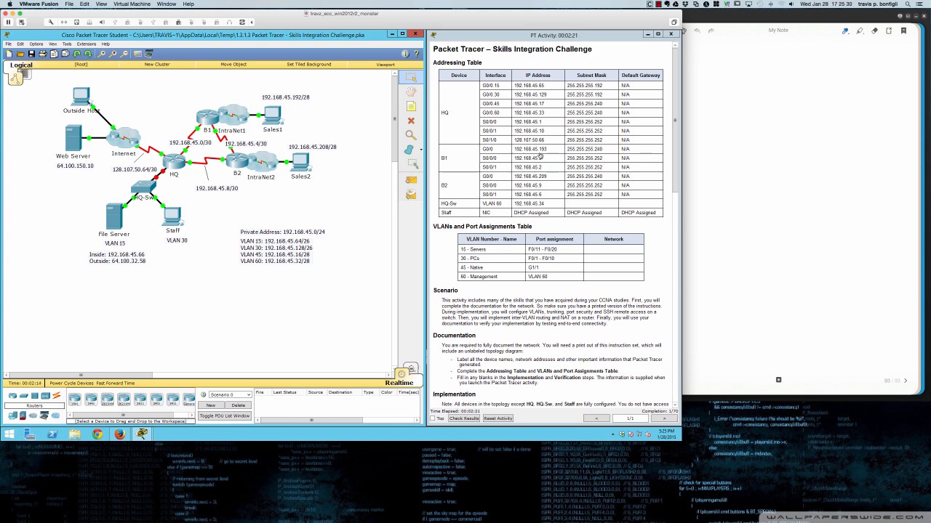
- Scroll the PT Activity instructions down to the HQ-Sw Implementation requirements
{"action": "scroll", "coordinate": [577, 290], "scroll_direction": "down", "scroll_amount": 2}
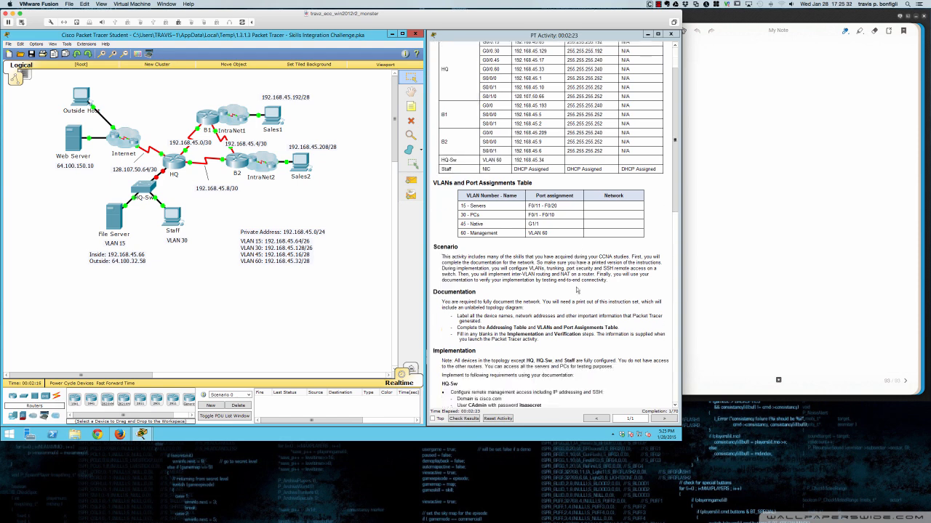
{"action": "scroll", "coordinate": [575, 288], "scroll_direction": "down", "scroll_amount": 3}
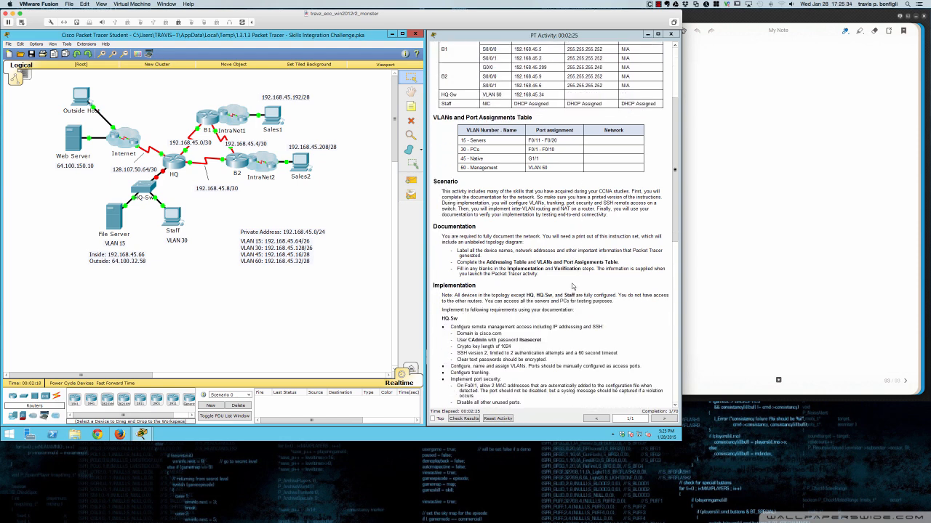
{"action": "scroll", "coordinate": [574, 287], "scroll_direction": "down", "scroll_amount": 1}
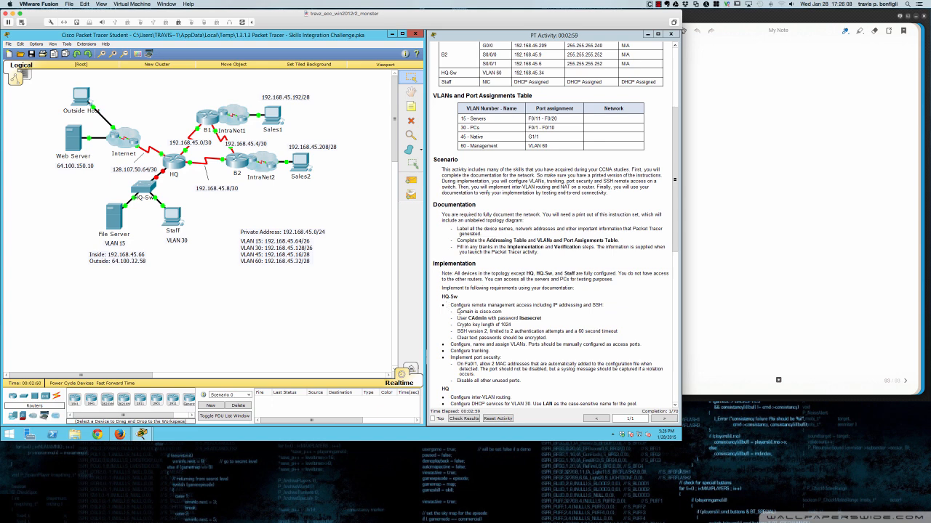
- Open the HQ-Sw device window, move it into clear view and widen it
{"action": "left_click", "coordinate": [144, 186]}
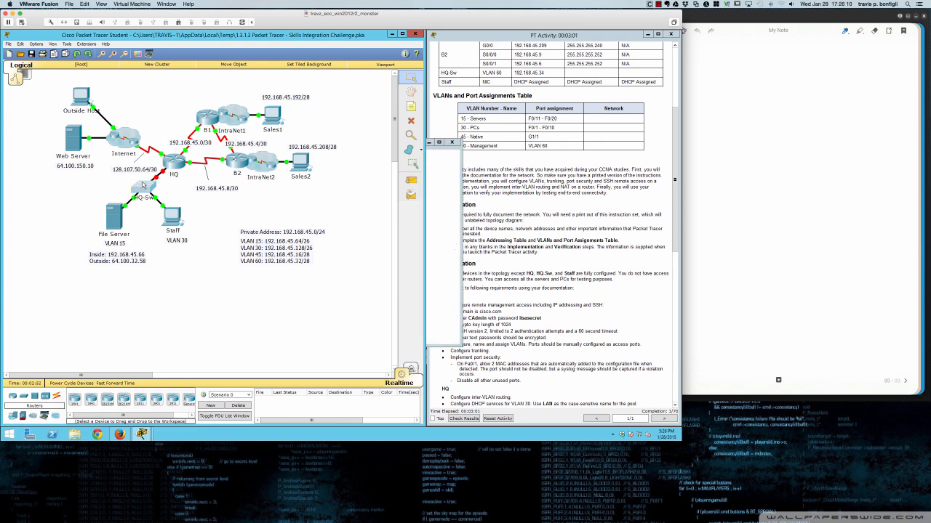
{"action": "left_click", "coordinate": [429, 211]}
{"action": "left_click_drag", "start_coordinate": [389, 149], "coordinate": [169, 224]}
{"action": "left_click_drag", "start_coordinate": [237, 262], "coordinate": [423, 271]}
- In the HQ-Sw CLI, enter privileged mode with 'en' and global configuration with 'conf t'
{"action": "left_click", "coordinate": [65, 231]}
{"action": "key", "text": "Return"}
{"action": "key", "text": "Return"}
{"action": "key", "text": "Return"}
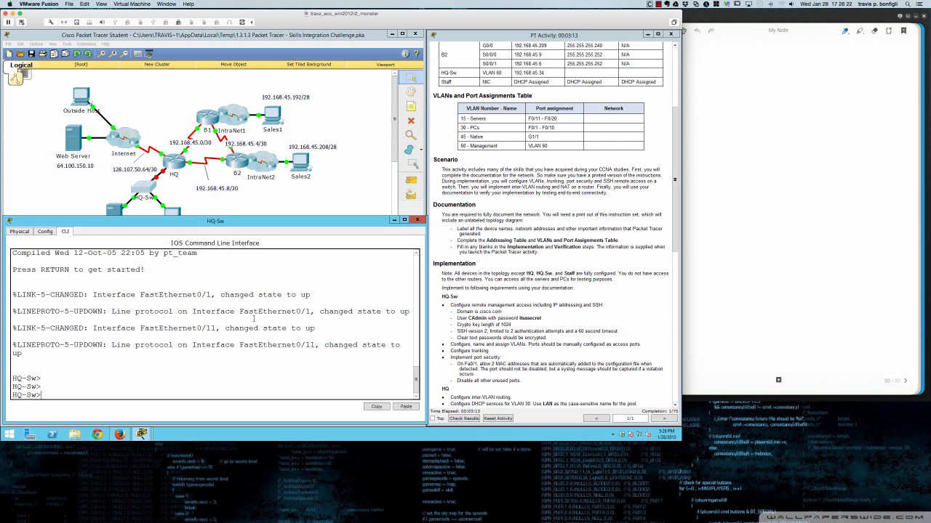
{"action": "type", "text": "en"}
{"action": "key", "text": "Return"}
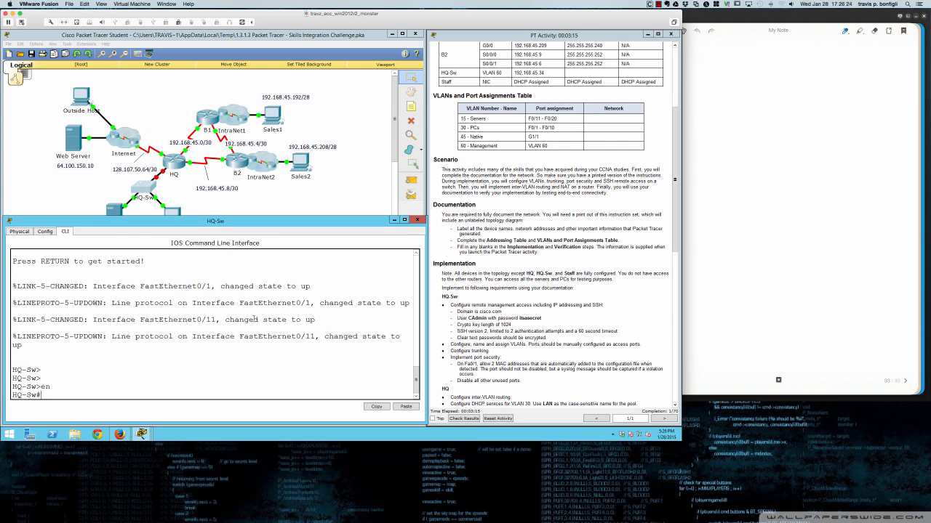
{"action": "key", "text": "Return"}
{"action": "key", "text": "Return"}
{"action": "type", "text": "conf t"}
{"action": "key", "text": "Return"}
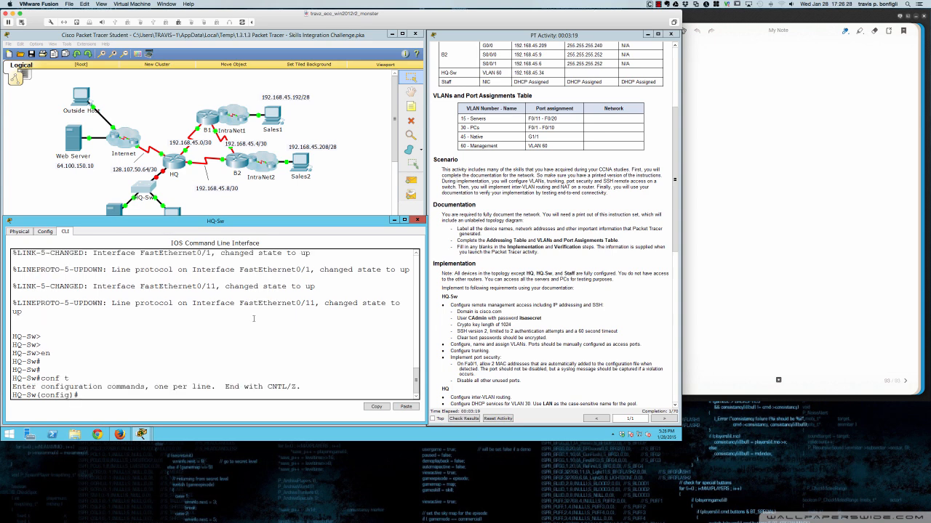
{"action": "key", "text": "Return"}
{"action": "key", "text": "Return"}
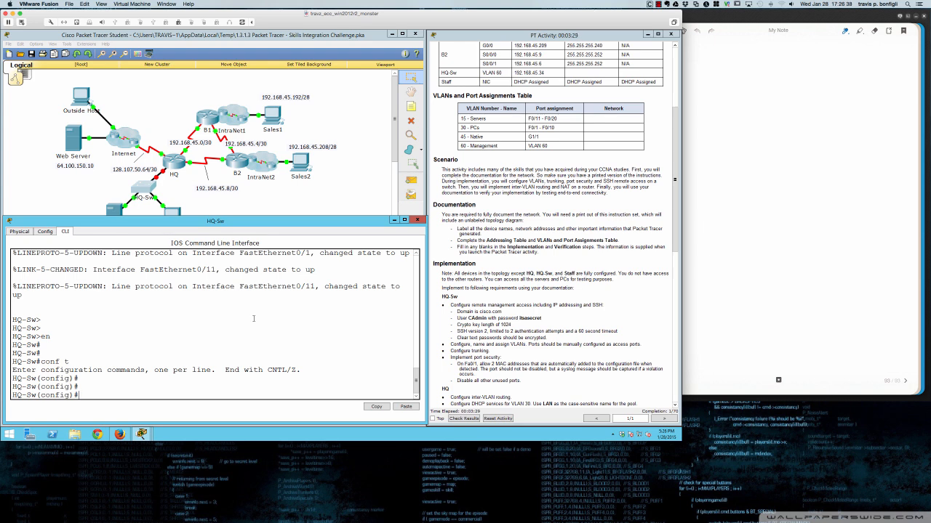
- Try 'crypto key generate rsa', which reports that no domain name is defined
{"action": "type", "text": "rypto key gener"}
{"action": "key", "text": "Tab"}
{"action": "type", "text": "rsa"}
{"action": "key", "text": "Return"}
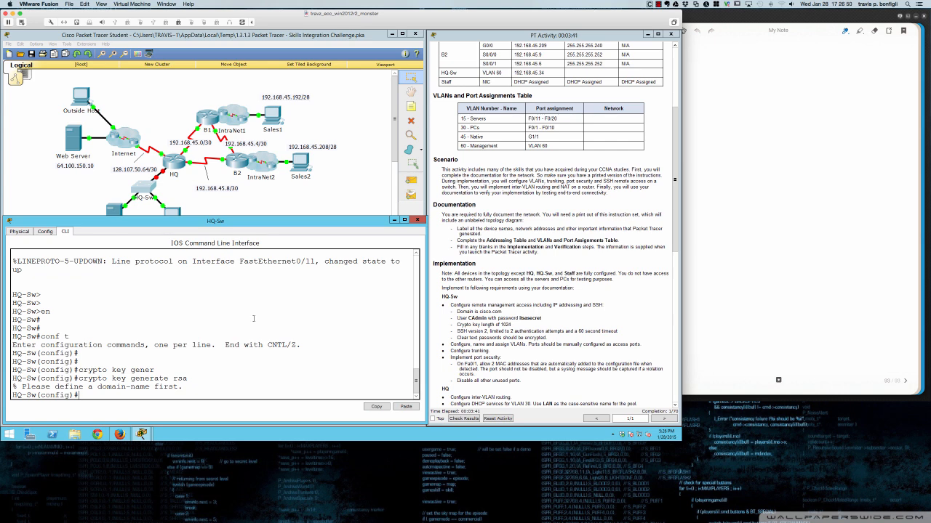
{"action": "key", "text": "Return"}
{"action": "key", "text": "Return"}
- Set the switch domain name with 'ip domain name cisco.com'
{"action": "type", "text": "ip "}
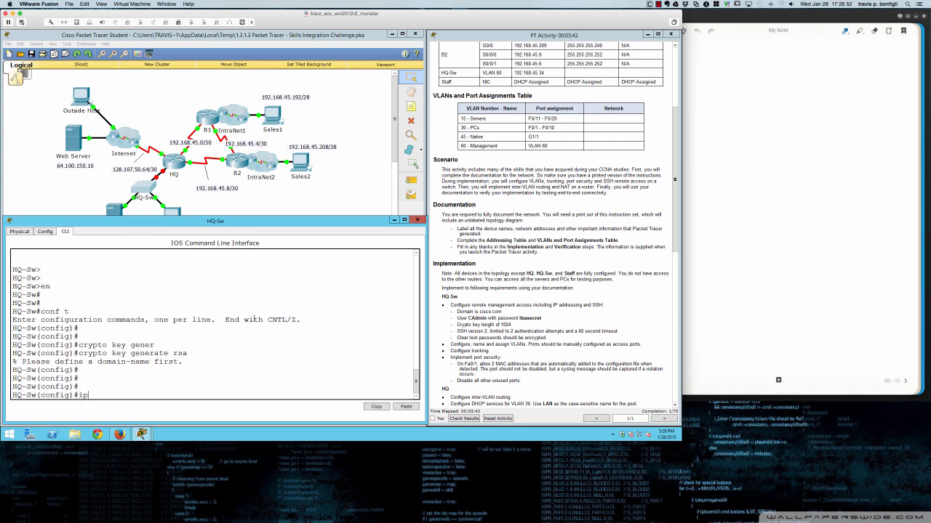
{"action": "type", "text": "domain name ?"}
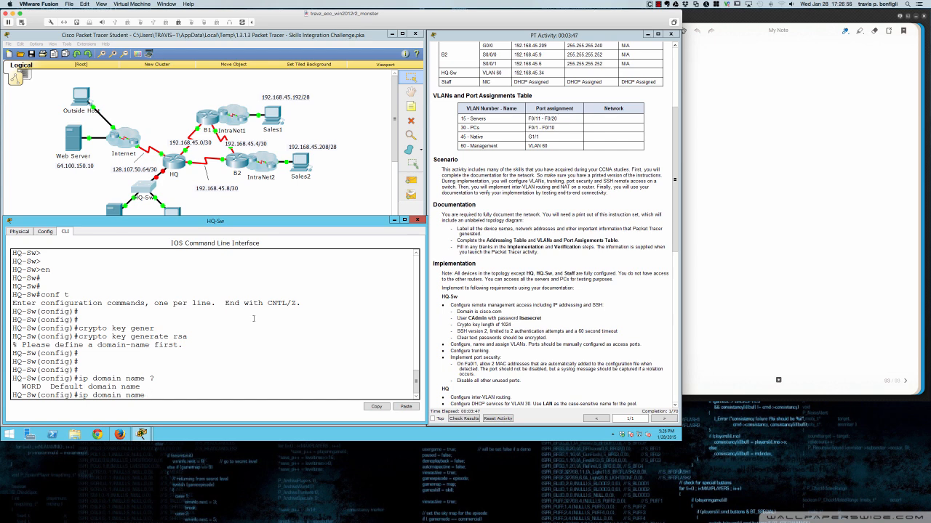
{"action": "type", "text": "cisco.com"}
{"action": "key", "text": "Return"}
{"action": "key", "text": "Return"}
{"action": "key", "text": "Return"}
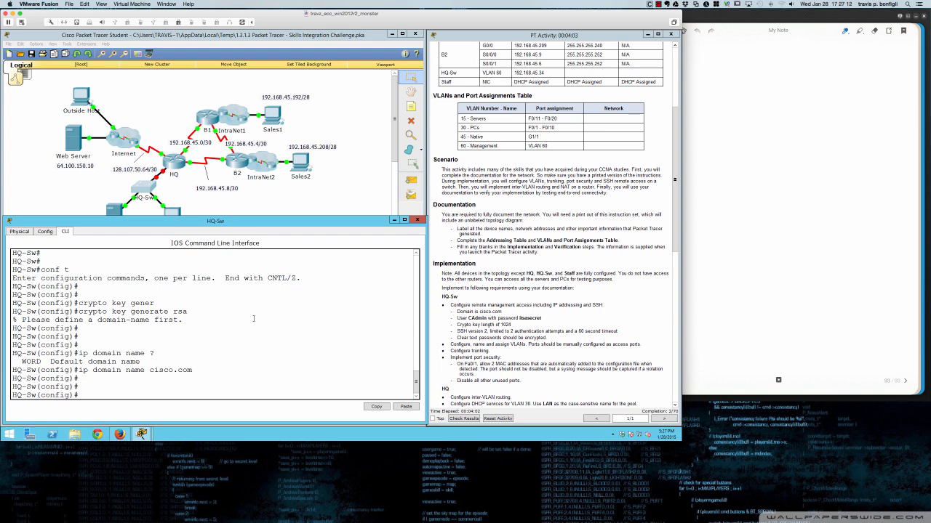
{"action": "mouse_move", "coordinate": [6, 204]}
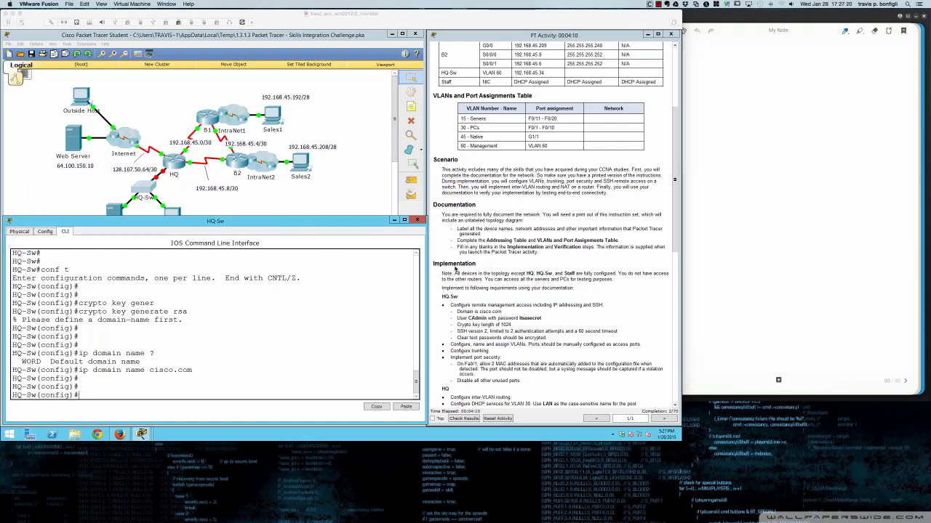
- In red, circle G1/1 with an arrow and note, then underline and circle the CAdmin password
{"action": "key", "text": "super+Tab"}
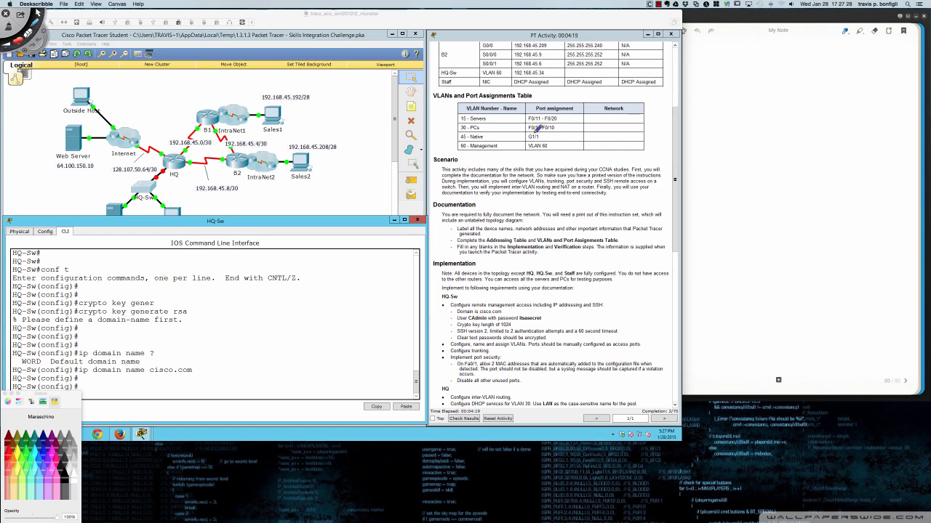
{"action": "mouse_move", "coordinate": [535, 132]}
{"action": "left_mouse_down"}
{"action": "mouse_move", "coordinate": [523, 138]}
{"action": "mouse_move", "coordinate": [543, 133]}
{"action": "left_mouse_up"}
{"action": "key", "text": "super+n"}
{"action": "mouse_move", "coordinate": [540, 128]}
{"action": "left_mouse_down"}
{"action": "mouse_move", "coordinate": [523, 134]}
{"action": "mouse_move", "coordinate": [532, 141]}
{"action": "mouse_move", "coordinate": [543, 138]}
{"action": "mouse_move", "coordinate": [496, 136]}
{"action": "mouse_move", "coordinate": [519, 136]}
{"action": "left_mouse_up"}
{"action": "left_click_drag", "start_coordinate": [519, 136], "coordinate": [513, 140]}
{"action": "mouse_move", "coordinate": [553, 134]}
{"action": "left_mouse_down"}
{"action": "mouse_move", "coordinate": [579, 132]}
{"action": "mouse_move", "coordinate": [572, 139]}
{"action": "left_mouse_up"}
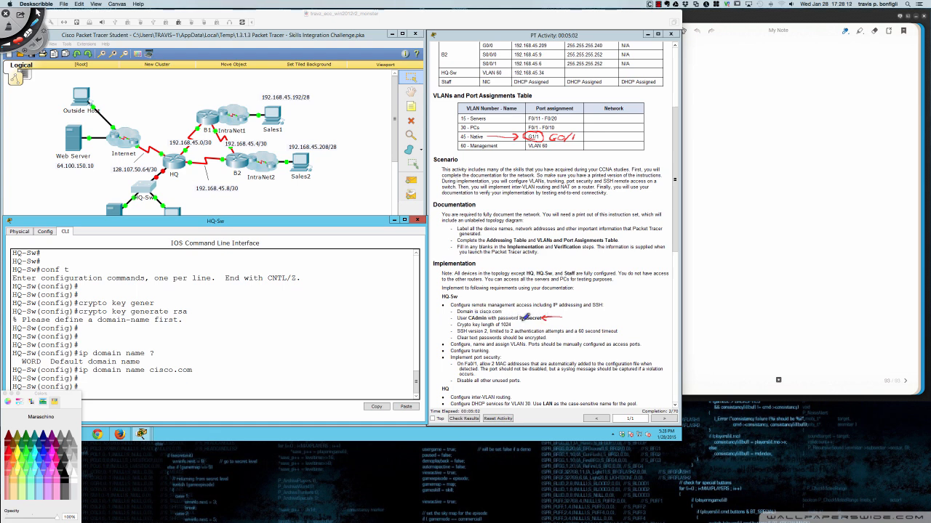
{"action": "left_click_drag", "start_coordinate": [520, 323], "coordinate": [540, 322]}
{"action": "mouse_move", "coordinate": [521, 324]}
{"action": "left_mouse_down"}
{"action": "mouse_move", "coordinate": [544, 325]}
{"action": "mouse_move", "coordinate": [548, 311]}
{"action": "mouse_move", "coordinate": [537, 305]}
{"action": "left_mouse_up"}
- Clear the red annotations and return focus to the HQ-Sw command line
{"action": "key", "text": "super+n"}
{"action": "key", "text": "Escape"}
{"action": "left_click", "coordinate": [516, 322]}
{"action": "left_click", "coordinate": [364, 313]}
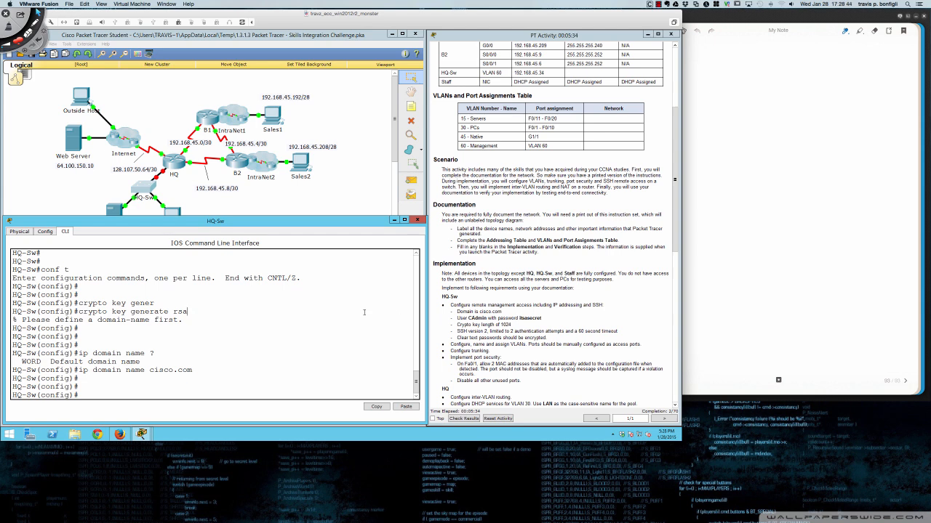
- Create user CAdmin with 'username CAdmin secret' and the required password
{"action": "type", "text": "user"}
{"action": "key", "text": "Tab"}
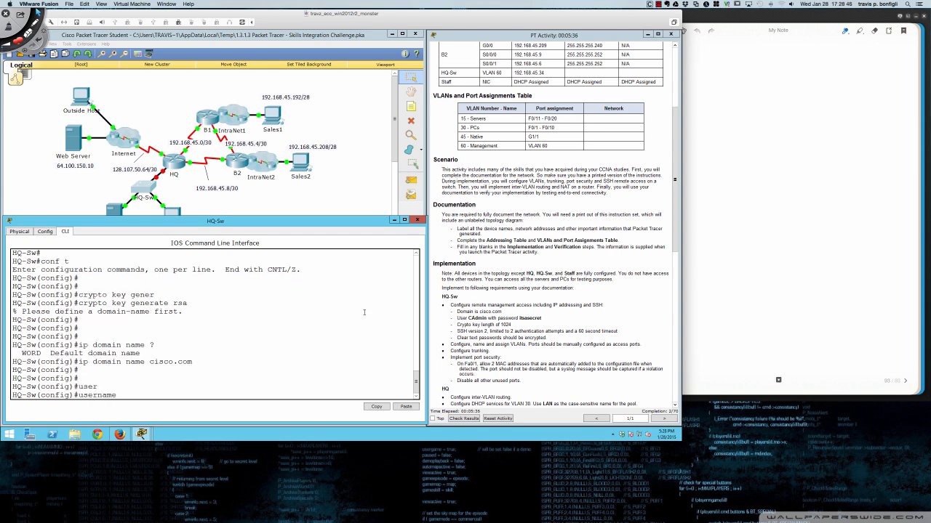
{"action": "type", "text": "CAdmin"}
{"action": "type", "text": "sec"}
{"action": "key", "text": "Tab"}
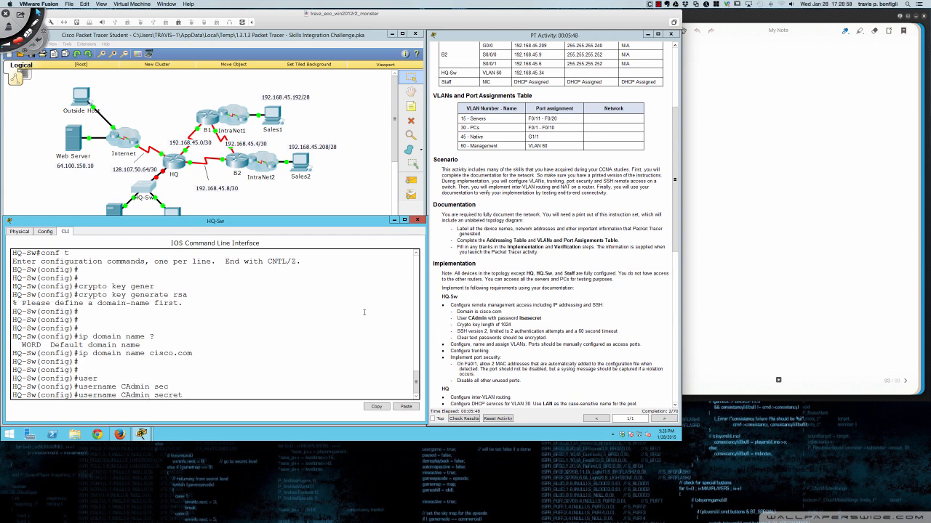
{"action": "key", "text": "BackSpace"}
{"action": "key", "text": "BackSpace"}
{"action": "key", "text": "BackSpace"}
{"action": "key", "text": "BackSpace"}
{"action": "key", "text": "BackSpace"}
{"action": "type", "text": "?"}
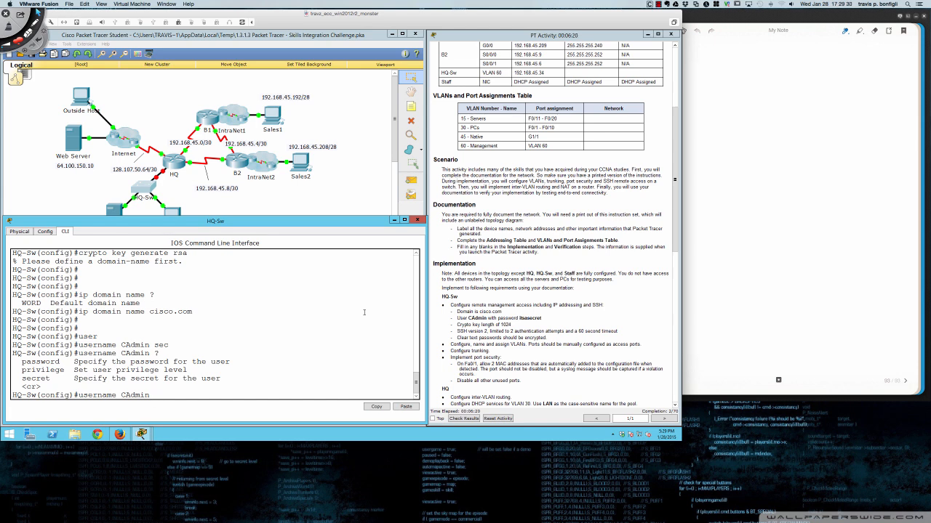
{"action": "type", "text": "sec"}
{"action": "key", "text": "Tab"}
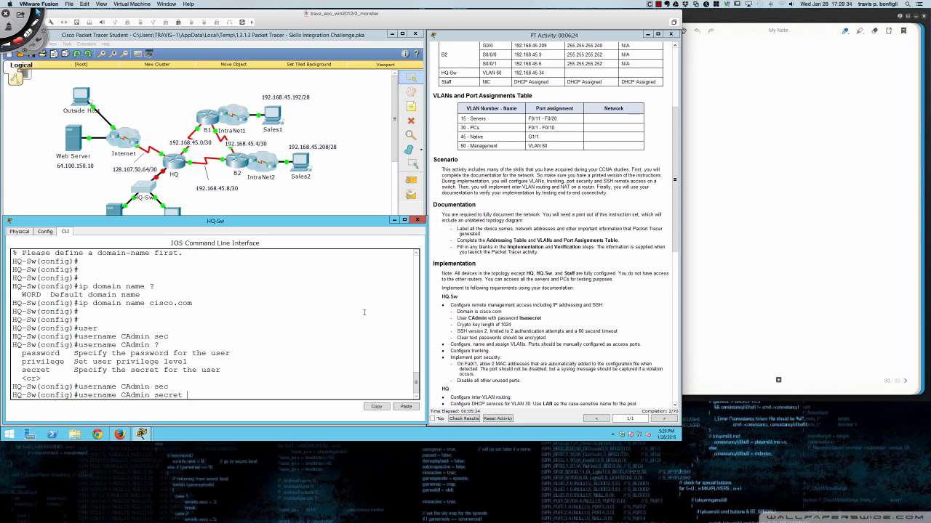
{"action": "type", "text": "itsasecret"}
{"action": "key", "text": "Return"}
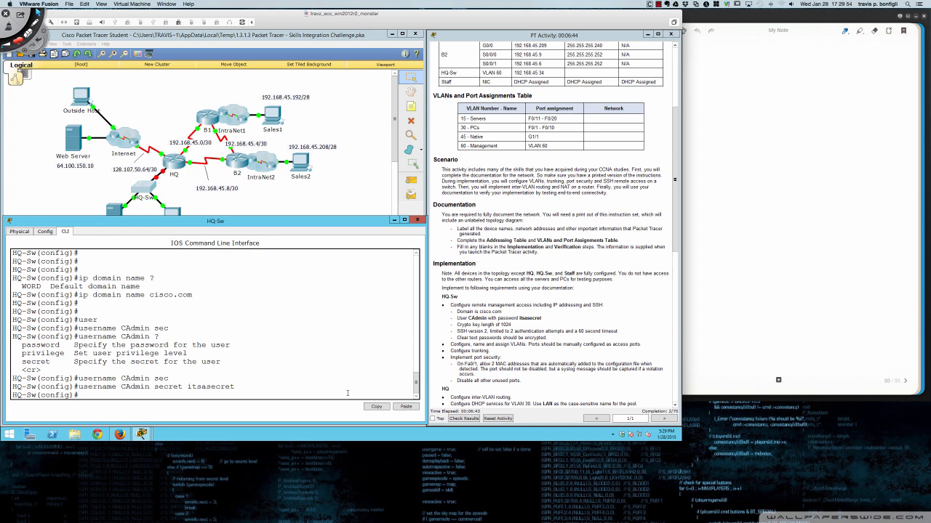
- Remove CAdmin with 'no username CAdmin', then recreate it using 'username CAdmin password' and the required password
{"action": "type", "text": "o ua"}
{"action": "type", "text": "ername CAdmin"}
{"action": "key", "text": "Return"}
{"action": "key", "text": "Return"}
{"action": "key", "text": "Return"}
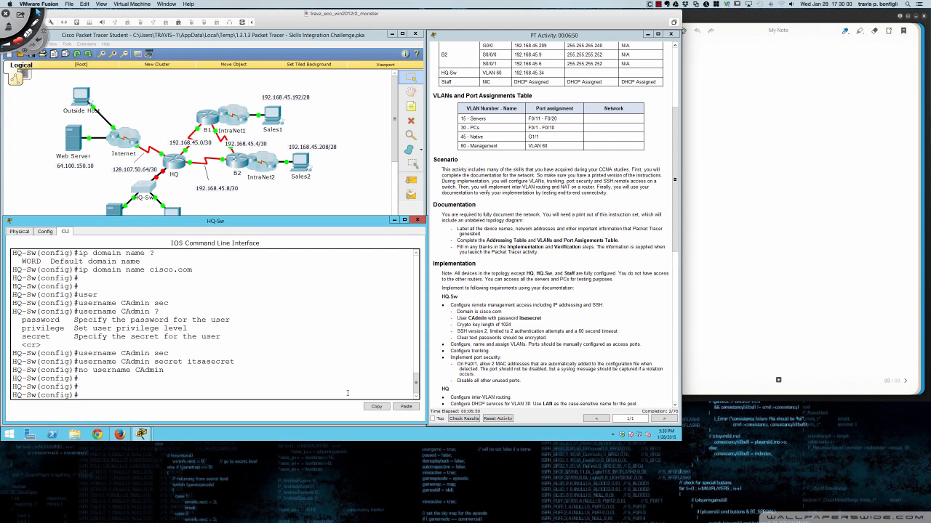
{"action": "type", "text": "user"}
{"action": "key", "text": "Tab"}
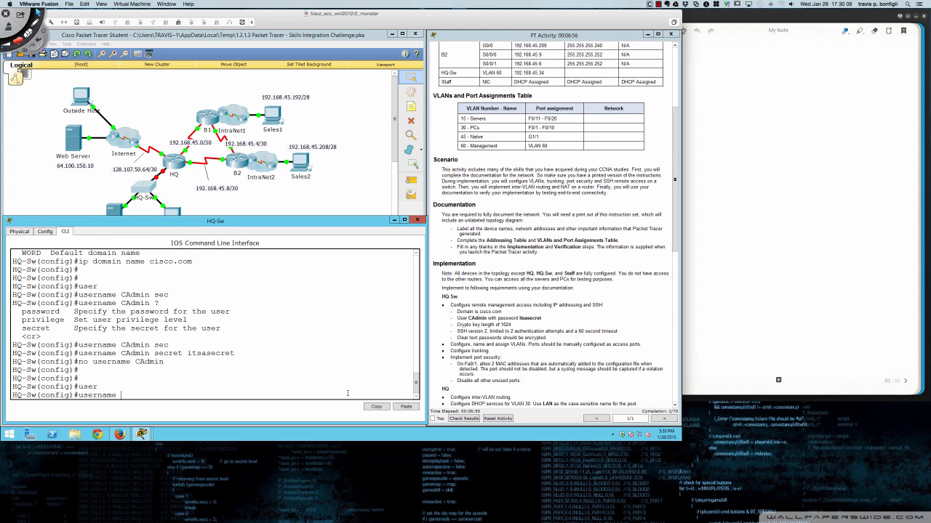
{"action": "type", "text": "CAdmin pass"}
{"action": "key", "text": "Tab"}
{"action": "type", "text": "itsasecret"}
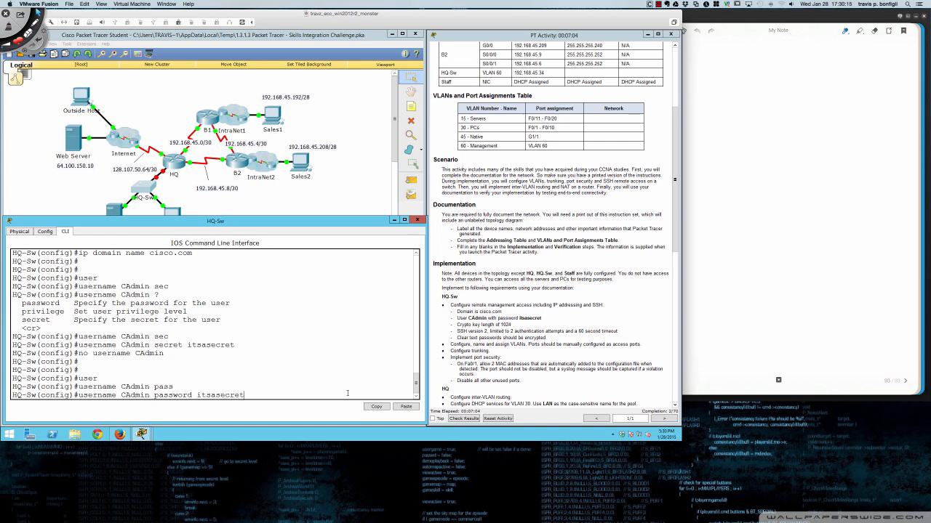
{"action": "key", "text": "Return"}
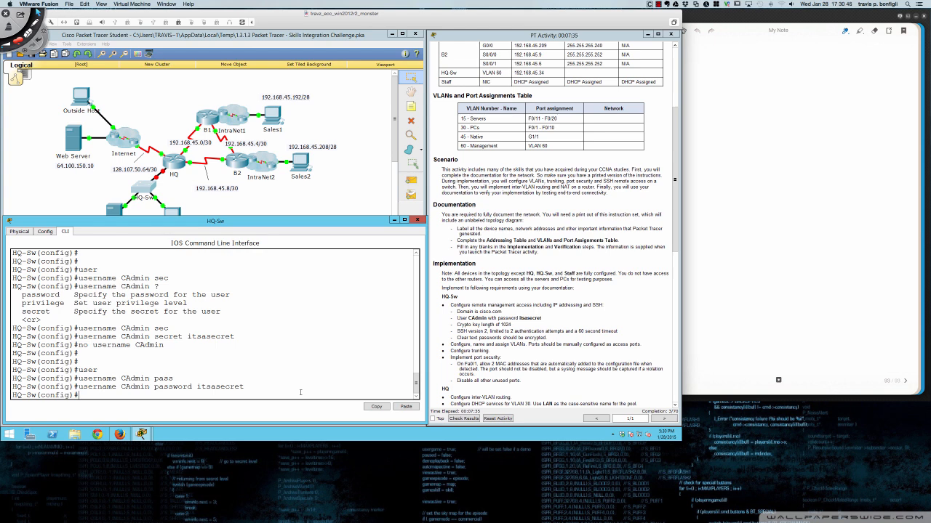
- Review the running configuration, then enable 'service password-encryption'
{"action": "key", "text": "Return"}
{"action": "key", "text": "Return"}
{"action": "type", "text": "do sh run"}
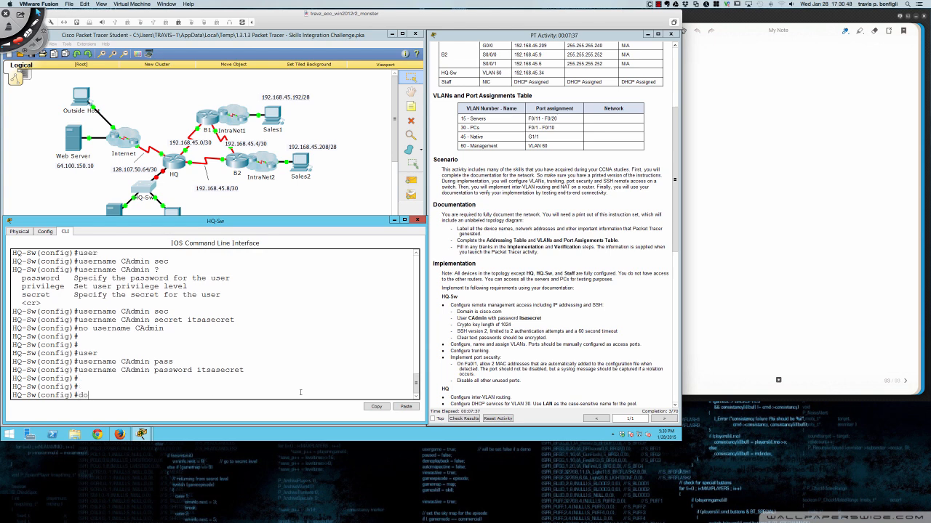
{"action": "key", "text": "Return"}
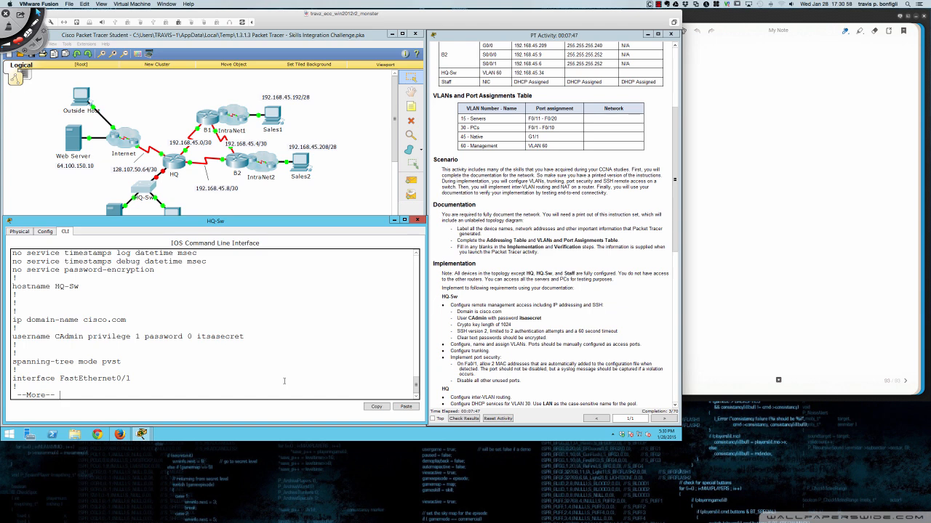
{"action": "type", "text": "qser"}
{"action": "key", "text": "Tab"}
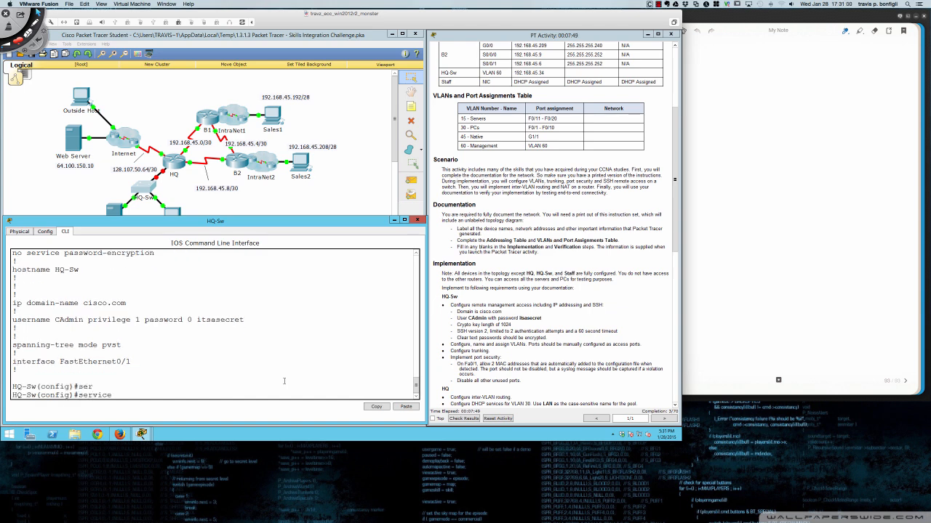
{"action": "type", "text": "pas"}
{"action": "key", "text": "Tab"}
{"action": "key", "text": "Return"}
- Show the running configuration again and highlight CAdmin's type 7 encrypted password
{"action": "type", "text": "do sh run"}
{"action": "key", "text": "Return"}
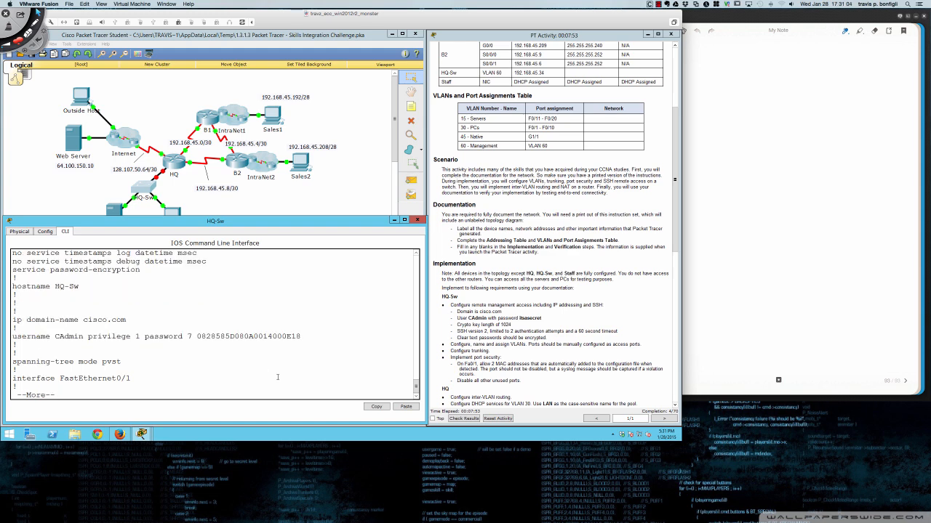
{"action": "left_click_drag", "start_coordinate": [197, 336], "coordinate": [301, 336]}
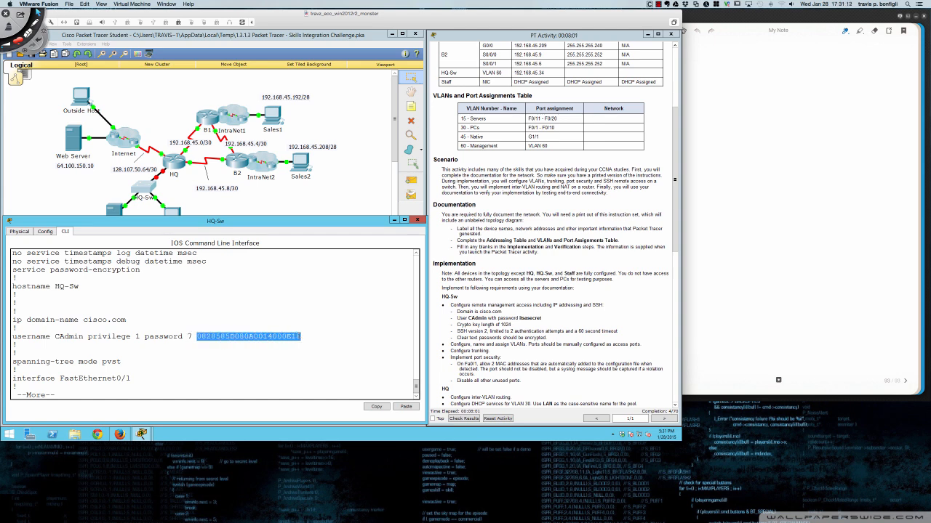
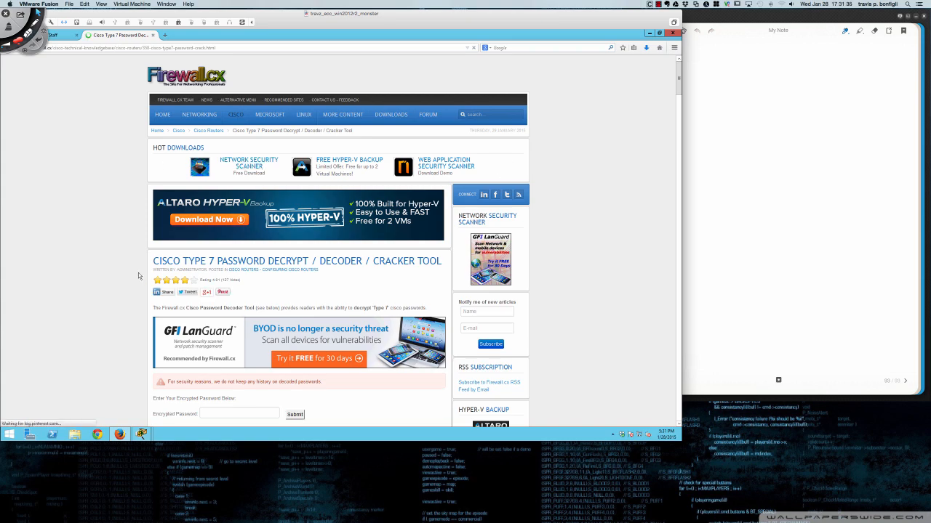
- Scroll the Firewall.cx Type 7 Password Decoder page down to its Encrypted Password field
{"action": "scroll", "coordinate": [138, 274], "scroll_direction": "down", "scroll_amount": 5}
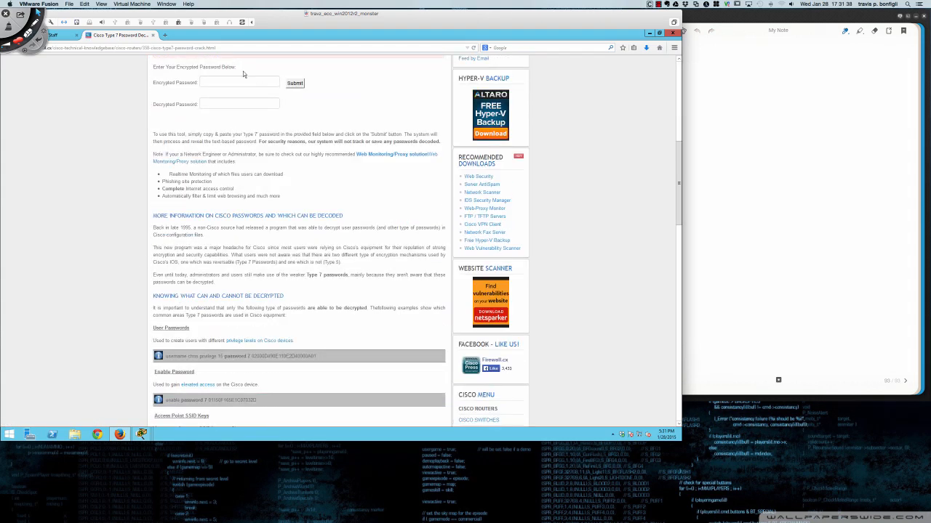
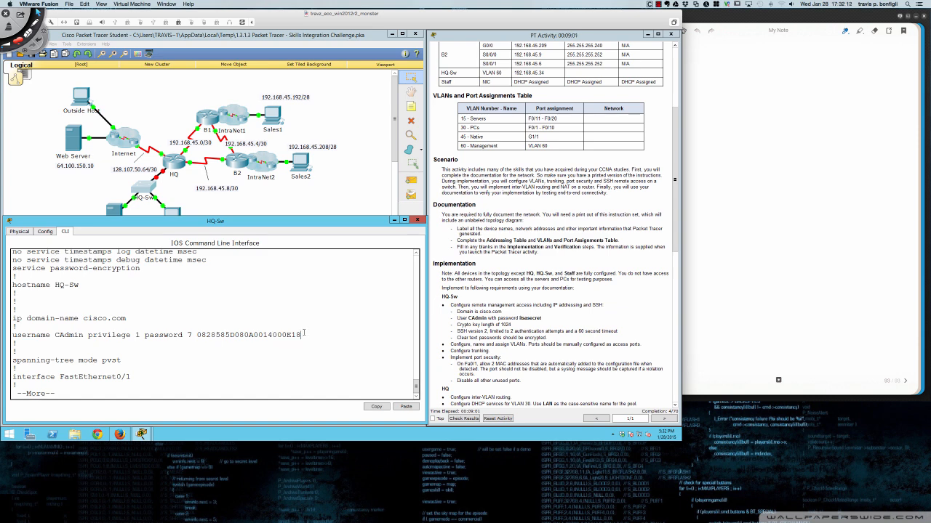
- Exit the running-config listing and enter 'crypto key generate rsa' at HQ-Sw's config prompt
{"action": "key", "text": "q"}
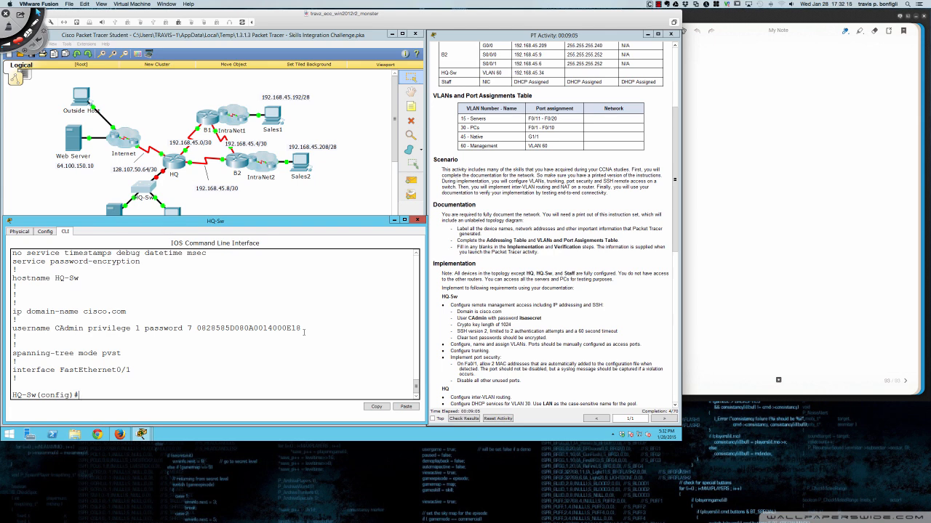
{"action": "key", "text": "Return"}
{"action": "key", "text": "Return"}
{"action": "key", "text": "Return"}
{"action": "key", "text": "Return"}
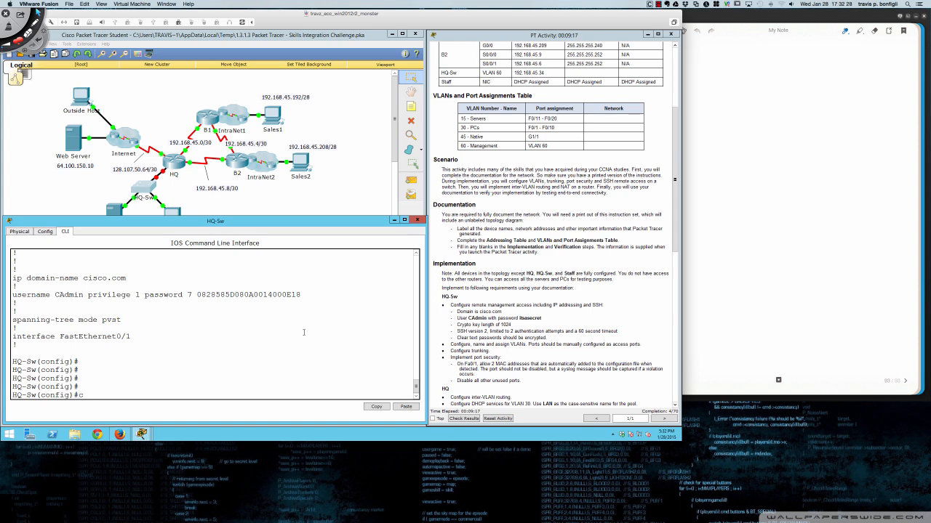
{"action": "type", "text": "ryp"}
{"action": "key", "text": "Tab"}
{"action": "type", "text": "key gen"}
{"action": "key", "text": "Tab"}
{"action": "type", "text": "rsa"}
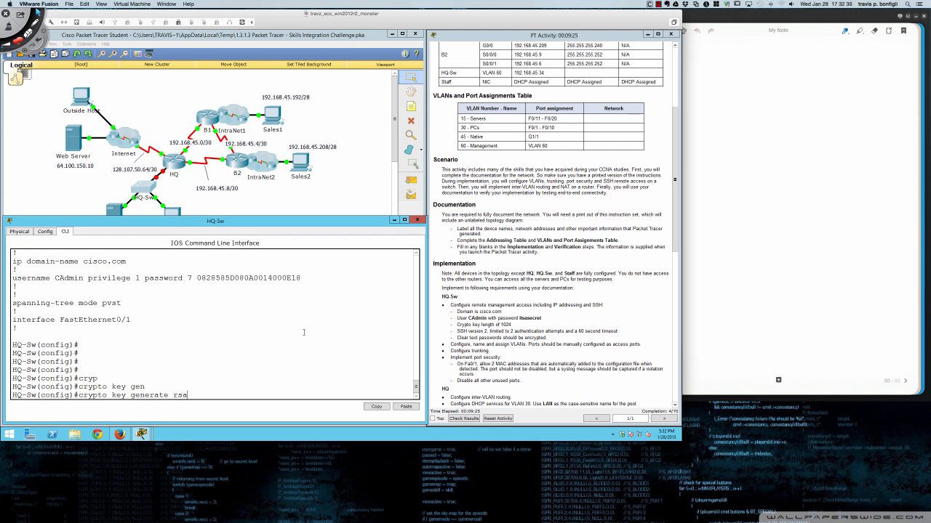
- Generate 1024-bit RSA keys on HQ-Sw
{"action": "key", "text": "Return"}
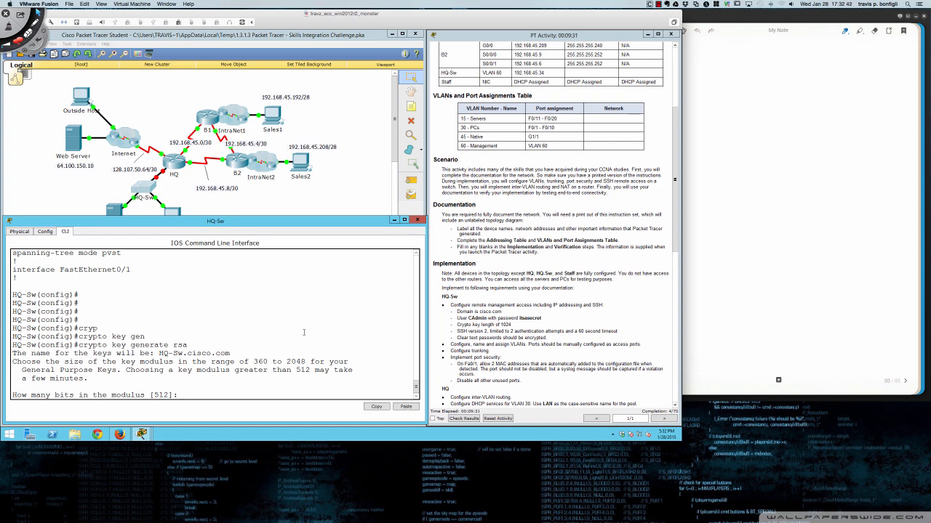
{"action": "type", "text": "1024"}
{"action": "key", "text": "Return"}
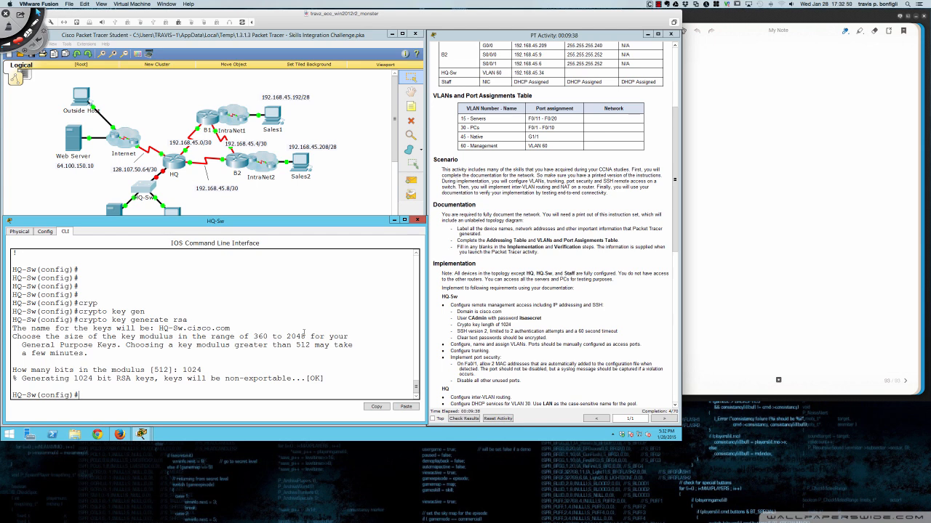
{"action": "key", "text": "Return"}
{"action": "key", "text": "Return"}
{"action": "key", "text": "Return"}
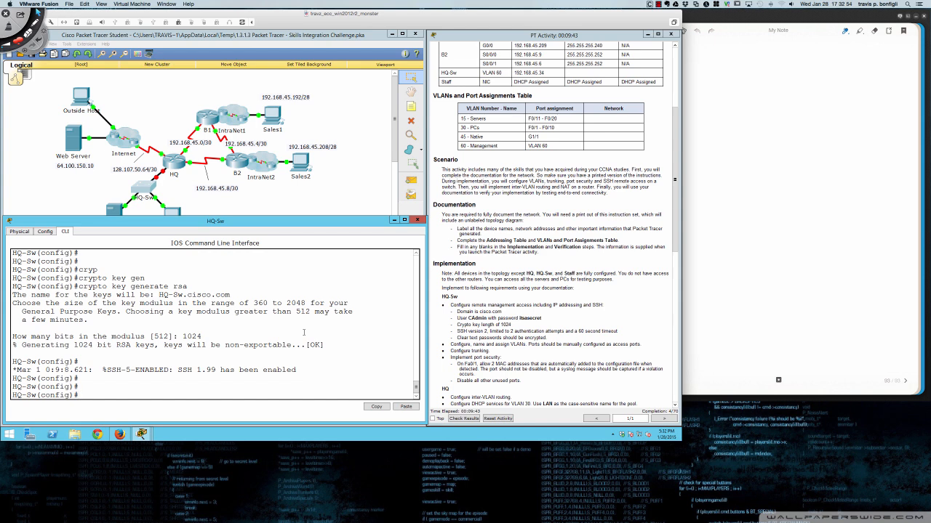
- Set SSH to version 2 with 2 authentication retries
{"action": "type", "text": "ip ssh ver"}
{"action": "key", "text": "Tab"}
{"action": "type", "text": "2"}
{"action": "key", "text": "Return"}
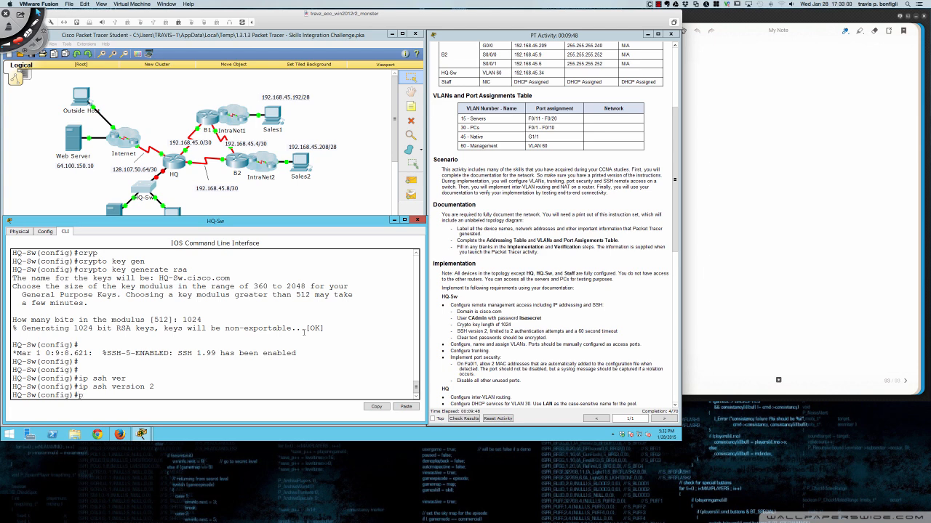
{"action": "type", "text": "ip ssh"}
{"action": "key", "text": "Tab"}
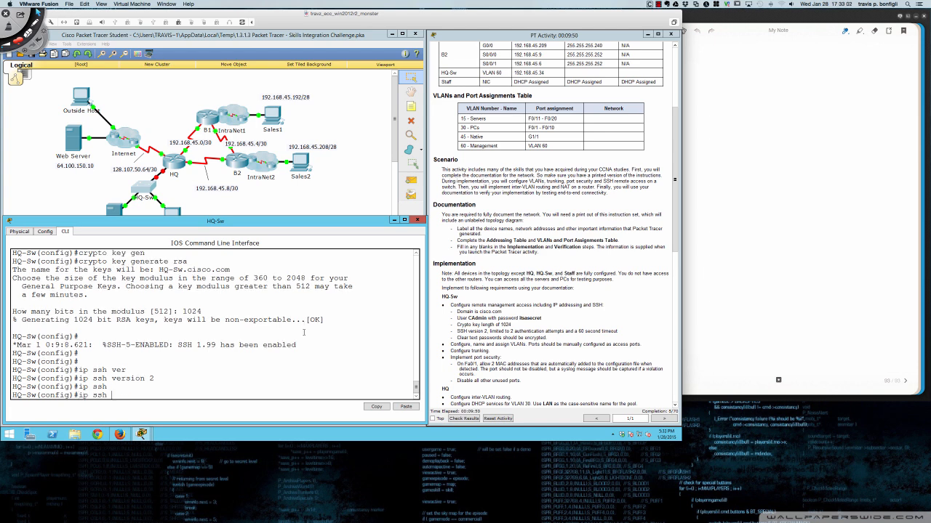
{"action": "type", "text": "?"}
{"action": "type", "text": "au"}
{"action": "key", "text": "Tab"}
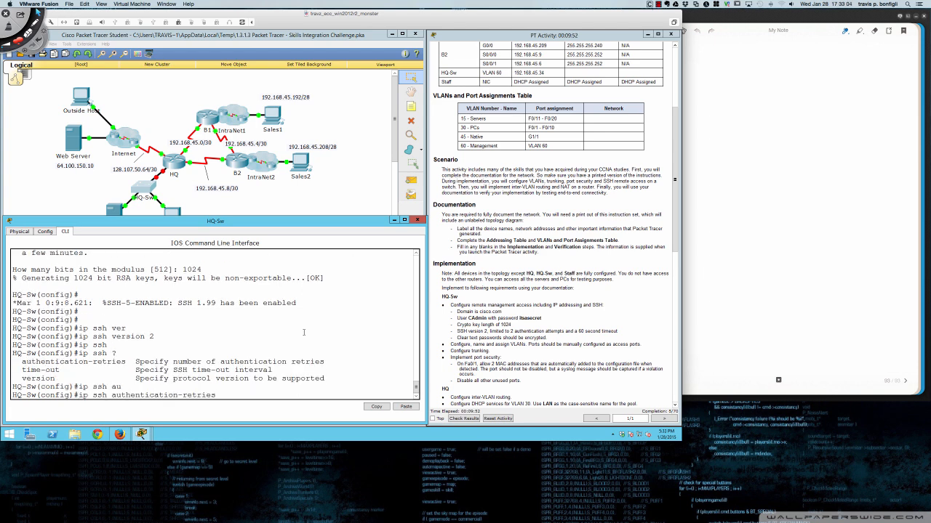
{"action": "type", "text": "2"}
{"action": "key", "text": "Return"}
- Set the SSH time-out to 60 seconds
{"action": "type", "text": "ip ssh"}
{"action": "key", "text": "Tab"}
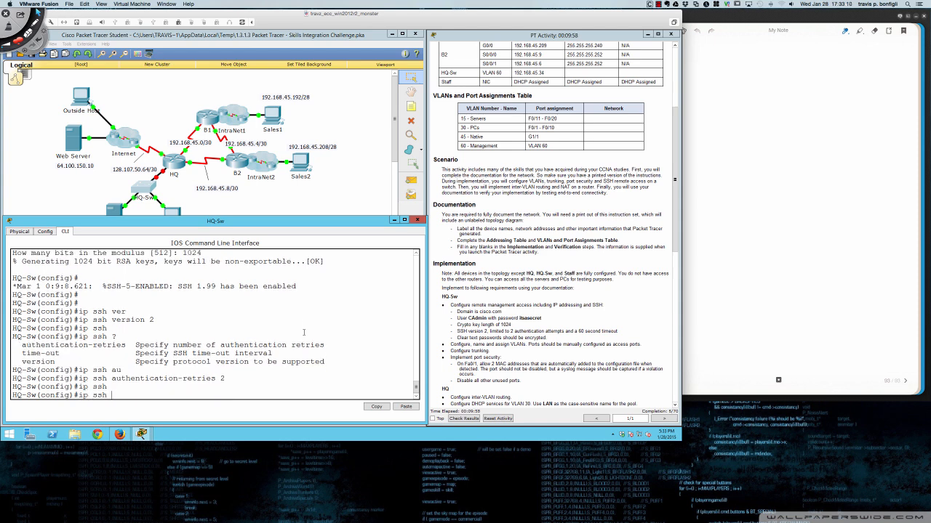
{"action": "type", "text": "ti"}
{"action": "key", "text": "Tab"}
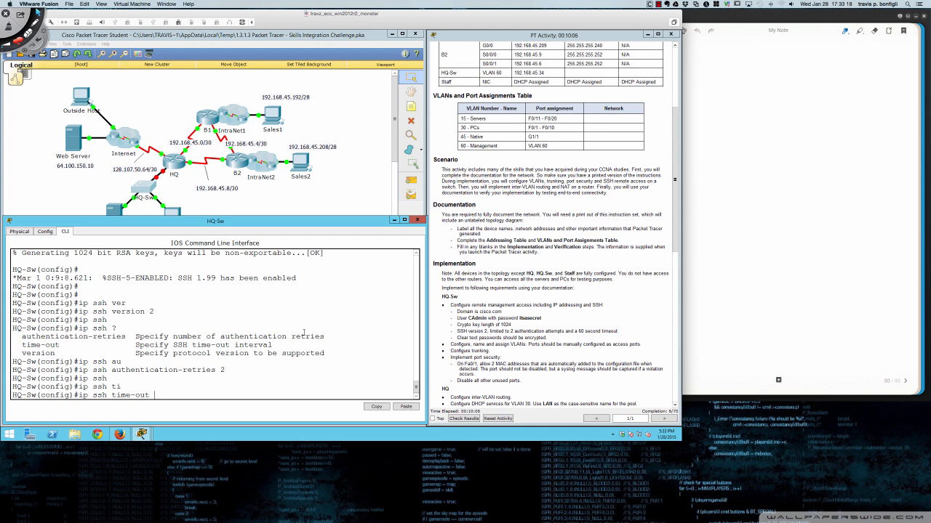
{"action": "type", "text": "?"}
{"action": "type", "text": "60"}
{"action": "key", "text": "Return"}
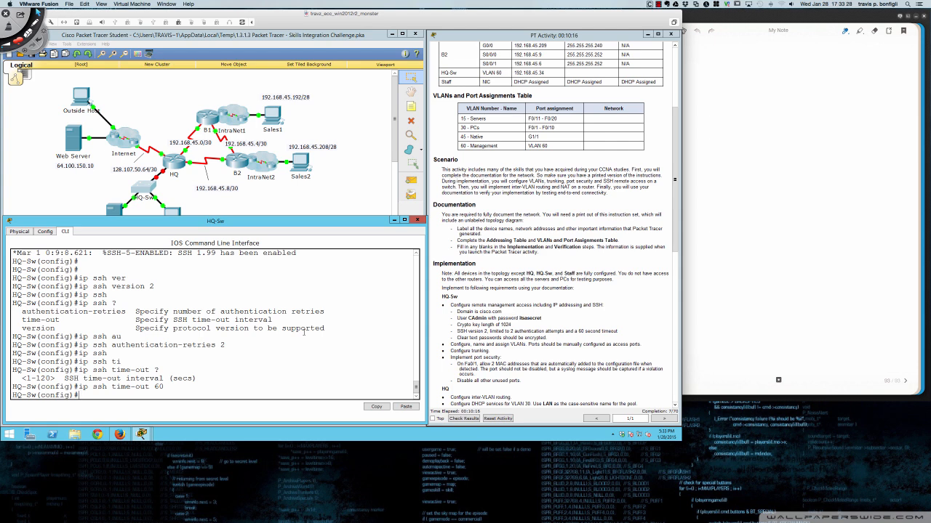
- Display HQ-Sw's running configuration with 'do sh run'
{"action": "key", "text": "Return"}
{"action": "key", "text": "Return"}
{"action": "type", "text": "do sh run"}
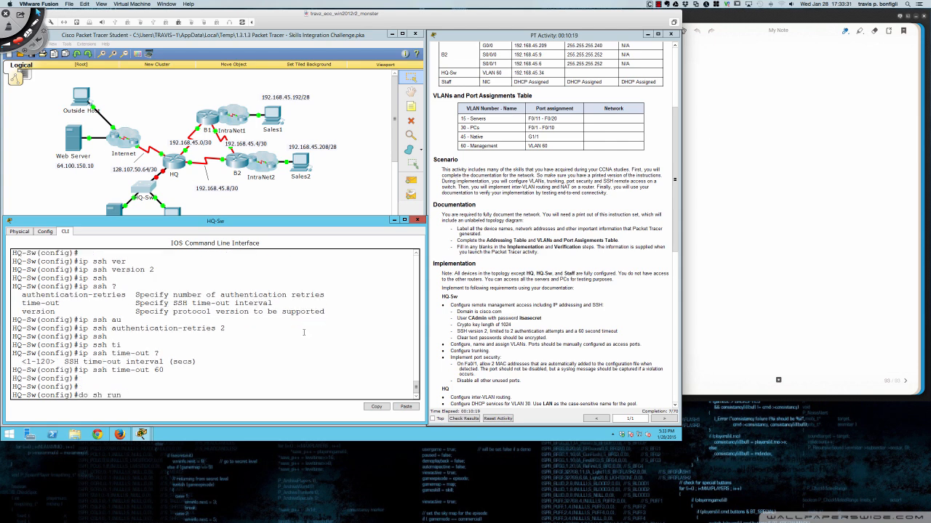
{"action": "key", "text": "Return"}
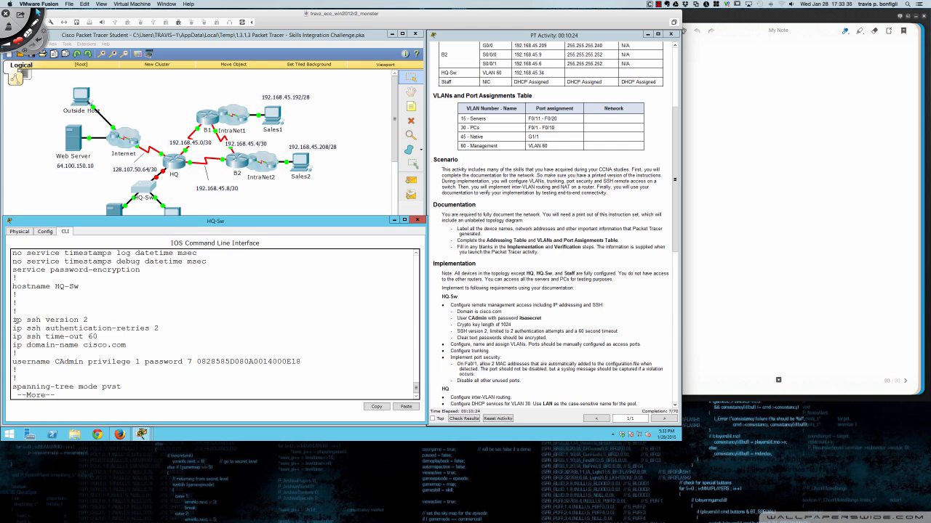
- Highlight the three new ip ssh lines in the running config, then leave the listing
{"action": "left_click_drag", "start_coordinate": [13, 320], "coordinate": [120, 337]}
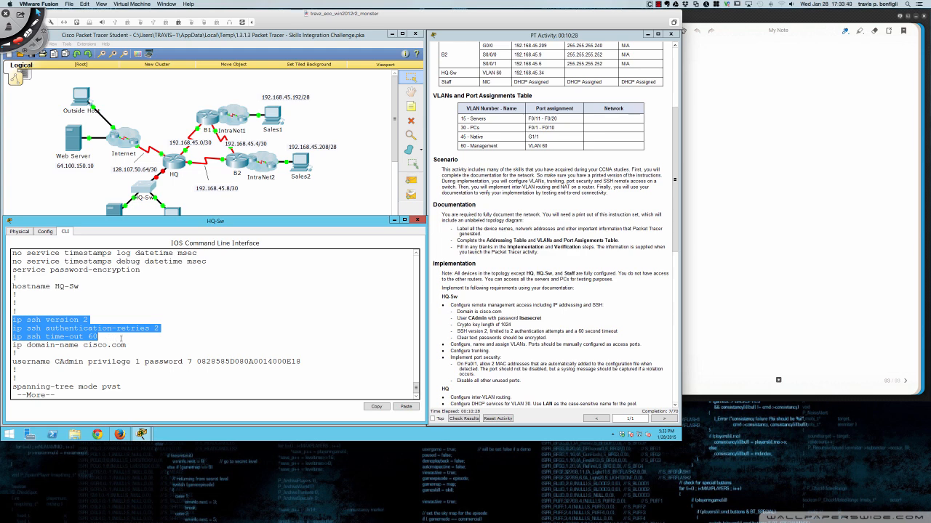
{"action": "left_click", "coordinate": [183, 338]}
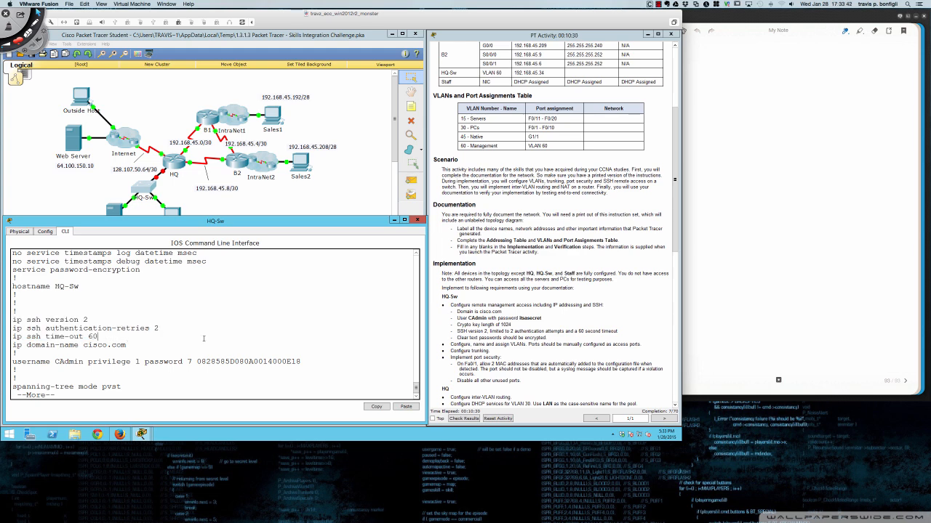
{"action": "key", "text": "q"}
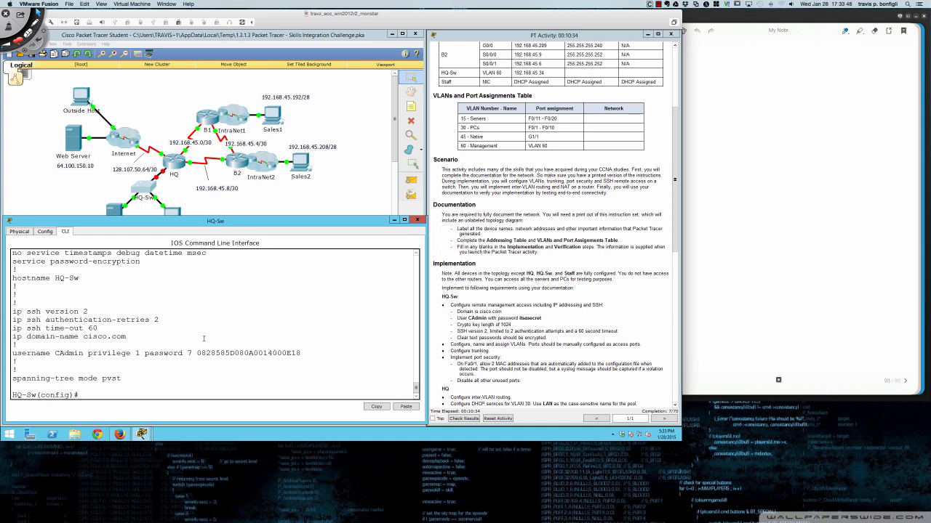
- Enter 'service password-encryption' at HQ-Sw's config prompt
{"action": "key", "text": "Return"}
{"action": "key", "text": "Return"}
{"action": "key", "text": "Return"}
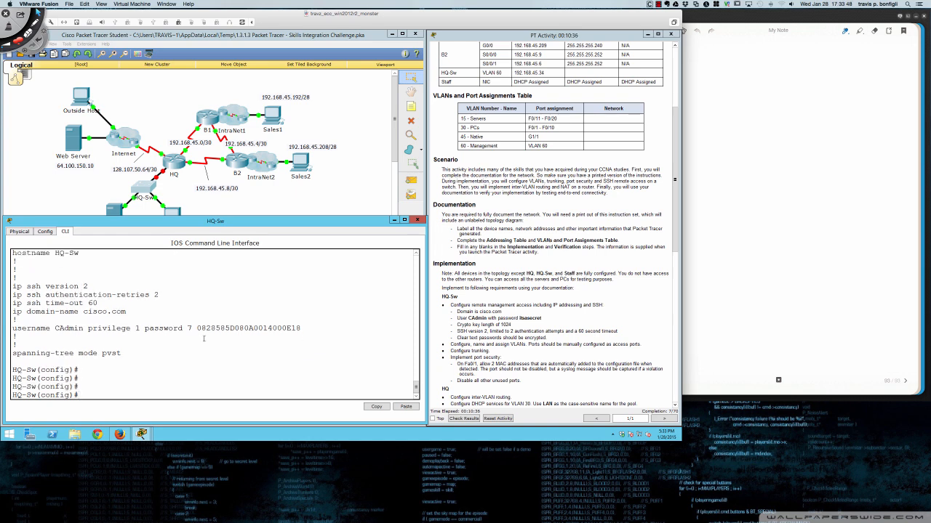
{"action": "type", "text": "ser"}
{"action": "key", "text": "Tab"}
{"action": "type", "text": "pas"}
{"action": "key", "text": "Tab"}
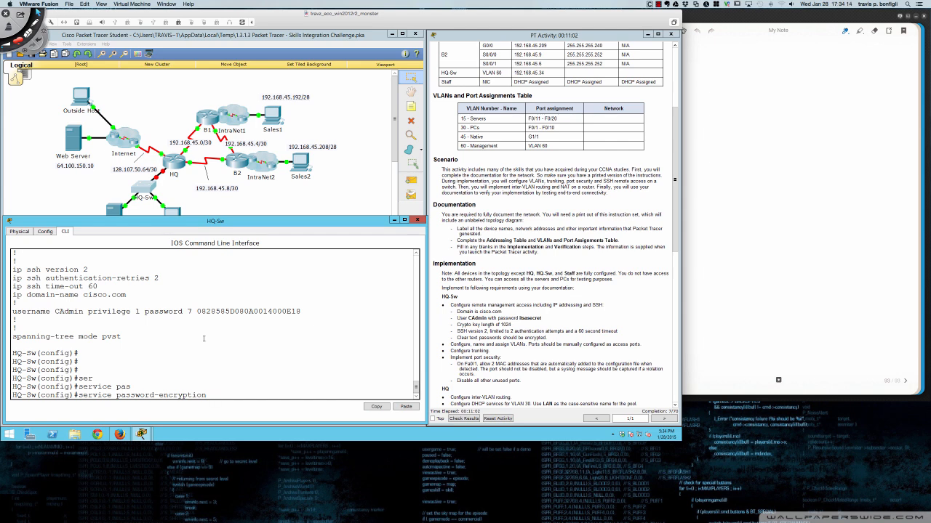
- Erase the pending 'service password-encryption' command and type 'vlan' instead
{"action": "key", "text": "BackSpace"}
{"action": "key", "text": "BackSpace"}
{"action": "key", "text": "BackSpace"}
{"action": "key", "text": "BackSpace"}
{"action": "key", "text": "BackSpace"}
{"action": "key", "text": "BackSpace"}
{"action": "key", "text": "BackSpace"}
{"action": "key", "text": "BackSpace"}
{"action": "key", "text": "BackSpace"}
{"action": "key", "text": "BackSpace"}
{"action": "key", "text": "BackSpace"}
{"action": "key", "text": "BackSpace"}
{"action": "key", "text": "BackSpace"}
{"action": "key", "text": "BackSpace"}
{"action": "key", "text": "BackSpace"}
{"action": "key", "text": "BackSpace"}
{"action": "key", "text": "BackSpace"}
{"action": "key", "text": "BackSpace"}
{"action": "key", "text": "BackSpace"}
{"action": "key", "text": "BackSpace"}
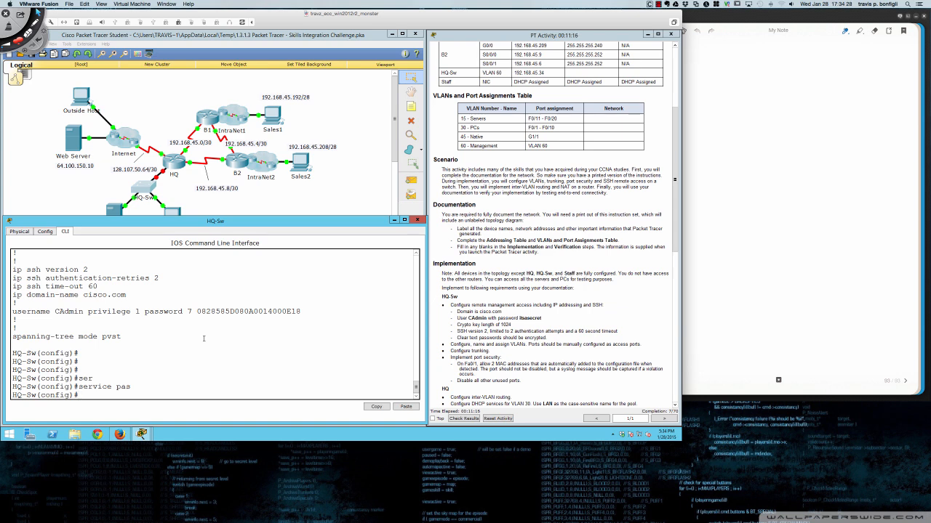
{"action": "type", "text": "vlan"}
- Create VLAN 15 named Servers and VLAN 30 named PCs
{"action": "type", "text": "15"}
{"action": "key", "text": "Return"}
{"action": "type", "text": "name Servers"}
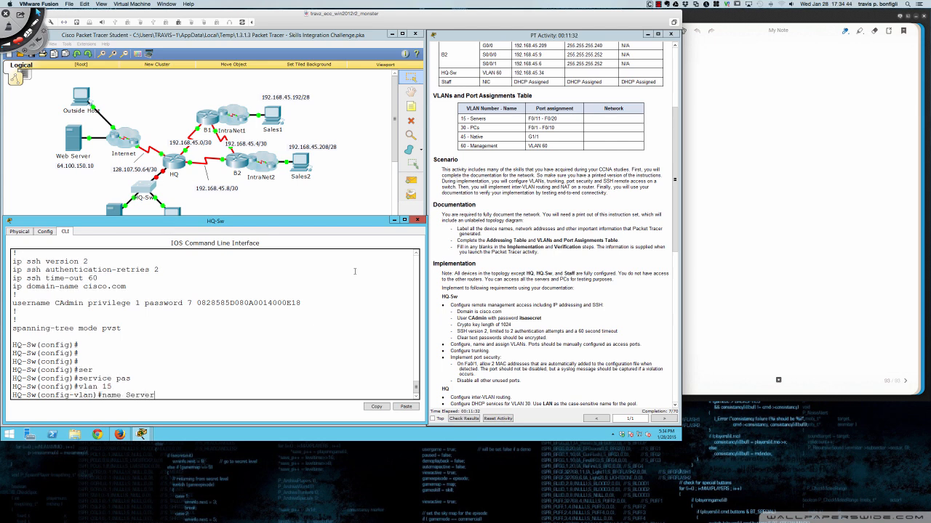
{"action": "key", "text": "Return"}
{"action": "type", "text": "vlan 30"}
{"action": "key", "text": "Return"}
{"action": "type", "text": "PCs"}
{"action": "key", "text": "Return"}
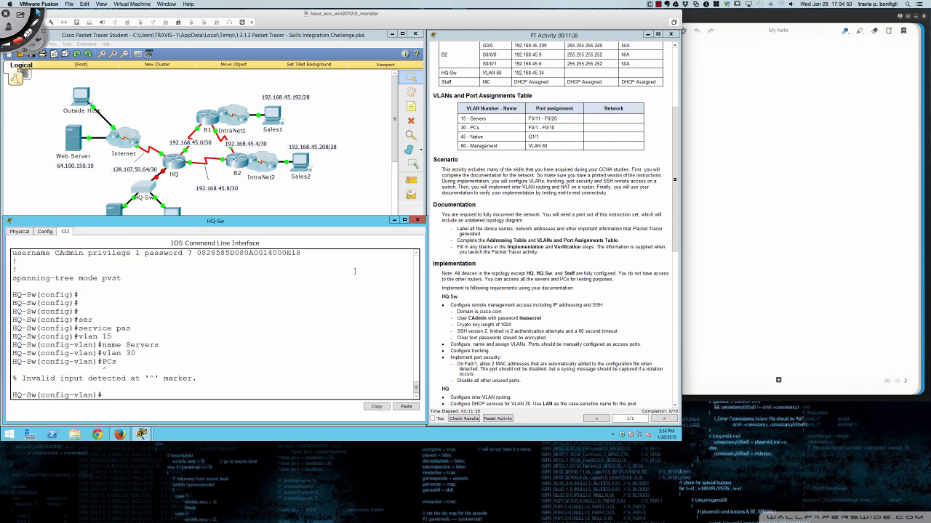
{"action": "key", "text": "Up"}
{"action": "key", "text": "BackSpace"}
{"action": "key", "text": "BackSpace"}
{"action": "key", "text": "BackSpace"}
{"action": "type", "text": "name PCs"}
{"action": "key", "text": "Return"}
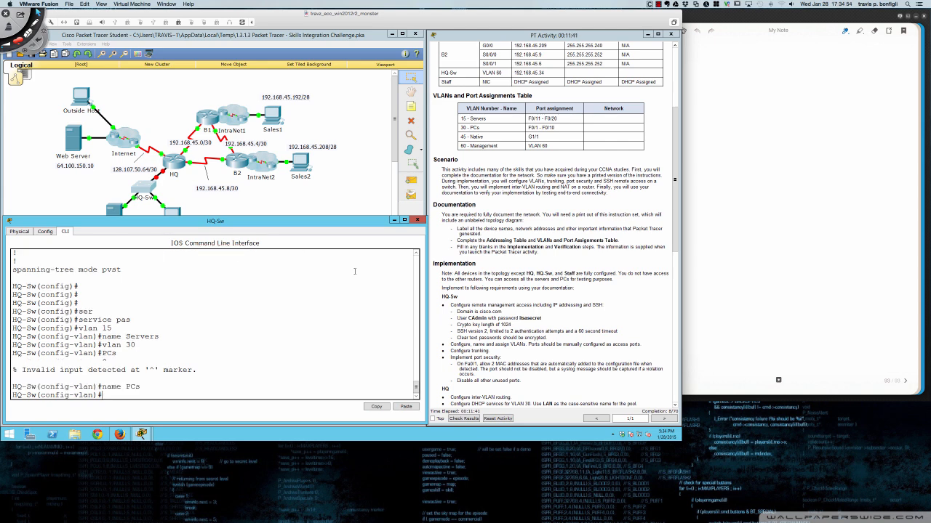
- Create VLAN 45 named Native and VLAN 60 named Management
{"action": "type", "text": "vlan"}
{"action": "type", "text": " 45"}
{"action": "key", "text": "Return"}
{"action": "type", "text": "name Native"}
{"action": "key", "text": "Return"}
{"action": "type", "text": "vln"}
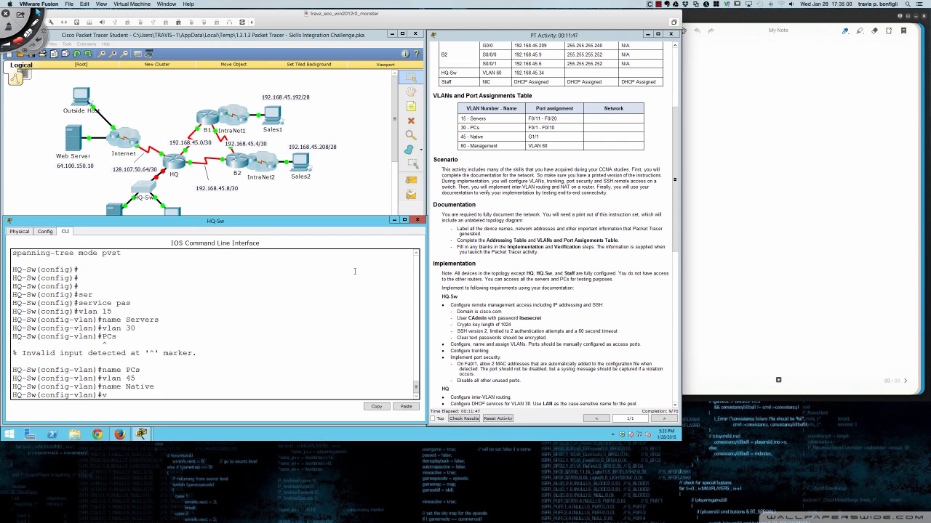
{"action": "key", "text": "BackSpace"}
{"action": "type", "text": "an 60 Management"}
{"action": "key", "text": "Return"}
{"action": "key", "text": "Up"}
{"action": "key", "text": "BackSpace"}
{"action": "key", "text": "BackSpace"}
{"action": "key", "text": "BackSpace"}
{"action": "key", "text": "BackSpace"}
{"action": "key", "text": "BackSpace"}
{"action": "key", "text": "BackSpace"}
{"action": "key", "text": "BackSpace"}
{"action": "key", "text": "BackSpace"}
{"action": "key", "text": "BackSpace"}
{"action": "key", "text": "BackSpace"}
{"action": "key", "text": "BackSpace"}
{"action": "key", "text": "BackSpace"}
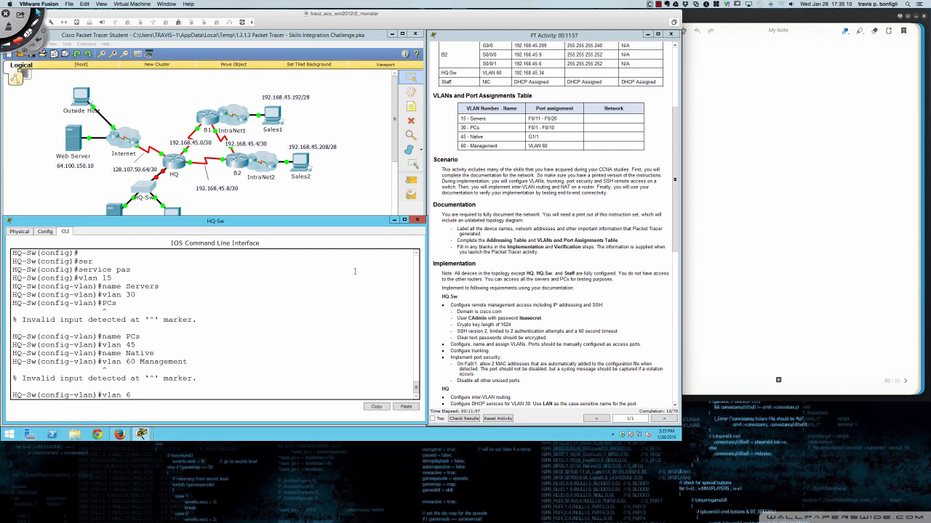
{"action": "type", "text": "0"}
{"action": "key", "text": "Return"}
{"action": "type", "text": "name "}
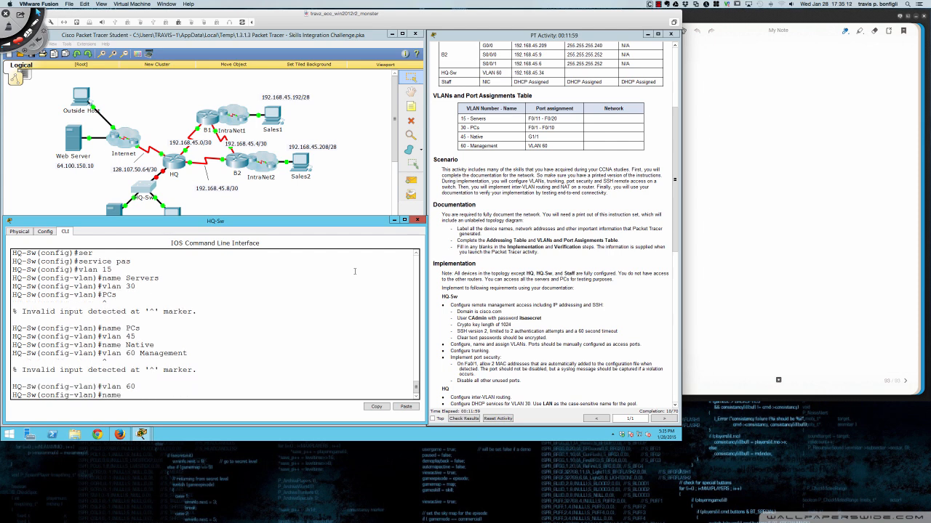
{"action": "type", "text": "Management"}
{"action": "key", "text": "Return"}
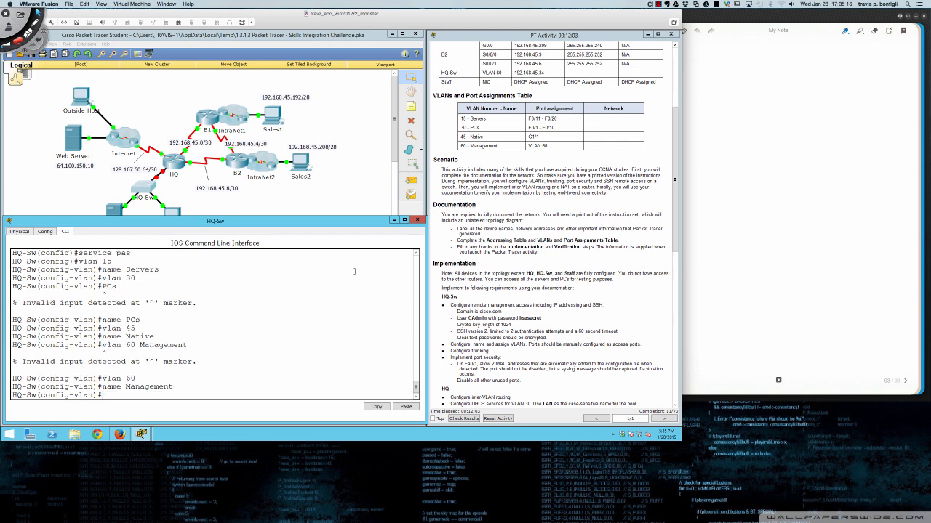
- Show the VLAN summary with 'do sh vlan bri'
{"action": "key", "text": "Return"}
{"action": "key", "text": "Return"}
{"action": "type", "text": "do sh ip"}
{"action": "key", "text": "BackSpace"}
{"action": "key", "text": "BackSpace"}
{"action": "type", "text": "vlan bri"}
{"action": "key", "text": "Return"}
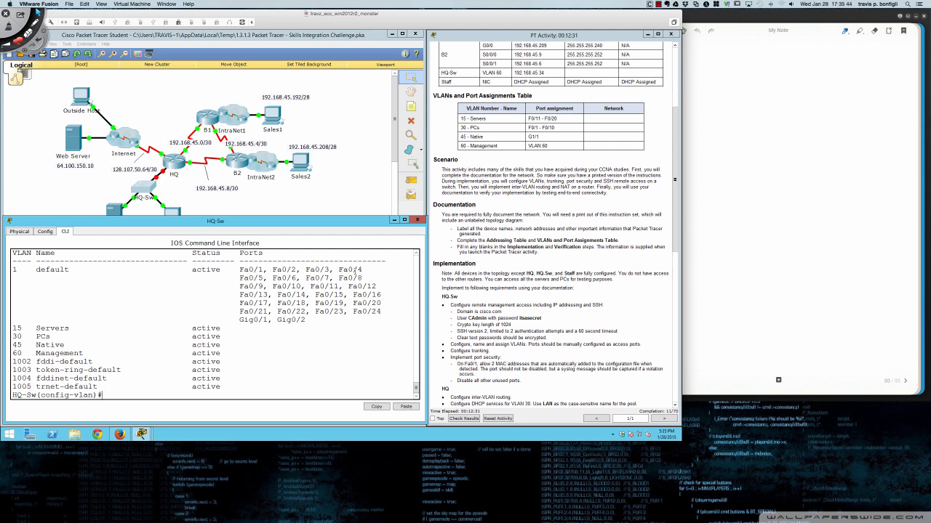
- Run 'do sh ip int bri' on HQ-Sw and page down to the Gigabit ports and Vlan1
{"action": "type", "text": "do sh ip itn"}
{"action": "type", "text": " br"}
{"action": "key", "text": "Return"}
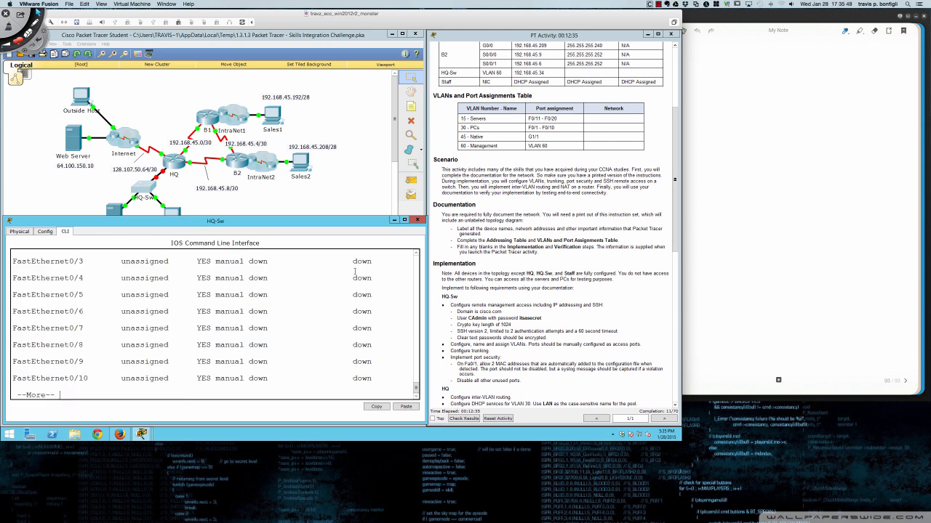
{"action": "scroll", "coordinate": [305, 306], "scroll_direction": "up", "scroll_amount": 3}
{"action": "scroll", "coordinate": [294, 309], "scroll_direction": "down", "scroll_amount": 3}
{"action": "key", "text": "Return"}
{"action": "key", "text": "Return"}
{"action": "key", "text": "Return"}
{"action": "key", "text": "Return"}
{"action": "key", "text": "Return"}
{"action": "key", "text": "Return"}
{"action": "key", "text": "Return"}
{"action": "key", "text": "Return"}
{"action": "key", "text": "Return"}
{"action": "key", "text": "Return"}
{"action": "key", "text": "Return"}
{"action": "key", "text": "Return"}
{"action": "key", "text": "Return"}
{"action": "key", "text": "Return"}
{"action": "key", "text": "Return"}
{"action": "key", "text": "Return"}
{"action": "key", "text": "Return"}
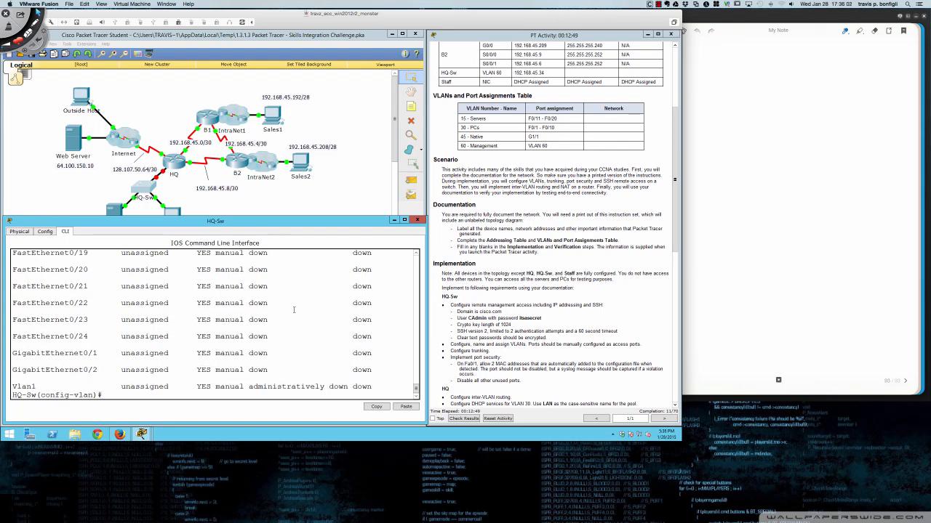
{"action": "key", "text": "ctrl+Tab"}
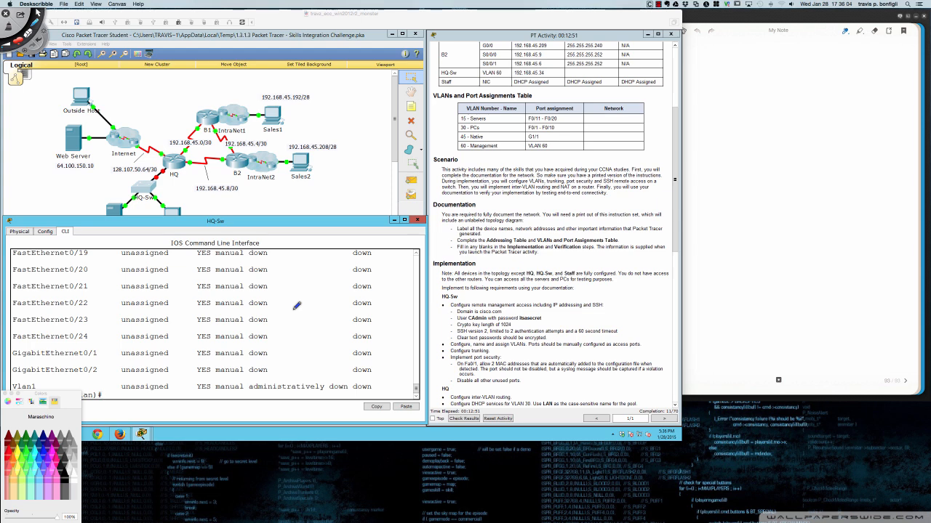
{"action": "mouse_move", "coordinate": [58, 340]}
{"action": "left_mouse_down"}
{"action": "mouse_move", "coordinate": [22, 342]}
{"action": "mouse_move", "coordinate": [7, 351]}
{"action": "mouse_move", "coordinate": [9, 365]}
{"action": "mouse_move", "coordinate": [96, 372]}
{"action": "mouse_move", "coordinate": [109, 353]}
{"action": "mouse_move", "coordinate": [90, 335]}
{"action": "mouse_move", "coordinate": [72, 338]}
{"action": "left_mouse_up"}
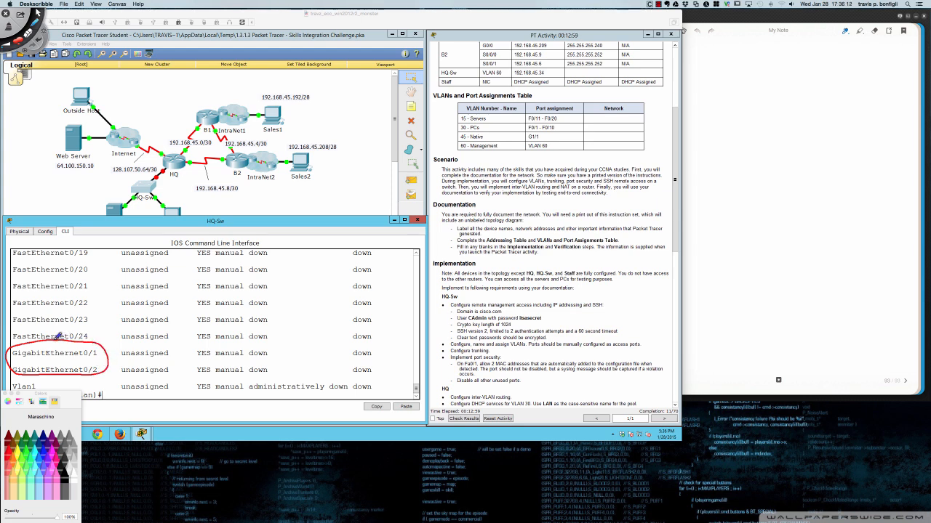
{"action": "mouse_move", "coordinate": [108, 348]}
{"action": "left_mouse_down"}
{"action": "mouse_move", "coordinate": [251, 291]}
{"action": "mouse_move", "coordinate": [457, 183]}
{"action": "mouse_move", "coordinate": [526, 134]}
{"action": "mouse_move", "coordinate": [514, 136]}
{"action": "mouse_move", "coordinate": [537, 141]}
{"action": "mouse_move", "coordinate": [542, 125]}
{"action": "left_mouse_up"}
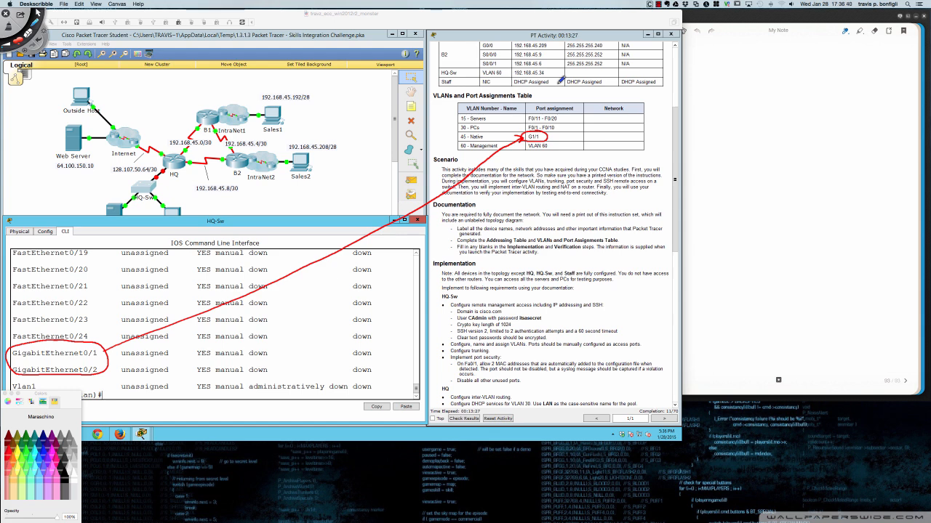
{"action": "key", "text": "Delete"}
{"action": "key", "text": "Escape"}
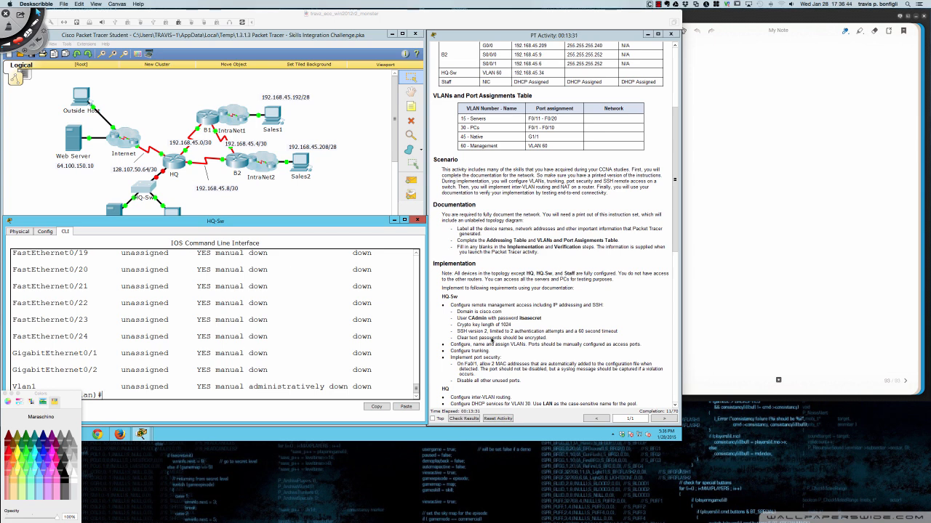
{"action": "left_click", "coordinate": [290, 342]}
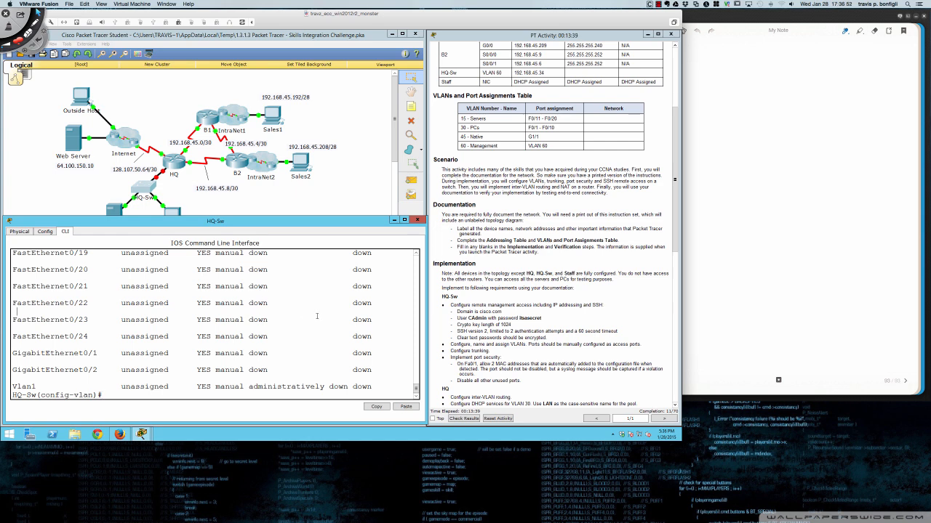
- Make Fa0/1 an access port in VLAN 30
{"action": "key", "text": "Return"}
{"action": "key", "text": "Return"}
{"action": "key", "text": "Return"}
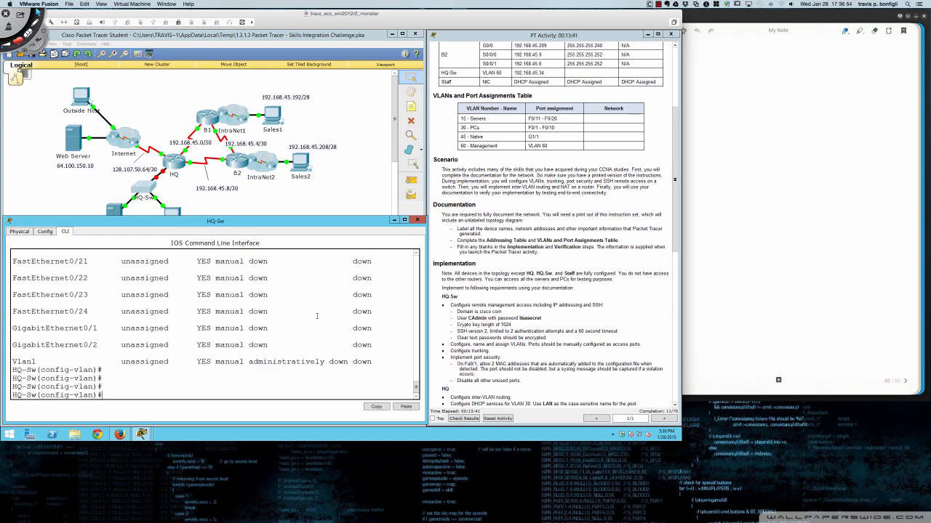
{"action": "type", "text": "int fa0/1"}
{"action": "key", "text": "Return"}
{"action": "type", "text": "swi"}
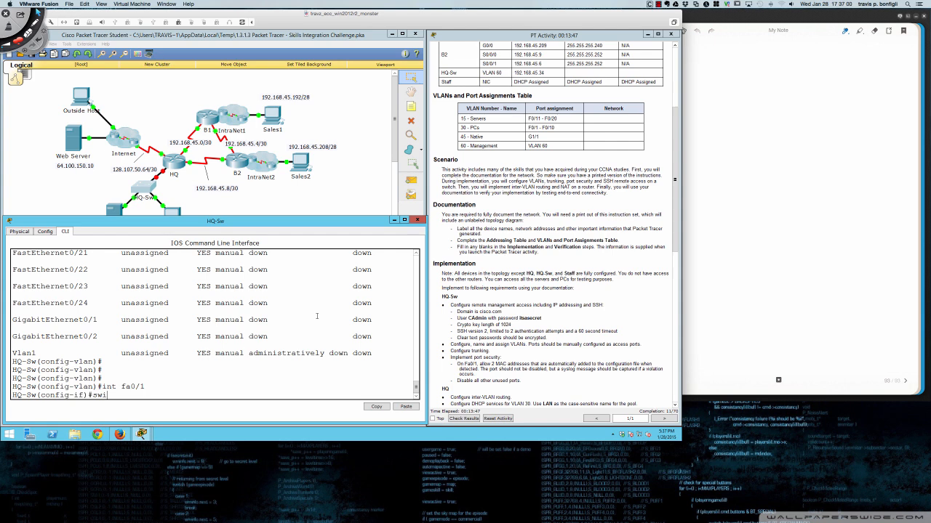
{"action": "key", "text": "Tab"}
{"action": "type", "text": "mode acc"}
{"action": "key", "text": "Return"}
{"action": "type", "text": "swi"}
{"action": "key", "text": "Tab"}
{"action": "type", "text": "acc"}
{"action": "key", "text": "Tab"}
{"action": "type", "text": "vlan "}
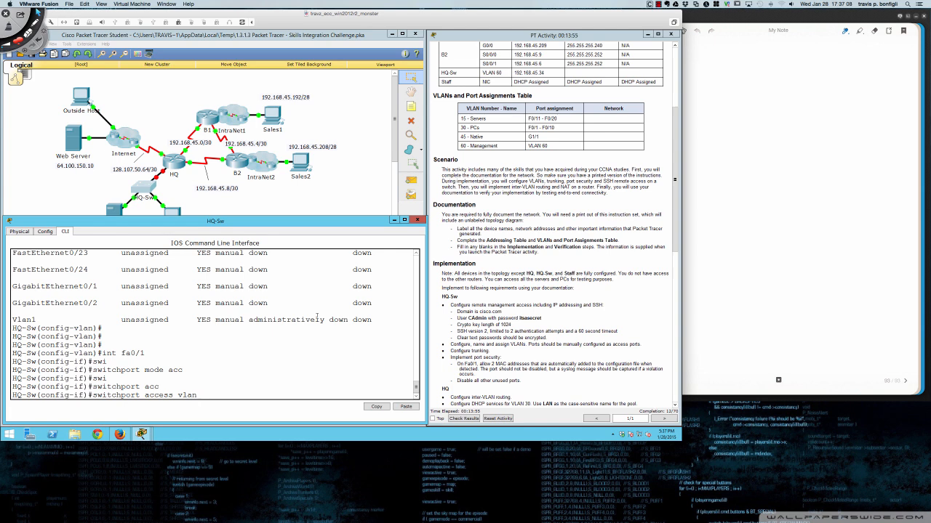
{"action": "type", "text": "30"}
{"action": "key", "text": "Return"}
- Make Fa0/11 an access port in VLAN 15
{"action": "type", "text": "int"}
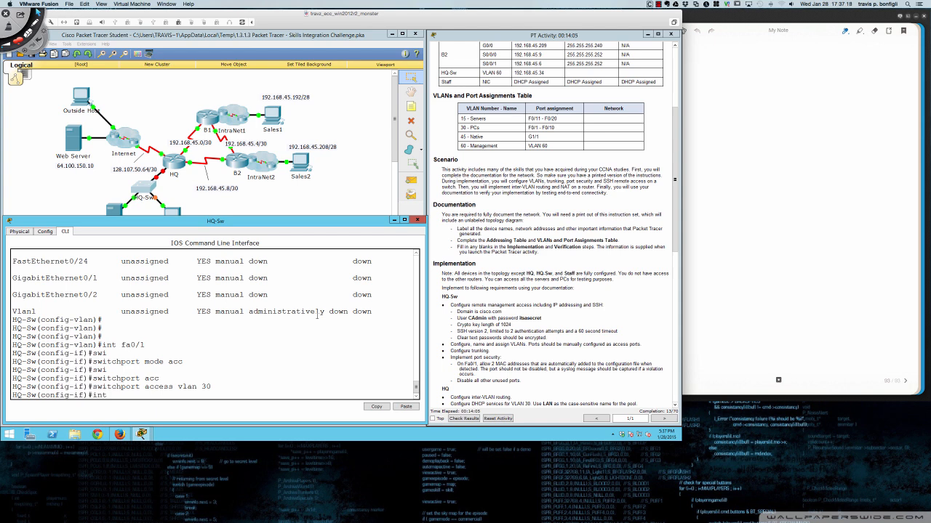
{"action": "type", "text": "fa0/11"}
{"action": "key", "text": "Return"}
{"action": "type", "text": "swi"}
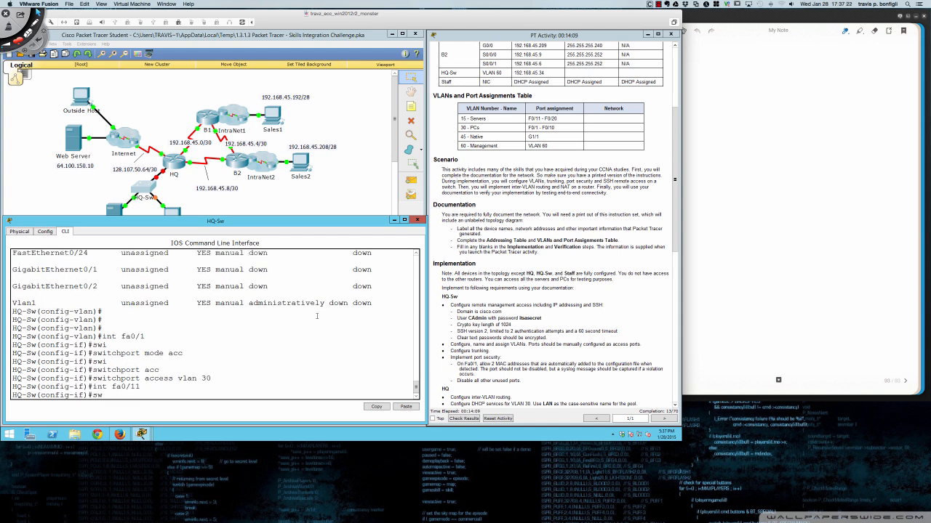
{"action": "key", "text": "Tab"}
{"action": "type", "text": "mode acc"}
{"action": "key", "text": "Tab"}
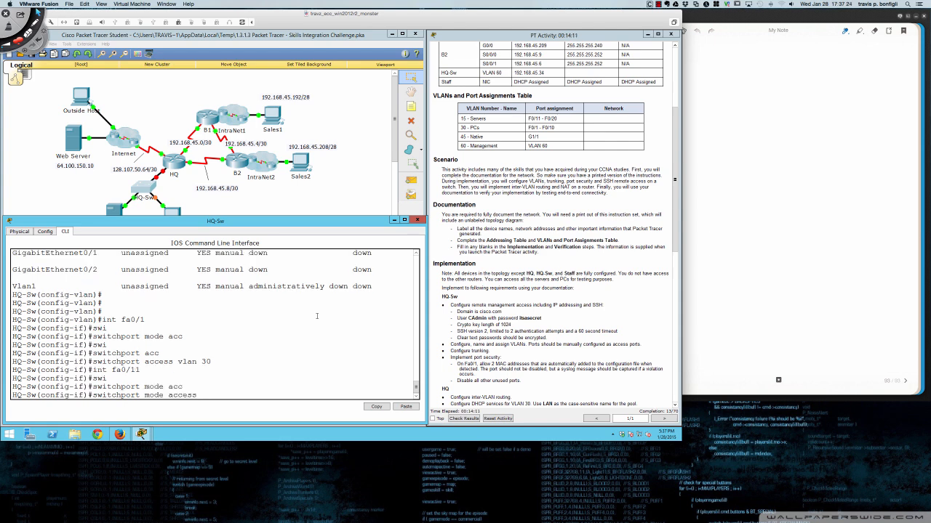
{"action": "key", "text": "Return"}
{"action": "type", "text": "swi"}
{"action": "key", "text": "Tab"}
{"action": "type", "text": "acc"}
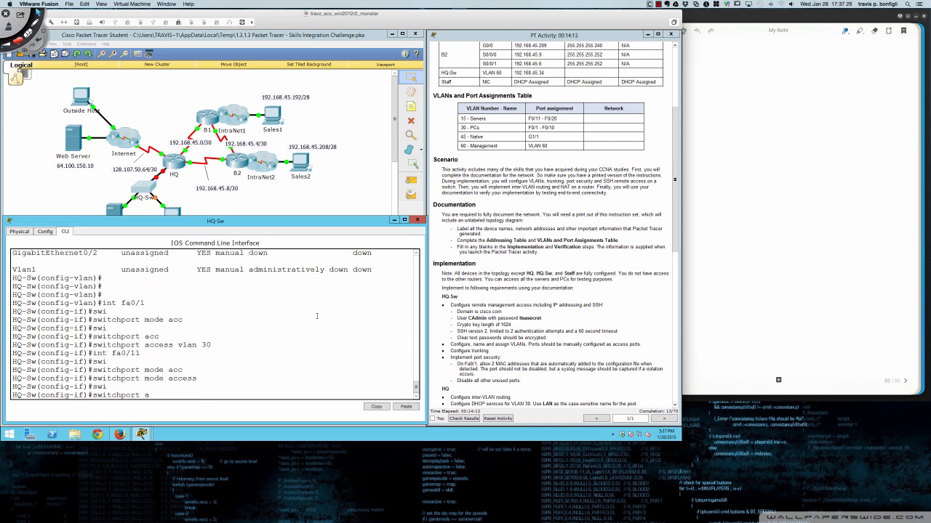
{"action": "key", "text": "Tab"}
{"action": "type", "text": "vlan "}
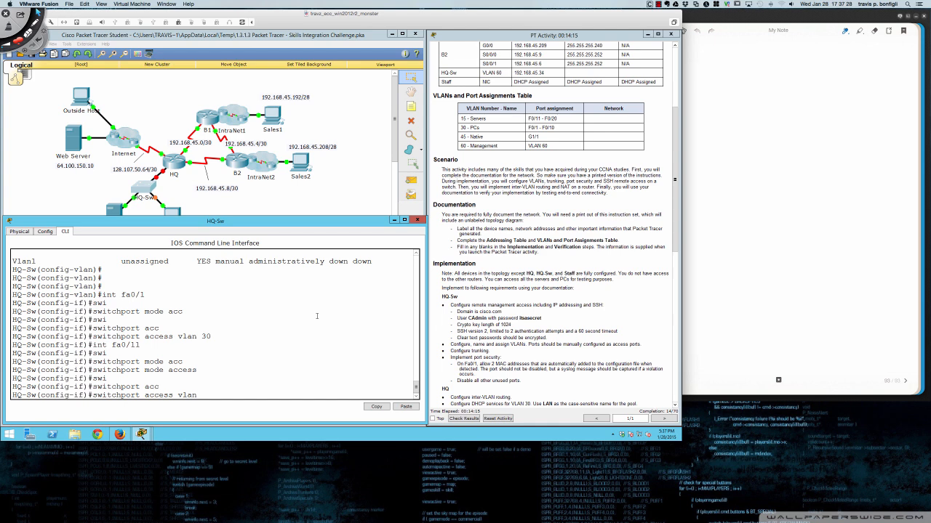
{"action": "type", "text": "15"}
{"action": "key", "text": "Return"}
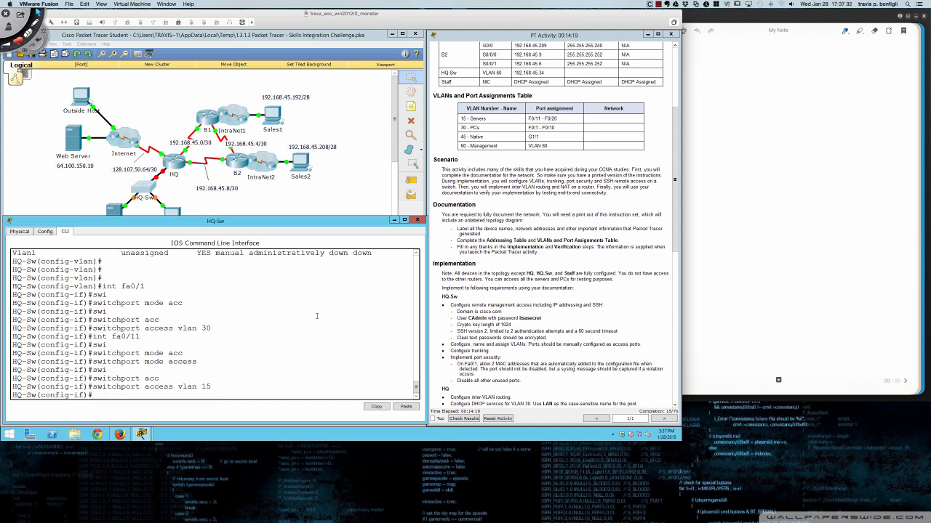
- Try 'do sh run int fa0/1' to check Fa0/1's configuration
{"action": "key", "text": "Return"}
{"action": "key", "text": "Return"}
{"action": "key", "text": "Return"}
{"action": "type", "text": "do sh run int fa0/1"}
{"action": "key", "text": "Return"}
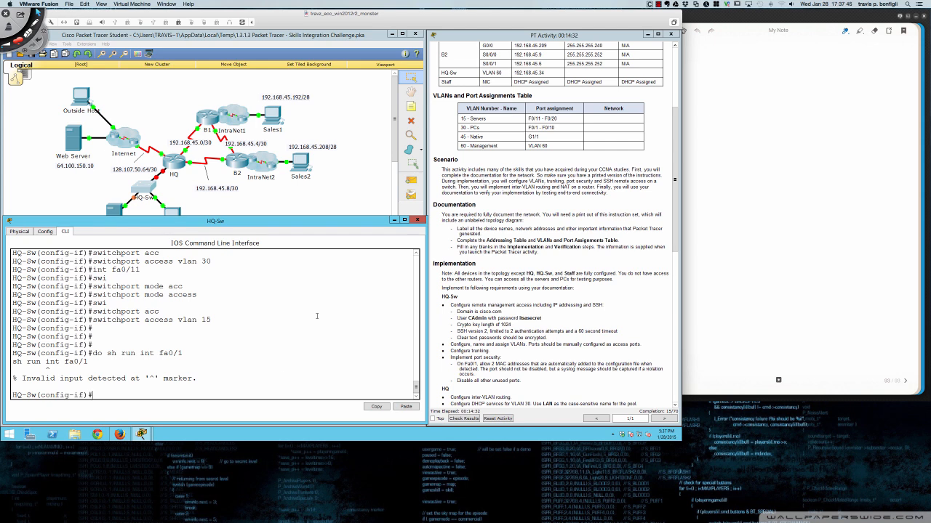
- Switch to the SW2 console in SecureCRT and enter global configuration mode
{"action": "left_click", "coordinate": [24, 457]}
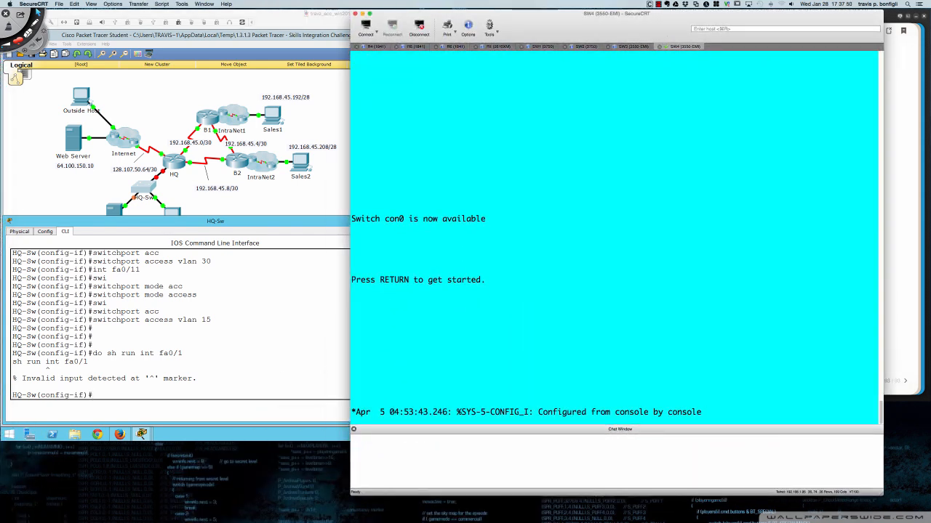
{"action": "key", "text": "Return"}
{"action": "key", "text": "Return"}
{"action": "key", "text": "Return"}
{"action": "key", "text": "Return"}
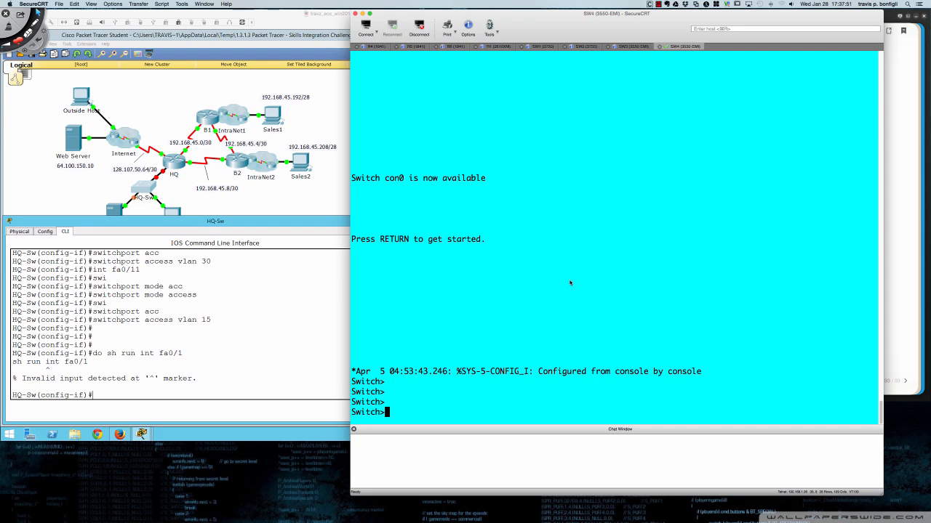
{"action": "left_click", "coordinate": [586, 47]}
{"action": "key", "text": "Return"}
{"action": "key", "text": "Return"}
{"action": "key", "text": "Return"}
{"action": "key", "text": "Return"}
{"action": "key", "text": "Return"}
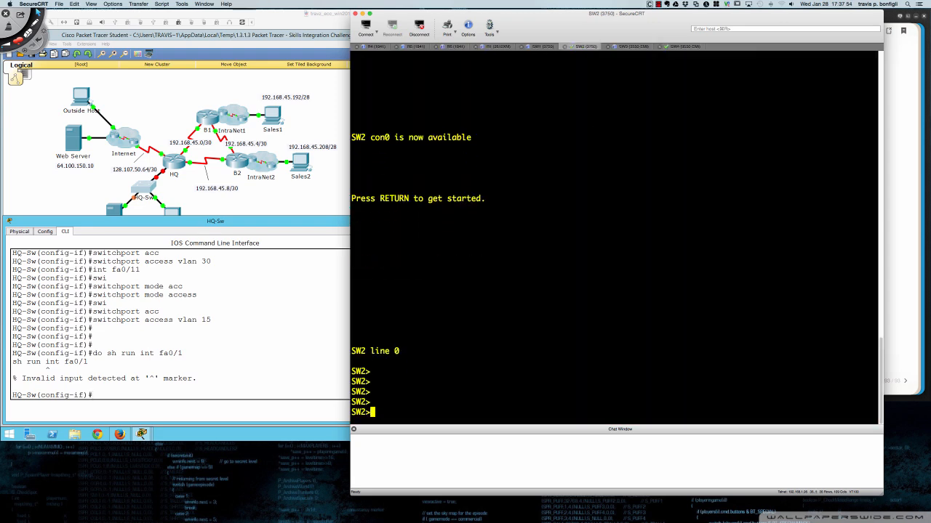
{"action": "type", "text": "en"}
{"action": "key", "text": "Return"}
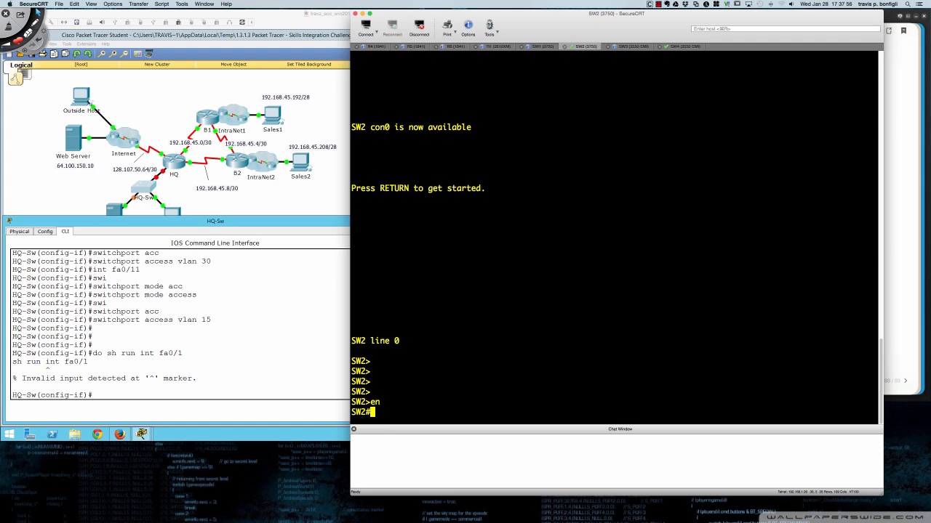
{"action": "type", "text": "conf t"}
{"action": "key", "text": "Return"}
- List SW2's interface status summary with 'do sh ip int bri'
{"action": "type", "text": "do sh run int"}
{"action": "key", "text": "BackSpace"}
{"action": "key", "text": "BackSpace"}
{"action": "key", "text": "BackSpace"}
{"action": "key", "text": "BackSpace"}
{"action": "key", "text": "BackSpace"}
{"action": "key", "text": "BackSpace"}
{"action": "key", "text": "BackSpace"}
{"action": "key", "text": "BackSpace"}
{"action": "key", "text": "BackSpace"}
{"action": "key", "text": "BackSpace"}
{"action": "key", "text": "BackSpace"}
{"action": "key", "text": "BackSpace"}
{"action": "key", "text": "BackSpace"}
{"action": "key", "text": "BackSpace"}
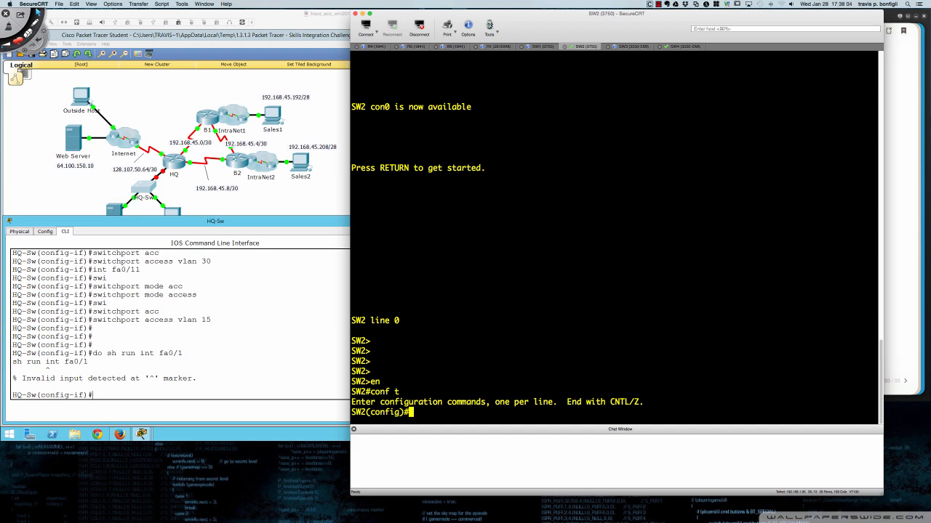
{"action": "type", "text": "do sh ip int bri"}
{"action": "key", "text": "Return"}
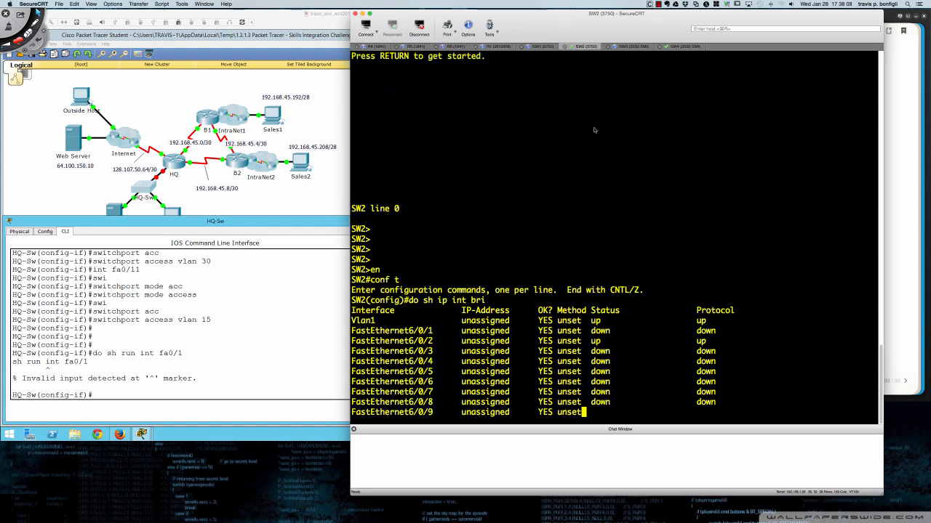
- Show the running configuration of FastEthernet6/0/2
{"action": "type", "text": "q"}
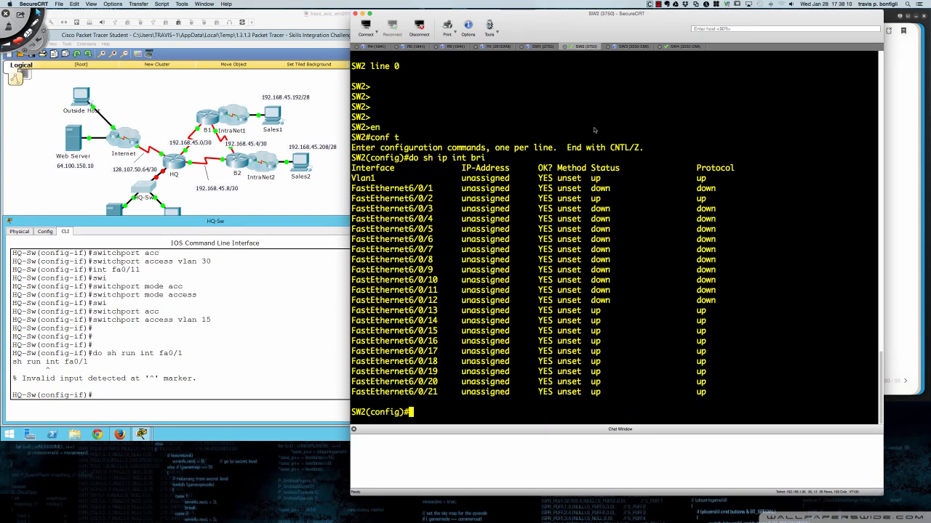
{"action": "type", "text": "do sh"}
{"action": "key", "text": "BackSpace"}
{"action": "type", "text": "run int fa6/0/"}
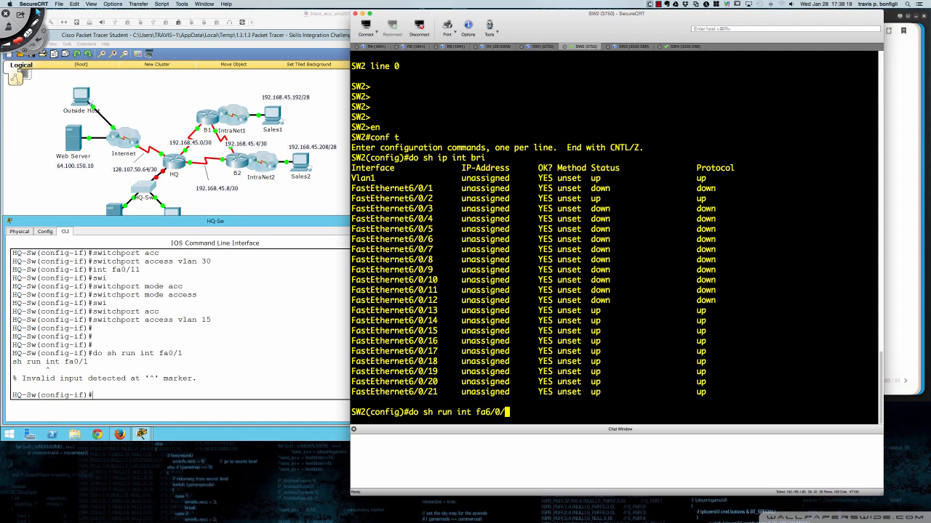
{"action": "type", "text": "2"}
{"action": "key", "text": "Return"}
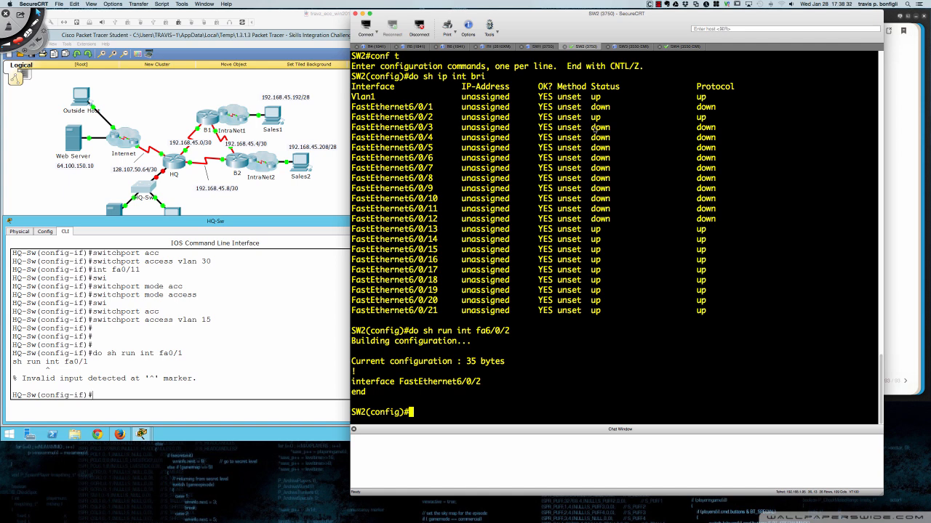
- Page through SW2's full running configuration
{"action": "type", "text": "sh run"}
{"action": "key", "text": "Return"}
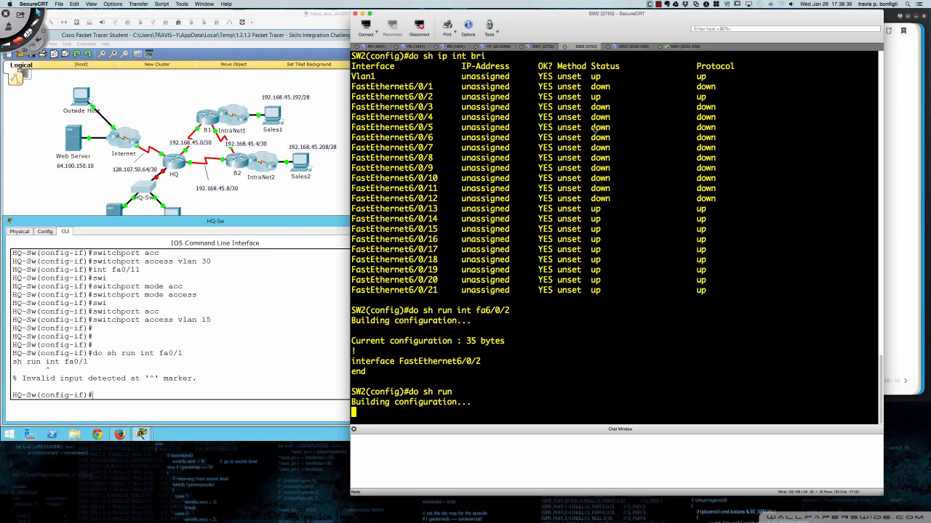
{"action": "key", "text": "space"}
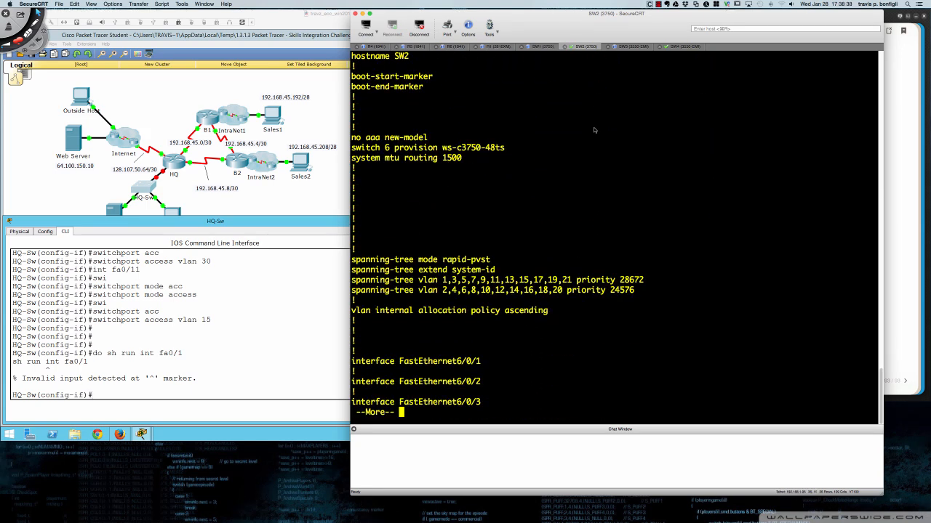
{"action": "key", "text": "space"}
{"action": "key", "text": "space"}
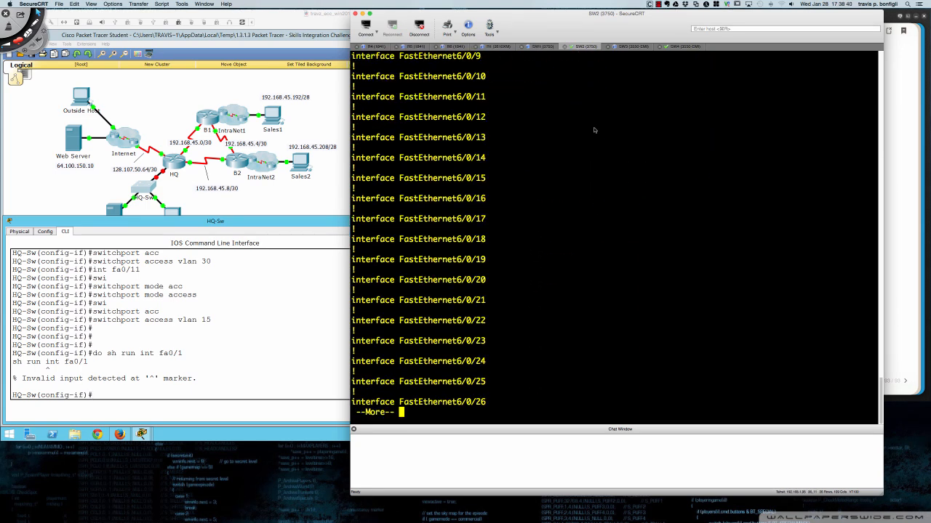
{"action": "key", "text": "space"}
{"action": "key", "text": "space"}
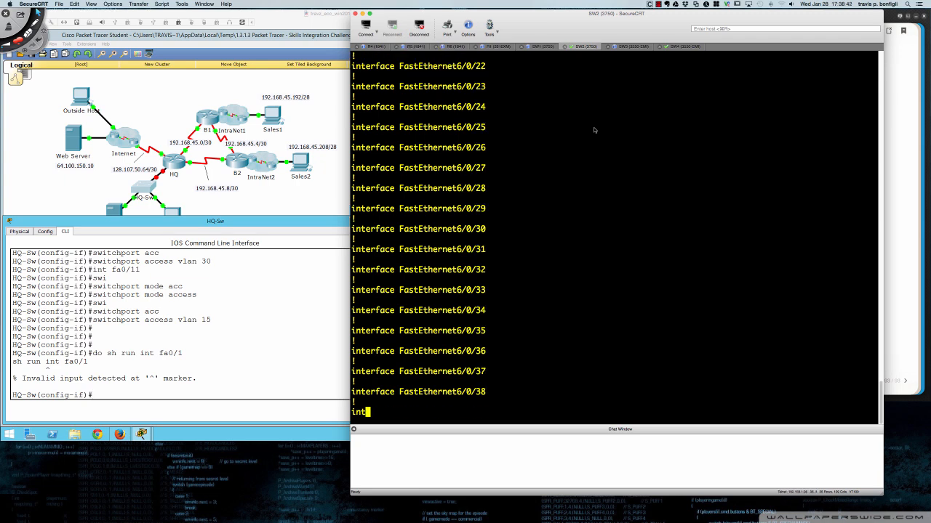
{"action": "key", "text": "q"}
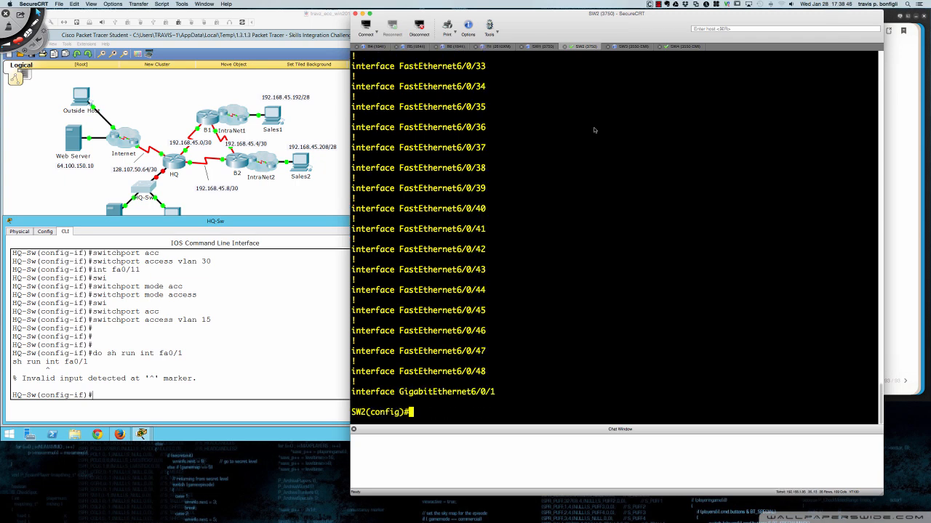
- Show FastEthernet6/0/48's configuration, then minimize the terminal
{"action": "type", "text": "do sh run int fa6/0/48"}
{"action": "key", "text": "Return"}
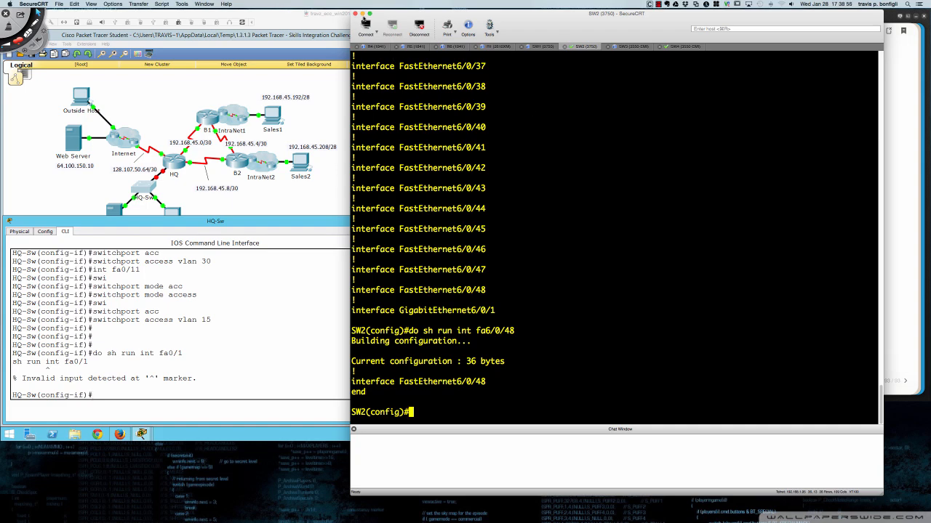
{"action": "left_click", "coordinate": [363, 13]}
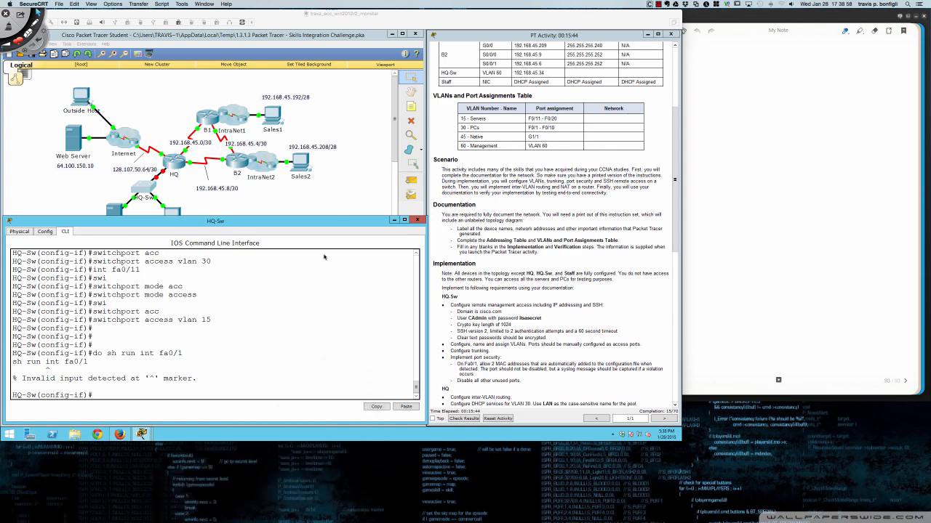
- Run 'do sh run' on HQ-Sw and page to Fa0/1 (access VLAN 30) and Fa0/11 (access VLAN 15)
{"action": "left_click", "coordinate": [238, 365]}
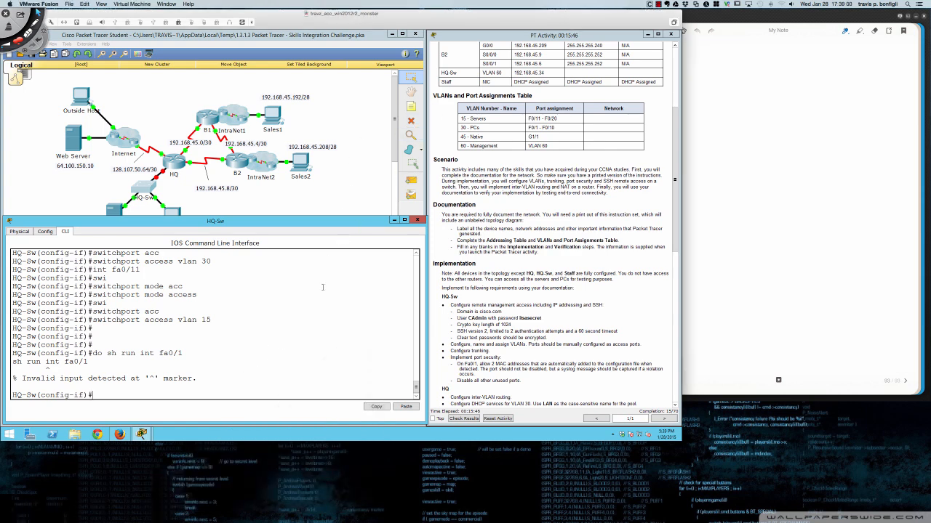
{"action": "type", "text": "do sh run"}
{"action": "key", "text": "Return"}
{"action": "key", "text": "space"}
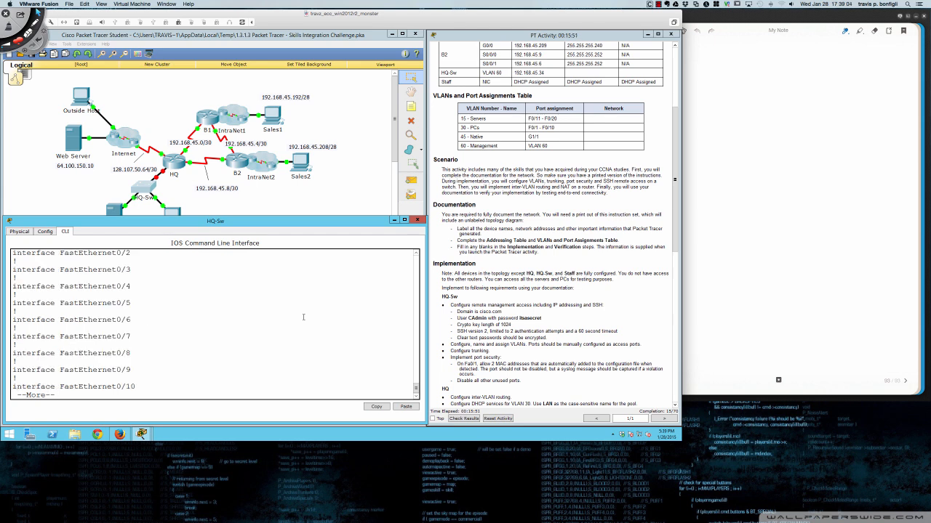
{"action": "scroll", "coordinate": [291, 320], "scroll_direction": "up", "scroll_amount": 3}
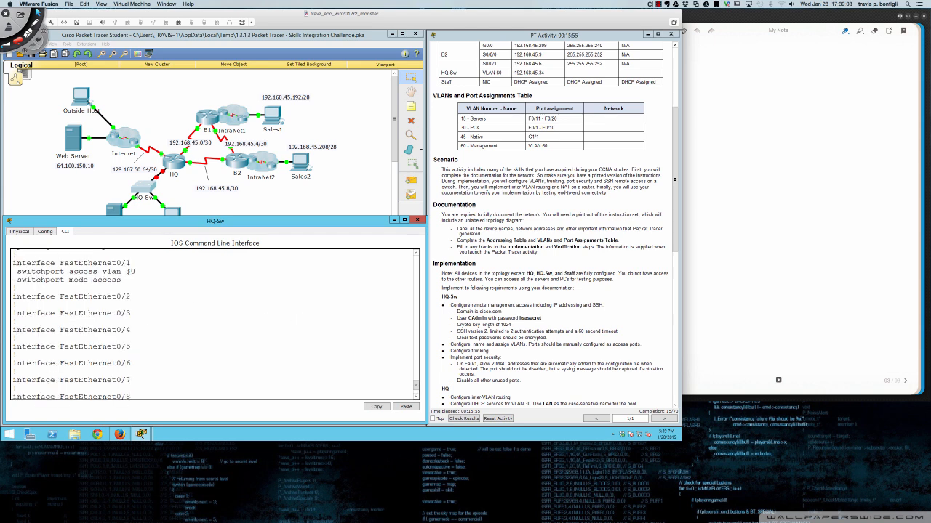
{"action": "scroll", "coordinate": [175, 332], "scroll_direction": "down", "scroll_amount": 3}
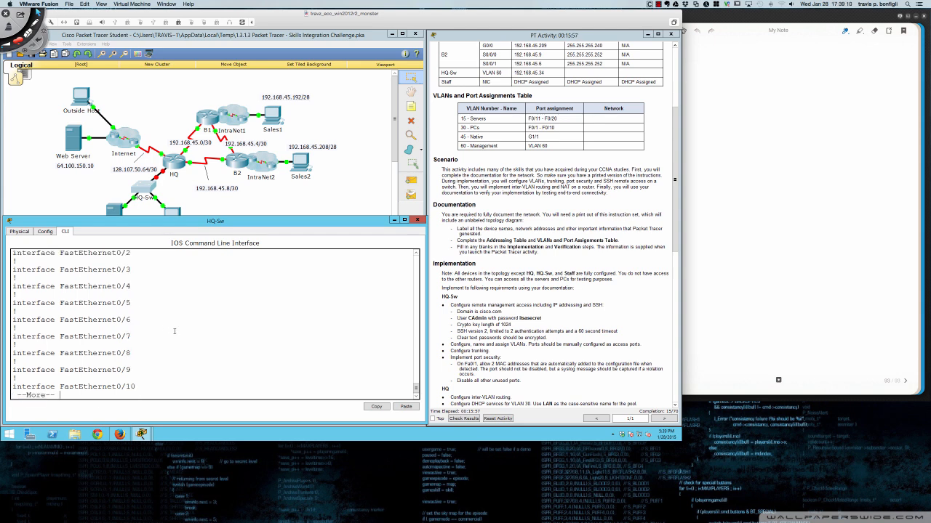
{"action": "key", "text": "Return"}
{"action": "key", "text": "Return"}
{"action": "key", "text": "Return"}
{"action": "key", "text": "Return"}
{"action": "key", "text": "Return"}
{"action": "key", "text": "Return"}
{"action": "key", "text": "Return"}
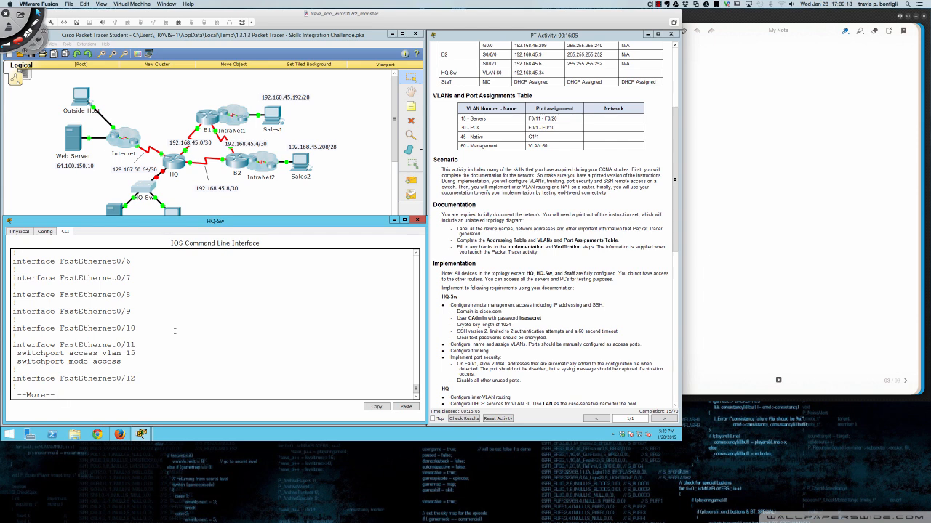
{"action": "left_click_drag", "start_coordinate": [323, 219], "coordinate": [522, 217]}
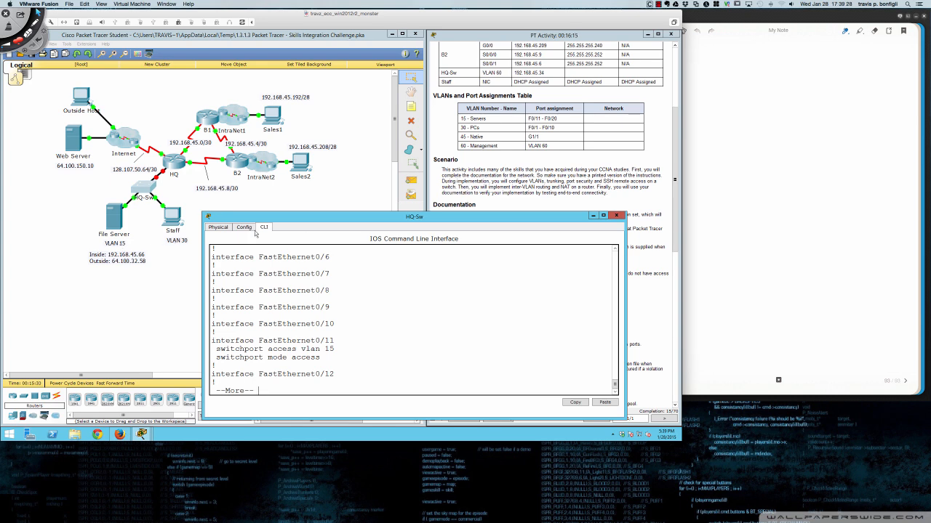
- Quit the config listing, place the HQ-Sw CLI beside the topology, and turn on Deskscribble drawing
{"action": "left_click_drag", "start_coordinate": [334, 221], "coordinate": [132, 228]}
{"action": "key", "text": "q"}
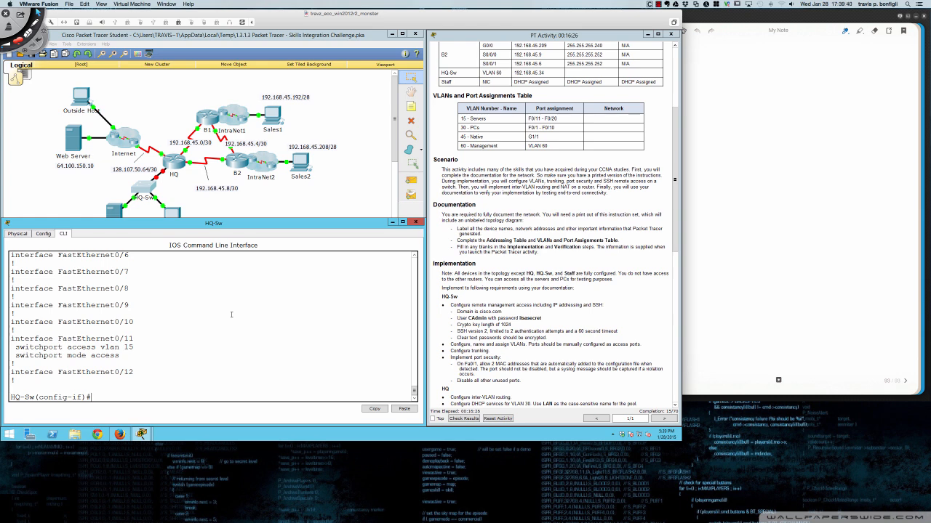
{"action": "left_click_drag", "start_coordinate": [315, 224], "coordinate": [561, 230]}
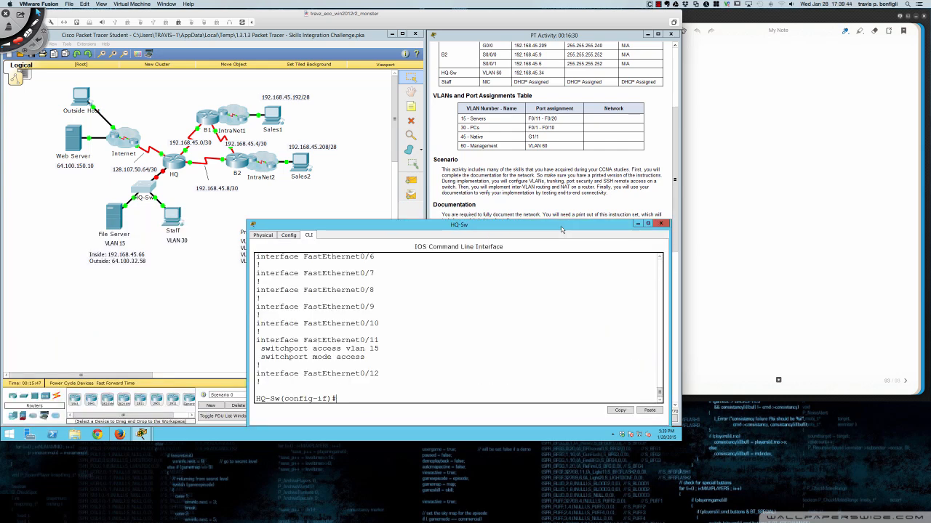
{"action": "key", "text": "super+Tab"}
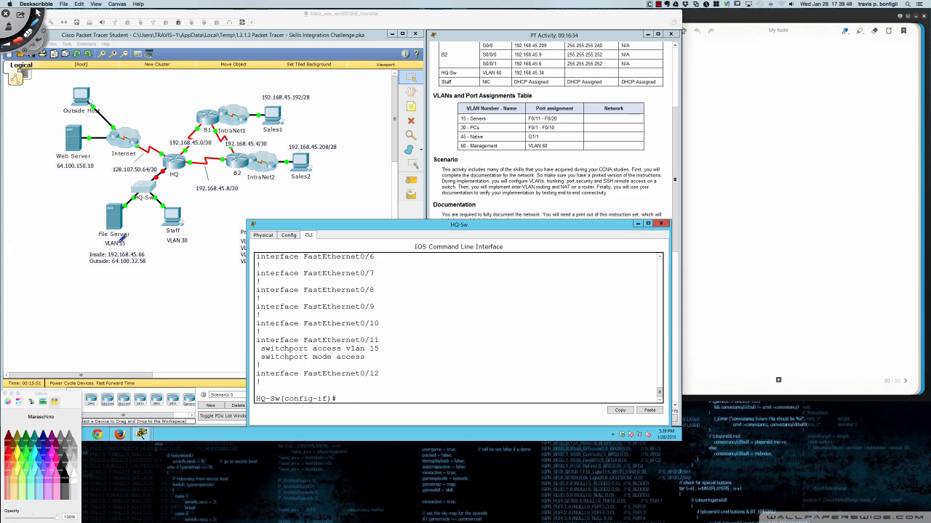
{"action": "mouse_move", "coordinate": [122, 238]}
{"action": "left_mouse_down"}
{"action": "mouse_move", "coordinate": [102, 246]}
{"action": "mouse_move", "coordinate": [126, 248]}
{"action": "mouse_move", "coordinate": [126, 235]}
{"action": "mouse_move", "coordinate": [144, 255]}
{"action": "left_mouse_up"}
{"action": "mouse_move", "coordinate": [188, 234]}
{"action": "left_mouse_down"}
{"action": "mouse_move", "coordinate": [169, 240]}
{"action": "mouse_move", "coordinate": [192, 245]}
{"action": "mouse_move", "coordinate": [187, 234]}
{"action": "left_mouse_up"}
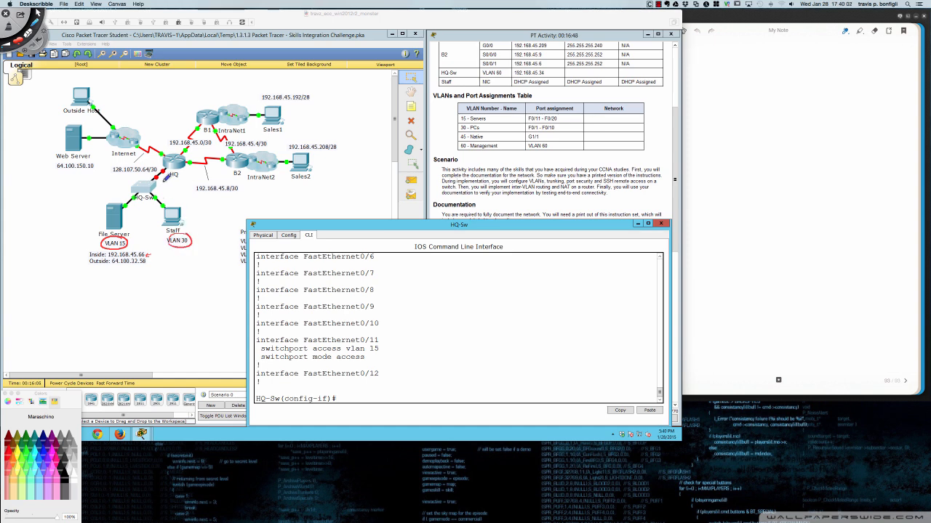
{"action": "left_click_drag", "start_coordinate": [160, 183], "coordinate": [173, 172]}
{"action": "left_click_drag", "start_coordinate": [173, 172], "coordinate": [163, 174]}
{"action": "key", "text": "Delete"}
{"action": "key", "text": "Escape"}
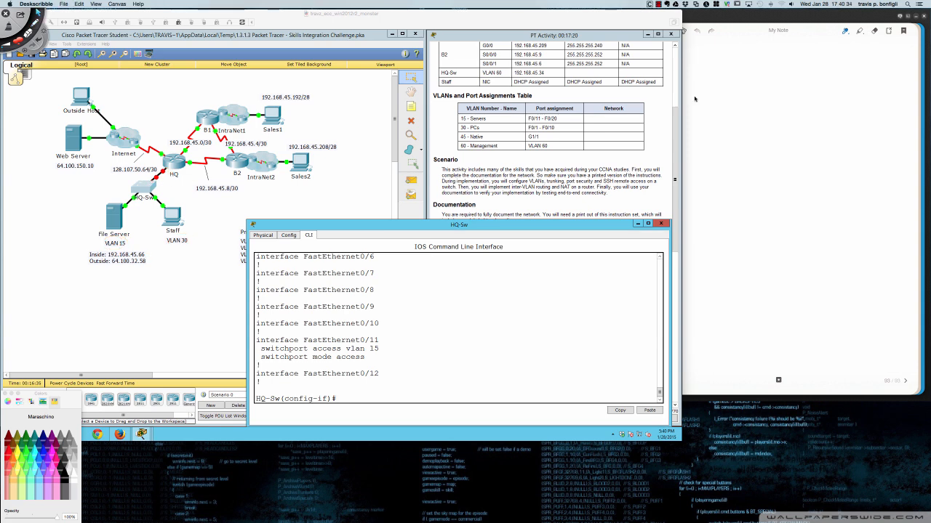
{"action": "left_click", "coordinate": [761, 107]}
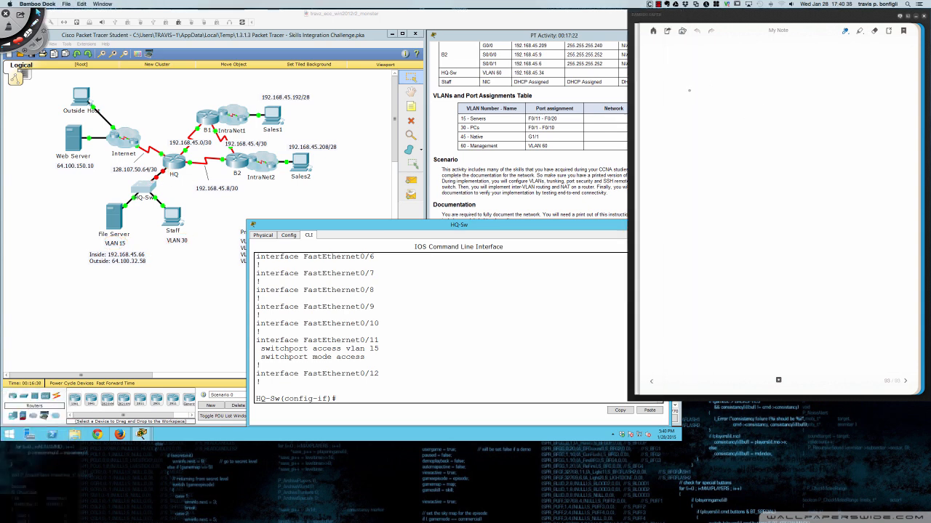
- Sketch a router circle, an SW switch box below it, and a line to the router's port
{"action": "mouse_move", "coordinate": [692, 89]}
{"action": "left_mouse_down"}
{"action": "mouse_move", "coordinate": [676, 102]}
{"action": "mouse_move", "coordinate": [704, 103]}
{"action": "mouse_move", "coordinate": [690, 88]}
{"action": "mouse_move", "coordinate": [683, 104]}
{"action": "mouse_move", "coordinate": [691, 106]}
{"action": "left_mouse_up"}
{"action": "mouse_move", "coordinate": [677, 132]}
{"action": "left_mouse_down"}
{"action": "mouse_move", "coordinate": [718, 144]}
{"action": "mouse_move", "coordinate": [681, 145]}
{"action": "mouse_move", "coordinate": [705, 137]}
{"action": "mouse_move", "coordinate": [690, 132]}
{"action": "mouse_move", "coordinate": [694, 160]}
{"action": "mouse_move", "coordinate": [713, 149]}
{"action": "mouse_move", "coordinate": [688, 177]}
{"action": "left_mouse_up"}
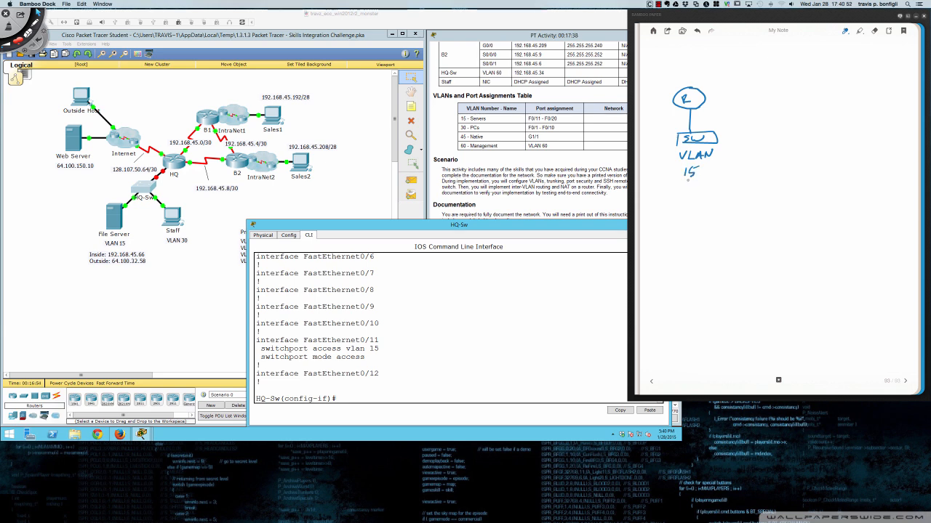
{"action": "left_click_drag", "start_coordinate": [723, 111], "coordinate": [697, 110]}
{"action": "left_click_drag", "start_coordinate": [693, 111], "coordinate": [759, 115]}
- Draw two links from the switch down to small host boxes
{"action": "left_click_drag", "start_coordinate": [680, 142], "coordinate": [659, 169]}
{"action": "left_click_drag", "start_coordinate": [716, 140], "coordinate": [730, 169]}
{"action": "mouse_move", "coordinate": [686, 144]}
{"action": "left_mouse_down"}
{"action": "mouse_move", "coordinate": [661, 185]}
{"action": "mouse_move", "coordinate": [652, 173]}
{"action": "mouse_move", "coordinate": [662, 173]}
{"action": "left_mouse_up"}
{"action": "mouse_move", "coordinate": [725, 165]}
{"action": "left_mouse_down"}
{"action": "mouse_move", "coordinate": [727, 179]}
{"action": "mouse_move", "coordinate": [737, 177]}
{"action": "left_mouse_up"}
{"action": "left_click_drag", "start_coordinate": [737, 177], "coordinate": [722, 180]}
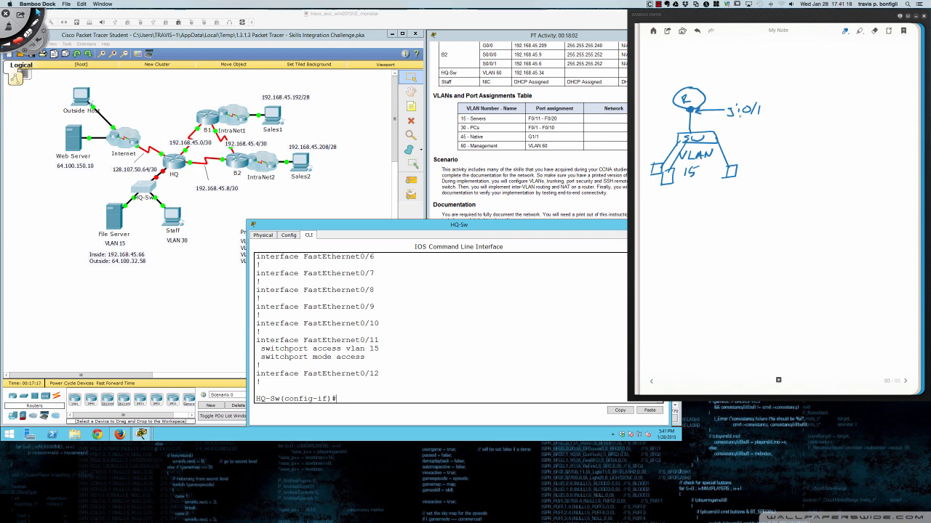
- Write the router port address 192.168.45.65 under g0/1 and connect it to the port
{"action": "mouse_move", "coordinate": [728, 122]}
{"action": "left_mouse_down"}
{"action": "mouse_move", "coordinate": [729, 133]}
{"action": "mouse_move", "coordinate": [753, 132]}
{"action": "left_mouse_up"}
{"action": "left_click_drag", "start_coordinate": [760, 123], "coordinate": [756, 129]}
{"action": "left_click_drag", "start_coordinate": [764, 122], "coordinate": [761, 134]}
{"action": "left_click_drag", "start_coordinate": [771, 123], "coordinate": [775, 128]}
{"action": "mouse_move", "coordinate": [775, 124]}
{"action": "left_mouse_down"}
{"action": "mouse_move", "coordinate": [774, 133]}
{"action": "mouse_move", "coordinate": [791, 134]}
{"action": "left_mouse_up"}
{"action": "left_click", "coordinate": [782, 133]}
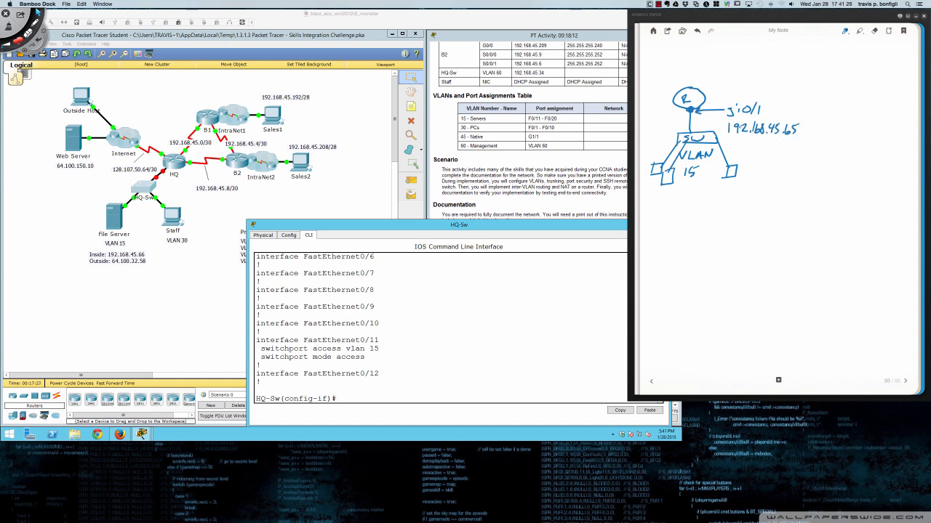
{"action": "left_click_drag", "start_coordinate": [703, 115], "coordinate": [720, 124]}
- Add a downward arrow under the left host labelled IP/NET and DGW
{"action": "left_click_drag", "start_coordinate": [668, 184], "coordinate": [668, 203]}
{"action": "mouse_move", "coordinate": [663, 195]}
{"action": "left_mouse_down"}
{"action": "mouse_move", "coordinate": [668, 204]}
{"action": "mouse_move", "coordinate": [677, 195]}
{"action": "mouse_move", "coordinate": [669, 216]}
{"action": "left_mouse_up"}
{"action": "mouse_move", "coordinate": [671, 210]}
{"action": "left_mouse_down"}
{"action": "mouse_move", "coordinate": [680, 220]}
{"action": "mouse_move", "coordinate": [710, 207]}
{"action": "left_mouse_up"}
{"action": "mouse_move", "coordinate": [666, 228]}
{"action": "left_mouse_down"}
{"action": "mouse_move", "coordinate": [667, 238]}
{"action": "mouse_move", "coordinate": [699, 227]}
{"action": "left_mouse_up"}
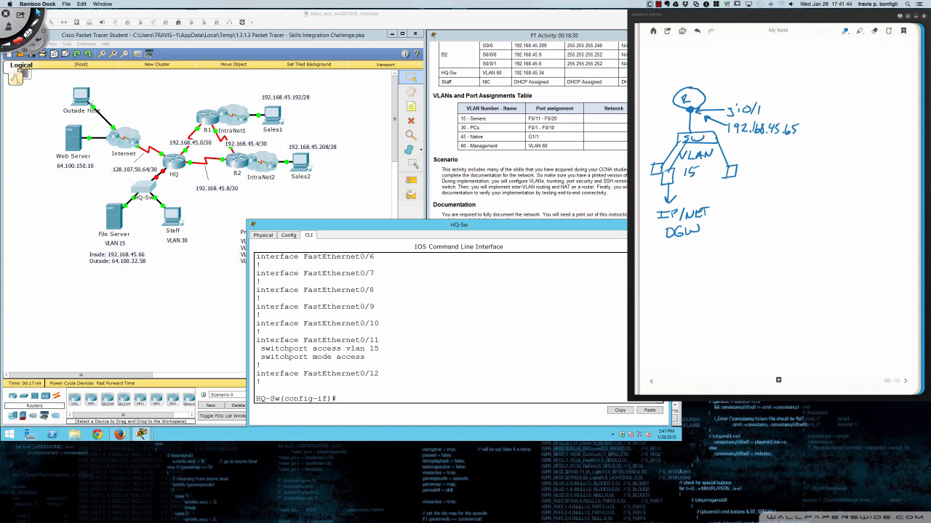
- Divide the page and add the headings 'Single VLAN' and 'More than 1 VLAN'
{"action": "left_click_drag", "start_coordinate": [794, 53], "coordinate": [787, 339]}
{"action": "left_click_drag", "start_coordinate": [664, 54], "coordinate": [684, 65]}
{"action": "mouse_move", "coordinate": [687, 61]}
{"action": "left_mouse_down"}
{"action": "mouse_move", "coordinate": [701, 66]}
{"action": "mouse_move", "coordinate": [723, 53]}
{"action": "mouse_move", "coordinate": [740, 67]}
{"action": "mouse_move", "coordinate": [751, 57]}
{"action": "left_mouse_up"}
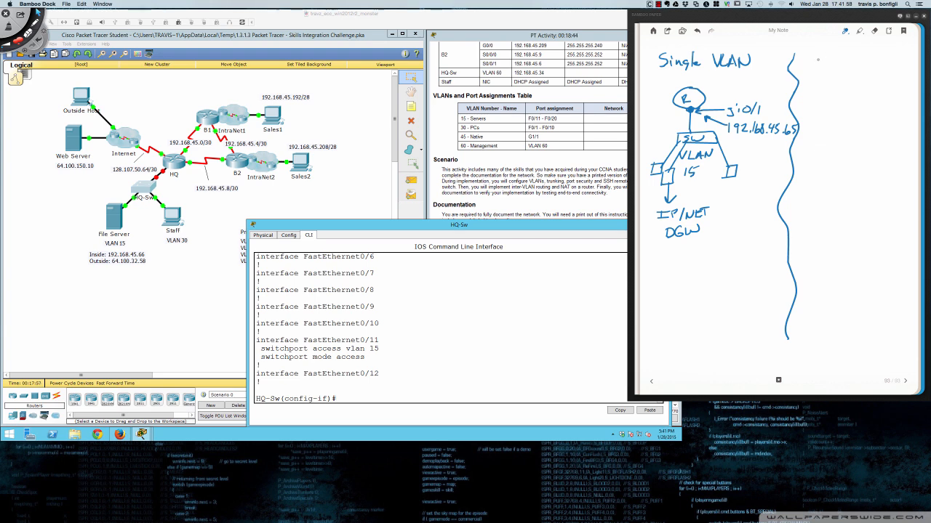
{"action": "mouse_move", "coordinate": [808, 71]}
{"action": "left_mouse_down"}
{"action": "mouse_move", "coordinate": [811, 60]}
{"action": "mouse_move", "coordinate": [821, 71]}
{"action": "mouse_move", "coordinate": [885, 70]}
{"action": "left_mouse_up"}
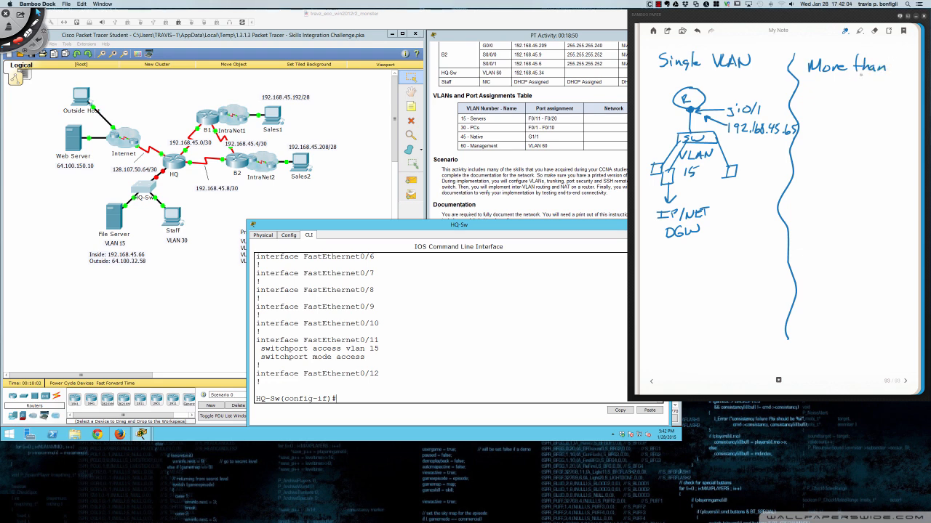
{"action": "mouse_move", "coordinate": [823, 78]}
{"action": "left_mouse_down"}
{"action": "mouse_move", "coordinate": [823, 93]}
{"action": "mouse_move", "coordinate": [864, 81]}
{"action": "left_mouse_up"}
{"action": "mouse_move", "coordinate": [864, 81]}
{"action": "left_mouse_down"}
{"action": "mouse_move", "coordinate": [866, 93]}
{"action": "mouse_move", "coordinate": [871, 82]}
{"action": "left_mouse_up"}
{"action": "mouse_move", "coordinate": [871, 82]}
{"action": "left_mouse_down"}
{"action": "mouse_move", "coordinate": [877, 91]}
{"action": "mouse_move", "coordinate": [825, 136]}
{"action": "mouse_move", "coordinate": [876, 130]}
{"action": "mouse_move", "coordinate": [842, 111]}
{"action": "mouse_move", "coordinate": [853, 134]}
{"action": "left_mouse_up"}
- Draw a switch box under the second router and a pink link down-left from it
{"action": "mouse_move", "coordinate": [833, 204]}
{"action": "left_mouse_down"}
{"action": "mouse_move", "coordinate": [833, 190]}
{"action": "mouse_move", "coordinate": [888, 187]}
{"action": "mouse_move", "coordinate": [893, 204]}
{"action": "mouse_move", "coordinate": [833, 203]}
{"action": "left_mouse_up"}
{"action": "left_click_drag", "start_coordinate": [852, 144], "coordinate": [852, 187]}
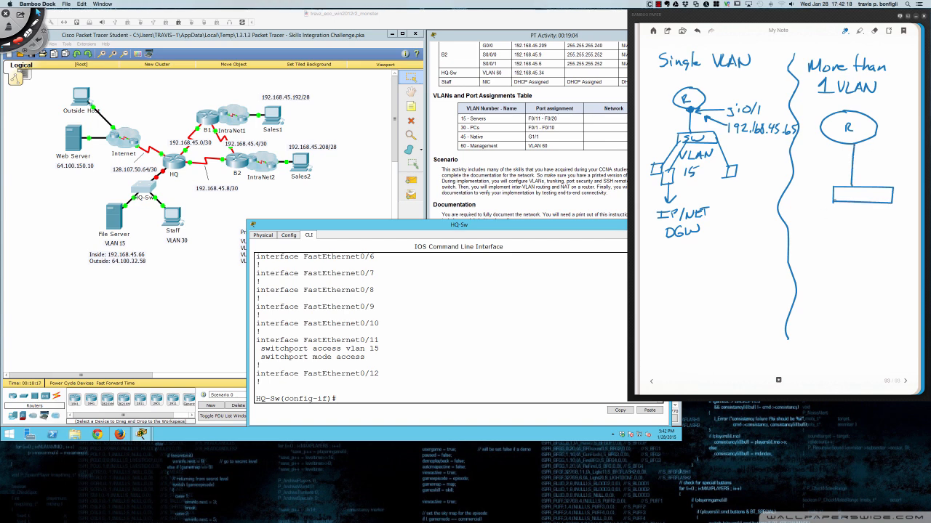
{"action": "right_click", "coordinate": [838, 197]}
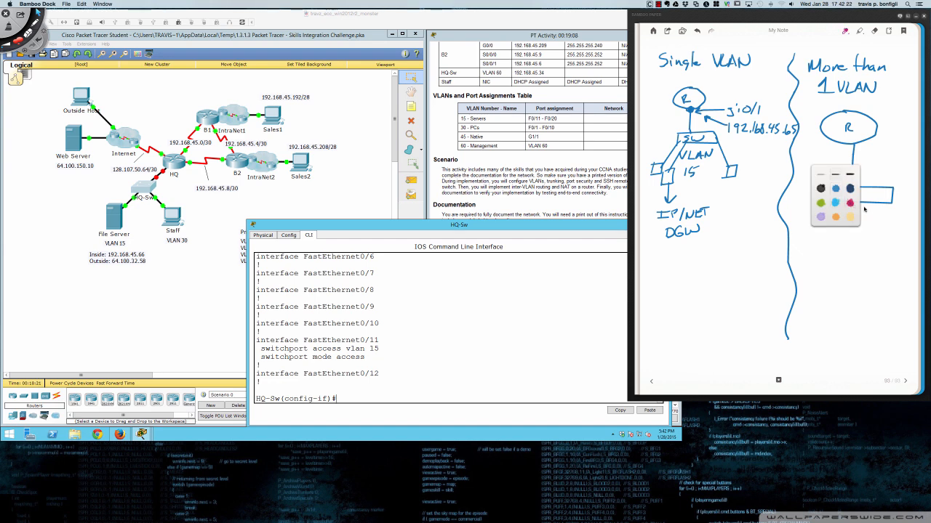
{"action": "left_click", "coordinate": [849, 203]}
{"action": "mouse_move", "coordinate": [837, 198]}
{"action": "left_mouse_down"}
{"action": "mouse_move", "coordinate": [804, 224]}
{"action": "mouse_move", "coordinate": [818, 243]}
{"action": "mouse_move", "coordinate": [796, 231]}
{"action": "mouse_move", "coordinate": [809, 231]}
{"action": "left_mouse_up"}
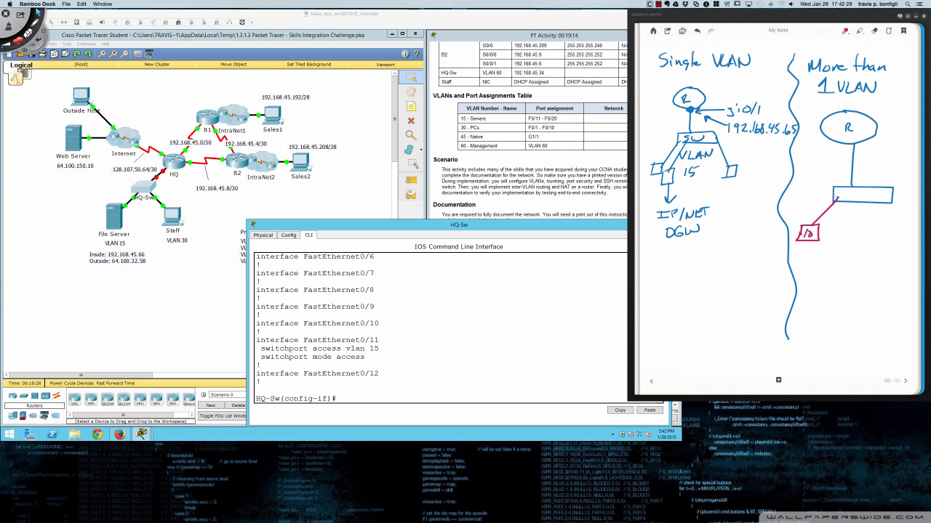
- Add a second pink host, then draw two green hosts under the switch
{"action": "mouse_move", "coordinate": [845, 202]}
{"action": "left_mouse_down"}
{"action": "mouse_move", "coordinate": [811, 260]}
{"action": "mouse_move", "coordinate": [832, 261]}
{"action": "mouse_move", "coordinate": [810, 261]}
{"action": "mouse_move", "coordinate": [823, 251]}
{"action": "left_mouse_up"}
{"action": "right_click", "coordinate": [859, 203]}
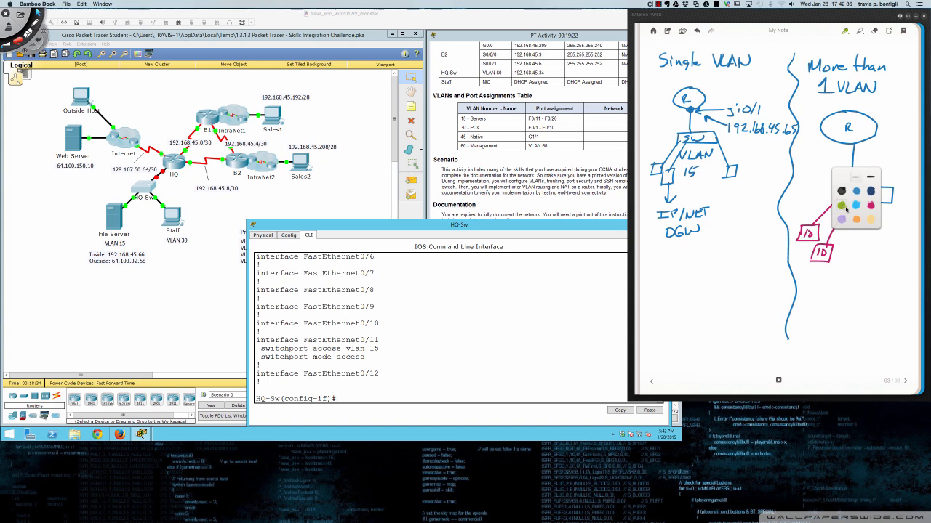
{"action": "left_click", "coordinate": [841, 205]}
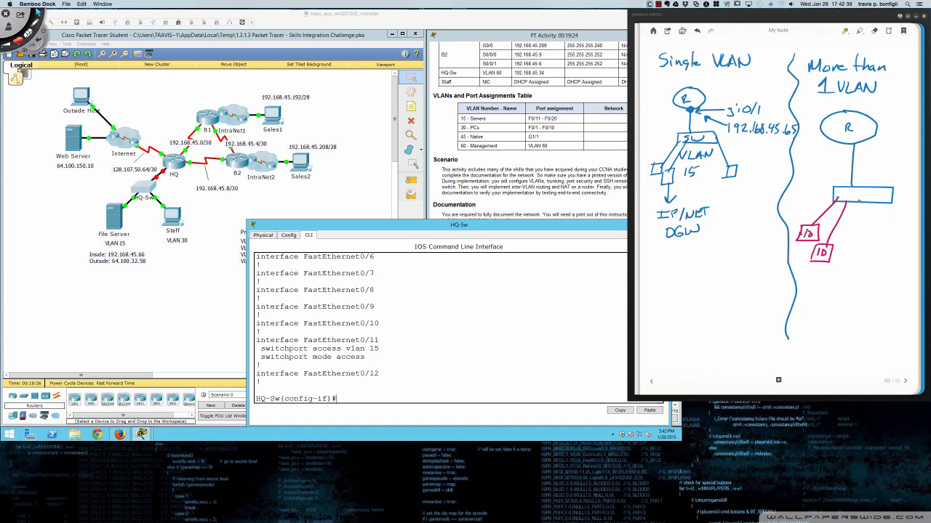
{"action": "right_click", "coordinate": [859, 201]}
{"action": "left_click", "coordinate": [877, 205]}
{"action": "left_click_drag", "start_coordinate": [858, 201], "coordinate": [843, 249]}
{"action": "mouse_move", "coordinate": [844, 235]}
{"action": "left_mouse_down"}
{"action": "mouse_move", "coordinate": [863, 233]}
{"action": "mouse_move", "coordinate": [848, 254]}
{"action": "mouse_move", "coordinate": [862, 240]}
{"action": "left_mouse_up"}
{"action": "mouse_move", "coordinate": [881, 201]}
{"action": "left_mouse_down"}
{"action": "mouse_move", "coordinate": [873, 251]}
{"action": "mouse_move", "coordinate": [896, 250]}
{"action": "mouse_move", "coordinate": [875, 255]}
{"action": "mouse_move", "coordinate": [888, 241]}
{"action": "left_mouse_up"}
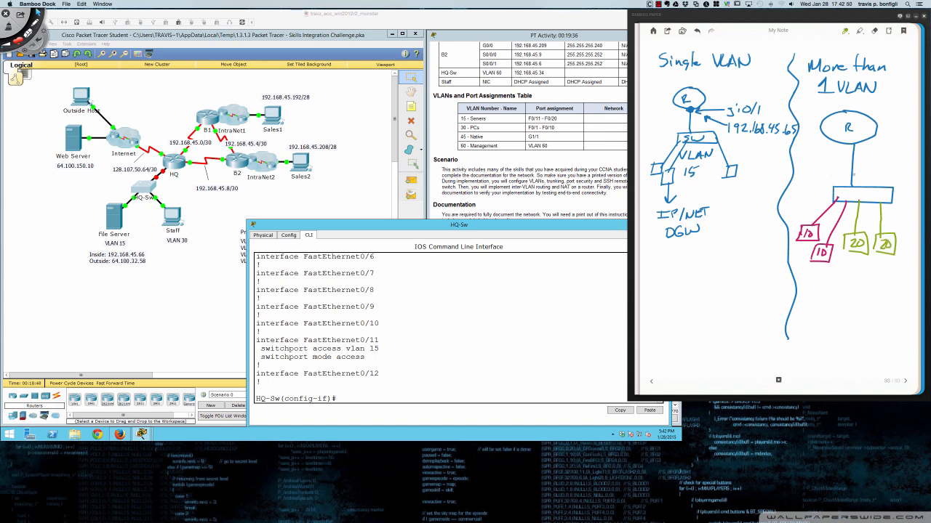
- Switch the pen back to black and write SW inside the switch box
{"action": "right_click", "coordinate": [871, 163]}
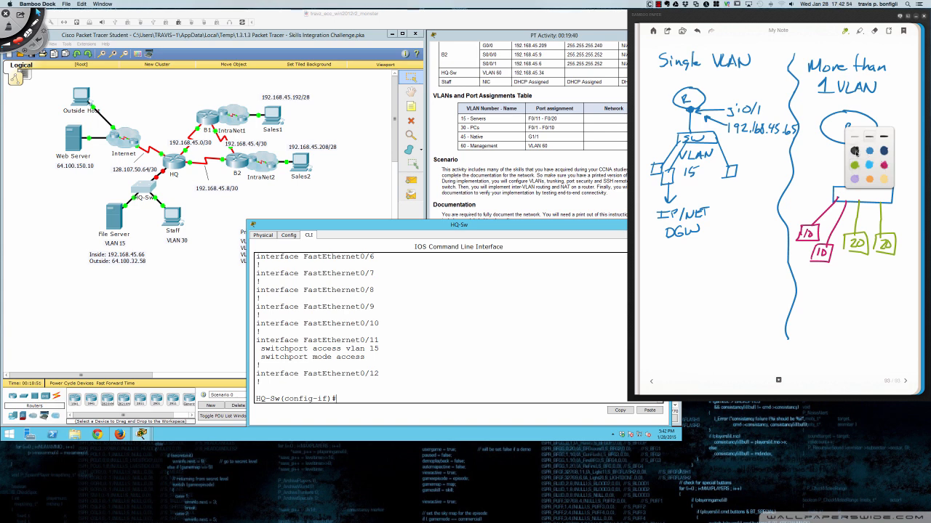
{"action": "left_click", "coordinate": [855, 151]}
{"action": "left_click_drag", "start_coordinate": [856, 188], "coordinate": [847, 199]}
{"action": "mouse_move", "coordinate": [857, 192]}
{"action": "left_mouse_down"}
{"action": "mouse_move", "coordinate": [866, 199]}
{"action": "mouse_move", "coordinate": [876, 189]}
{"action": "left_mouse_up"}
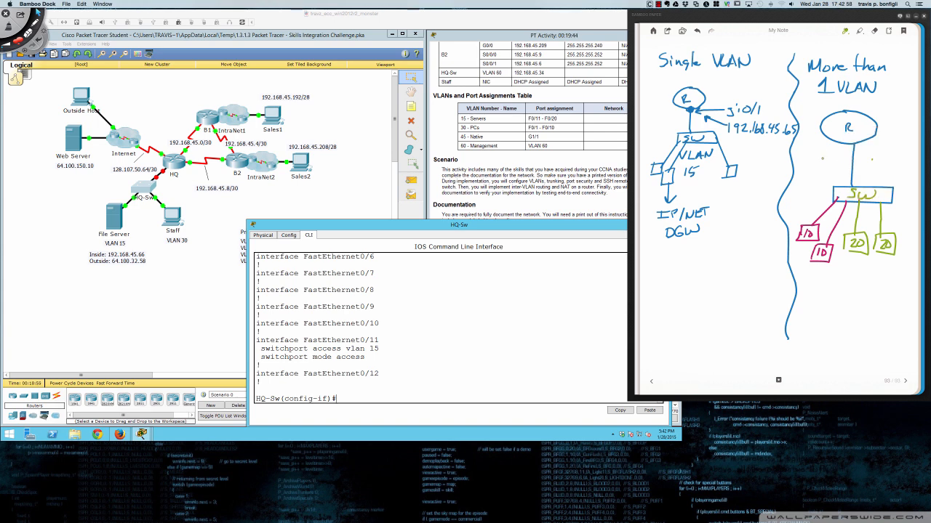
{"action": "right_click", "coordinate": [823, 158]}
{"action": "left_click", "coordinate": [808, 152]}
{"action": "left_click", "coordinate": [875, 159]}
{"action": "right_click", "coordinate": [864, 186]}
{"action": "left_click", "coordinate": [870, 180]}
- Draw a switch-to-router link, label networks 192.168.20.0 and 192.168.10.0, and group each host pair
{"action": "mouse_move", "coordinate": [866, 182]}
{"action": "left_mouse_down"}
{"action": "mouse_move", "coordinate": [869, 137]}
{"action": "mouse_move", "coordinate": [833, 156]}
{"action": "mouse_move", "coordinate": [896, 147]}
{"action": "left_mouse_up"}
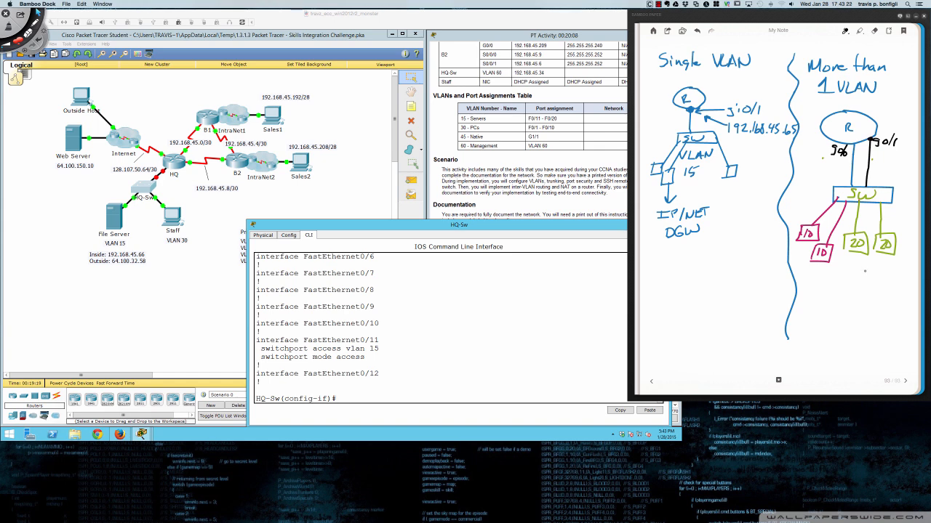
{"action": "mouse_move", "coordinate": [854, 265]}
{"action": "left_mouse_down"}
{"action": "mouse_move", "coordinate": [853, 274]}
{"action": "mouse_move", "coordinate": [917, 267]}
{"action": "left_mouse_up"}
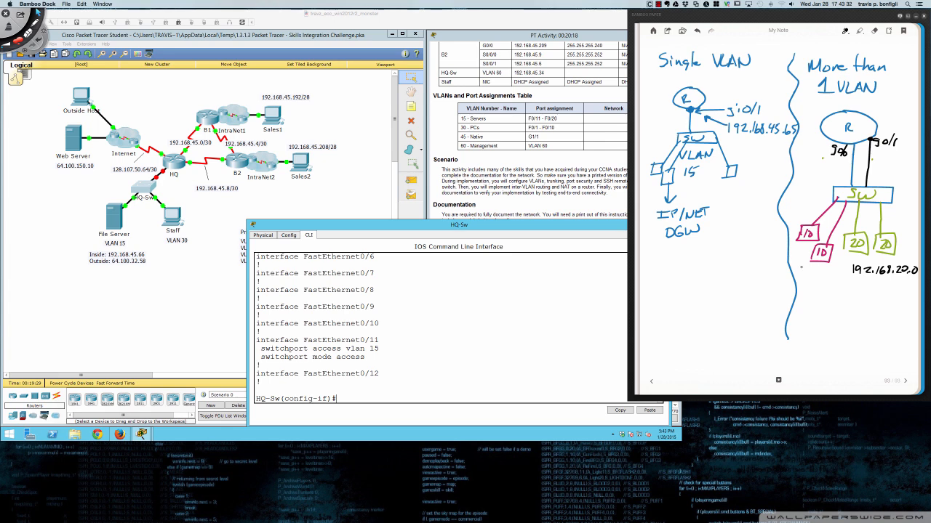
{"action": "mouse_move", "coordinate": [810, 267]}
{"action": "left_mouse_down"}
{"action": "mouse_move", "coordinate": [809, 291]}
{"action": "mouse_move", "coordinate": [816, 284]}
{"action": "mouse_move", "coordinate": [798, 312]}
{"action": "mouse_move", "coordinate": [853, 305]}
{"action": "left_mouse_up"}
{"action": "left_click", "coordinate": [846, 312]}
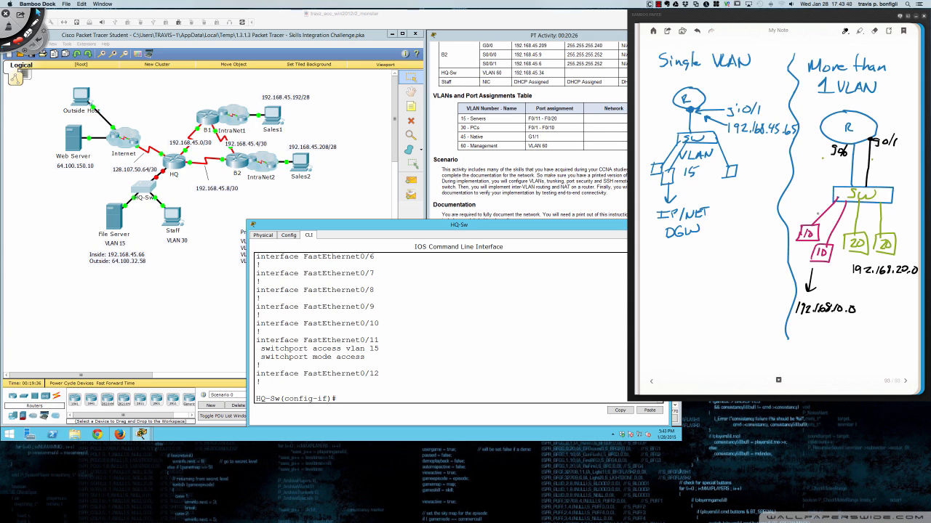
{"action": "mouse_move", "coordinate": [793, 202]}
{"action": "left_mouse_down"}
{"action": "mouse_move", "coordinate": [833, 251]}
{"action": "mouse_move", "coordinate": [850, 295]}
{"action": "left_mouse_up"}
{"action": "mouse_move", "coordinate": [847, 211]}
{"action": "left_mouse_down"}
{"action": "mouse_move", "coordinate": [838, 244]}
{"action": "mouse_move", "coordinate": [861, 283]}
{"action": "mouse_move", "coordinate": [888, 299]}
{"action": "left_mouse_up"}
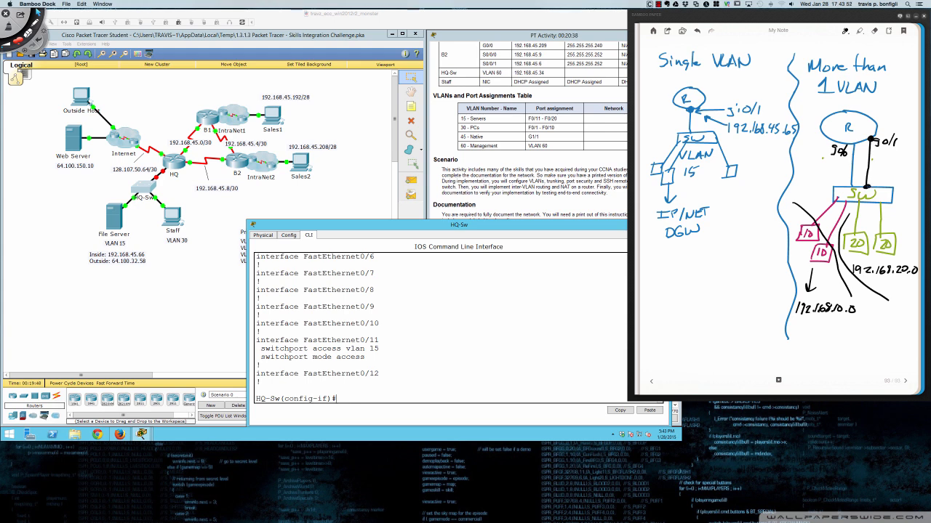
- Point arrows at both router-switch links and label them ACCESS
{"action": "mouse_move", "coordinate": [882, 173]}
{"action": "left_mouse_down"}
{"action": "mouse_move", "coordinate": [872, 183]}
{"action": "mouse_move", "coordinate": [906, 173]}
{"action": "left_mouse_up"}
{"action": "left_click_drag", "start_coordinate": [852, 184], "coordinate": [815, 177]}
{"action": "left_click_drag", "start_coordinate": [825, 173], "coordinate": [825, 175]}
{"action": "left_click_drag", "start_coordinate": [833, 168], "coordinate": [833, 177]}
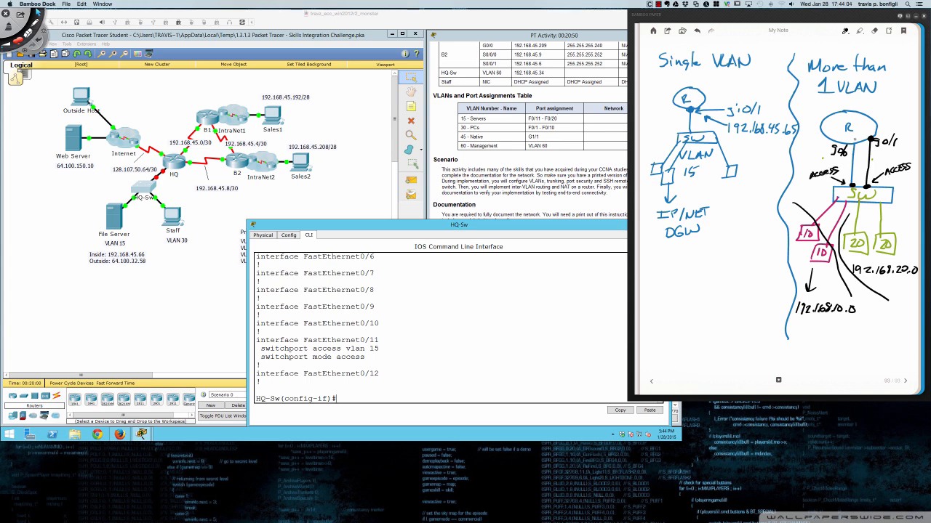
{"action": "left_click_drag", "start_coordinate": [851, 142], "coordinate": [852, 147]}
- Write router interface addresses 10.1 and 20.1 and underline the 192.168.10.0 label
{"action": "left_click_drag", "start_coordinate": [894, 121], "coordinate": [894, 133]}
{"action": "left_click_drag", "start_coordinate": [822, 141], "coordinate": [822, 153]}
{"action": "left_click_drag", "start_coordinate": [794, 320], "coordinate": [857, 317]}
{"action": "left_click_drag", "start_coordinate": [796, 143], "coordinate": [799, 150]}
{"action": "mouse_move", "coordinate": [870, 125]}
{"action": "left_mouse_down"}
{"action": "mouse_move", "coordinate": [880, 125]}
{"action": "mouse_move", "coordinate": [875, 132]}
{"action": "left_mouse_up"}
- Add a third host link and a middle switch-router link, then circle the switch and router
{"action": "mouse_move", "coordinate": [872, 204]}
{"action": "left_mouse_down"}
{"action": "mouse_move", "coordinate": [861, 324]}
{"action": "mouse_move", "coordinate": [871, 320]}
{"action": "mouse_move", "coordinate": [869, 336]}
{"action": "mouse_move", "coordinate": [857, 331]}
{"action": "mouse_move", "coordinate": [864, 325]}
{"action": "left_mouse_up"}
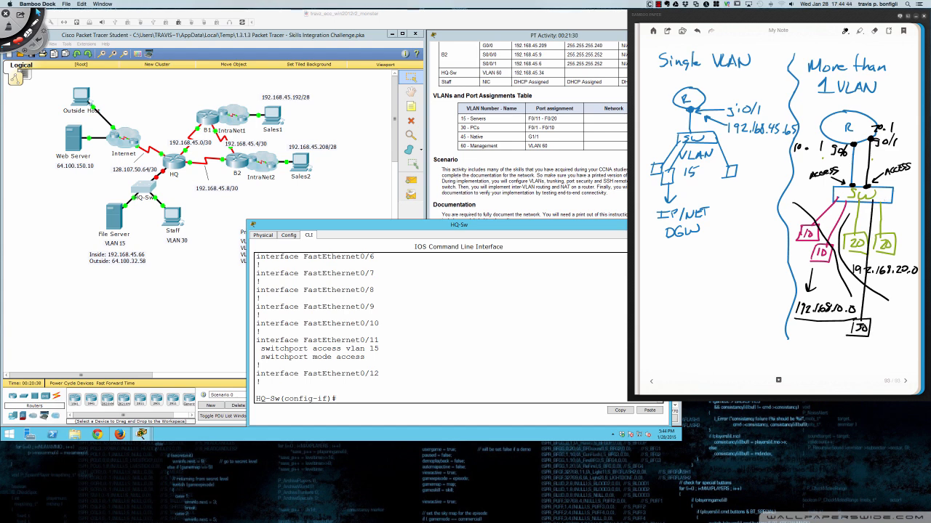
{"action": "left_click_drag", "start_coordinate": [861, 189], "coordinate": [860, 145]}
{"action": "left_click_drag", "start_coordinate": [859, 186], "coordinate": [861, 187]}
{"action": "mouse_move", "coordinate": [875, 173]}
{"action": "left_mouse_down"}
{"action": "mouse_move", "coordinate": [838, 174]}
{"action": "mouse_move", "coordinate": [833, 196]}
{"action": "mouse_move", "coordinate": [877, 203]}
{"action": "mouse_move", "coordinate": [882, 187]}
{"action": "mouse_move", "coordinate": [870, 175]}
{"action": "left_mouse_up"}
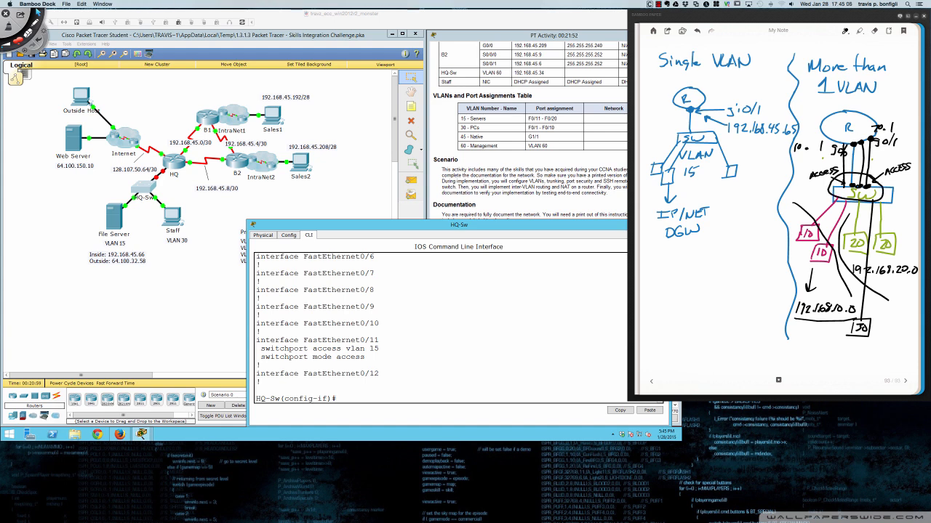
{"action": "right_click", "coordinate": [873, 131]}
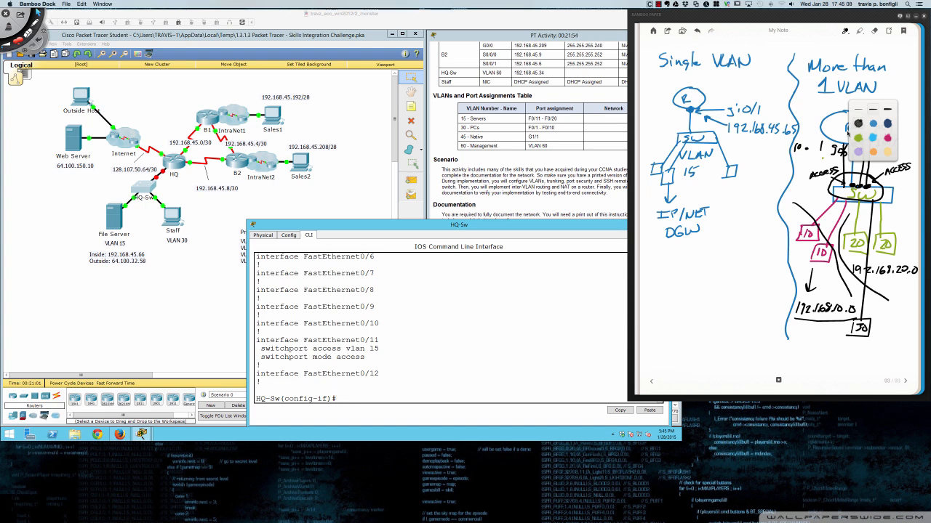
{"action": "left_click", "coordinate": [829, 134]}
{"action": "mouse_move", "coordinate": [877, 131]}
{"action": "left_mouse_down"}
{"action": "mouse_move", "coordinate": [842, 131]}
{"action": "mouse_move", "coordinate": [833, 153]}
{"action": "mouse_move", "coordinate": [879, 154]}
{"action": "mouse_move", "coordinate": [886, 137]}
{"action": "mouse_move", "coordinate": [872, 131]}
{"action": "left_mouse_up"}
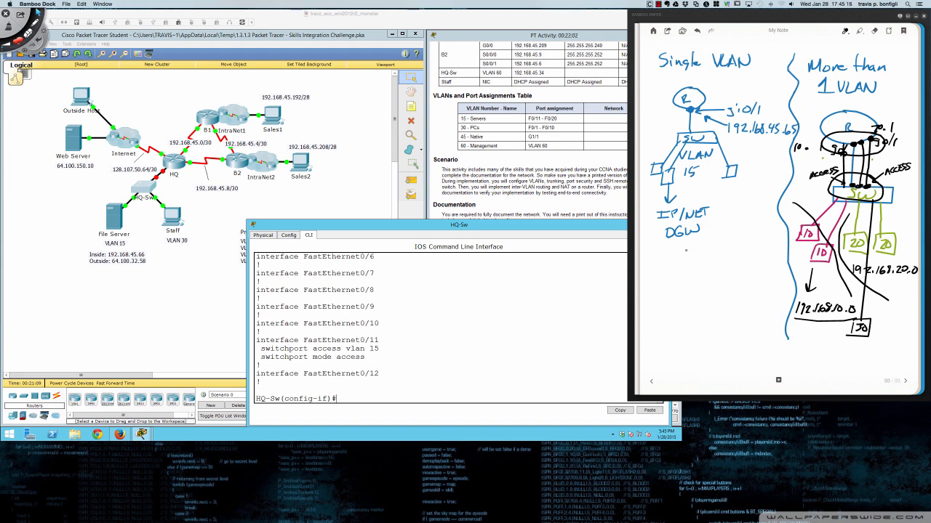
- Write and circle #1 under the single-VLAN diagram
{"action": "left_click_drag", "start_coordinate": [682, 256], "coordinate": [681, 273]}
{"action": "mouse_move", "coordinate": [687, 256]}
{"action": "left_mouse_down"}
{"action": "mouse_move", "coordinate": [684, 271]}
{"action": "mouse_move", "coordinate": [693, 263]}
{"action": "left_mouse_up"}
{"action": "left_click_drag", "start_coordinate": [679, 268], "coordinate": [715, 273]}
{"action": "mouse_move", "coordinate": [706, 244]}
{"action": "left_mouse_down"}
{"action": "mouse_move", "coordinate": [663, 274]}
{"action": "mouse_move", "coordinate": [708, 245]}
{"action": "left_mouse_up"}
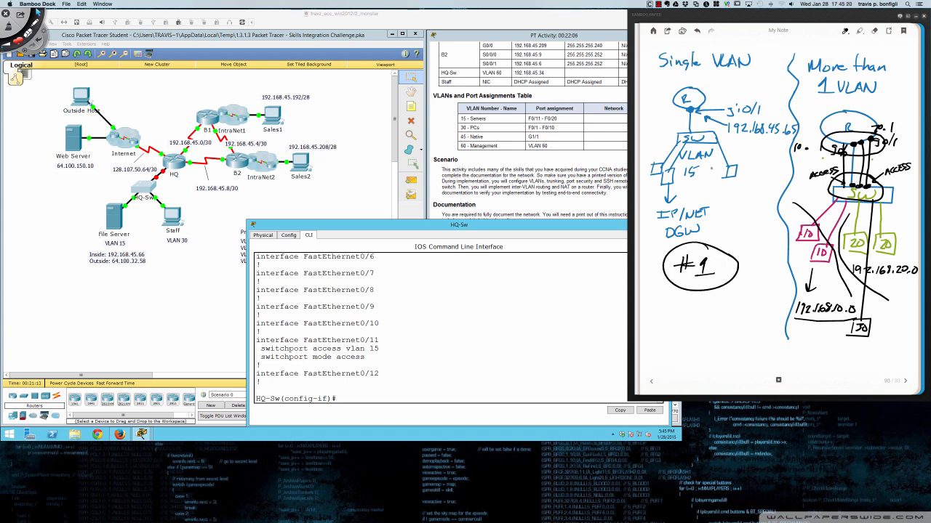
{"action": "mouse_move", "coordinate": [687, 132]}
{"action": "left_mouse_down"}
{"action": "mouse_move", "coordinate": [677, 124]}
{"action": "mouse_move", "coordinate": [690, 131]}
{"action": "left_mouse_up"}
- On a new page, underline 'Router on a Stick' and draw router R linked to switch SW
{"action": "left_click_drag", "start_coordinate": [688, 107], "coordinate": [689, 109]}
{"action": "mouse_move", "coordinate": [909, 384]}
{"action": "left_mouse_down"}
{"action": "mouse_move", "coordinate": [717, 74]}
{"action": "mouse_move", "coordinate": [855, 70]}
{"action": "left_mouse_up"}
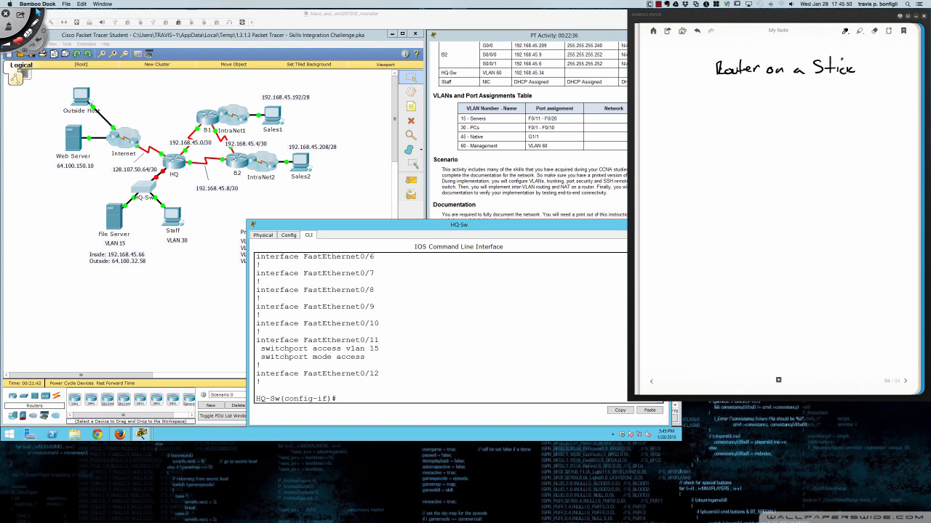
{"action": "left_click_drag", "start_coordinate": [677, 83], "coordinate": [875, 81]}
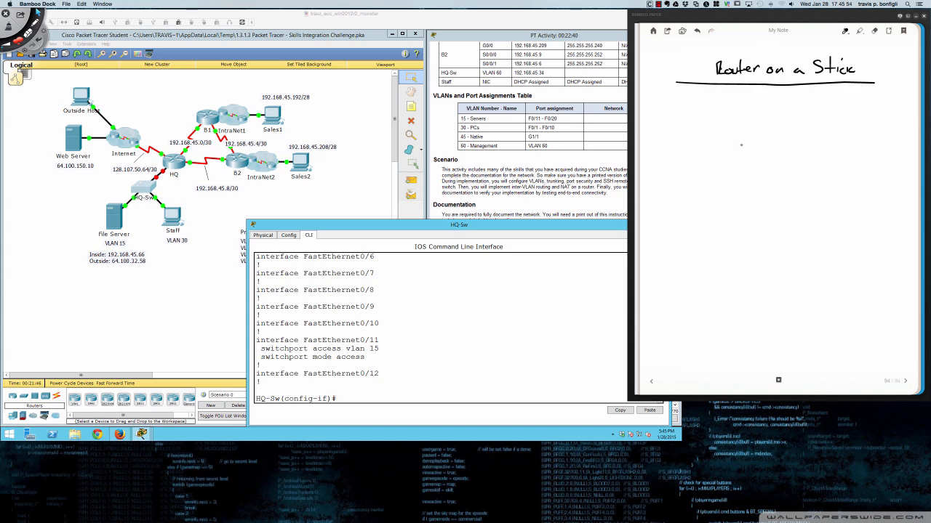
{"action": "mouse_move", "coordinate": [777, 104]}
{"action": "left_mouse_down"}
{"action": "mouse_move", "coordinate": [738, 105]}
{"action": "mouse_move", "coordinate": [724, 144]}
{"action": "mouse_move", "coordinate": [792, 150]}
{"action": "mouse_move", "coordinate": [830, 122]}
{"action": "mouse_move", "coordinate": [770, 103]}
{"action": "mouse_move", "coordinate": [763, 128]}
{"action": "left_mouse_up"}
{"action": "mouse_move", "coordinate": [763, 116]}
{"action": "left_mouse_down"}
{"action": "mouse_move", "coordinate": [775, 129]}
{"action": "mouse_move", "coordinate": [772, 188]}
{"action": "left_mouse_up"}
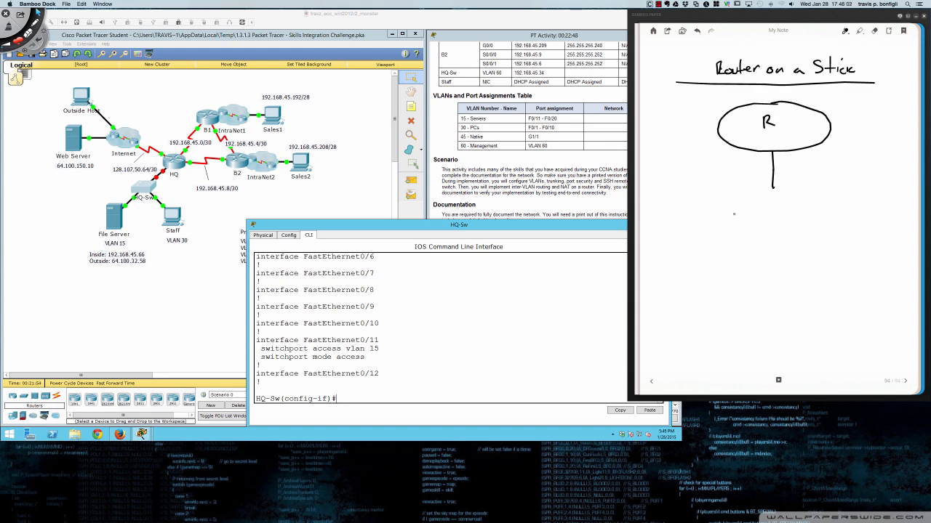
{"action": "mouse_move", "coordinate": [701, 190]}
{"action": "left_mouse_down"}
{"action": "mouse_move", "coordinate": [701, 215]}
{"action": "mouse_move", "coordinate": [761, 191]}
{"action": "mouse_move", "coordinate": [865, 193]}
{"action": "mouse_move", "coordinate": [868, 218]}
{"action": "mouse_move", "coordinate": [697, 215]}
{"action": "left_mouse_up"}
{"action": "mouse_move", "coordinate": [761, 200]}
{"action": "left_mouse_down"}
{"action": "mouse_move", "coordinate": [751, 209]}
{"action": "mouse_move", "coordinate": [784, 200]}
{"action": "left_mouse_up"}
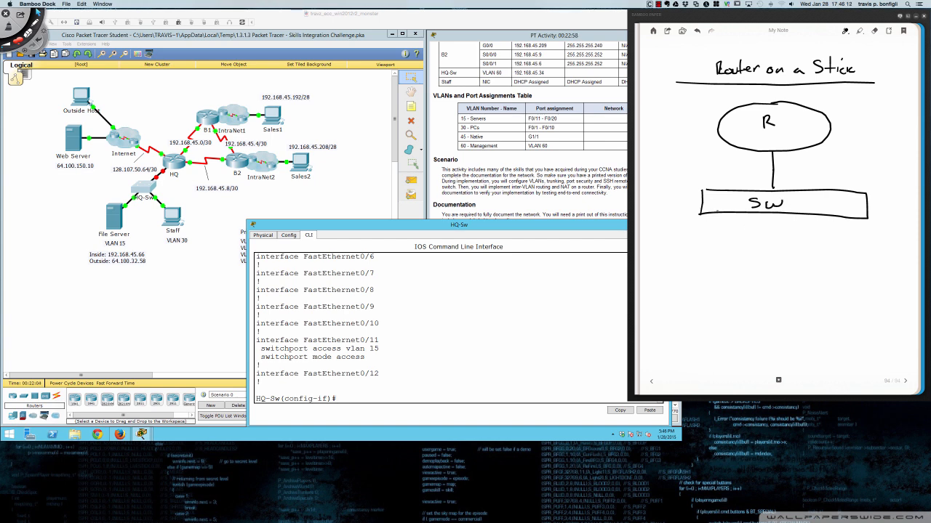
- Connect host boxes FS (VLAN 15) and PC to the switch
{"action": "mouse_move", "coordinate": [712, 205]}
{"action": "left_mouse_down"}
{"action": "mouse_move", "coordinate": [699, 249]}
{"action": "mouse_move", "coordinate": [674, 273]}
{"action": "left_mouse_up"}
{"action": "mouse_move", "coordinate": [676, 257]}
{"action": "left_mouse_down"}
{"action": "mouse_move", "coordinate": [688, 256]}
{"action": "mouse_move", "coordinate": [685, 265]}
{"action": "left_mouse_up"}
{"action": "left_click_drag", "start_coordinate": [698, 258], "coordinate": [691, 274]}
{"action": "mouse_move", "coordinate": [663, 250]}
{"action": "left_mouse_down"}
{"action": "mouse_move", "coordinate": [658, 280]}
{"action": "mouse_move", "coordinate": [712, 248]}
{"action": "left_mouse_up"}
{"action": "mouse_move", "coordinate": [716, 248]}
{"action": "left_mouse_down"}
{"action": "mouse_move", "coordinate": [718, 289]}
{"action": "mouse_move", "coordinate": [665, 291]}
{"action": "mouse_move", "coordinate": [667, 269]}
{"action": "mouse_move", "coordinate": [687, 292]}
{"action": "left_mouse_up"}
{"action": "left_click_drag", "start_coordinate": [691, 275], "coordinate": [701, 274]}
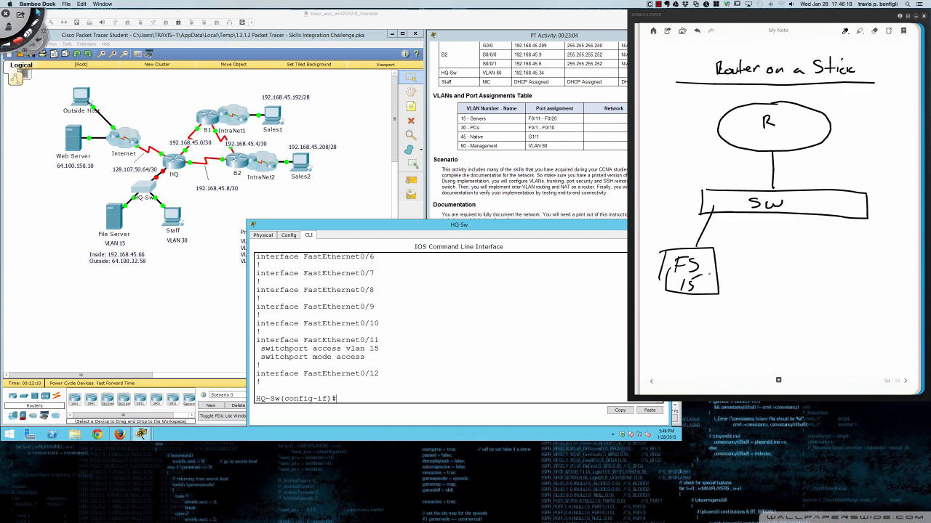
{"action": "mouse_move", "coordinate": [818, 207]}
{"action": "left_mouse_down"}
{"action": "mouse_move", "coordinate": [815, 262]}
{"action": "mouse_move", "coordinate": [794, 289]}
{"action": "left_mouse_up"}
{"action": "mouse_move", "coordinate": [791, 257]}
{"action": "left_mouse_down"}
{"action": "mouse_move", "coordinate": [807, 256]}
{"action": "mouse_move", "coordinate": [841, 297]}
{"action": "mouse_move", "coordinate": [787, 294]}
{"action": "left_mouse_up"}
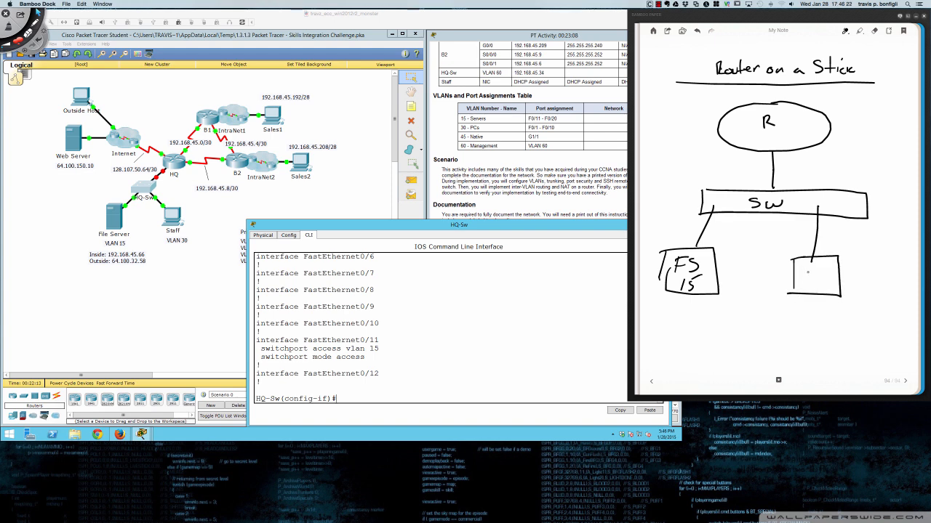
{"action": "left_click_drag", "start_coordinate": [805, 262], "coordinate": [804, 277]}
{"action": "mouse_move", "coordinate": [803, 262]}
{"action": "left_mouse_down"}
{"action": "mouse_move", "coordinate": [830, 272]}
{"action": "mouse_move", "coordinate": [805, 290]}
{"action": "mouse_move", "coordinate": [821, 282]}
{"action": "left_mouse_up"}
- Undo the stray second line, dot the link ends, and label the link TRUNK with an underline
{"action": "right_click", "coordinate": [787, 151]}
{"action": "left_click", "coordinate": [833, 152]}
{"action": "left_click_drag", "start_coordinate": [788, 151], "coordinate": [788, 190]}
{"action": "key", "text": "super+z"}
{"action": "left_click_drag", "start_coordinate": [770, 189], "coordinate": [779, 190]}
{"action": "left_click_drag", "start_coordinate": [774, 148], "coordinate": [774, 153]}
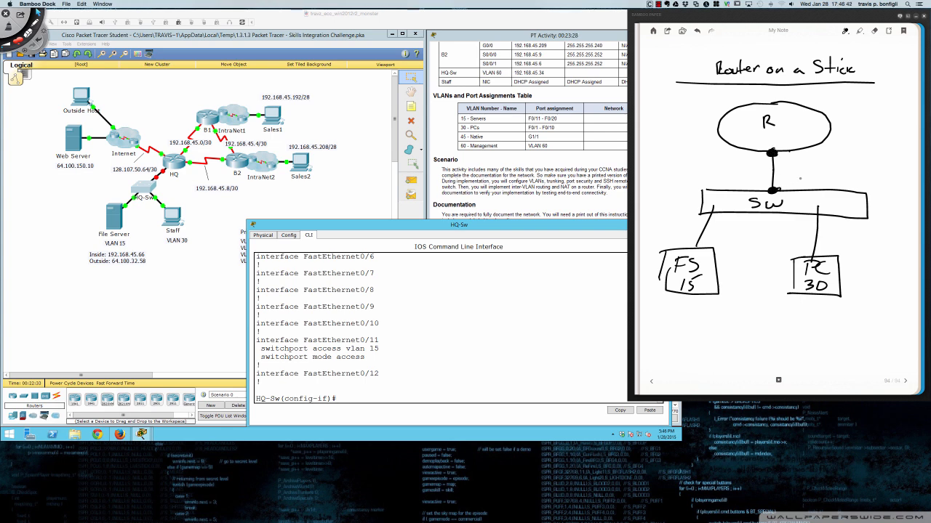
{"action": "mouse_move", "coordinate": [821, 170]}
{"action": "left_mouse_down"}
{"action": "mouse_move", "coordinate": [780, 187]}
{"action": "mouse_move", "coordinate": [833, 160]}
{"action": "left_mouse_up"}
{"action": "mouse_move", "coordinate": [827, 161]}
{"action": "left_mouse_down"}
{"action": "mouse_move", "coordinate": [826, 171]}
{"action": "mouse_move", "coordinate": [863, 164]}
{"action": "left_mouse_up"}
{"action": "mouse_move", "coordinate": [871, 156]}
{"action": "left_mouse_down"}
{"action": "mouse_move", "coordinate": [865, 163]}
{"action": "mouse_move", "coordinate": [877, 165]}
{"action": "left_mouse_up"}
{"action": "left_click_drag", "start_coordinate": [823, 173], "coordinate": [877, 176]}
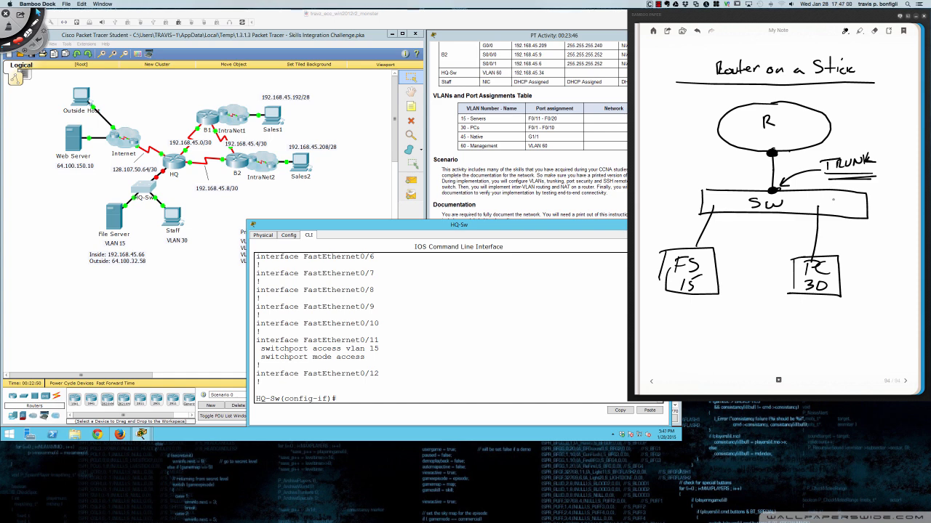
- Back on the VLAN comparison page, write and circle #2 under the multi-VLAN design
{"action": "left_click", "coordinate": [651, 381]}
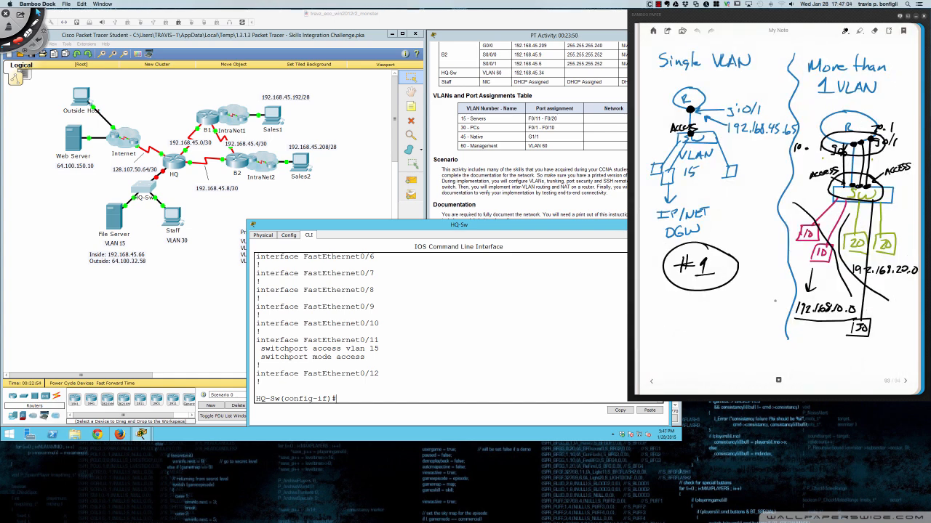
{"action": "mouse_move", "coordinate": [816, 336]}
{"action": "left_mouse_down"}
{"action": "mouse_move", "coordinate": [805, 359]}
{"action": "mouse_move", "coordinate": [815, 355]}
{"action": "left_mouse_up"}
{"action": "left_click_drag", "start_coordinate": [802, 344], "coordinate": [825, 344]}
{"action": "left_click_drag", "start_coordinate": [801, 350], "coordinate": [839, 354]}
{"action": "left_click_drag", "start_coordinate": [815, 324], "coordinate": [804, 327]}
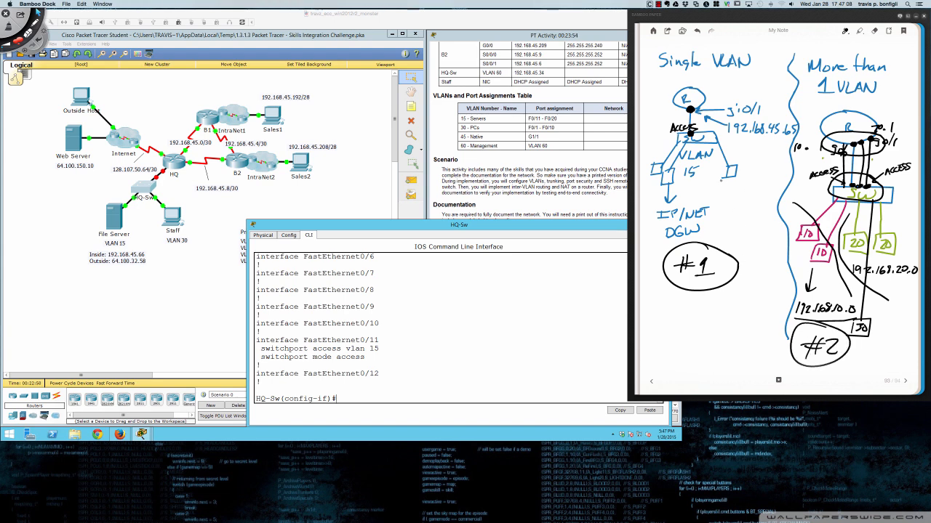
- Underline VLAN 15, dot both ends of the left link, and arrowhead the right ACCESS arrow
{"action": "left_click_drag", "start_coordinate": [681, 176], "coordinate": [705, 176]}
{"action": "left_click_drag", "start_coordinate": [843, 186], "coordinate": [843, 186]}
{"action": "left_click_drag", "start_coordinate": [842, 143], "coordinate": [843, 144]}
{"action": "left_click_drag", "start_coordinate": [875, 174], "coordinate": [880, 182]}
- On the Router on a Stick page, thicken the trunk line between R and SW with a heavier pen
{"action": "left_click", "coordinate": [905, 381]}
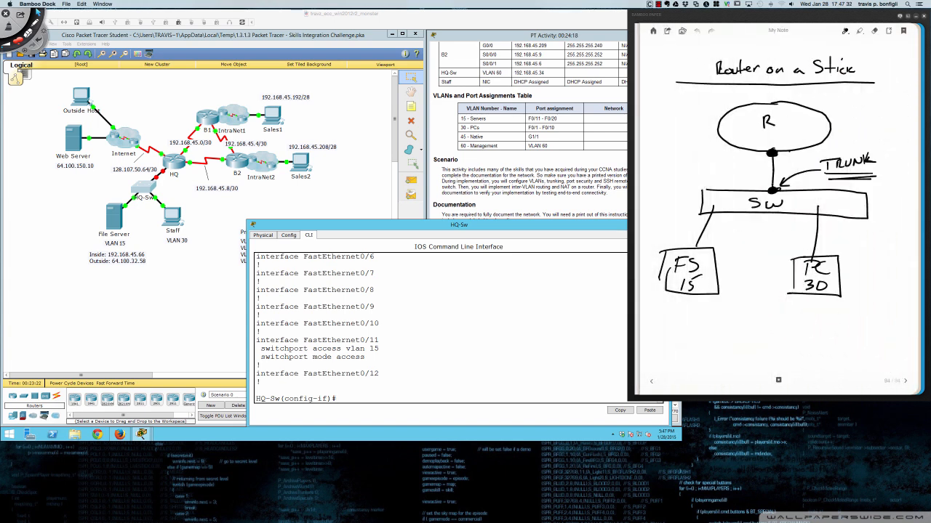
{"action": "left_click_drag", "start_coordinate": [769, 192], "coordinate": [775, 191]}
{"action": "right_click", "coordinate": [771, 157]}
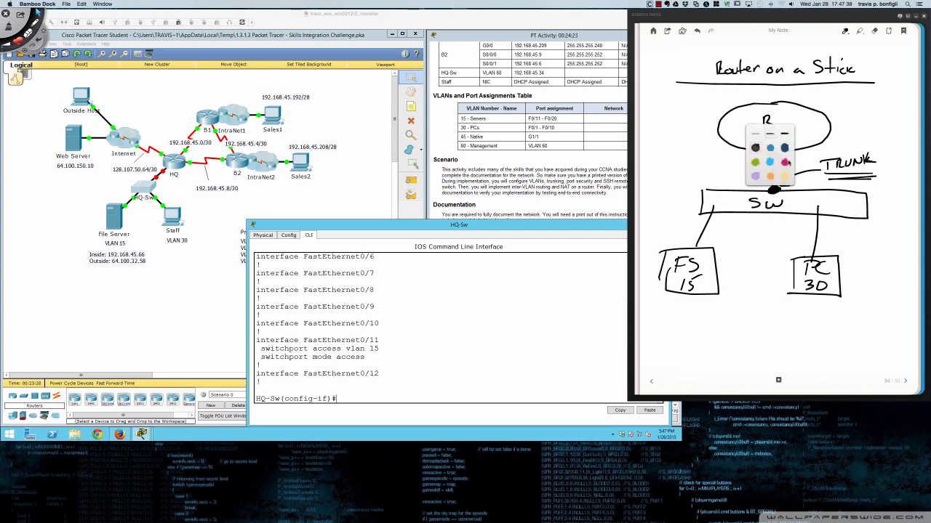
{"action": "left_click", "coordinate": [786, 162]}
{"action": "left_click_drag", "start_coordinate": [772, 161], "coordinate": [772, 189]}
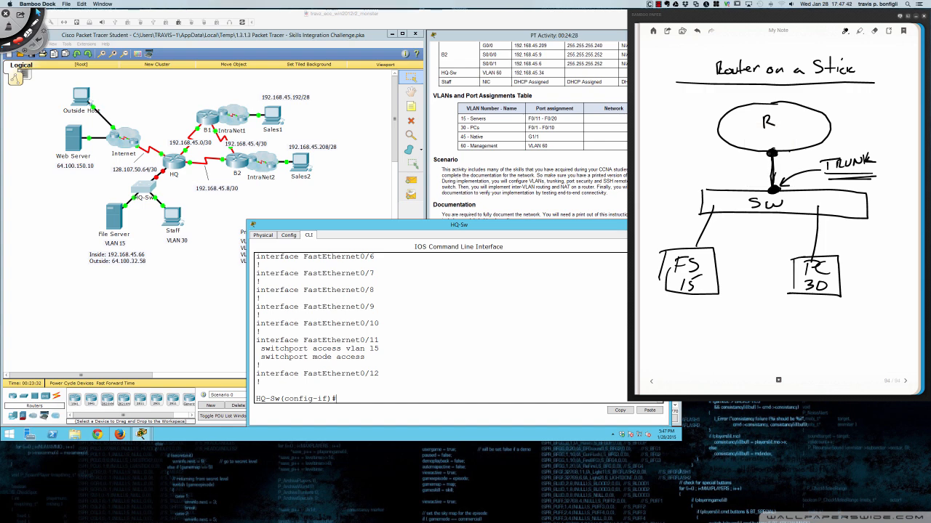
{"action": "mouse_move", "coordinate": [775, 157]}
{"action": "left_mouse_down"}
{"action": "mouse_move", "coordinate": [773, 185]}
{"action": "mouse_move", "coordinate": [774, 162]}
{"action": "left_mouse_up"}
- Write VLAN 15 beside the trunk, underline TRUNK, and label the router g0/0 with 192.168.15.1
{"action": "mouse_move", "coordinate": [666, 154]}
{"action": "left_mouse_down"}
{"action": "mouse_move", "coordinate": [692, 162]}
{"action": "mouse_move", "coordinate": [704, 150]}
{"action": "mouse_move", "coordinate": [712, 163]}
{"action": "left_mouse_up"}
{"action": "mouse_move", "coordinate": [722, 152]}
{"action": "left_mouse_down"}
{"action": "mouse_move", "coordinate": [716, 164]}
{"action": "mouse_move", "coordinate": [683, 173]}
{"action": "mouse_move", "coordinate": [698, 183]}
{"action": "mouse_move", "coordinate": [721, 173]}
{"action": "mouse_move", "coordinate": [735, 180]}
{"action": "mouse_move", "coordinate": [743, 170]}
{"action": "left_mouse_up"}
{"action": "left_click_drag", "start_coordinate": [828, 178], "coordinate": [864, 176]}
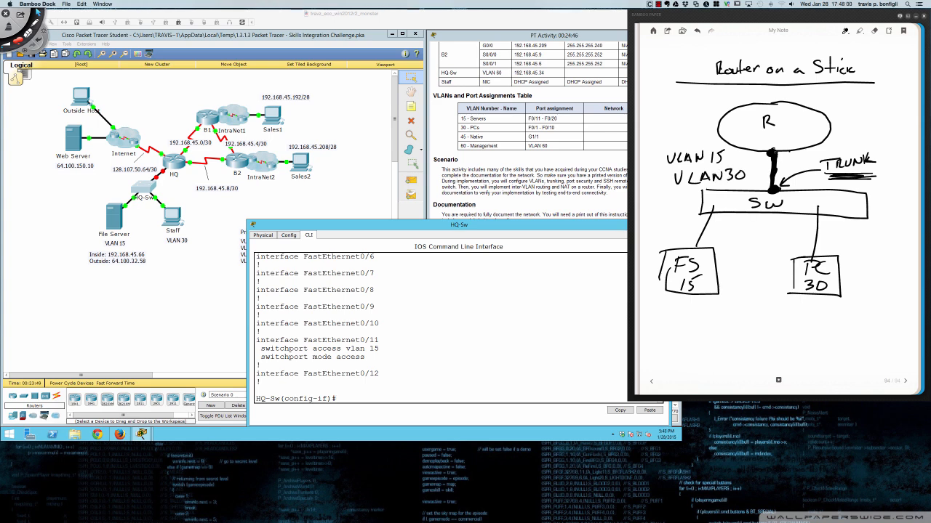
{"action": "left_click_drag", "start_coordinate": [773, 148], "coordinate": [774, 153]}
{"action": "mouse_move", "coordinate": [793, 154]}
{"action": "left_mouse_down"}
{"action": "mouse_move", "coordinate": [824, 151]}
{"action": "mouse_move", "coordinate": [853, 125]}
{"action": "mouse_move", "coordinate": [896, 132]}
{"action": "left_mouse_up"}
{"action": "mouse_move", "coordinate": [907, 120]}
{"action": "left_mouse_down"}
{"action": "mouse_move", "coordinate": [900, 132]}
{"action": "mouse_move", "coordinate": [911, 133]}
{"action": "left_mouse_up"}
{"action": "left_click_drag", "start_coordinate": [851, 137], "coordinate": [914, 143]}
- Write subnet 192.168.15.0/24 under FS 15 and 192.168.30.0/24 under PC 30
{"action": "left_click_drag", "start_coordinate": [792, 304], "coordinate": [800, 319]}
{"action": "mouse_move", "coordinate": [666, 308]}
{"action": "left_mouse_down"}
{"action": "mouse_move", "coordinate": [661, 322]}
{"action": "mouse_move", "coordinate": [689, 319]}
{"action": "left_mouse_up"}
{"action": "mouse_move", "coordinate": [700, 308]}
{"action": "left_mouse_down"}
{"action": "mouse_move", "coordinate": [695, 321]}
{"action": "mouse_move", "coordinate": [726, 309]}
{"action": "mouse_move", "coordinate": [731, 322]}
{"action": "mouse_move", "coordinate": [747, 321]}
{"action": "left_mouse_up"}
{"action": "left_click", "coordinate": [702, 319]}
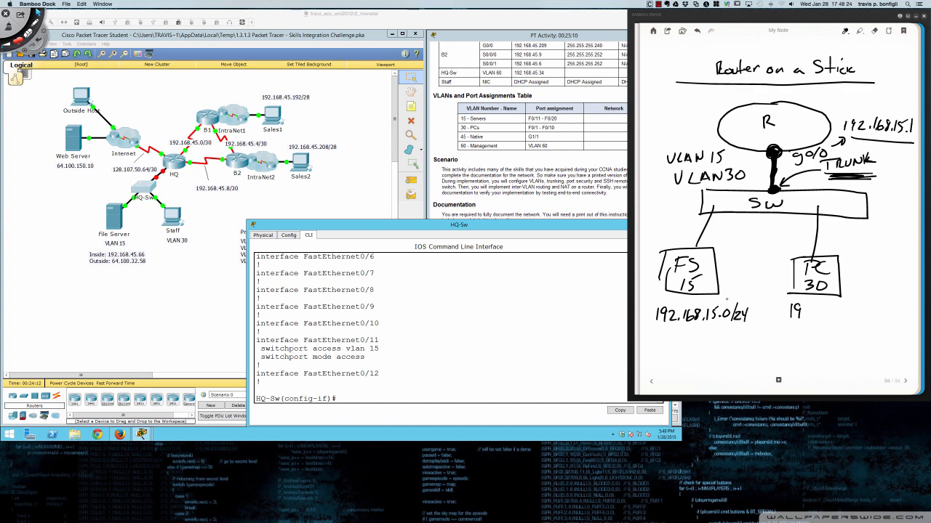
{"action": "left_click_drag", "start_coordinate": [802, 308], "coordinate": [821, 320]}
{"action": "mouse_move", "coordinate": [831, 305]}
{"action": "left_mouse_down"}
{"action": "mouse_move", "coordinate": [829, 320]}
{"action": "mouse_move", "coordinate": [881, 309]}
{"action": "mouse_move", "coordinate": [887, 324]}
{"action": "mouse_move", "coordinate": [900, 320]}
{"action": "left_mouse_up"}
{"action": "left_click", "coordinate": [877, 316]}
{"action": "left_click_drag", "start_coordinate": [900, 308], "coordinate": [902, 326]}
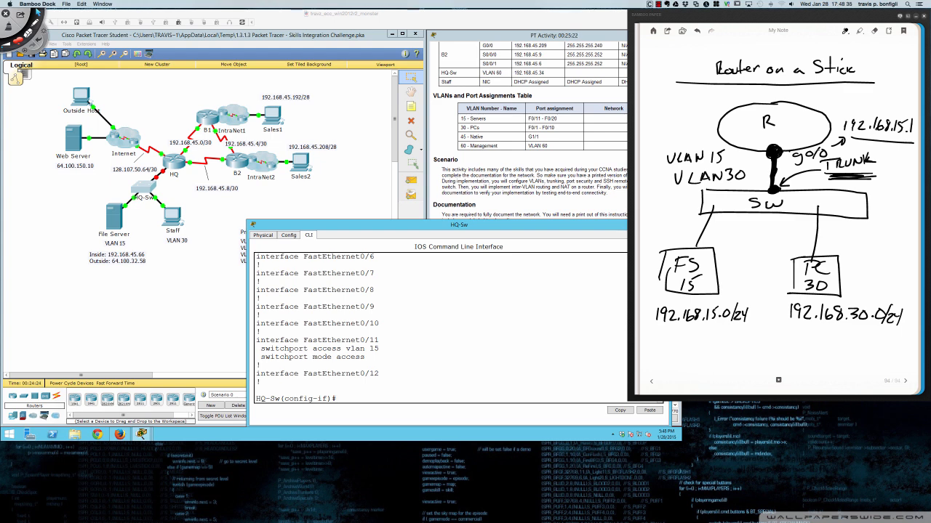
- Underline the 192.168.15.1 address and the 192.168.30.0/24 subnet
{"action": "left_click_drag", "start_coordinate": [846, 135], "coordinate": [912, 145]}
{"action": "left_click_drag", "start_coordinate": [791, 328], "coordinate": [887, 335]}
{"action": "left_click_drag", "start_coordinate": [805, 327], "coordinate": [887, 333]}
{"action": "left_click_drag", "start_coordinate": [815, 327], "coordinate": [891, 332]}
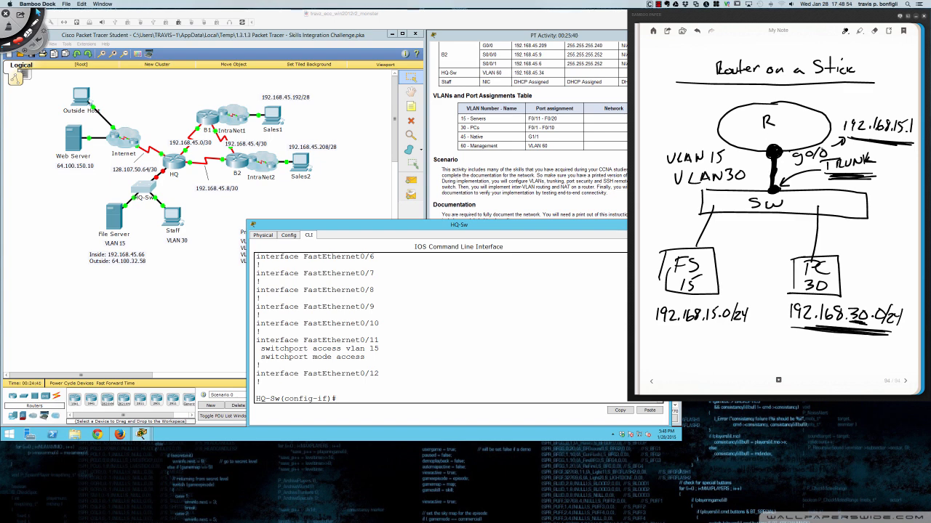
- Scribble out the g0/0 label and write g0/0.15 and g0/0.30 in red beside R
{"action": "mouse_move", "coordinate": [797, 153]}
{"action": "left_mouse_down"}
{"action": "mouse_move", "coordinate": [825, 156]}
{"action": "mouse_move", "coordinate": [799, 161]}
{"action": "mouse_move", "coordinate": [797, 153]}
{"action": "mouse_move", "coordinate": [828, 151]}
{"action": "left_mouse_up"}
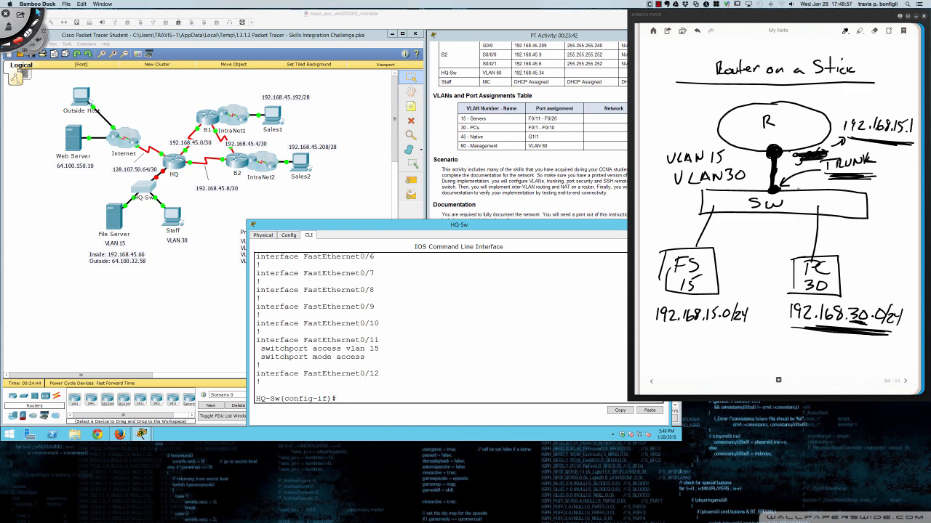
{"action": "right_click", "coordinate": [763, 325]}
{"action": "left_click", "coordinate": [776, 330]}
{"action": "mouse_move", "coordinate": [776, 119]}
{"action": "left_mouse_down"}
{"action": "mouse_move", "coordinate": [784, 117]}
{"action": "mouse_move", "coordinate": [782, 128]}
{"action": "mouse_move", "coordinate": [791, 117]}
{"action": "mouse_move", "coordinate": [793, 125]}
{"action": "left_mouse_up"}
{"action": "mouse_move", "coordinate": [802, 115]}
{"action": "left_mouse_down"}
{"action": "mouse_move", "coordinate": [815, 122]}
{"action": "mouse_move", "coordinate": [777, 139]}
{"action": "mouse_move", "coordinate": [790, 141]}
{"action": "left_mouse_up"}
{"action": "left_click_drag", "start_coordinate": [799, 135], "coordinate": [815, 132]}
{"action": "left_click", "coordinate": [801, 138]}
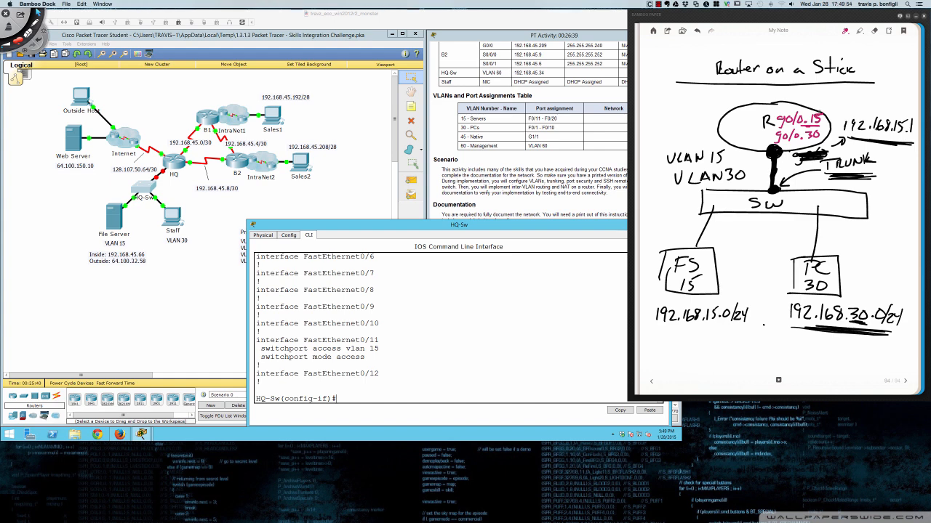
- Circle the 15 in g0/0.15 and draw an arrow to a VLAN15 label
{"action": "mouse_move", "coordinate": [818, 110]}
{"action": "left_mouse_down"}
{"action": "mouse_move", "coordinate": [807, 125]}
{"action": "mouse_move", "coordinate": [830, 118]}
{"action": "mouse_move", "coordinate": [818, 109]}
{"action": "mouse_move", "coordinate": [852, 98]}
{"action": "left_mouse_up"}
{"action": "mouse_move", "coordinate": [855, 96]}
{"action": "left_mouse_down"}
{"action": "mouse_move", "coordinate": [859, 104]}
{"action": "mouse_move", "coordinate": [879, 94]}
{"action": "left_mouse_up"}
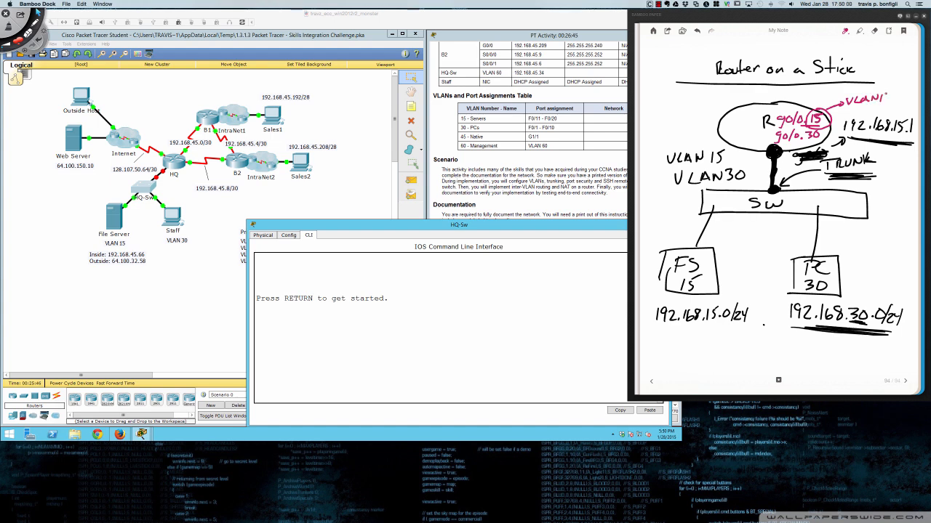
{"action": "left_click", "coordinate": [845, 30]}
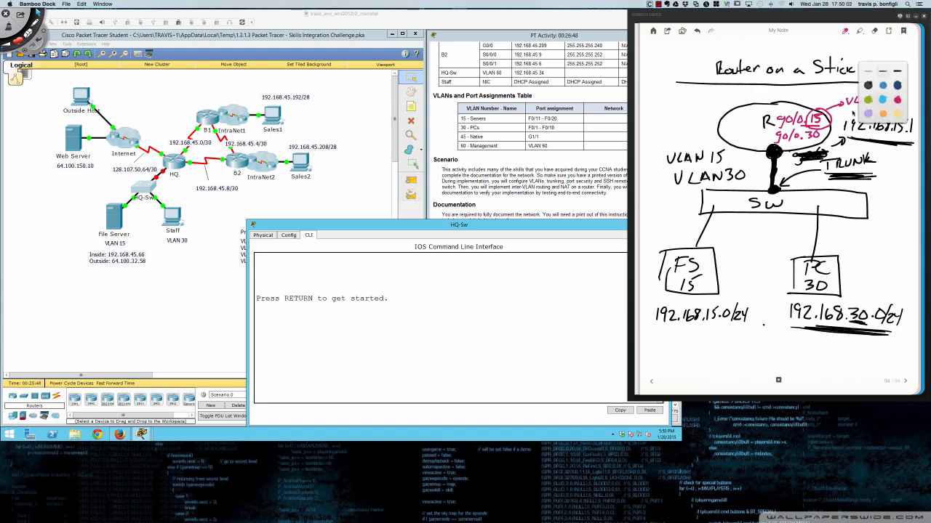
{"action": "left_click", "coordinate": [860, 113]}
{"action": "mouse_move", "coordinate": [890, 94]}
{"action": "left_mouse_down"}
{"action": "mouse_move", "coordinate": [860, 108]}
{"action": "mouse_move", "coordinate": [874, 108]}
{"action": "mouse_move", "coordinate": [853, 107]}
{"action": "mouse_move", "coordinate": [874, 105]}
{"action": "left_mouse_up"}
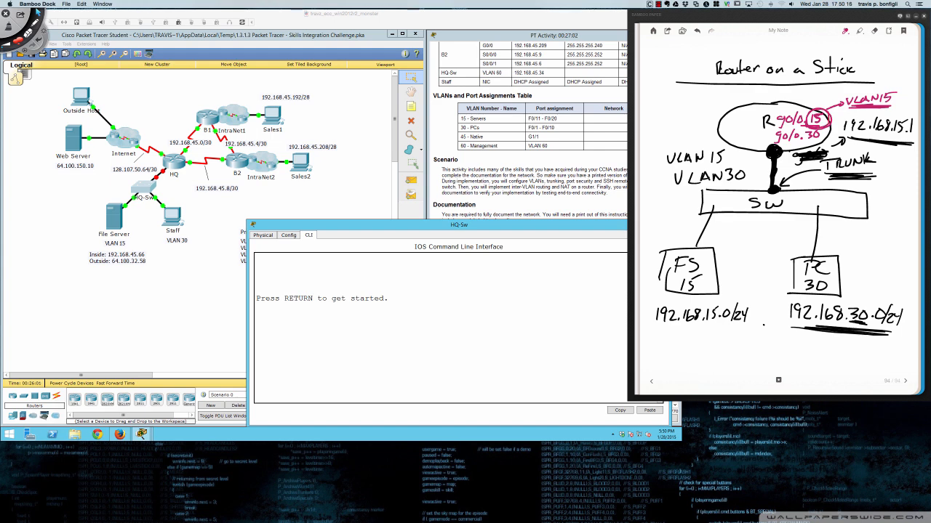
- Write 'g0/0.375 → VLAN15' below the subnets and underline it
{"action": "mouse_move", "coordinate": [663, 349]}
{"action": "left_mouse_down"}
{"action": "mouse_move", "coordinate": [662, 364]}
{"action": "mouse_move", "coordinate": [679, 349]}
{"action": "mouse_move", "coordinate": [681, 363]}
{"action": "left_mouse_up"}
{"action": "left_click_drag", "start_coordinate": [696, 348], "coordinate": [733, 361]}
{"action": "left_click", "coordinate": [704, 355]}
{"action": "left_click_drag", "start_coordinate": [736, 347], "coordinate": [769, 354]}
{"action": "mouse_move", "coordinate": [763, 348]}
{"action": "left_mouse_down"}
{"action": "mouse_move", "coordinate": [764, 360]}
{"action": "mouse_move", "coordinate": [787, 348]}
{"action": "mouse_move", "coordinate": [822, 359]}
{"action": "left_mouse_up"}
{"action": "mouse_move", "coordinate": [829, 350]}
{"action": "left_mouse_down"}
{"action": "mouse_move", "coordinate": [829, 360]}
{"action": "mouse_move", "coordinate": [841, 347]}
{"action": "left_mouse_up"}
{"action": "left_click_drag", "start_coordinate": [710, 368], "coordinate": [835, 368]}
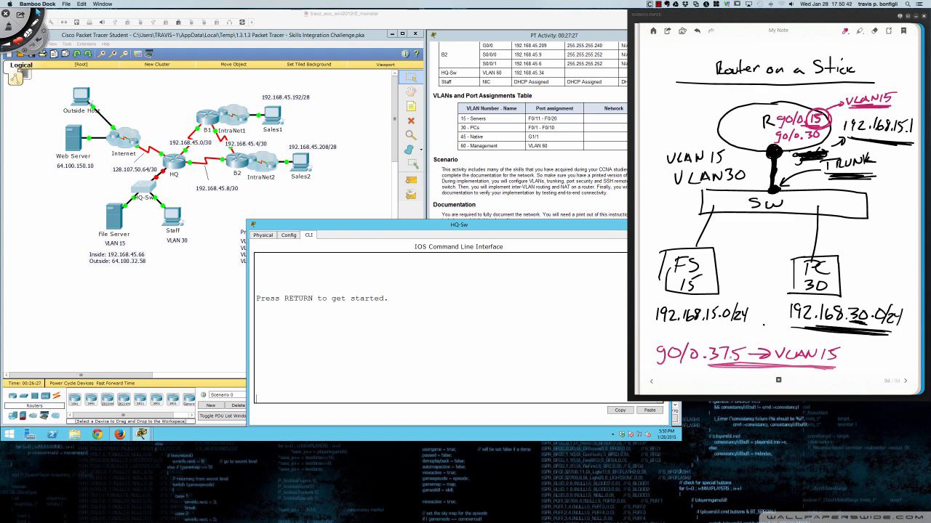
- Scribble over 375 in the g0/0.375 example and write 15 above it
{"action": "mouse_move", "coordinate": [713, 349]}
{"action": "left_mouse_down"}
{"action": "mouse_move", "coordinate": [736, 360]}
{"action": "mouse_move", "coordinate": [716, 361]}
{"action": "mouse_move", "coordinate": [733, 348]}
{"action": "mouse_move", "coordinate": [722, 346]}
{"action": "left_mouse_up"}
{"action": "mouse_move", "coordinate": [730, 337]}
{"action": "left_mouse_down"}
{"action": "mouse_move", "coordinate": [729, 345]}
{"action": "mouse_move", "coordinate": [743, 335]}
{"action": "left_mouse_up"}
- On the previous page, write and underline SMALL below design #1 and mark IP/NET and DGW
{"action": "left_click", "coordinate": [652, 382]}
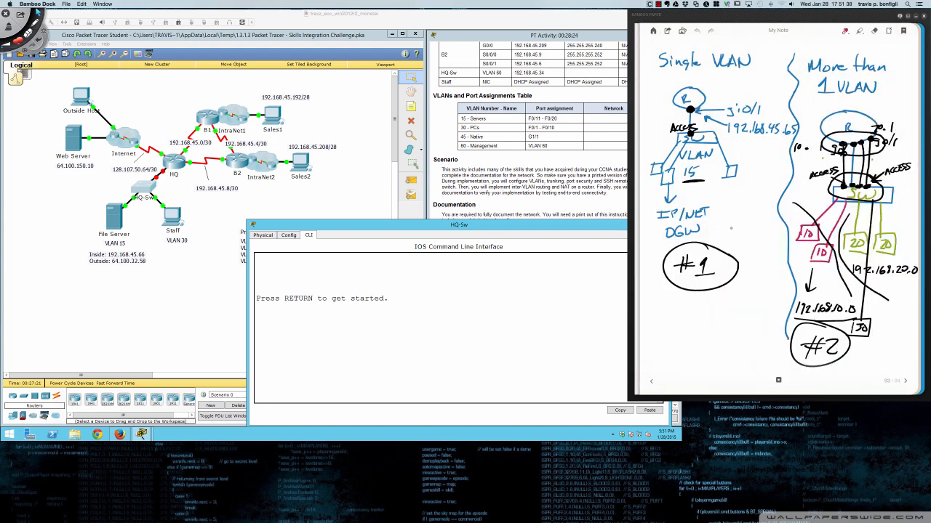
{"action": "mouse_move", "coordinate": [666, 310]}
{"action": "left_mouse_down"}
{"action": "mouse_move", "coordinate": [657, 323]}
{"action": "mouse_move", "coordinate": [723, 313]}
{"action": "left_mouse_up"}
{"action": "left_click_drag", "start_coordinate": [659, 330], "coordinate": [717, 329]}
{"action": "mouse_move", "coordinate": [711, 246]}
{"action": "left_mouse_down"}
{"action": "mouse_move", "coordinate": [727, 208]}
{"action": "mouse_move", "coordinate": [717, 215]}
{"action": "mouse_move", "coordinate": [730, 211]}
{"action": "left_mouse_up"}
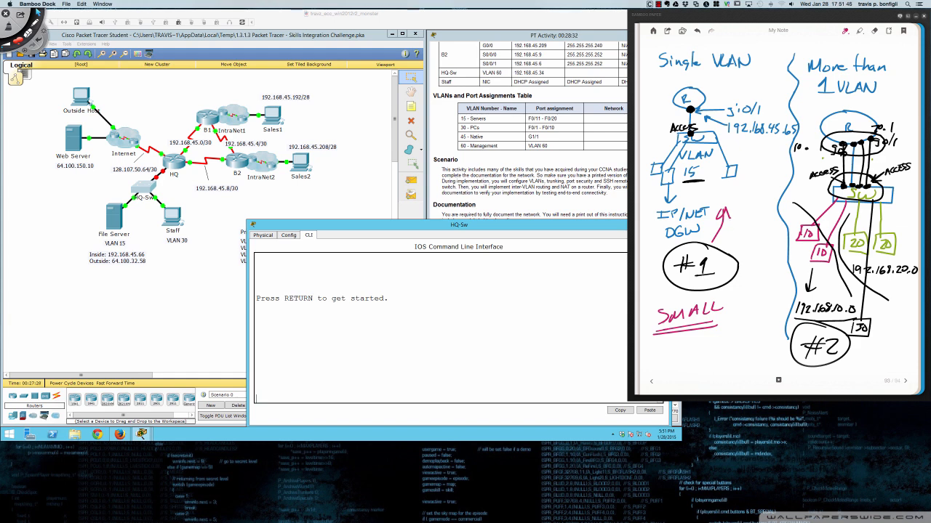
- Label design #2 as SMALL/MED, then return to the Router on a Stick page
{"action": "mouse_move", "coordinate": [852, 362]}
{"action": "left_mouse_down"}
{"action": "mouse_move", "coordinate": [859, 347]}
{"action": "mouse_move", "coordinate": [867, 359]}
{"action": "mouse_move", "coordinate": [881, 352]}
{"action": "left_mouse_up"}
{"action": "left_click_drag", "start_coordinate": [884, 346], "coordinate": [884, 362]}
{"action": "mouse_move", "coordinate": [884, 324]}
{"action": "left_mouse_down"}
{"action": "mouse_move", "coordinate": [877, 334]}
{"action": "mouse_move", "coordinate": [916, 334]}
{"action": "mouse_move", "coordinate": [909, 341]}
{"action": "left_mouse_up"}
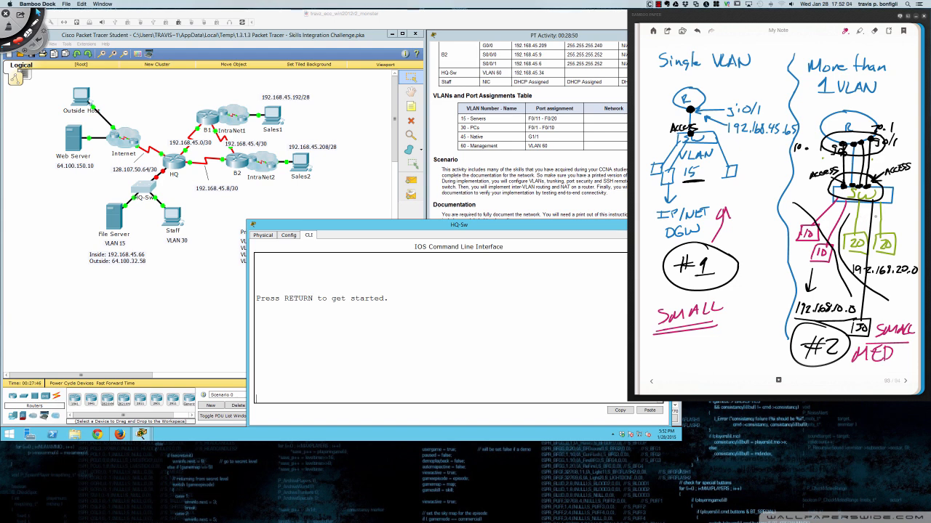
{"action": "left_click", "coordinate": [905, 381]}
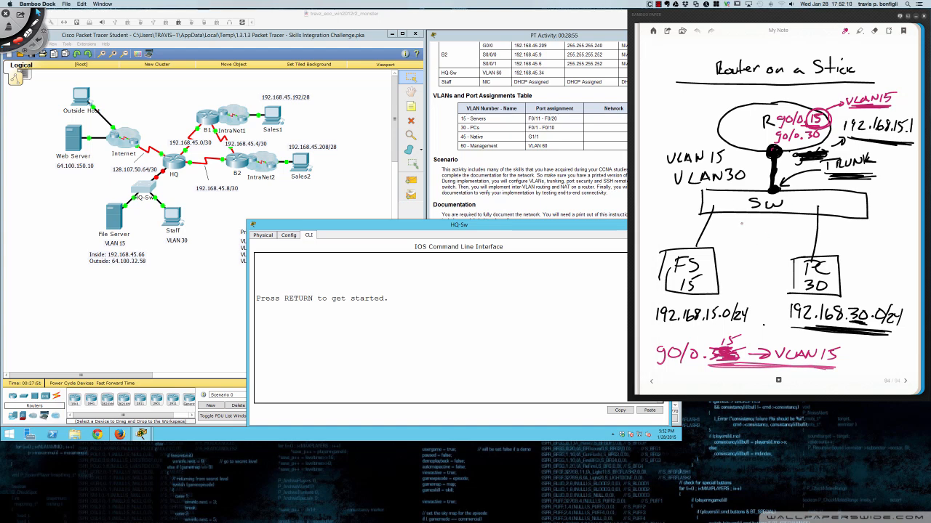
- Write 20 VLANS under the SW box and mark the trunk line's endpoints in pink
{"action": "mouse_move", "coordinate": [740, 228]}
{"action": "left_mouse_down"}
{"action": "mouse_move", "coordinate": [751, 236]}
{"action": "mouse_move", "coordinate": [804, 224]}
{"action": "mouse_move", "coordinate": [797, 237]}
{"action": "left_mouse_up"}
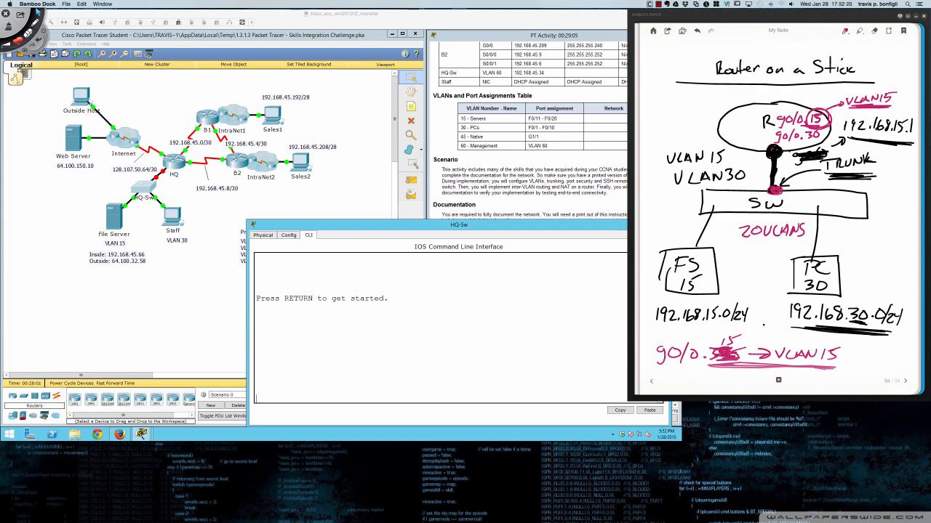
{"action": "left_click_drag", "start_coordinate": [771, 151], "coordinate": [773, 152]}
- Bring up the HQ-Sw console and enter privileged and global configuration mode with en and conf t
{"action": "left_click", "coordinate": [498, 317]}
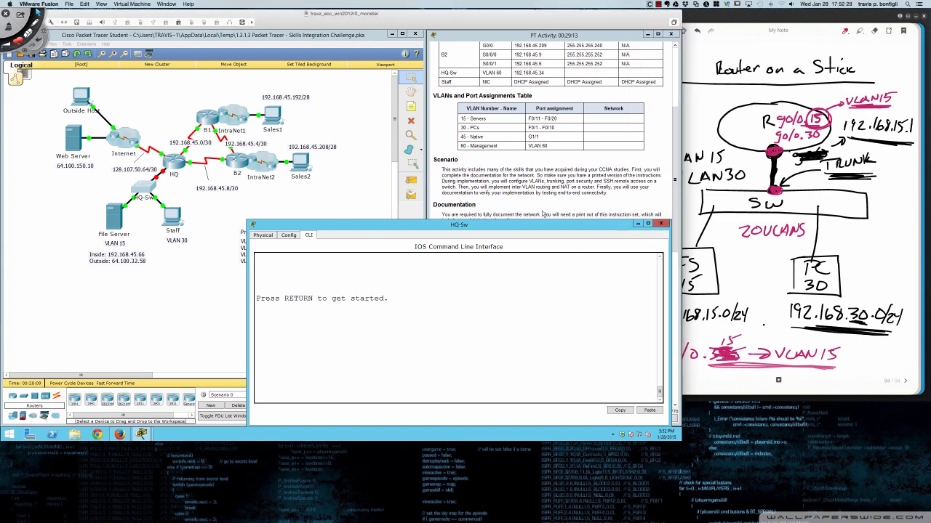
{"action": "left_click", "coordinate": [543, 212]}
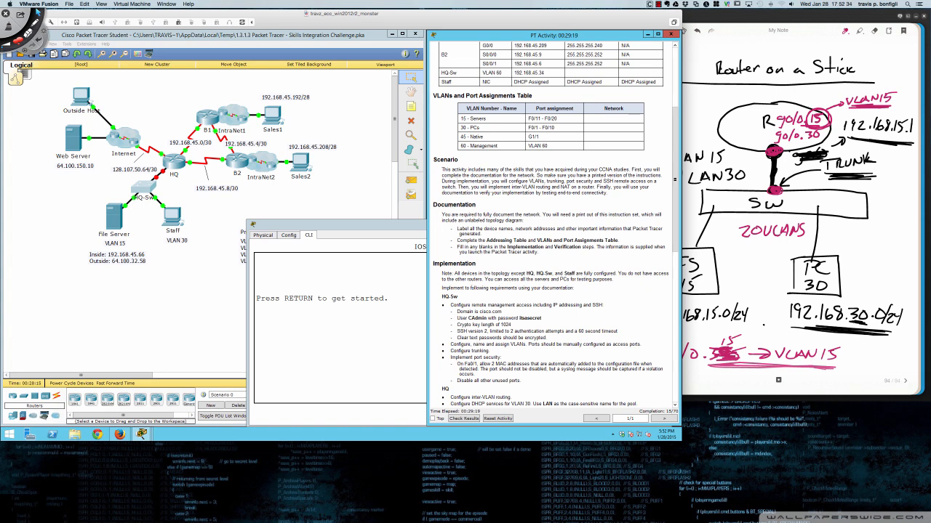
{"action": "left_click", "coordinate": [405, 348]}
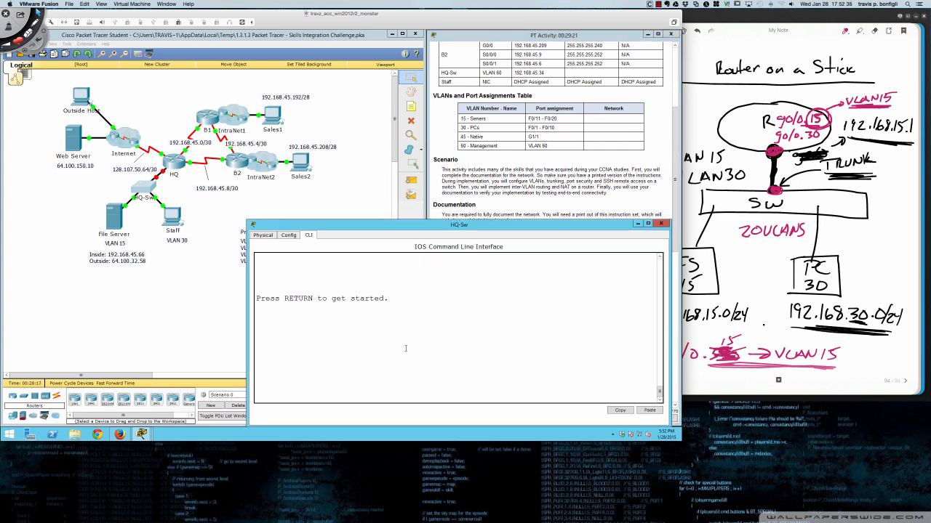
{"action": "key", "text": "Return"}
{"action": "key", "text": "Return"}
{"action": "key", "text": "Return"}
{"action": "type", "text": "en"}
{"action": "key", "text": "Return"}
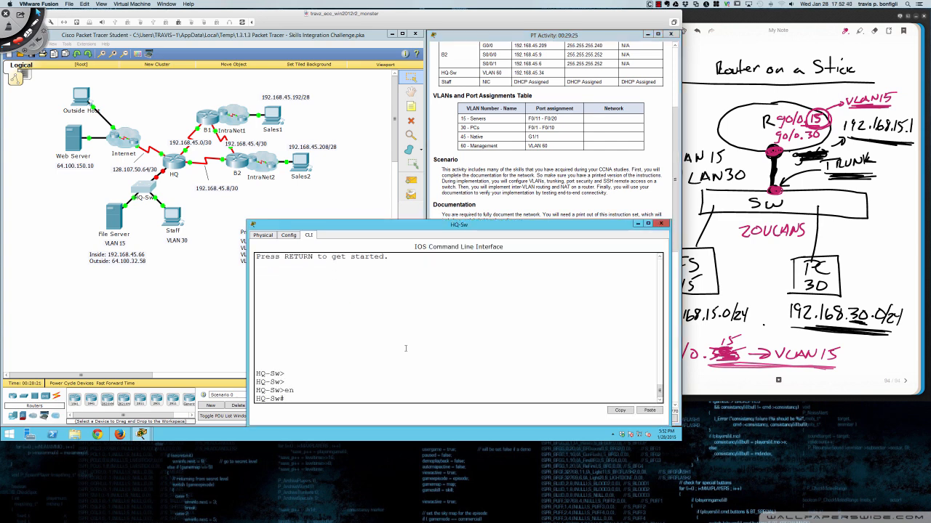
{"action": "key", "text": "Return"}
{"action": "key", "text": "Return"}
{"action": "key", "text": "Return"}
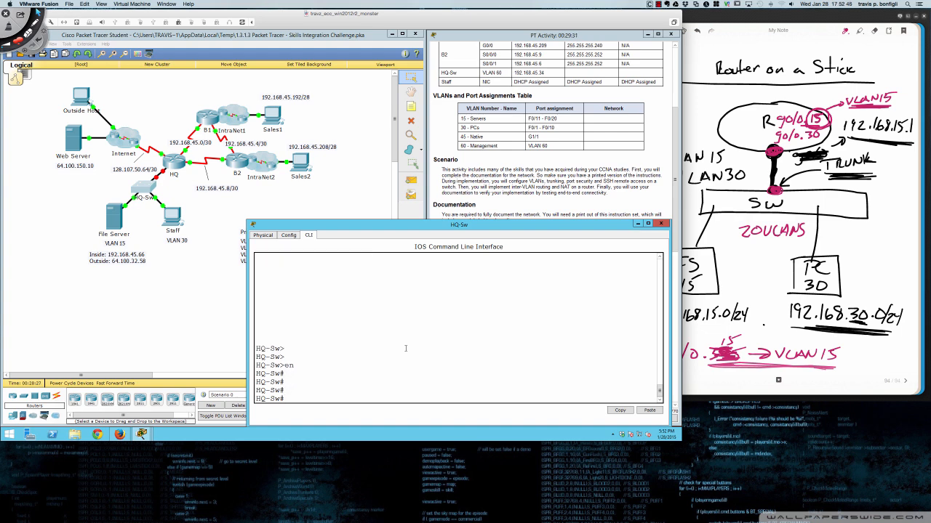
{"action": "type", "text": "conf t"}
{"action": "key", "text": "Return"}
- On interface gi0/1, run no shut and switchport mode trunk
{"action": "type", "text": "int gi0"}
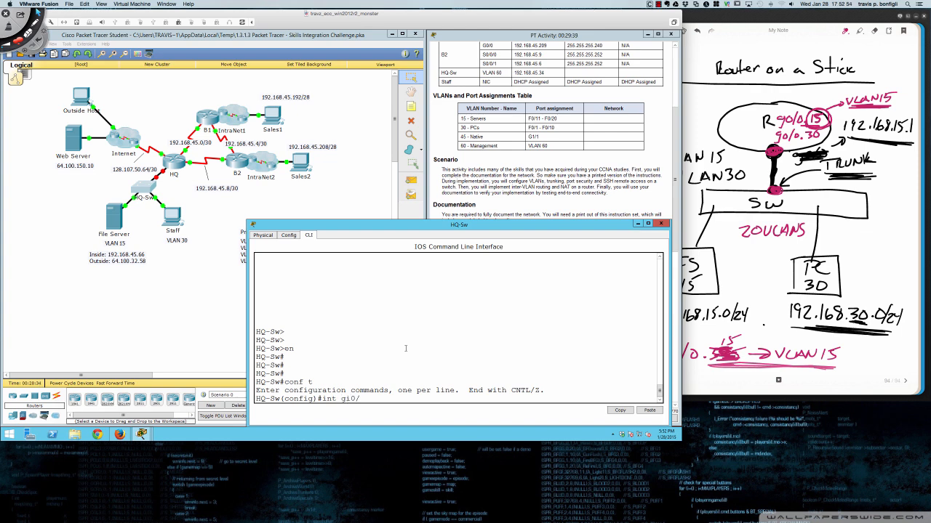
{"action": "type", "text": "/1"}
{"action": "key", "text": "Return"}
{"action": "type", "text": "no shut"}
{"action": "key", "text": "Return"}
{"action": "type", "text": "swi"}
{"action": "key", "text": "Tab"}
{"action": "type", "text": "mode tru"}
{"action": "key", "text": "Return"}
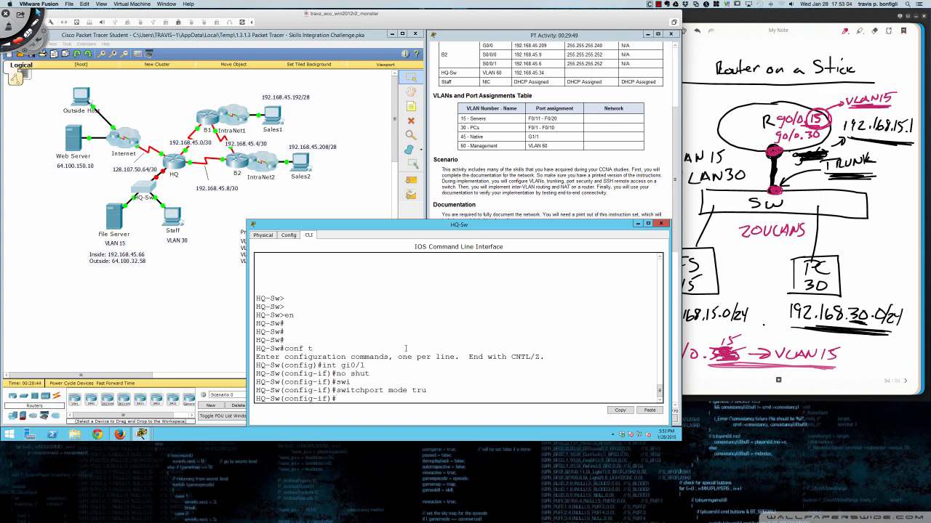
{"action": "key", "text": "Return"}
{"action": "key", "text": "Return"}
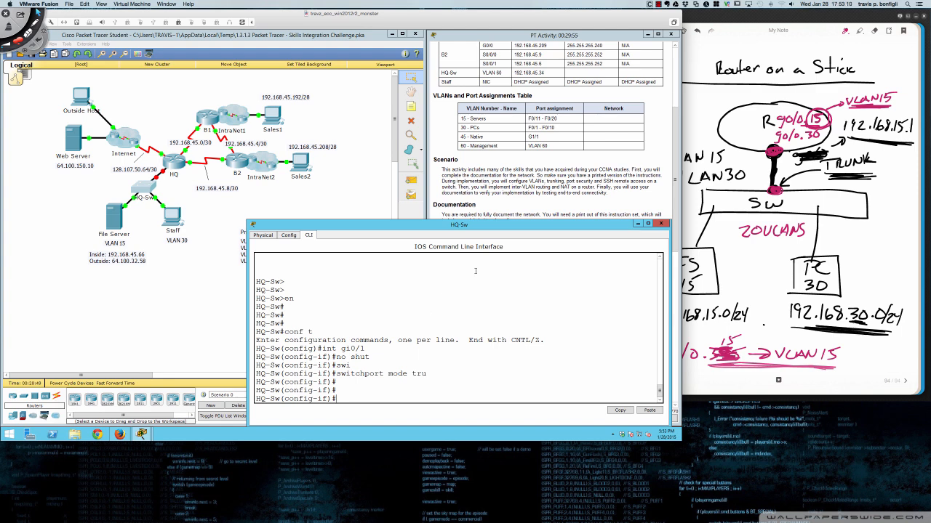
{"action": "left_click_drag", "start_coordinate": [516, 225], "coordinate": [311, 224]}
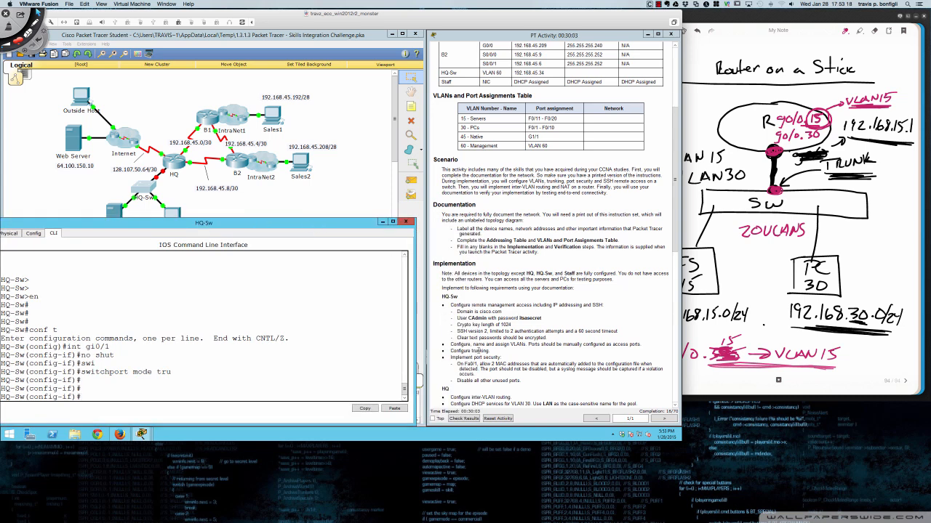
- On interface fa0/1, enable switchport port-security, then disable it again with the no form
{"action": "left_click_drag", "start_coordinate": [323, 227], "coordinate": [334, 229]}
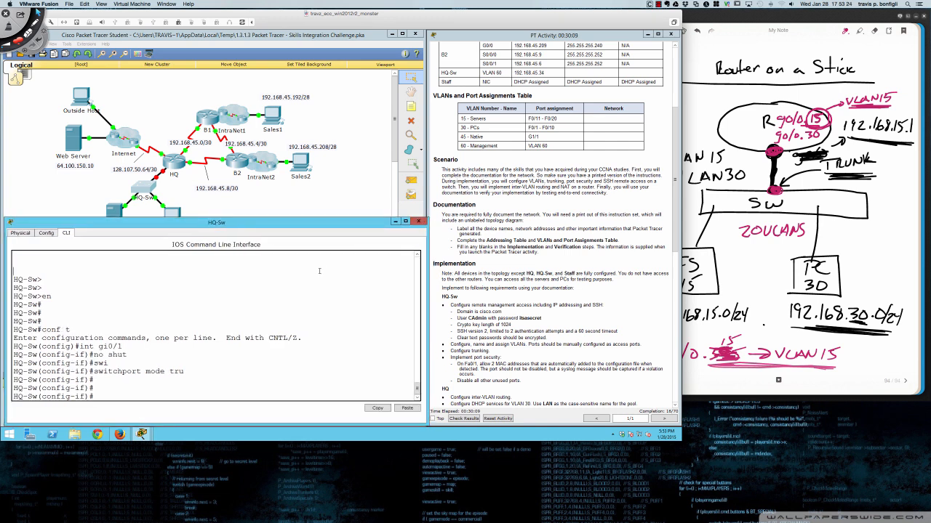
{"action": "type", "text": "nt fa0/1"}
{"action": "key", "text": "Return"}
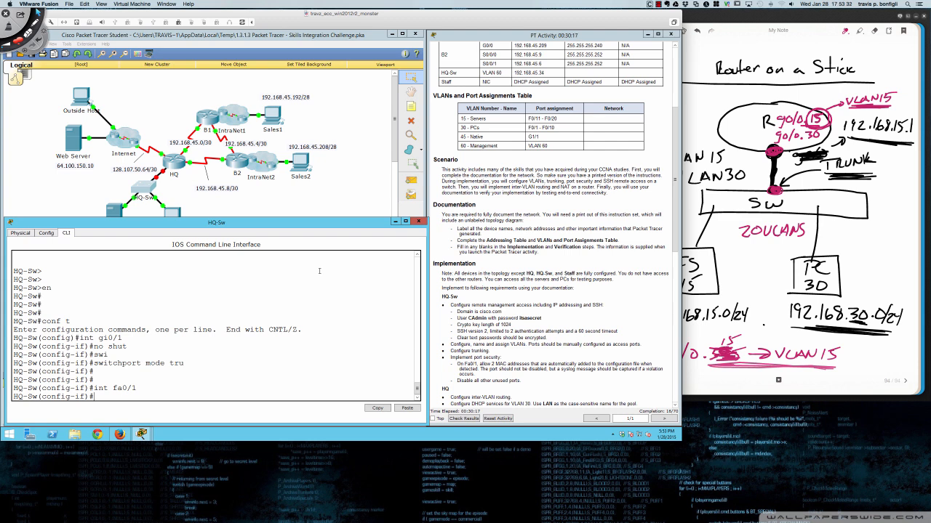
{"action": "type", "text": "swi"}
{"action": "key", "text": "Tab"}
{"action": "type", "text": "por"}
{"action": "key", "text": "Tab"}
{"action": "key", "text": "Return"}
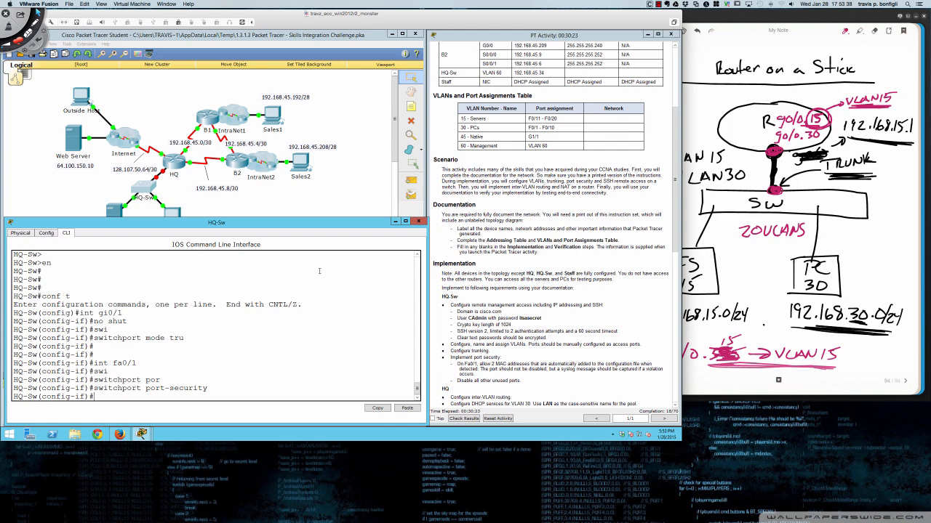
{"action": "key", "text": "Up"}
{"action": "key", "text": "Home"}
{"action": "type", "text": "no"}
{"action": "key", "text": "Return"}
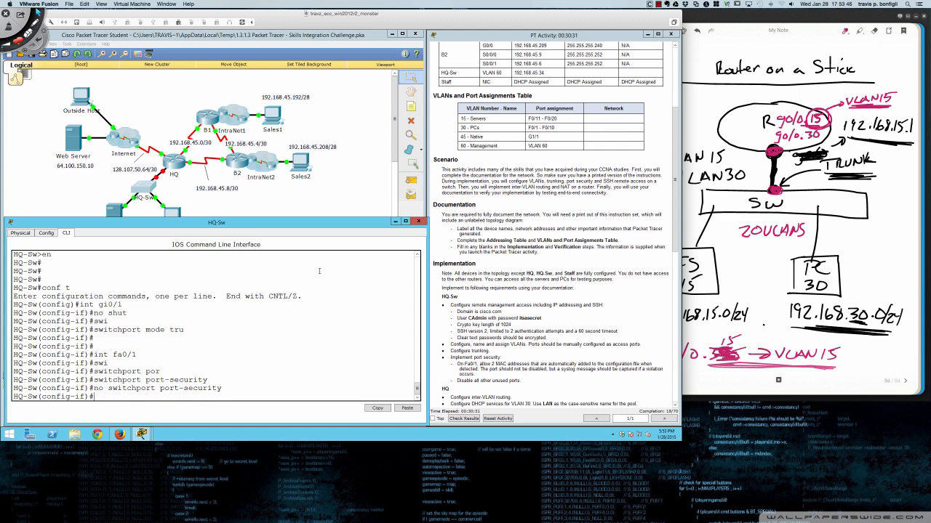
{"action": "key", "text": "Return"}
{"action": "key", "text": "Return"}
- Set switchport port-security maximum 2 on fa0/1
{"action": "type", "text": "swi"}
{"action": "key", "text": "Tab"}
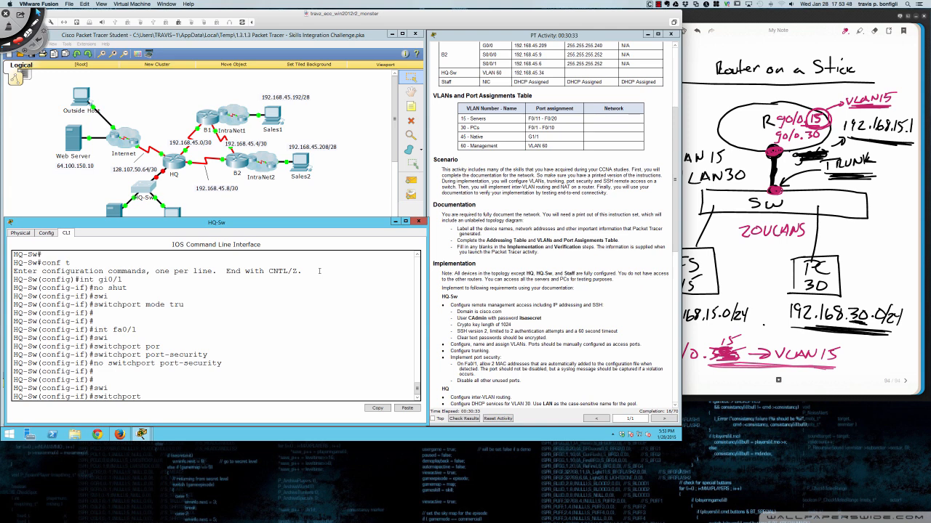
{"action": "type", "text": "por"}
{"action": "key", "text": "Tab"}
{"action": "type", "text": "?"}
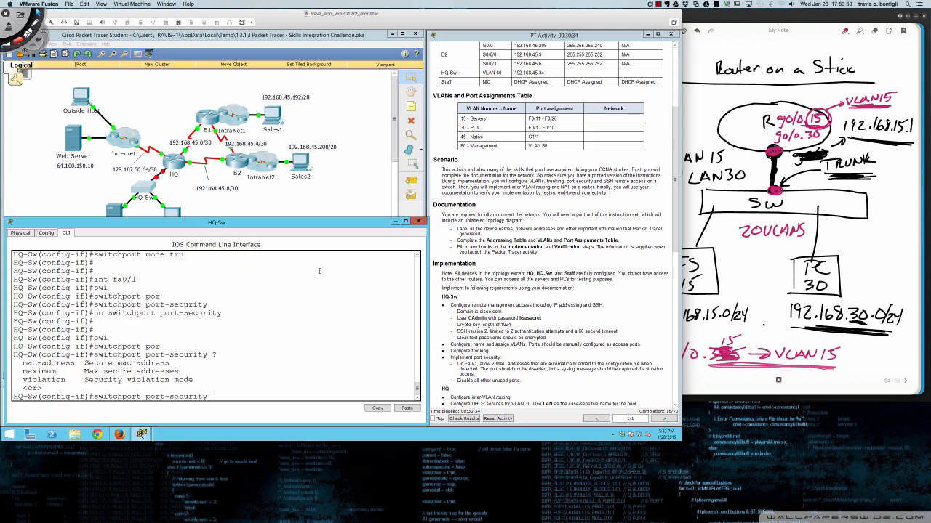
{"action": "type", "text": "max"}
{"action": "key", "text": "Tab"}
{"action": "type", "text": "2"}
{"action": "key", "text": "Return"}
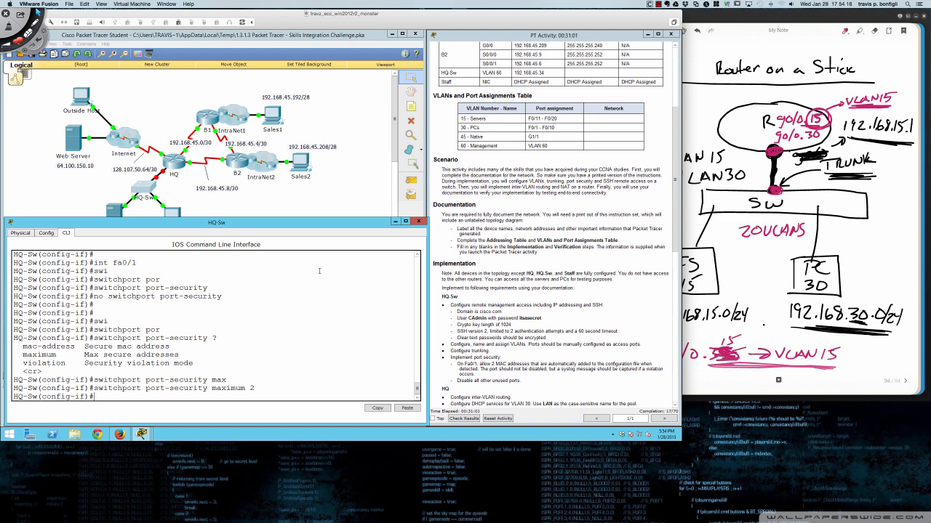
- Set the fa0/1 port-security violation mode to restrict
{"action": "key", "text": "Up"}
{"action": "key", "text": "BackSpace"}
{"action": "key", "text": "BackSpace"}
{"action": "key", "text": "BackSpace"}
{"action": "key", "text": "BackSpace"}
{"action": "key", "text": "BackSpace"}
{"action": "key", "text": "BackSpace"}
{"action": "key", "text": "BackSpace"}
{"action": "key", "text": "BackSpace"}
{"action": "key", "text": "BackSpace"}
{"action": "type", "text": "vio"}
{"action": "key", "text": "Tab"}
{"action": "type", "text": "rest"}
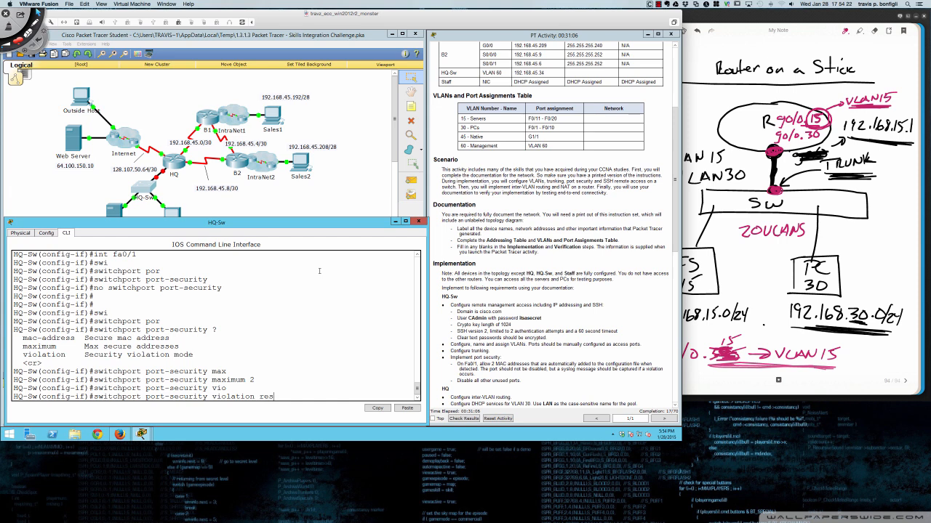
{"action": "key", "text": "Tab"}
{"action": "key", "text": "Return"}
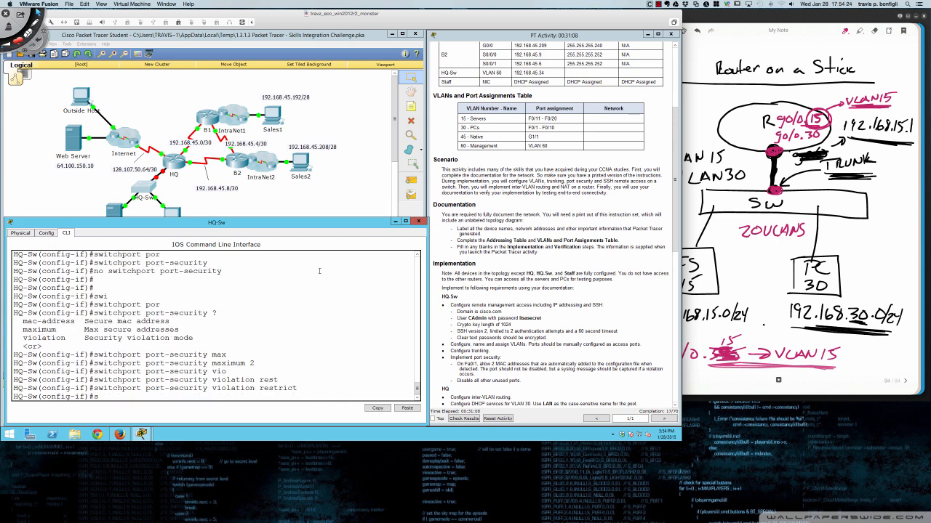
- Enable sticky MAC address learning with switchport port-security mac-address sticky
{"action": "type", "text": "swi"}
{"action": "key", "text": "Tab"}
{"action": "type", "text": "por"}
{"action": "key", "text": "Tab"}
{"action": "type", "text": "m"}
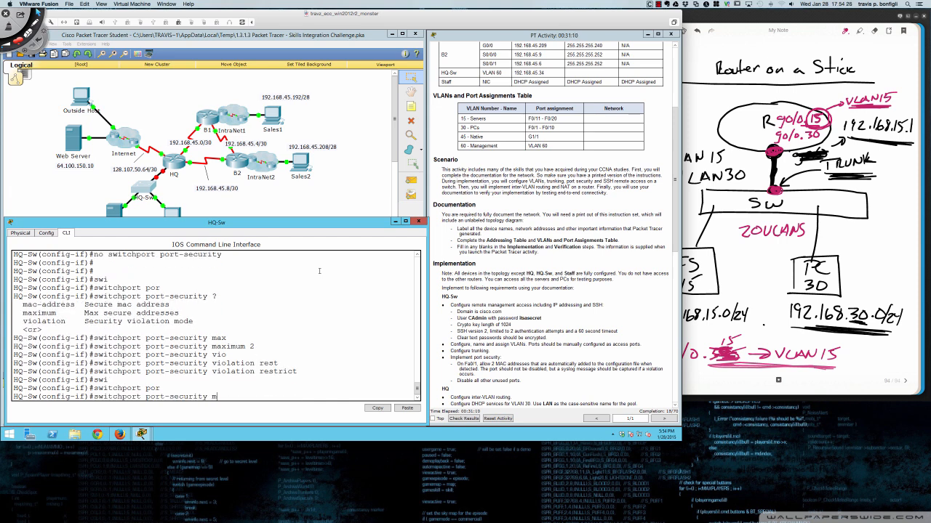
{"action": "type", "text": "ac"}
{"action": "key", "text": "Tab"}
{"action": "type", "text": "stick"}
{"action": "key", "text": "Return"}
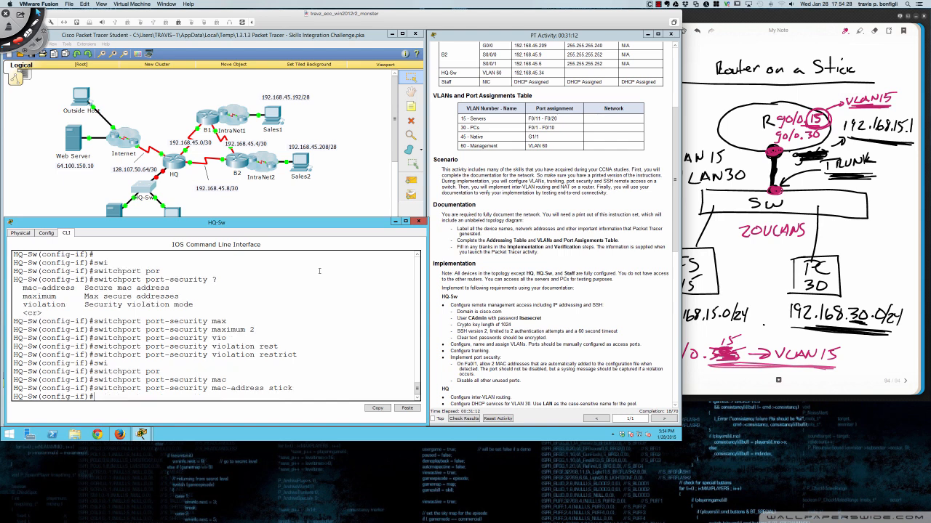
{"action": "key", "text": "Return"}
{"action": "key", "text": "Return"}
- Run do sh run and highlight the FastEthernet0/1 block to review its port-security lines
{"action": "type", "text": "do sh run"}
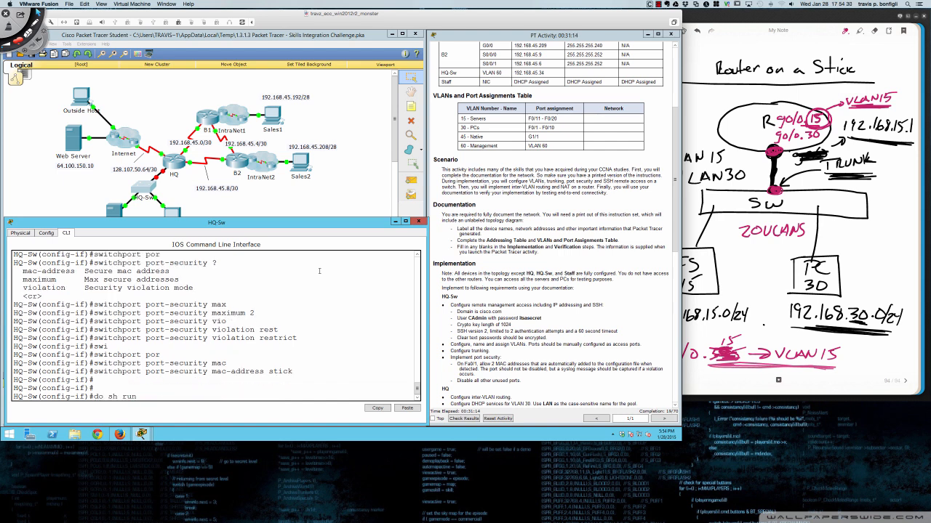
{"action": "key", "text": "Return"}
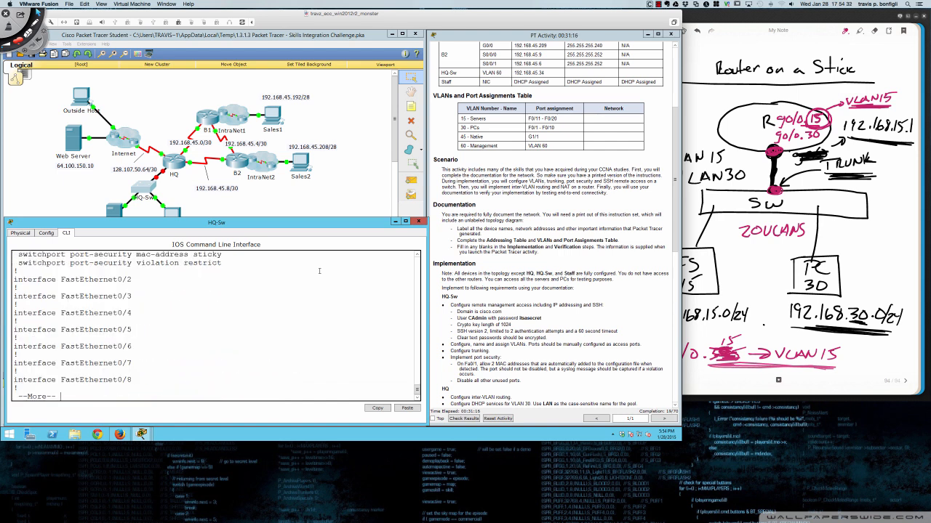
{"action": "scroll", "coordinate": [319, 273], "scroll_direction": "up", "scroll_amount": 3}
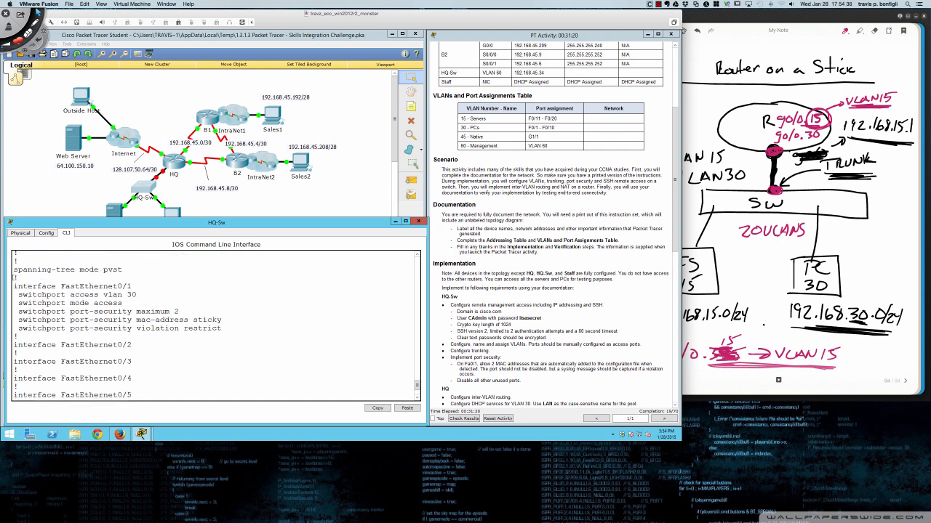
{"action": "left_click_drag", "start_coordinate": [15, 286], "coordinate": [232, 328]}
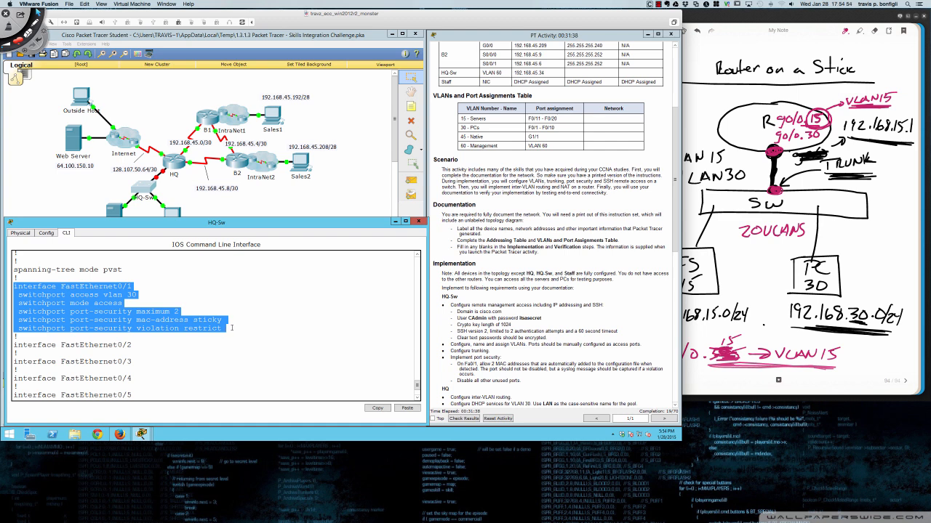
{"action": "left_click", "coordinate": [233, 328]}
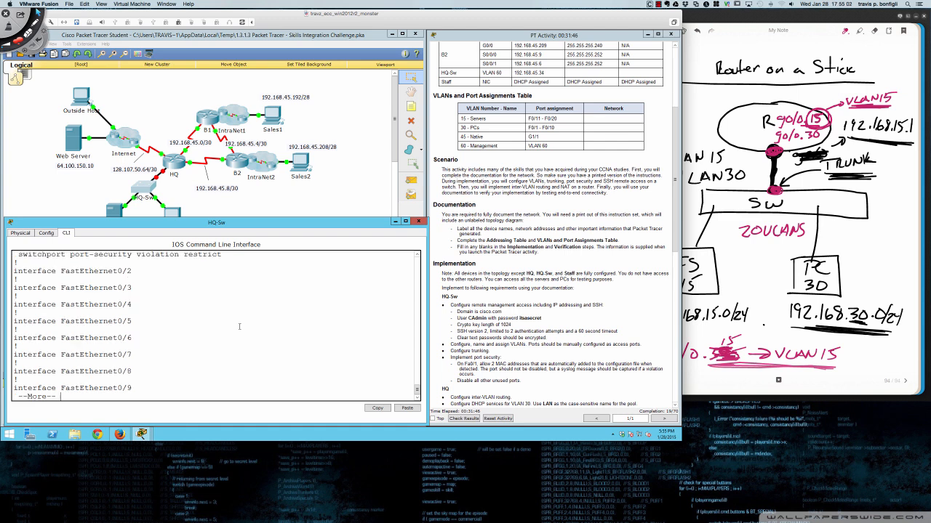
- Enable port security on Fa0/1 with switchport port-security
{"action": "type", "text": "qswitchport por"}
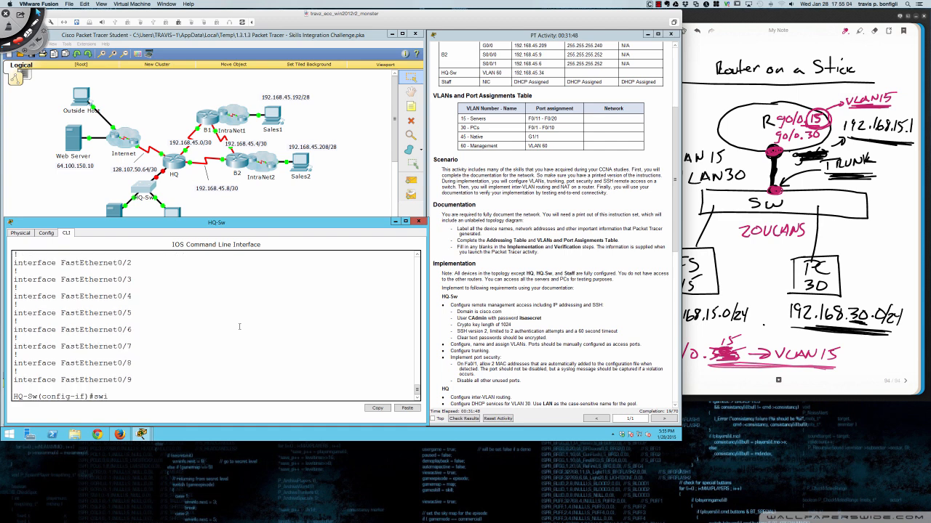
{"action": "key", "text": "Tab"}
{"action": "type", "text": "por"}
{"action": "key", "text": "Tab"}
{"action": "key", "text": "Return"}
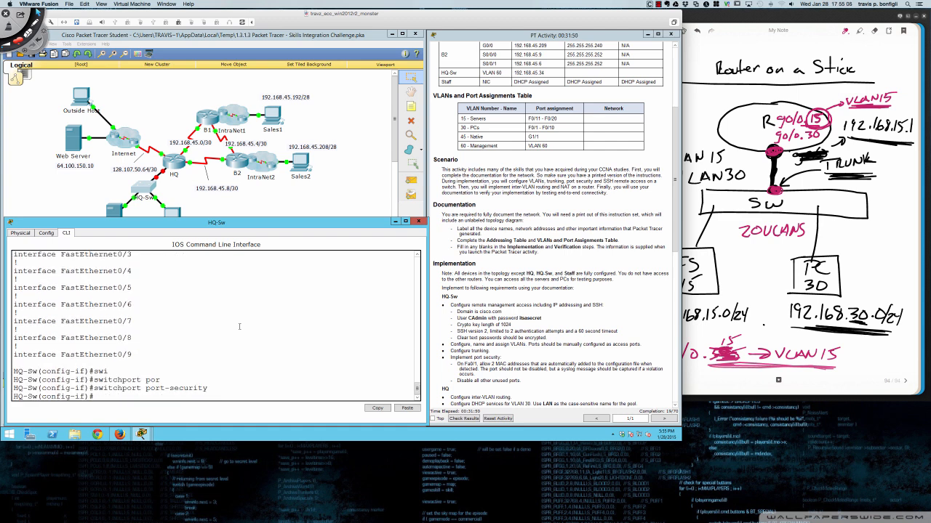
{"action": "key", "text": "Return"}
{"action": "key", "text": "Return"}
{"action": "key", "text": "Return"}
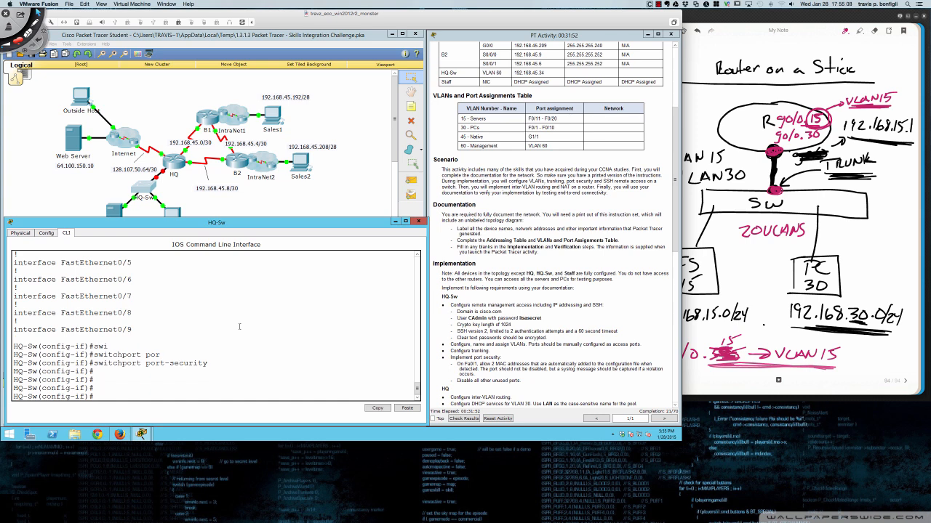
- Show the running config and check the port-security, mac-address sticky and violation restrict lines
{"action": "type", "text": "do sh run"}
{"action": "key", "text": "Return"}
{"action": "key", "text": "space"}
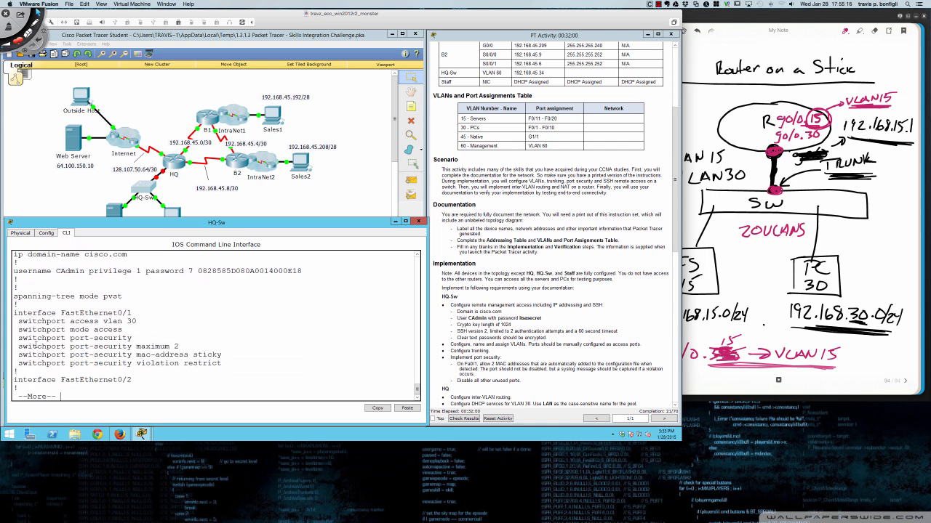
{"action": "left_click_drag", "start_coordinate": [19, 337], "coordinate": [132, 338]}
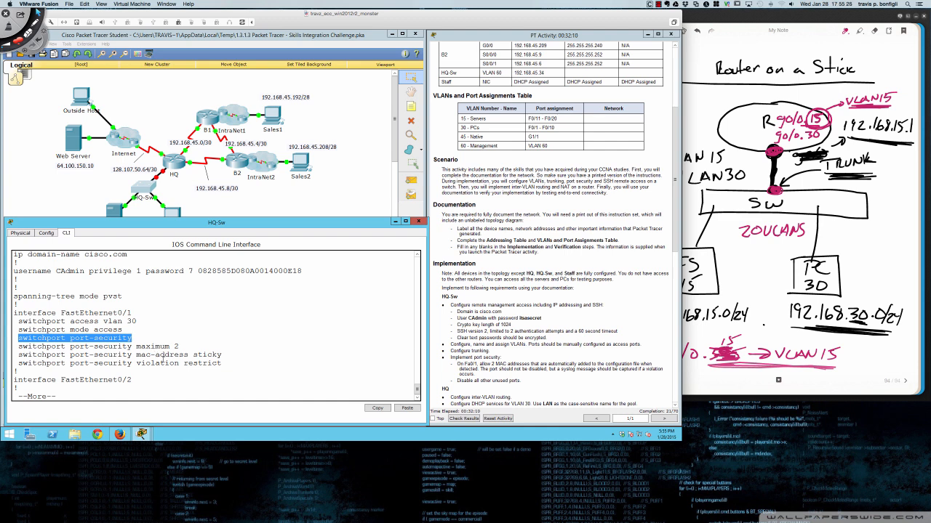
{"action": "left_click", "coordinate": [233, 355]}
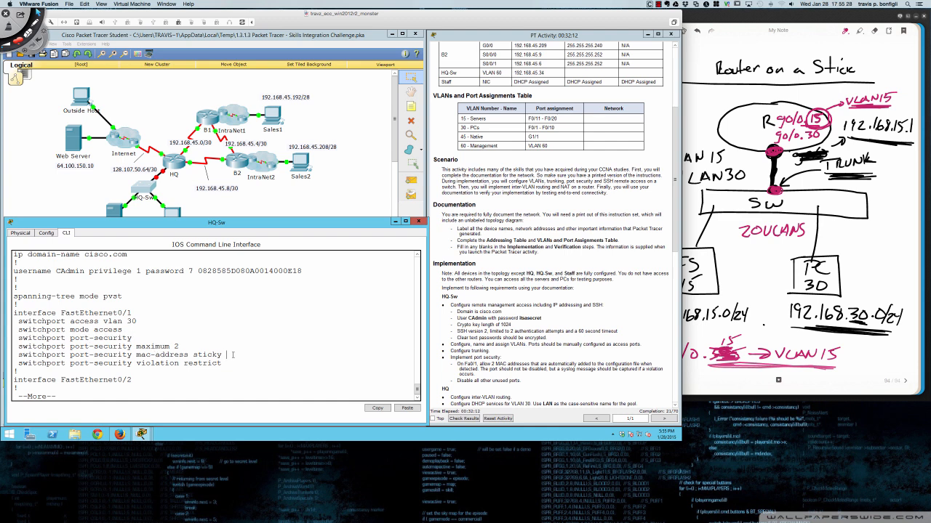
{"action": "key", "text": "q"}
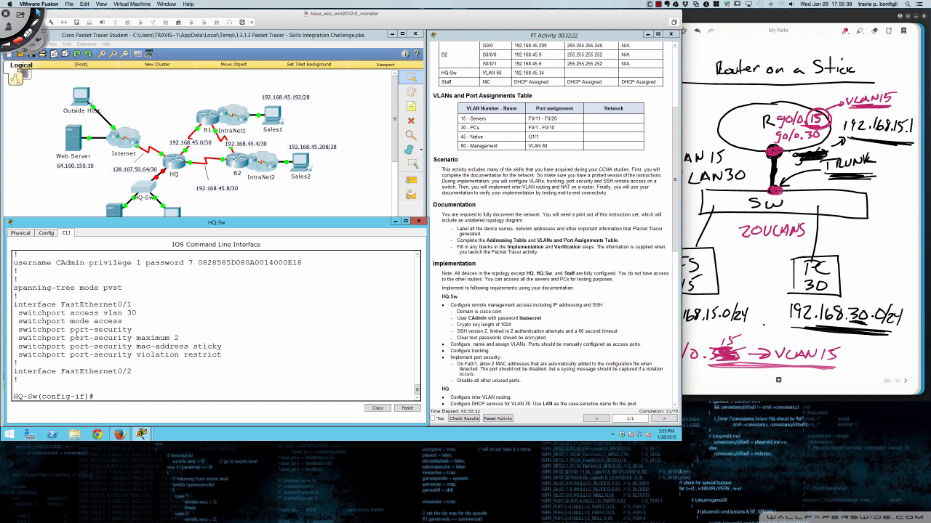
{"action": "left_click_drag", "start_coordinate": [19, 346], "coordinate": [222, 347]}
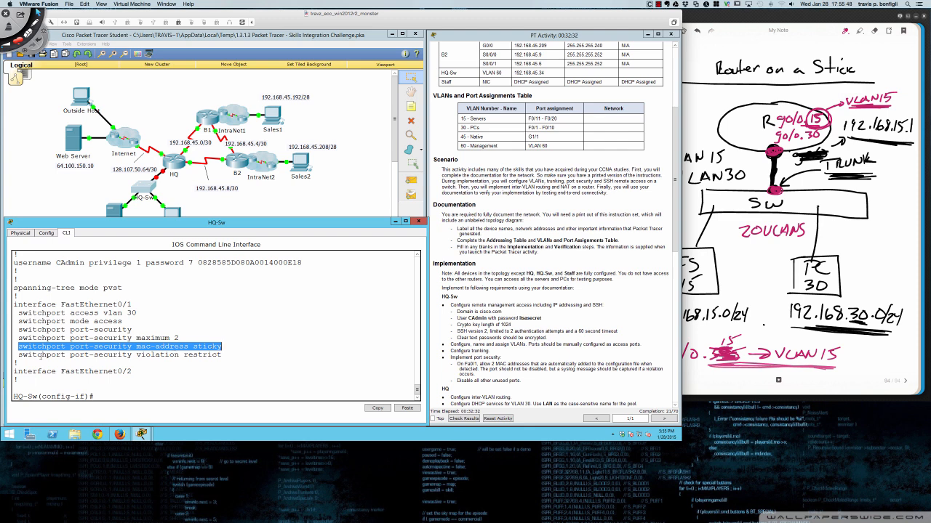
{"action": "left_click_drag", "start_coordinate": [16, 355], "coordinate": [222, 355]}
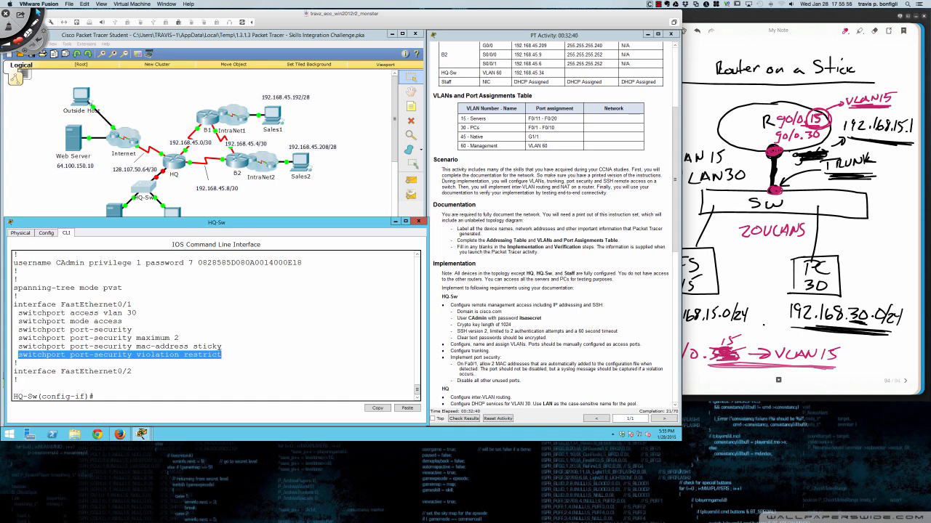
{"action": "left_click", "coordinate": [244, 349]}
- List the available port-security violation modes with switchport port-security violation ?
{"action": "key", "text": "Return"}
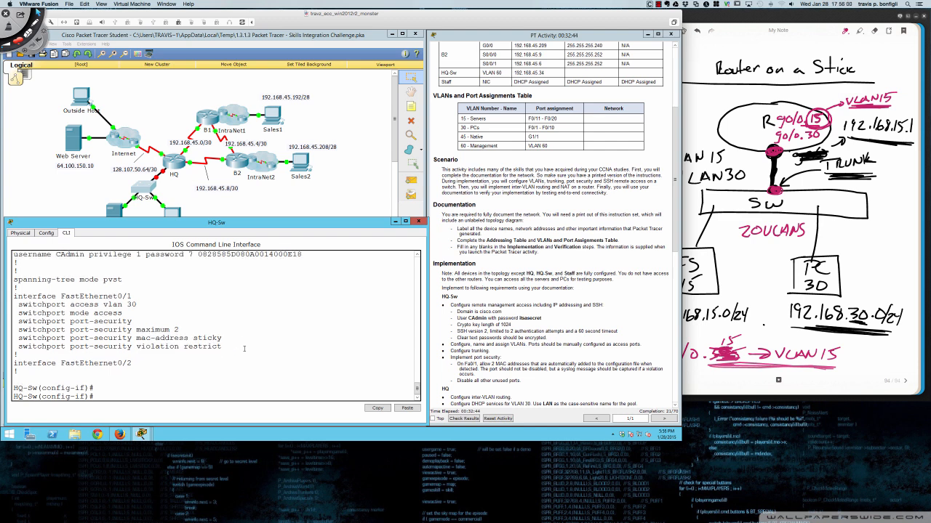
{"action": "type", "text": "swi"}
{"action": "key", "text": "Tab"}
{"action": "type", "text": "por"}
{"action": "key", "text": "Tab"}
{"action": "type", "text": "vi"}
{"action": "key", "text": "Tab"}
{"action": "type", "text": "?"}
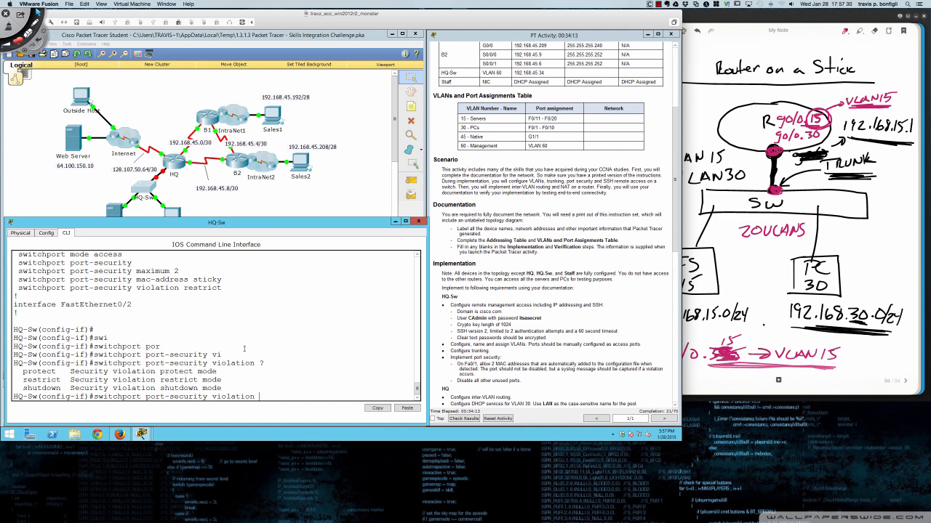
- Set the port-security violation mode on Fa0/1 to restrict
{"action": "type", "text": "res"}
{"action": "key", "text": "Tab"}
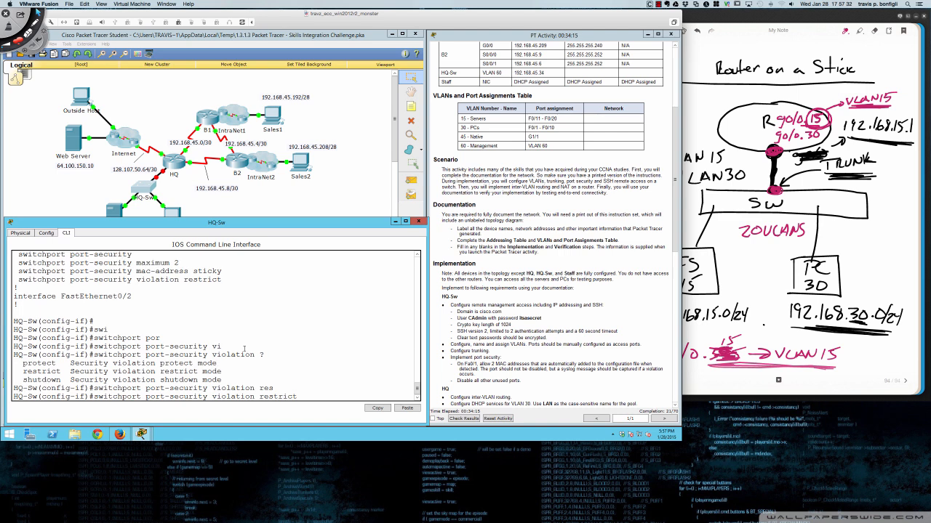
{"action": "key", "text": "Return"}
- Review the running configuration with do sh run, paging through to the end
{"action": "key", "text": "Return"}
{"action": "key", "text": "Return"}
{"action": "key", "text": "Return"}
{"action": "key", "text": "Return"}
{"action": "type", "text": "do sh run"}
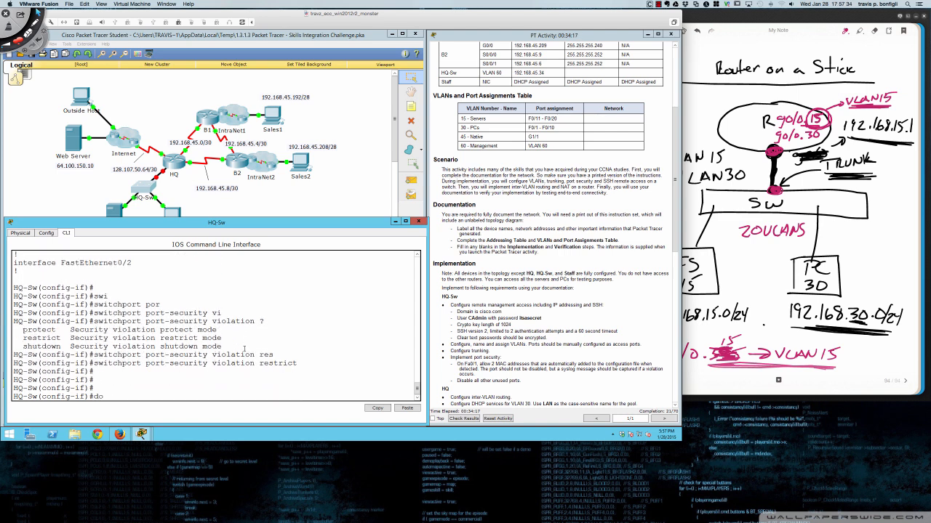
{"action": "key", "text": "Return"}
{"action": "key", "text": "space"}
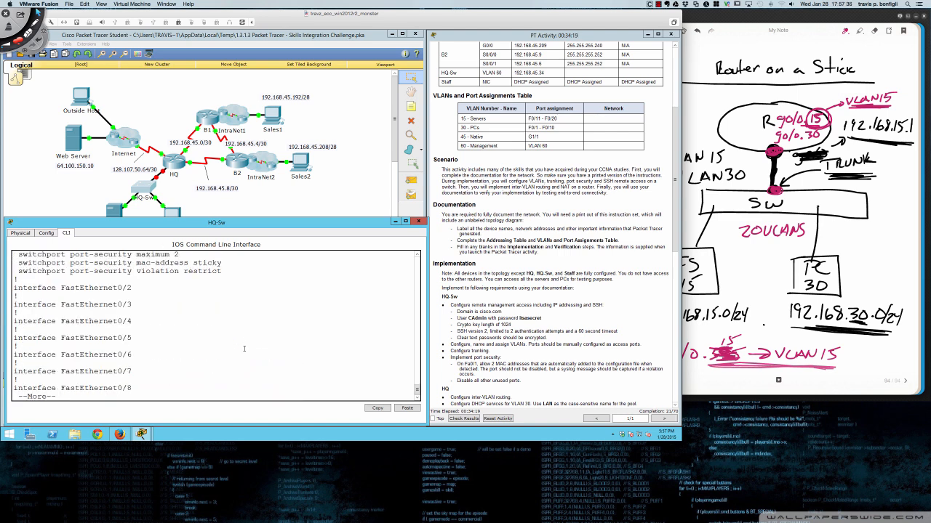
{"action": "scroll", "coordinate": [244, 342], "scroll_direction": "up", "scroll_amount": 1}
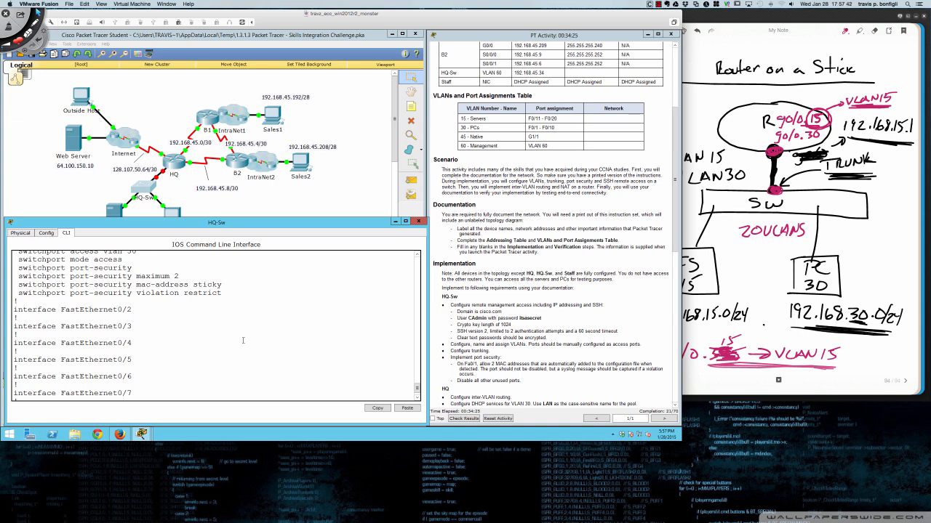
{"action": "key", "text": "space"}
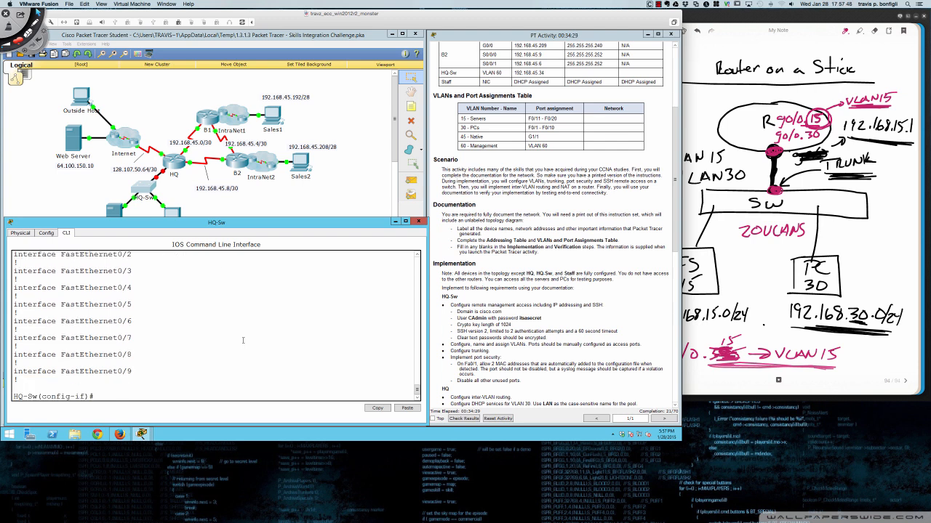
- Exit to global configuration and begin an interface range command
{"action": "type", "text": "exit"}
{"action": "key", "text": "Return"}
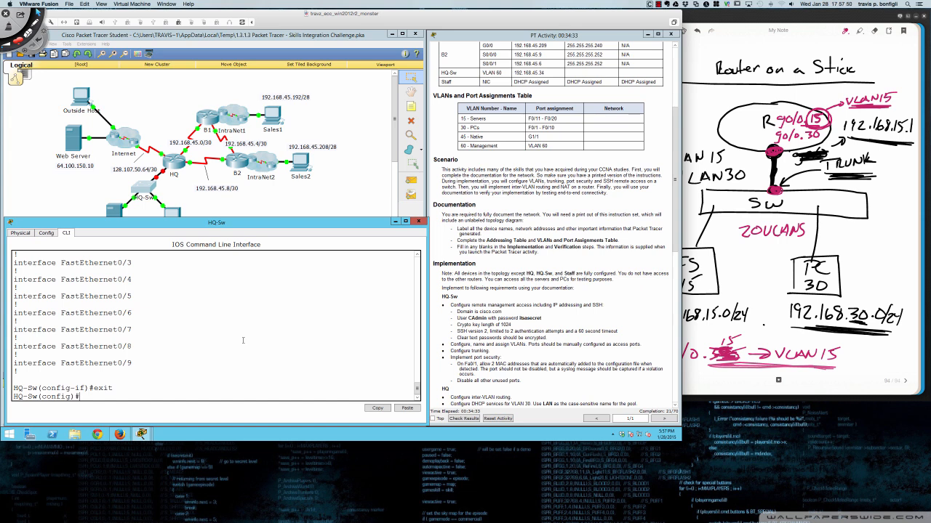
{"action": "type", "text": "int ra"}
{"action": "key", "text": "Tab"}
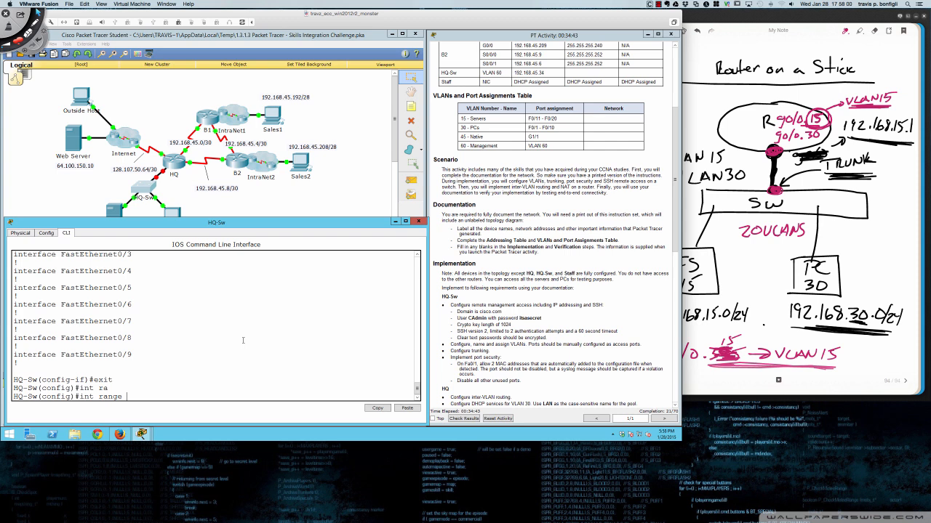
- Shut down the unused port range FastEthernet0/2 through 0/10
{"action": "type", "text": "fa0/2 - 10"}
{"action": "key", "text": "Return"}
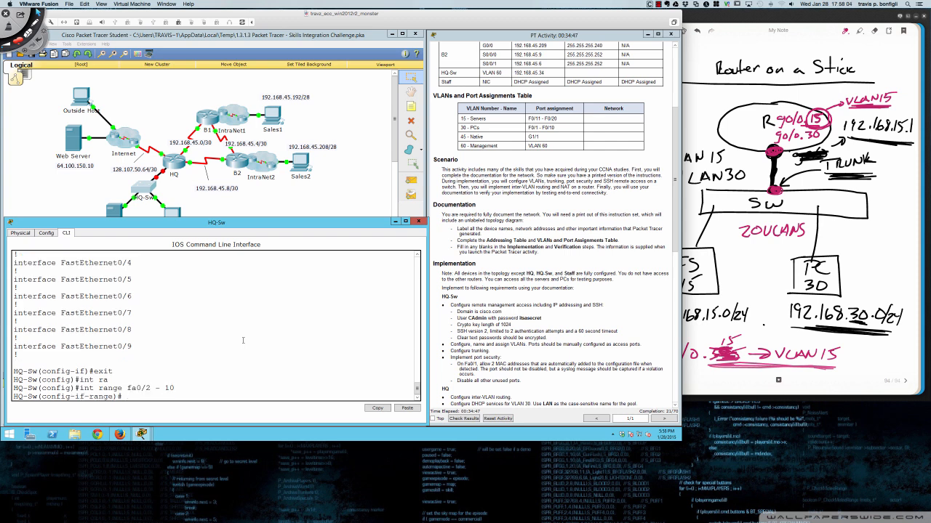
{"action": "type", "text": "sh"}
{"action": "key", "text": "Return"}
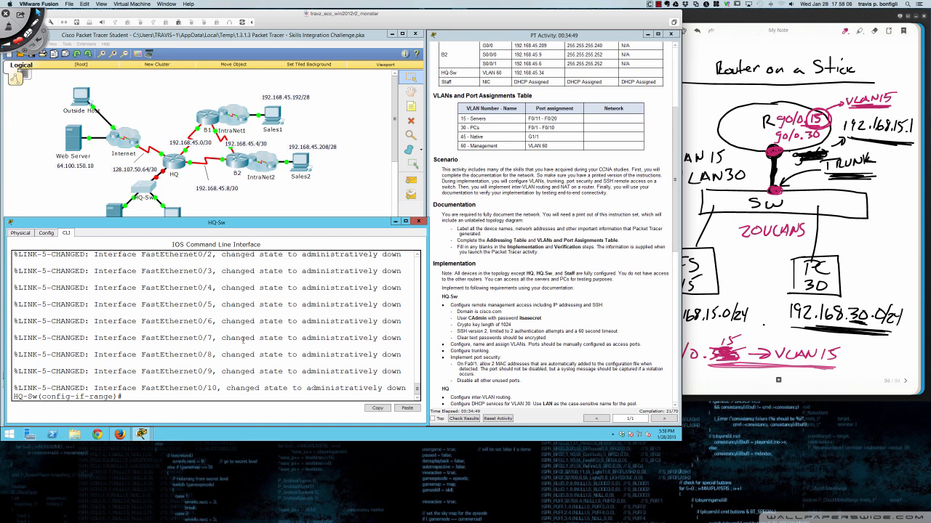
{"action": "key", "text": "Return"}
{"action": "key", "text": "Return"}
{"action": "key", "text": "Return"}
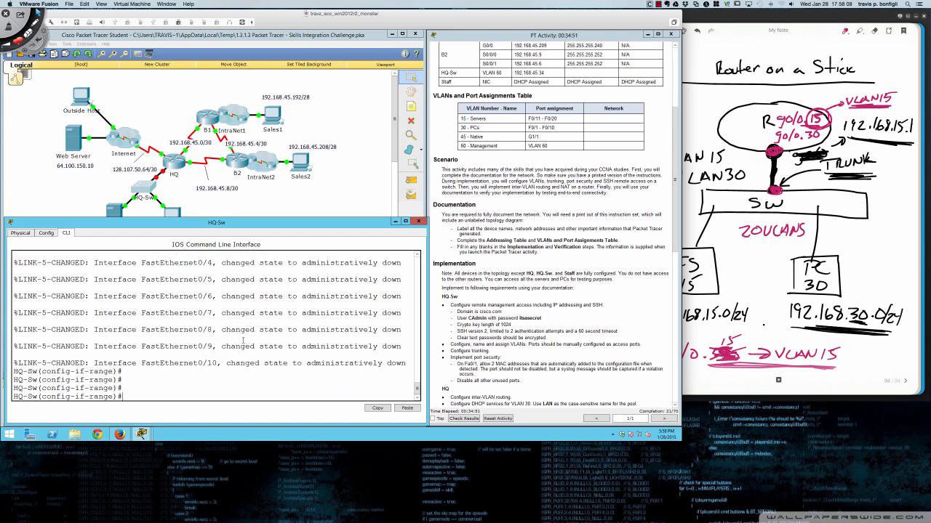
- Exit the range, then select FastEthernet0/12 through 0/24 and shut them down
{"action": "type", "text": "int ra"}
{"action": "key", "text": "BackSpace"}
{"action": "key", "text": "BackSpace"}
{"action": "key", "text": "BackSpace"}
{"action": "key", "text": "BackSpace"}
{"action": "key", "text": "BackSpace"}
{"action": "key", "text": "BackSpace"}
{"action": "type", "text": "exit"}
{"action": "key", "text": "Return"}
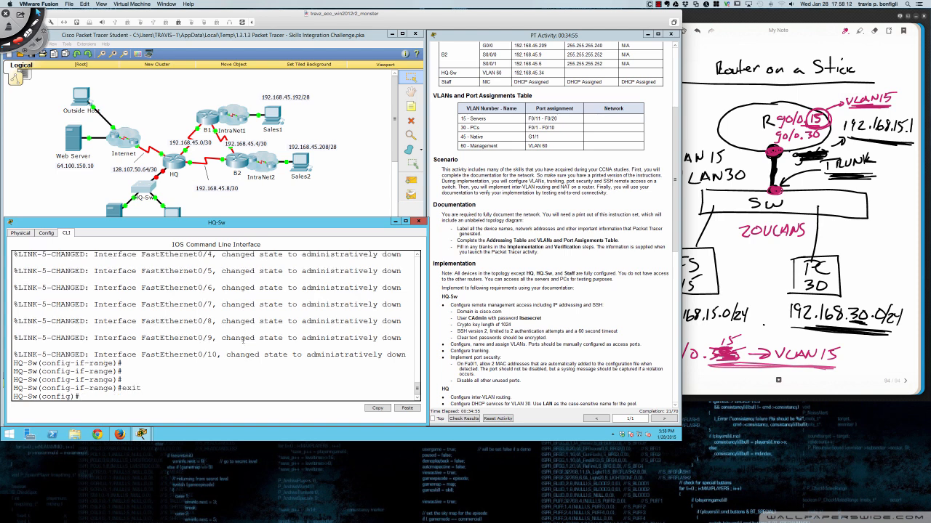
{"action": "type", "text": "int ra fa0/12 - 24"}
{"action": "key", "text": "Return"}
{"action": "type", "text": "shut"}
{"action": "key", "text": "Return"}
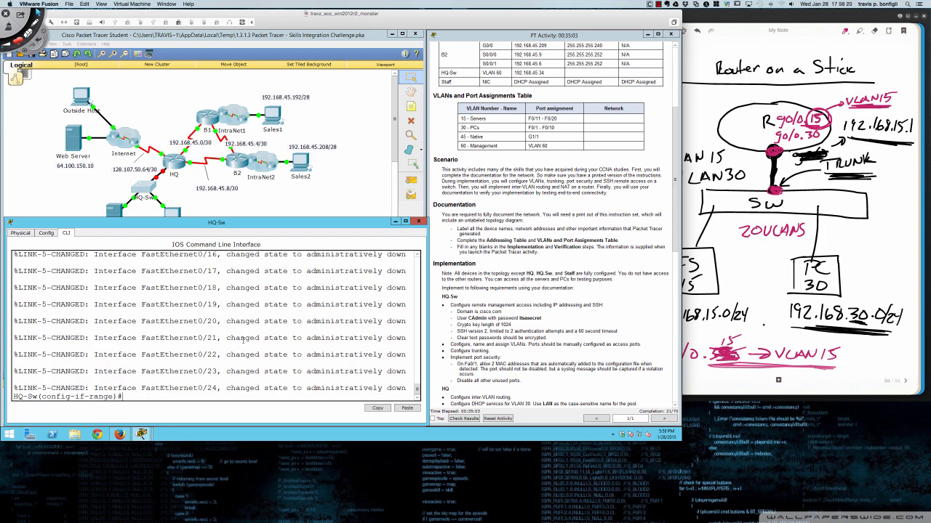
{"action": "key", "text": "Return"}
{"action": "key", "text": "Return"}
{"action": "key", "text": "Return"}
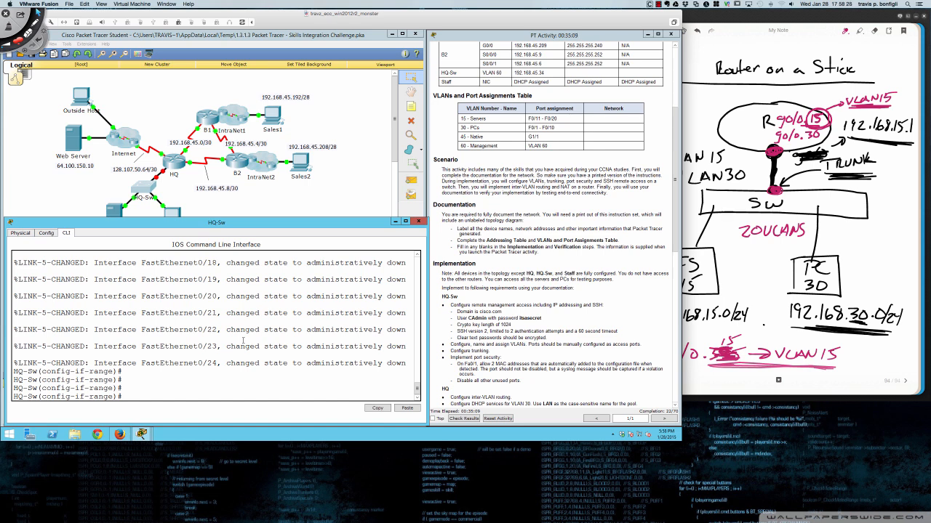
- Confirm the unused ports show administratively down with do sh ip int br
{"action": "type", "text": "do sh ip int br"}
{"action": "key", "text": "Return"}
{"action": "key", "text": "space"}
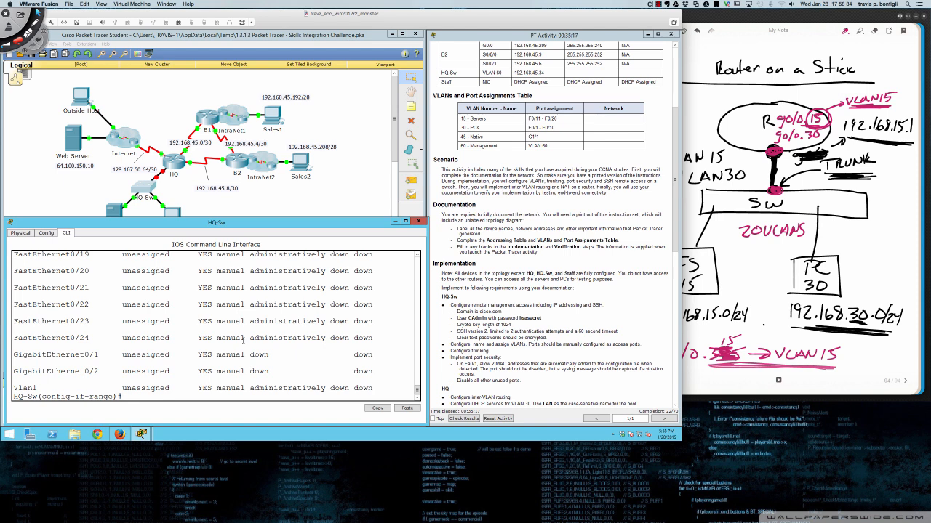
- Shut down the unused GigabitEthernet0/2 interface
{"action": "type", "text": "int gi0/2"}
{"action": "key", "text": "Return"}
{"action": "type", "text": "shut"}
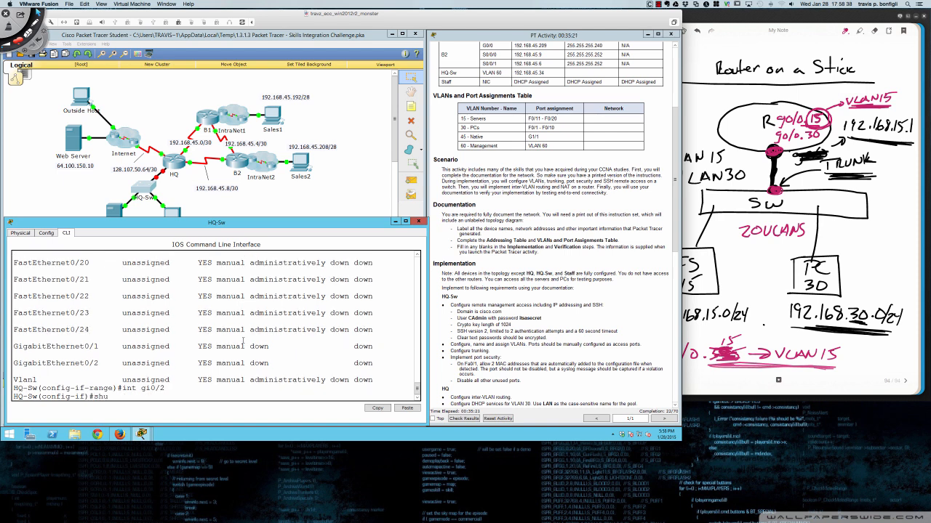
{"action": "key", "text": "Return"}
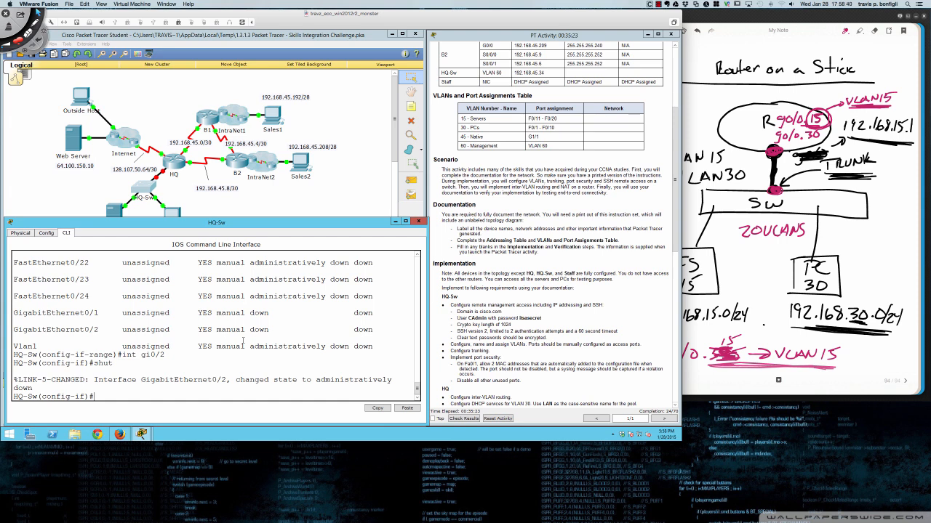
{"action": "key", "text": "Return"}
{"action": "key", "text": "Return"}
{"action": "key", "text": "Return"}
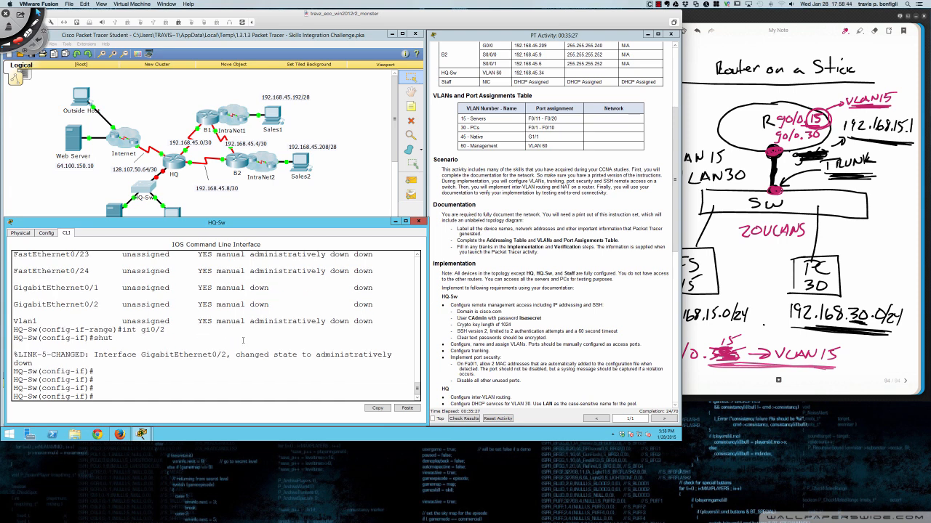
{"action": "key", "text": "Return"}
{"action": "key", "text": "Return"}
{"action": "key", "text": "Return"}
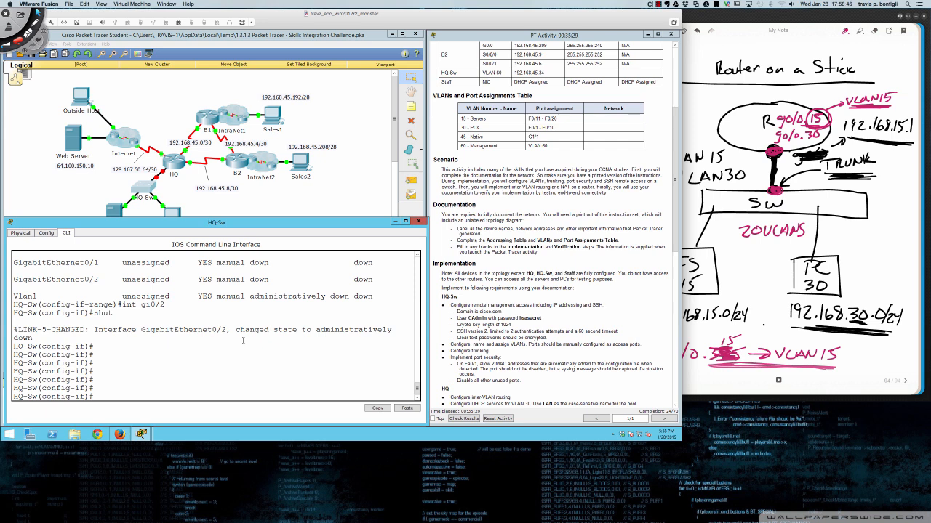
- Exit to privileged EXEC mode, then re-enter global configuration with conf t
{"action": "type", "text": "exit"}
{"action": "key", "text": "Return"}
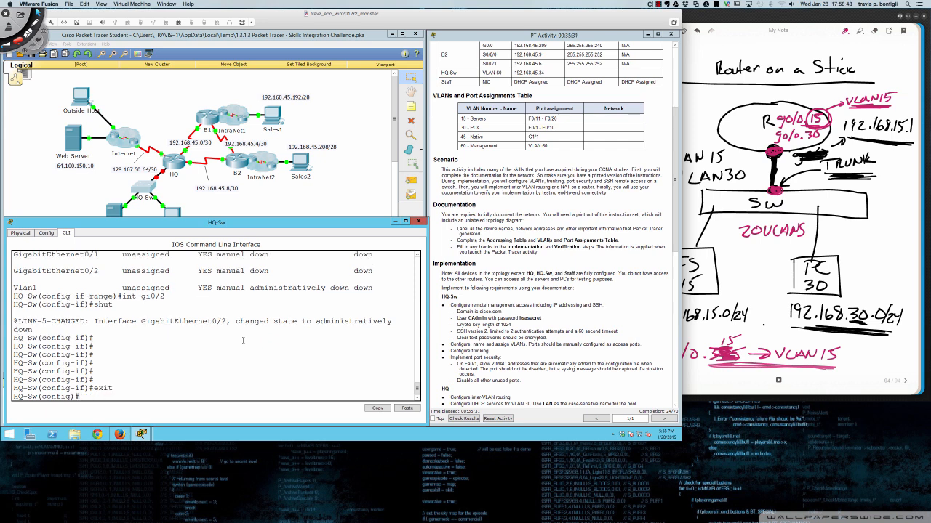
{"action": "type", "text": "exit"}
{"action": "key", "text": "Return"}
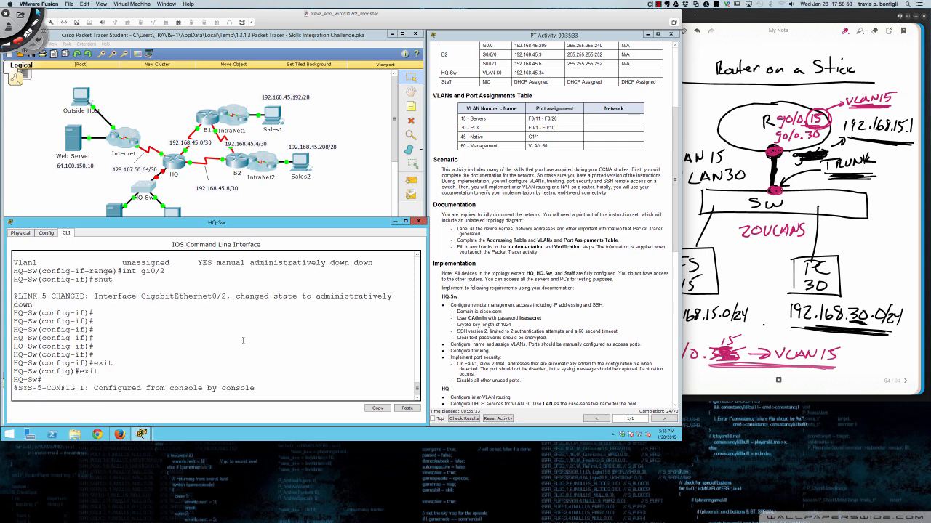
{"action": "key", "text": "Return"}
{"action": "key", "text": "Return"}
{"action": "key", "text": "Return"}
{"action": "key", "text": "Return"}
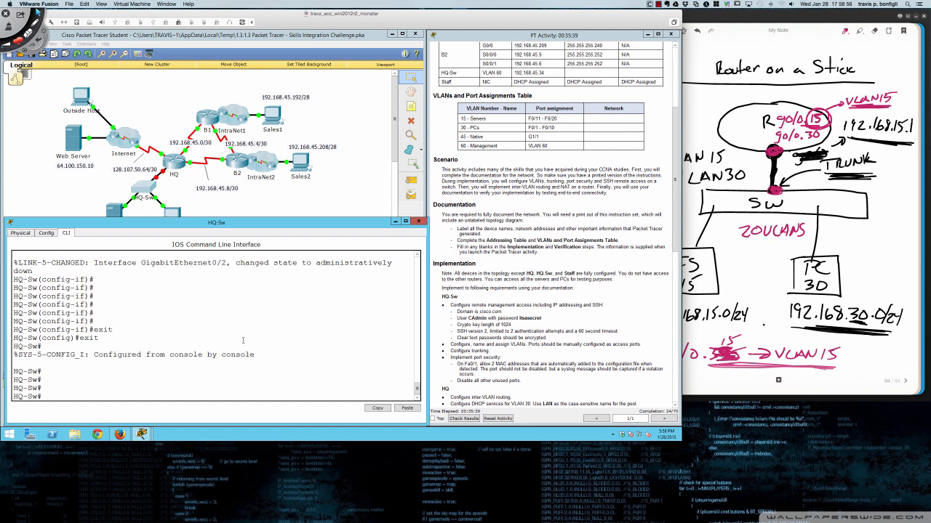
{"action": "type", "text": "conf t"}
{"action": "key", "text": "Return"}
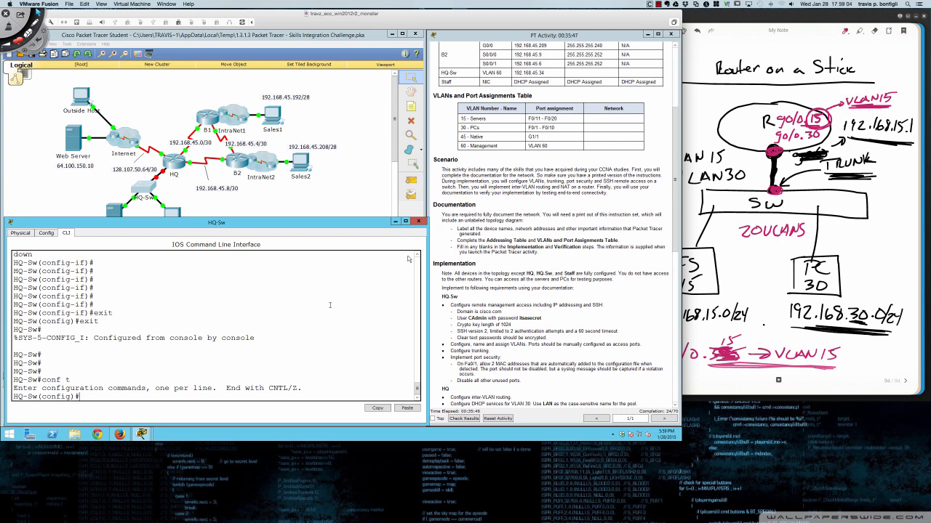
- Scroll the instructions up to the Addressing Table and drag the HQ-Sw console right
{"action": "scroll", "coordinate": [488, 220], "scroll_direction": "up", "scroll_amount": 5}
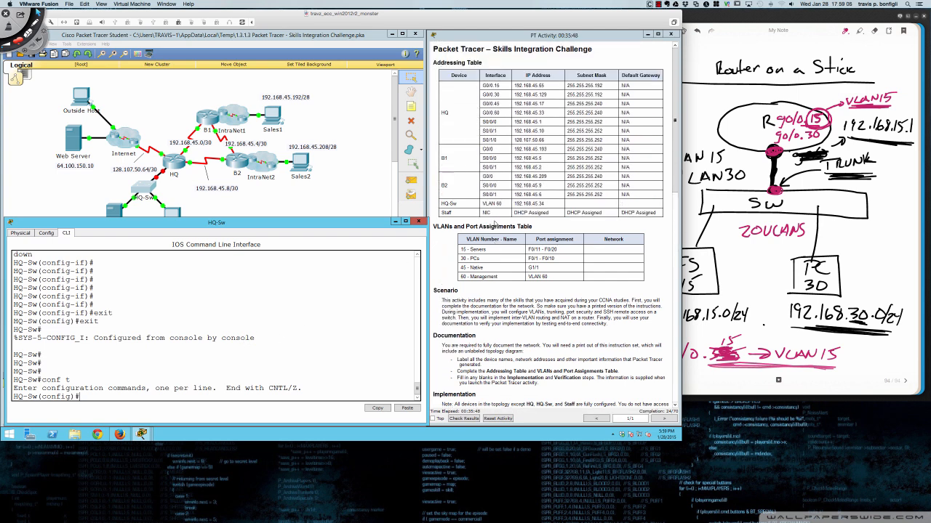
{"action": "scroll", "coordinate": [495, 225], "scroll_direction": "down", "scroll_amount": 1}
{"action": "scroll", "coordinate": [495, 224], "scroll_direction": "up", "scroll_amount": 1}
{"action": "left_click_drag", "start_coordinate": [357, 224], "coordinate": [596, 214]}
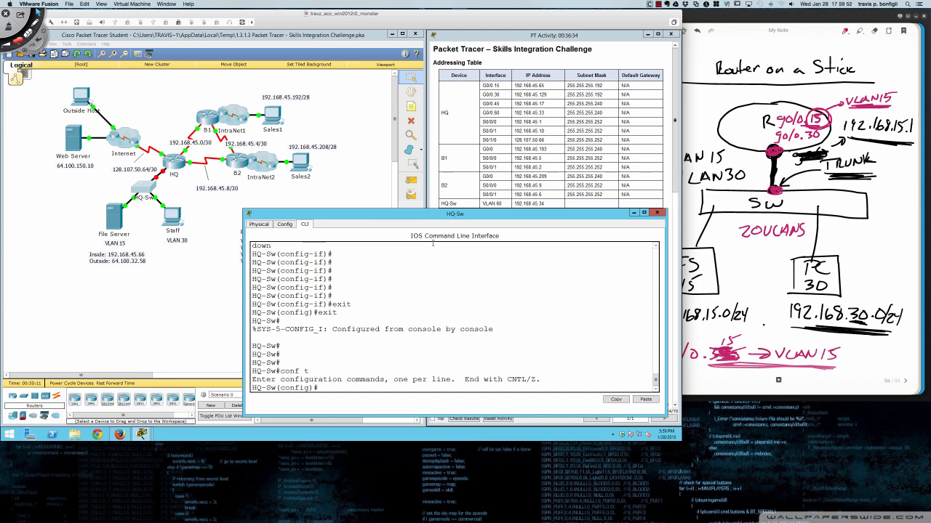
- Circle the Staff PC and File Server in red ink, then clear the ink
{"action": "key", "text": "ctrl+shift+d"}
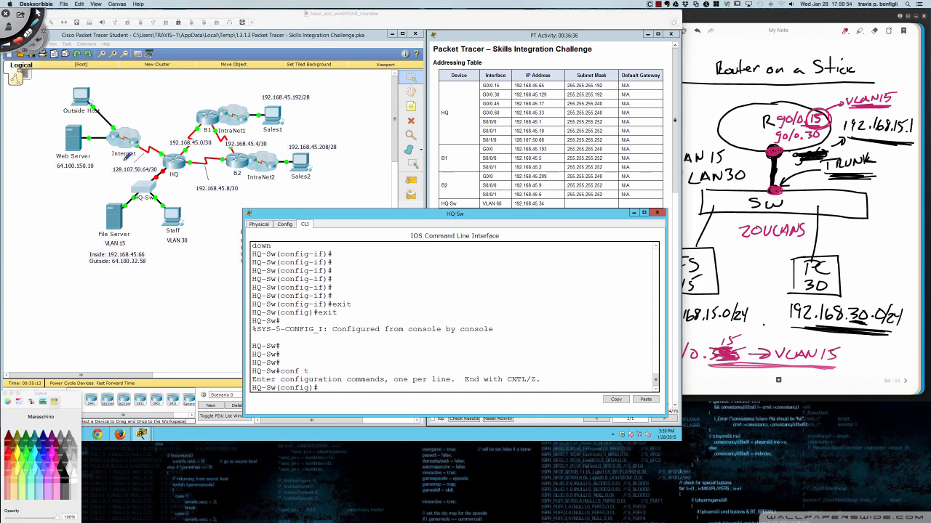
{"action": "mouse_move", "coordinate": [176, 204]}
{"action": "left_mouse_down"}
{"action": "mouse_move", "coordinate": [191, 241]}
{"action": "mouse_move", "coordinate": [173, 206]}
{"action": "left_mouse_up"}
{"action": "mouse_move", "coordinate": [102, 192]}
{"action": "left_mouse_down"}
{"action": "mouse_move", "coordinate": [90, 228]}
{"action": "mouse_move", "coordinate": [150, 232]}
{"action": "left_mouse_up"}
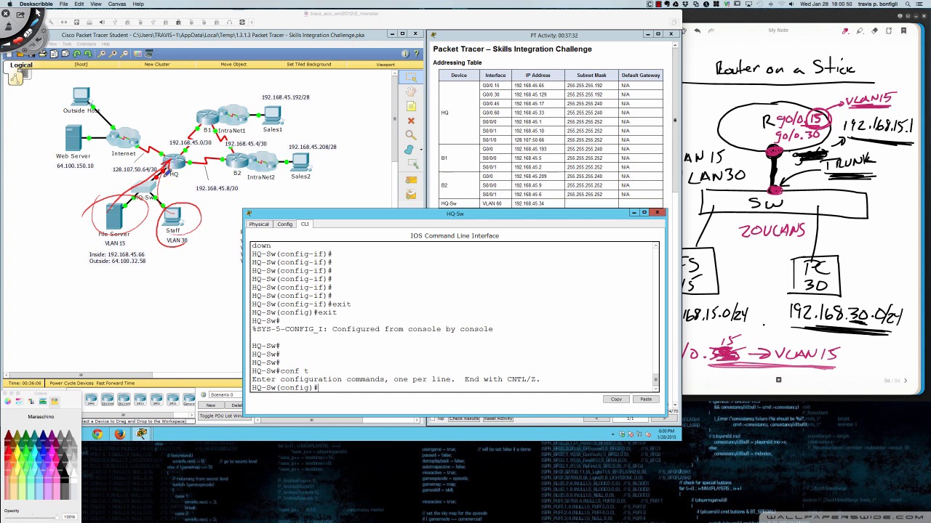
{"action": "key", "text": "super+n"}
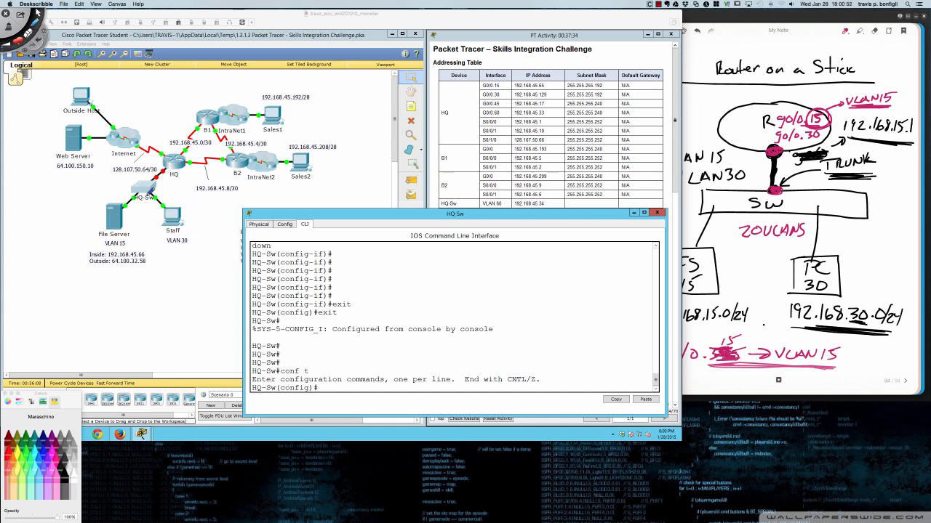
- Label HQ-Sw 'control plane' with a ping note, then link it to circled 192.168.45.33
{"action": "mouse_move", "coordinate": [91, 189]}
{"action": "left_mouse_down"}
{"action": "mouse_move", "coordinate": [141, 179]}
{"action": "mouse_move", "coordinate": [137, 188]}
{"action": "left_mouse_up"}
{"action": "left_click_drag", "start_coordinate": [43, 189], "coordinate": [106, 176]}
{"action": "left_click_drag", "start_coordinate": [46, 210], "coordinate": [91, 189]}
{"action": "mouse_move", "coordinate": [146, 178]}
{"action": "left_mouse_down"}
{"action": "mouse_move", "coordinate": [131, 190]}
{"action": "mouse_move", "coordinate": [164, 182]}
{"action": "mouse_move", "coordinate": [139, 176]}
{"action": "left_mouse_up"}
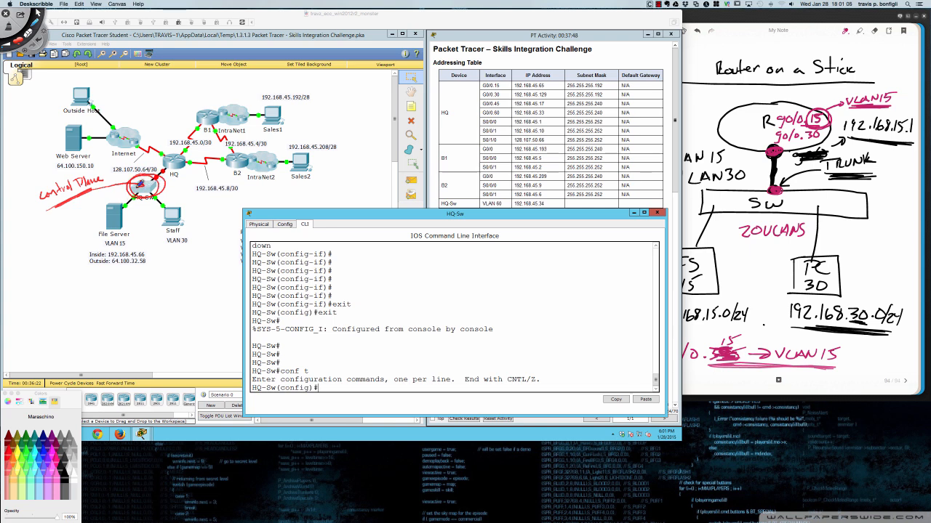
{"action": "mouse_move", "coordinate": [33, 222]}
{"action": "left_mouse_down"}
{"action": "mouse_move", "coordinate": [36, 230]}
{"action": "mouse_move", "coordinate": [56, 222]}
{"action": "mouse_move", "coordinate": [42, 250]}
{"action": "mouse_move", "coordinate": [83, 238]}
{"action": "left_mouse_up"}
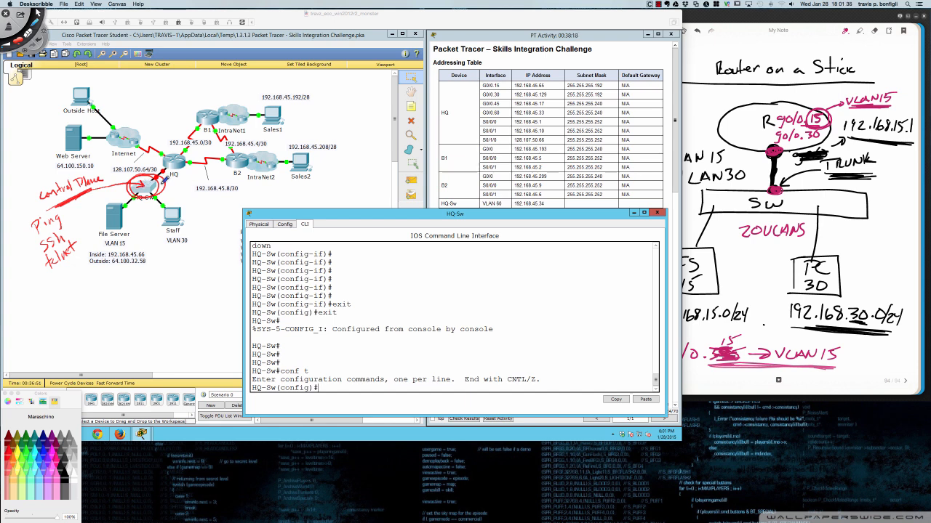
{"action": "mouse_move", "coordinate": [259, 145]}
{"action": "left_mouse_down"}
{"action": "mouse_move", "coordinate": [393, 111]}
{"action": "mouse_move", "coordinate": [478, 108]}
{"action": "left_mouse_up"}
{"action": "mouse_move", "coordinate": [541, 109]}
{"action": "left_mouse_down"}
{"action": "mouse_move", "coordinate": [514, 114]}
{"action": "mouse_move", "coordinate": [551, 114]}
{"action": "mouse_move", "coordinate": [542, 104]}
{"action": "left_mouse_up"}
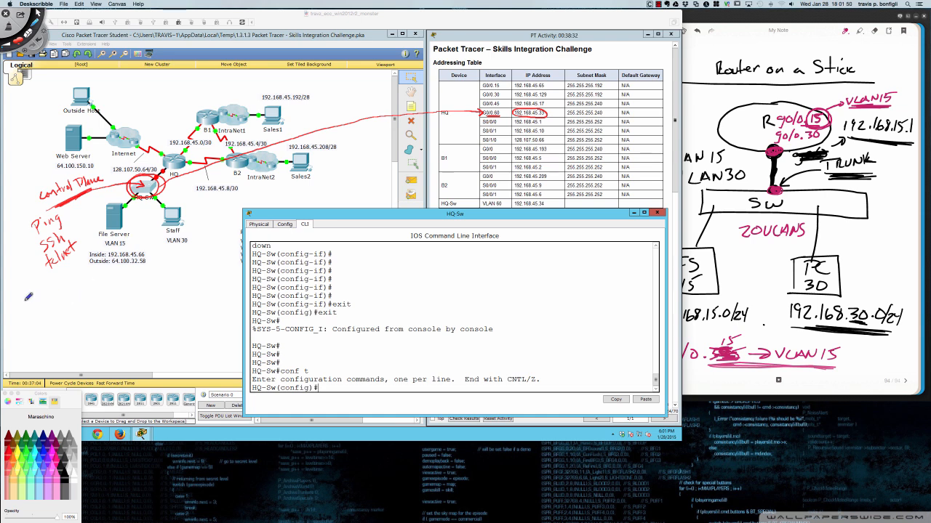
- Handwrite and underline 'PC Default Gateway = switch ip default-gateway', then clear all ink
{"action": "mouse_move", "coordinate": [26, 305]}
{"action": "left_mouse_down"}
{"action": "mouse_move", "coordinate": [34, 295]}
{"action": "mouse_move", "coordinate": [53, 304]}
{"action": "mouse_move", "coordinate": [64, 291]}
{"action": "mouse_move", "coordinate": [101, 290]}
{"action": "mouse_move", "coordinate": [111, 278]}
{"action": "mouse_move", "coordinate": [121, 287]}
{"action": "mouse_move", "coordinate": [128, 273]}
{"action": "mouse_move", "coordinate": [166, 266]}
{"action": "left_mouse_up"}
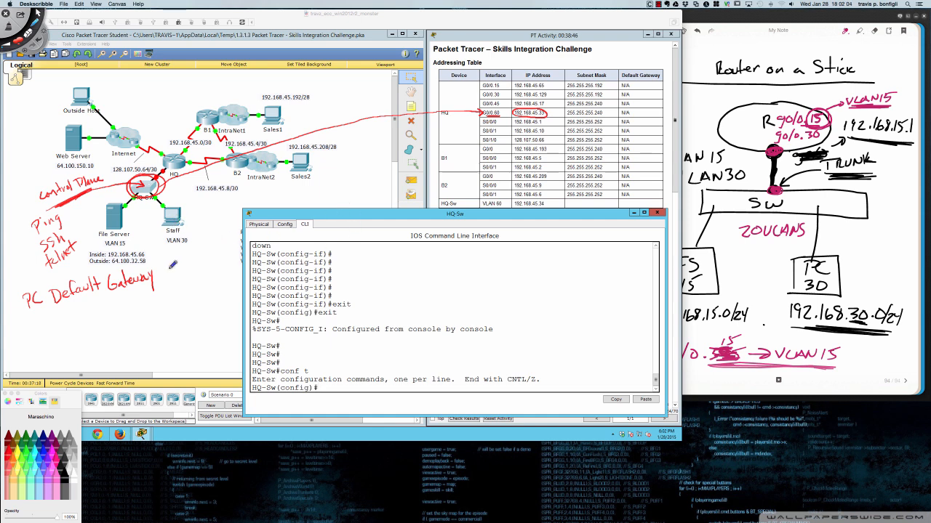
{"action": "mouse_move", "coordinate": [156, 270]}
{"action": "left_mouse_down"}
{"action": "mouse_move", "coordinate": [174, 274]}
{"action": "mouse_move", "coordinate": [218, 250]}
{"action": "left_mouse_up"}
{"action": "left_click_drag", "start_coordinate": [186, 284], "coordinate": [186, 294]}
{"action": "mouse_move", "coordinate": [192, 285]}
{"action": "left_mouse_down"}
{"action": "mouse_move", "coordinate": [170, 326]}
{"action": "mouse_move", "coordinate": [179, 308]}
{"action": "mouse_move", "coordinate": [191, 320]}
{"action": "mouse_move", "coordinate": [208, 311]}
{"action": "mouse_move", "coordinate": [213, 293]}
{"action": "mouse_move", "coordinate": [215, 302]}
{"action": "mouse_move", "coordinate": [263, 274]}
{"action": "mouse_move", "coordinate": [278, 285]}
{"action": "left_mouse_up"}
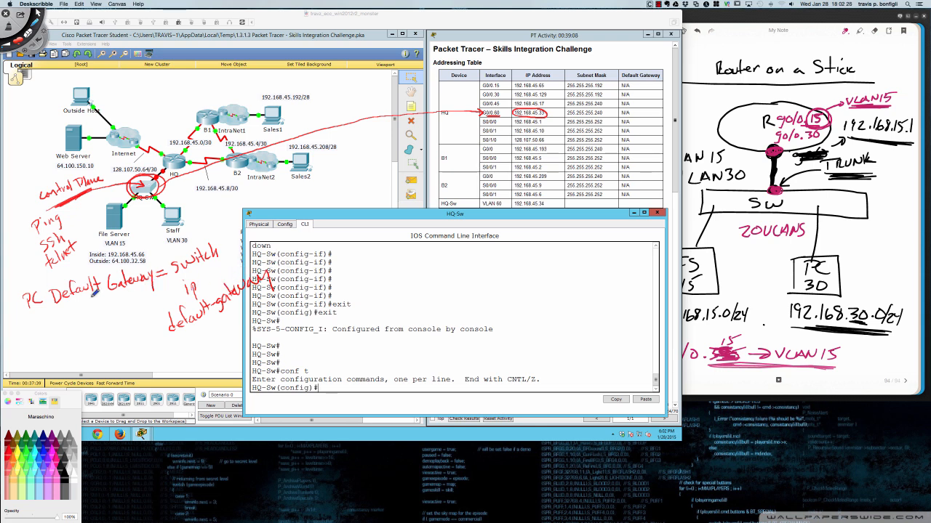
{"action": "left_click_drag", "start_coordinate": [30, 312], "coordinate": [156, 277]}
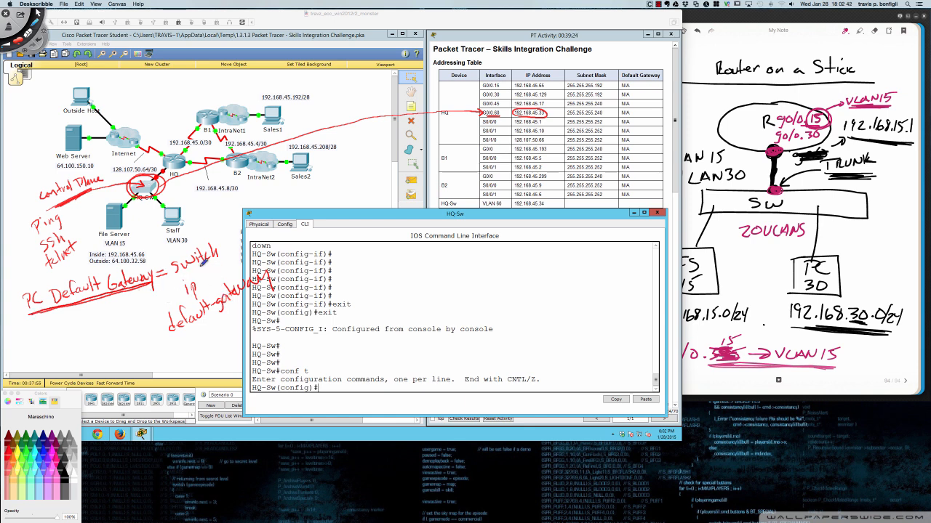
{"action": "mouse_move", "coordinate": [177, 274]}
{"action": "left_mouse_down"}
{"action": "mouse_move", "coordinate": [219, 255]}
{"action": "mouse_move", "coordinate": [186, 273]}
{"action": "left_mouse_up"}
{"action": "left_click_drag", "start_coordinate": [59, 222], "coordinate": [98, 226]}
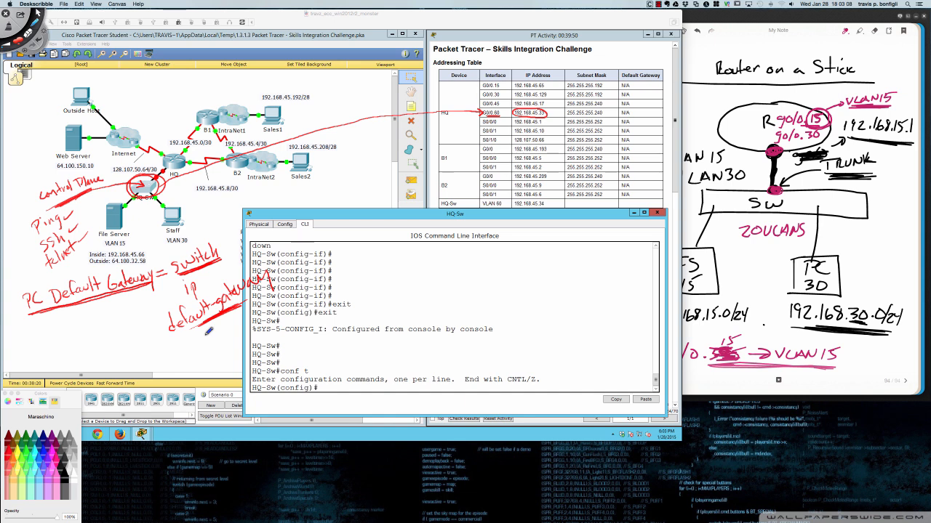
{"action": "key", "text": "super+n"}
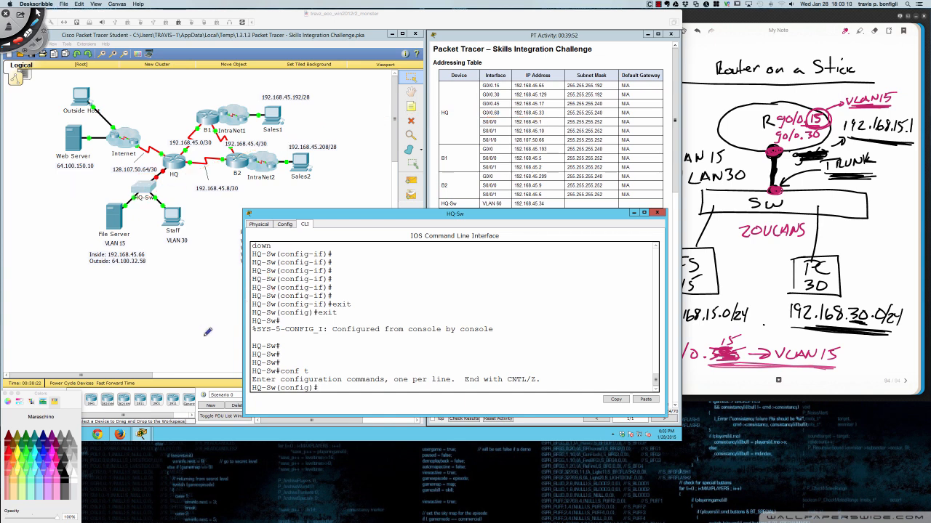
- Leave drawing mode and bring the HQ-Sw command line back to the front
{"action": "key", "text": "Escape"}
{"action": "left_click", "coordinate": [202, 310]}
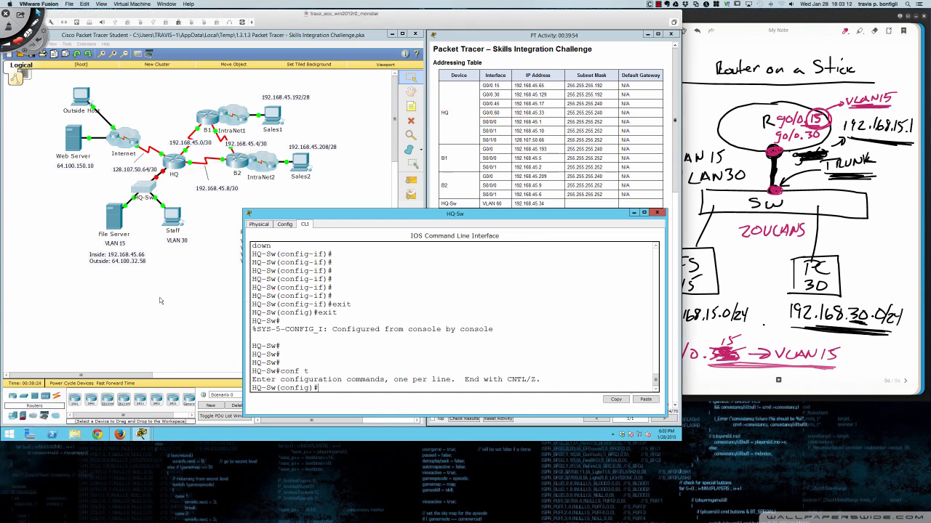
{"action": "left_click", "coordinate": [152, 301]}
{"action": "left_click", "coordinate": [541, 284]}
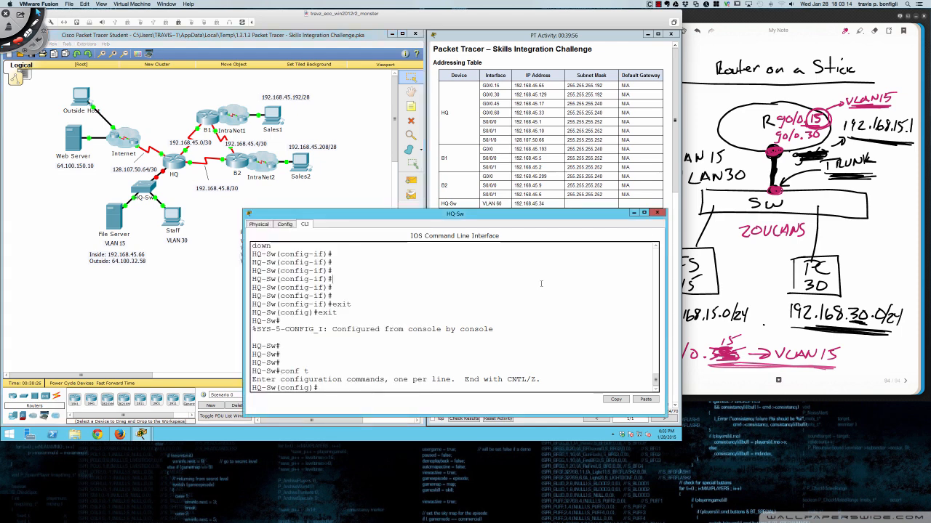
- Set ip default-gateway 192.168.45.33, the G0/0.60 address from the Addressing Table
{"action": "type", "text": "ip"}
{"action": "key", "text": "Return"}
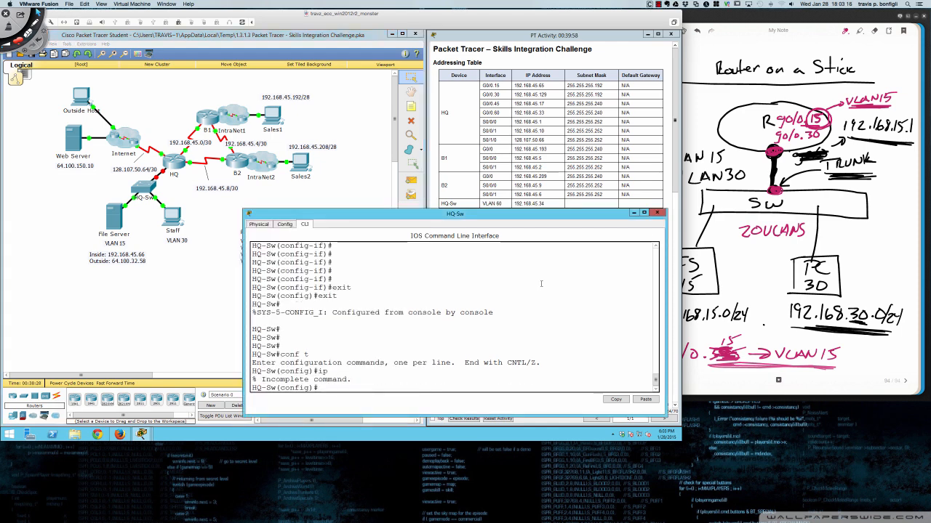
{"action": "type", "text": "ip def"}
{"action": "key", "text": "Tab"}
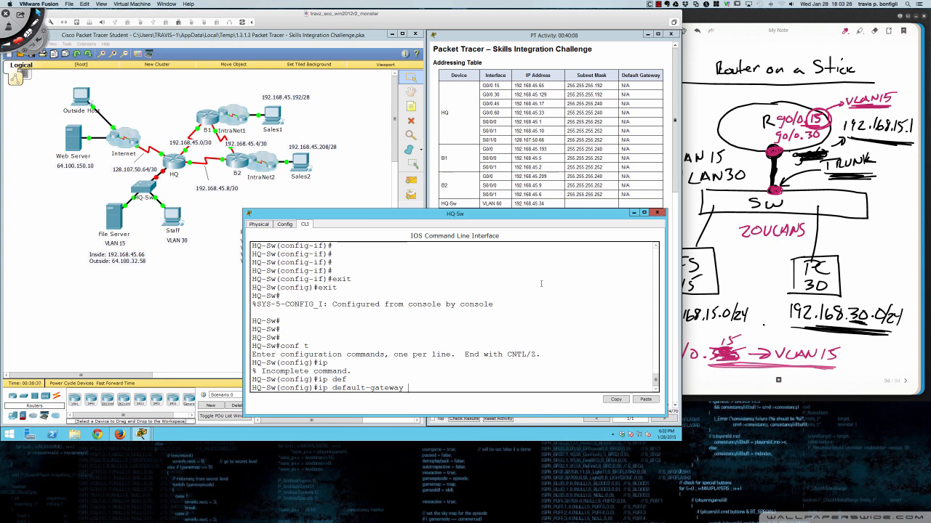
{"action": "type", "text": "192.168.45.33"}
{"action": "left_click_drag", "start_coordinate": [544, 113], "coordinate": [516, 113]}
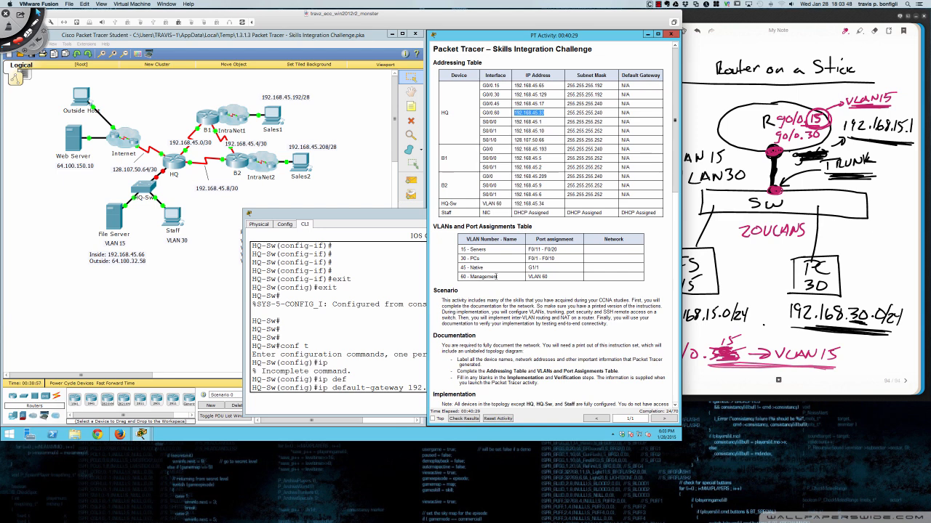
{"action": "left_click", "coordinate": [420, 282]}
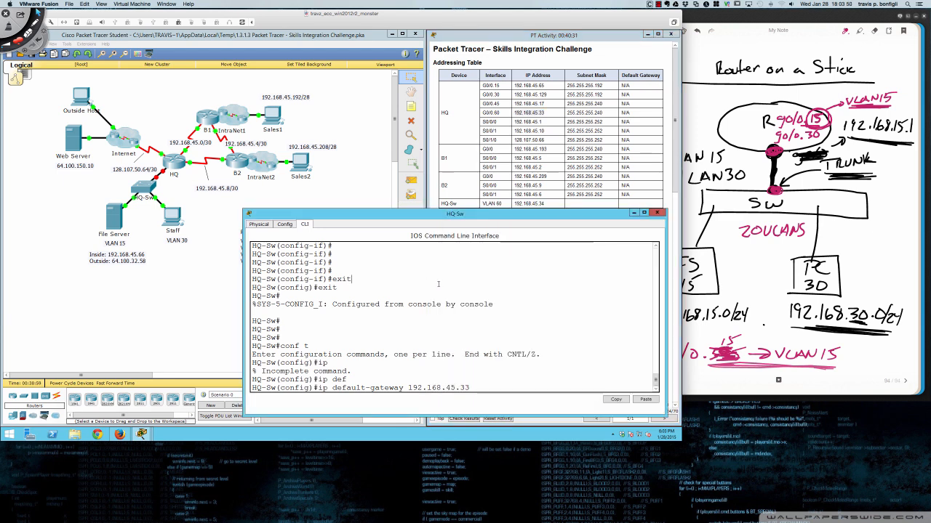
{"action": "key", "text": "Return"}
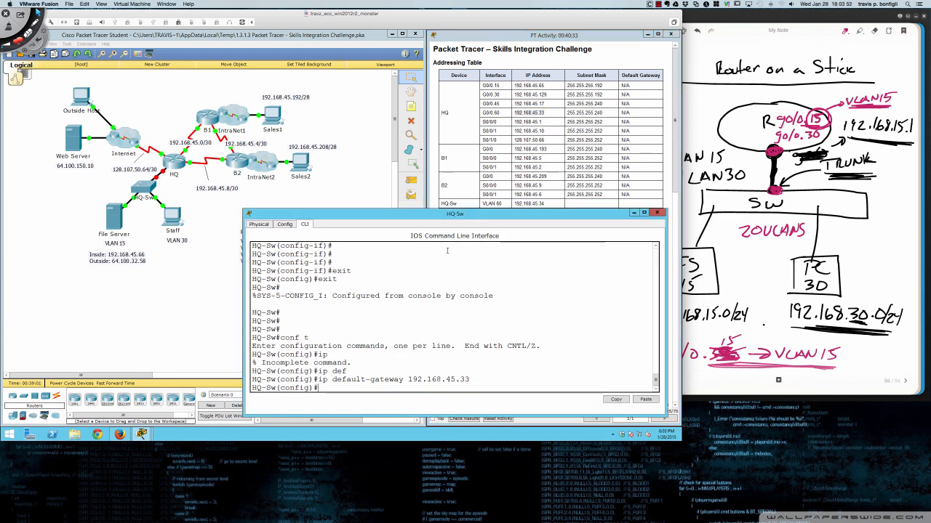
{"action": "left_click_drag", "start_coordinate": [439, 216], "coordinate": [200, 229]}
- Scroll to the Implementation instructions and open the HQ router window, moved lower-left and widened
{"action": "scroll", "coordinate": [468, 320], "scroll_direction": "down", "scroll_amount": 7}
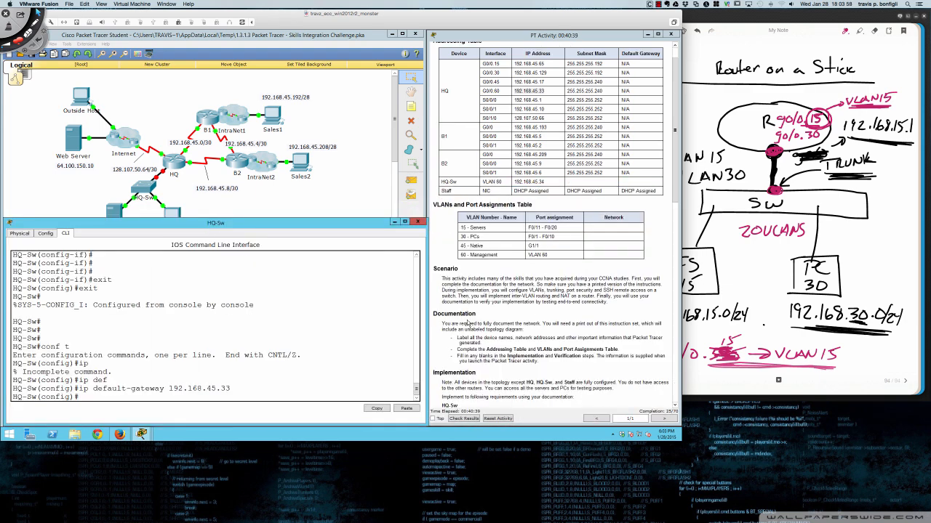
{"action": "scroll", "coordinate": [467, 316], "scroll_direction": "down", "scroll_amount": 1}
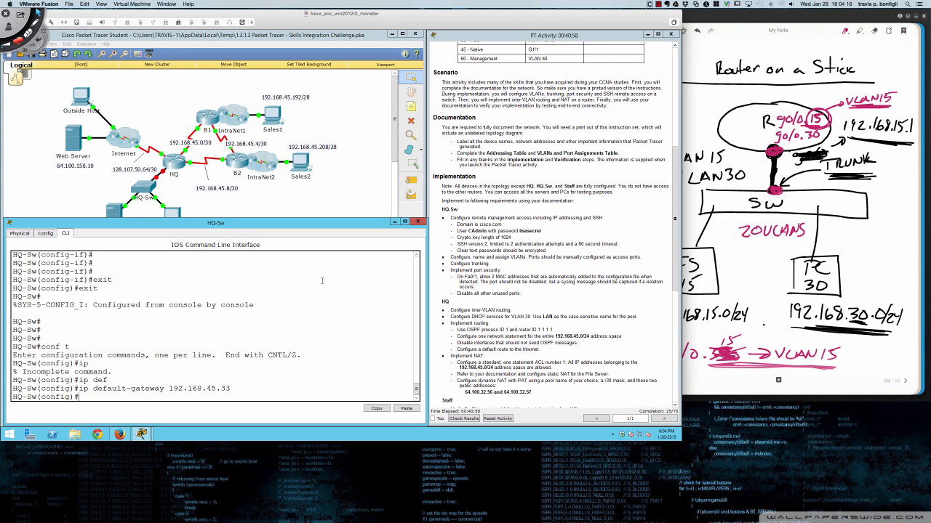
{"action": "left_click", "coordinate": [173, 162]}
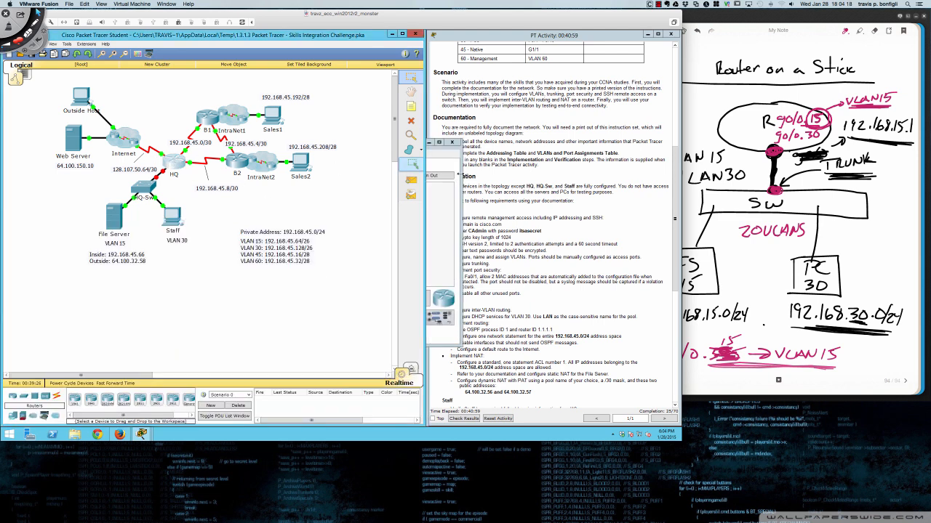
{"action": "left_click_drag", "start_coordinate": [391, 147], "coordinate": [166, 223]}
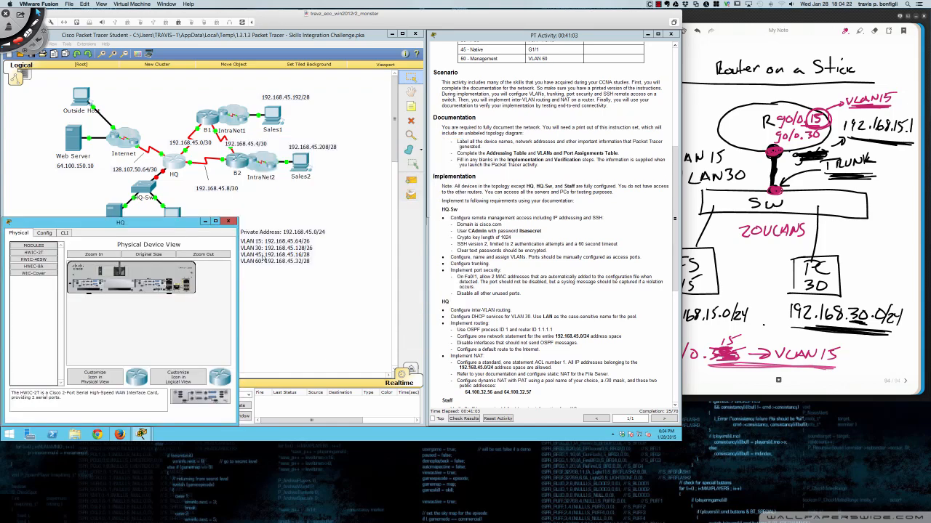
{"action": "left_click_drag", "start_coordinate": [237, 301], "coordinate": [429, 298]}
- On page 94, retrace the 20VLANS underline and loop router, trunk and SW in pink
{"action": "left_click", "coordinate": [743, 261]}
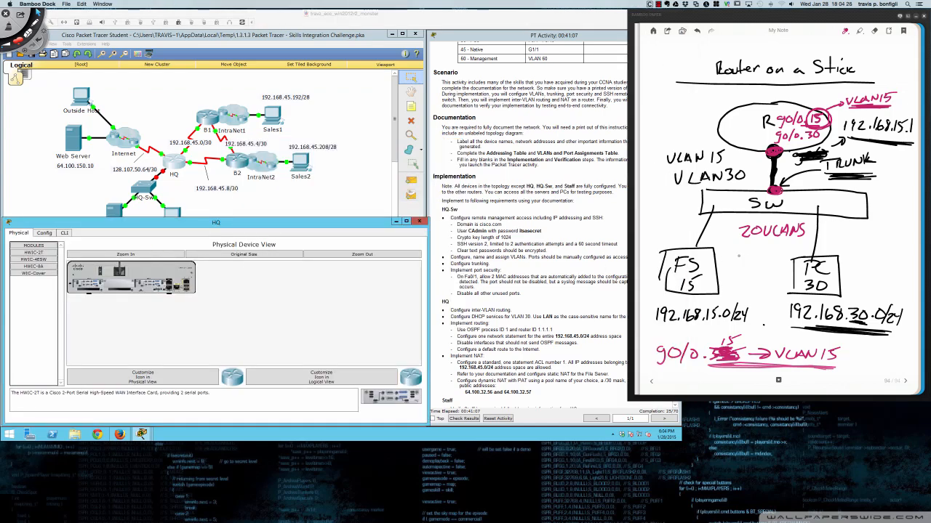
{"action": "left_click", "coordinate": [652, 382]}
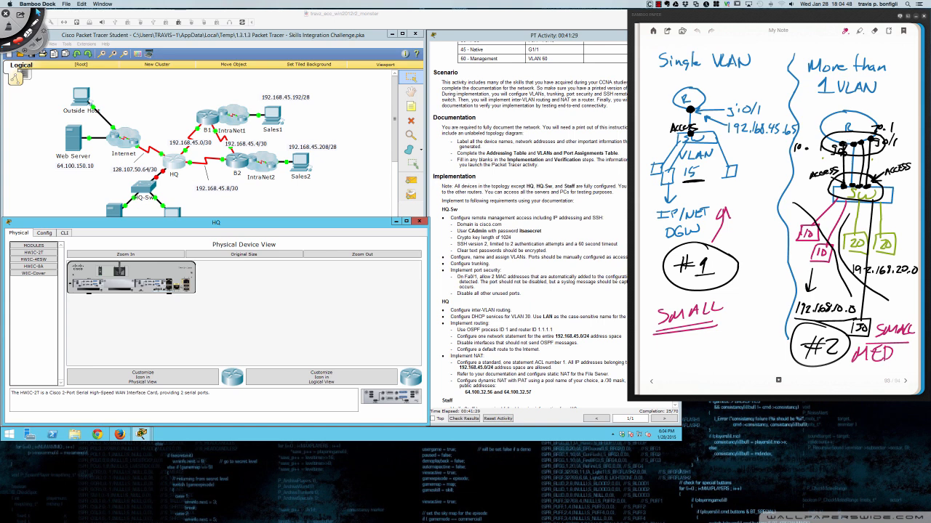
{"action": "left_click", "coordinate": [905, 382]}
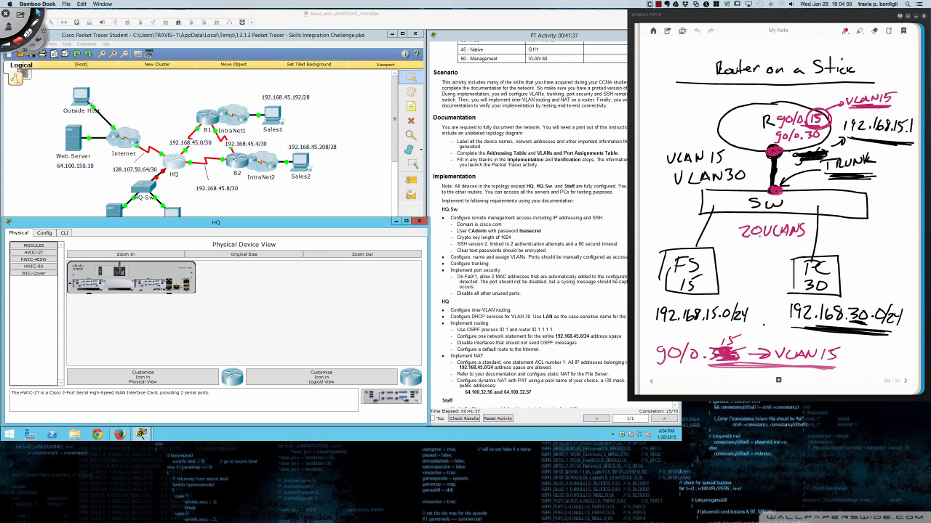
{"action": "mouse_move", "coordinate": [816, 239]}
{"action": "left_mouse_down"}
{"action": "mouse_move", "coordinate": [752, 241]}
{"action": "mouse_move", "coordinate": [818, 240]}
{"action": "left_mouse_up"}
{"action": "mouse_move", "coordinate": [763, 137]}
{"action": "left_mouse_down"}
{"action": "mouse_move", "coordinate": [815, 182]}
{"action": "mouse_move", "coordinate": [749, 144]}
{"action": "left_mouse_up"}
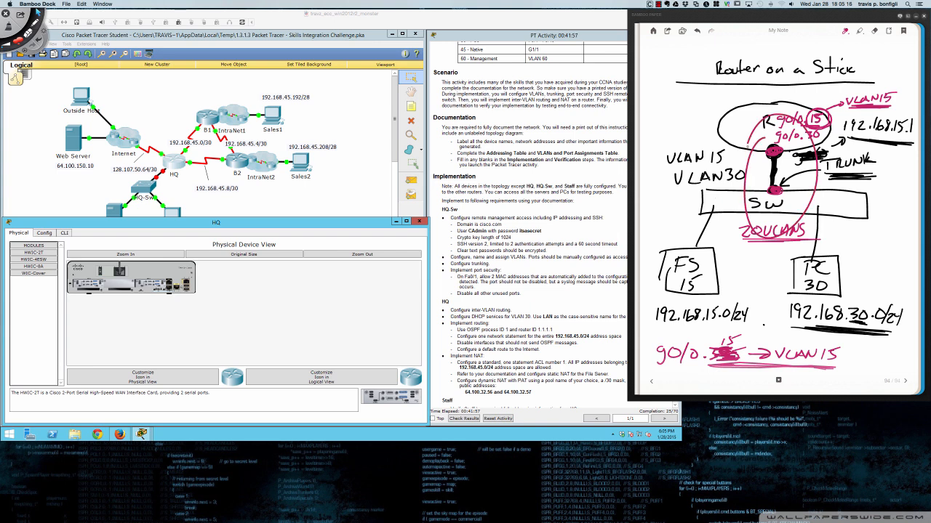
- Open the HQ router's command line in Packet Tracer and enter privileged mode with 'en'
{"action": "left_click", "coordinate": [368, 192]}
{"action": "left_click", "coordinate": [64, 232]}
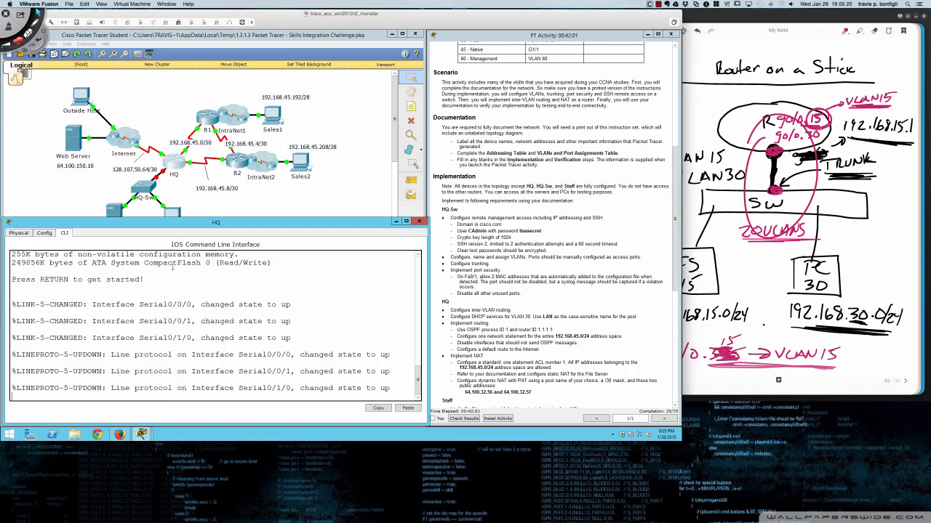
{"action": "key", "text": "Return"}
{"action": "key", "text": "Return"}
{"action": "key", "text": "Return"}
{"action": "key", "text": "Return"}
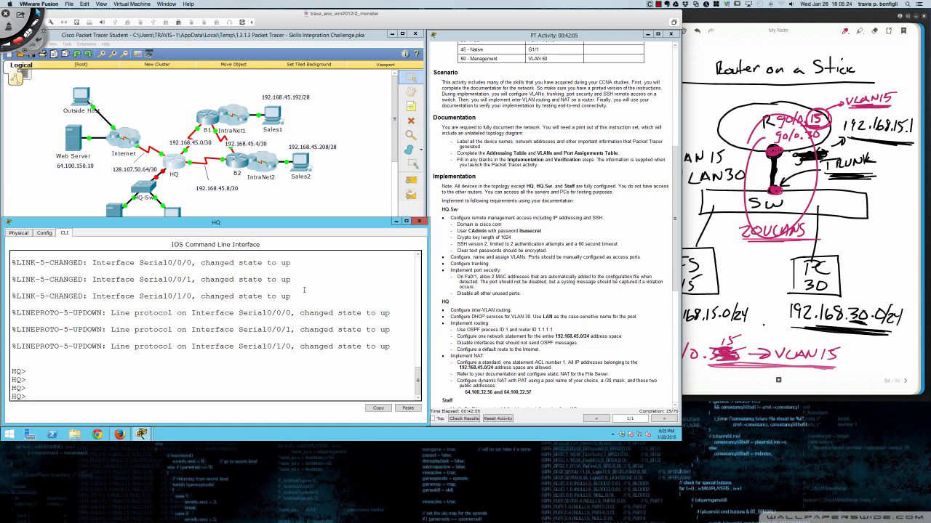
{"action": "type", "text": "en"}
{"action": "key", "text": "Return"}
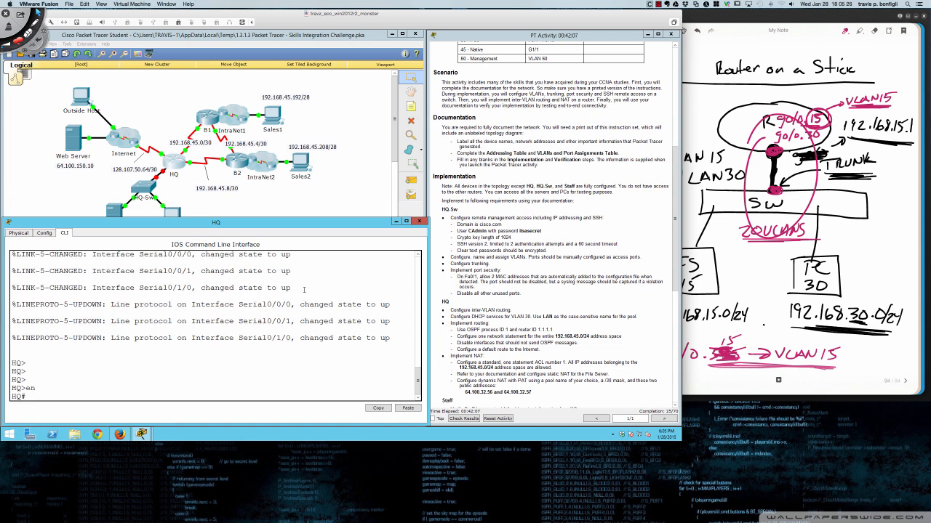
{"action": "key", "text": "Return"}
{"action": "key", "text": "Return"}
{"action": "key", "text": "Return"}
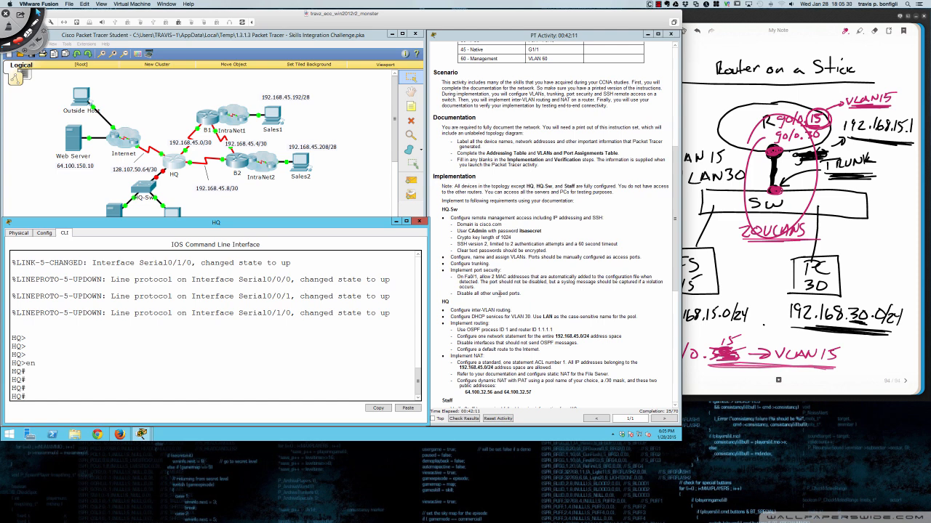
- Restart the HQ console session, re-enter privileged mode, and enter global configuration with 'conf t'
{"action": "scroll", "coordinate": [536, 307], "scroll_direction": "up", "scroll_amount": 3}
{"action": "scroll", "coordinate": [537, 307], "scroll_direction": "up", "scroll_amount": 4}
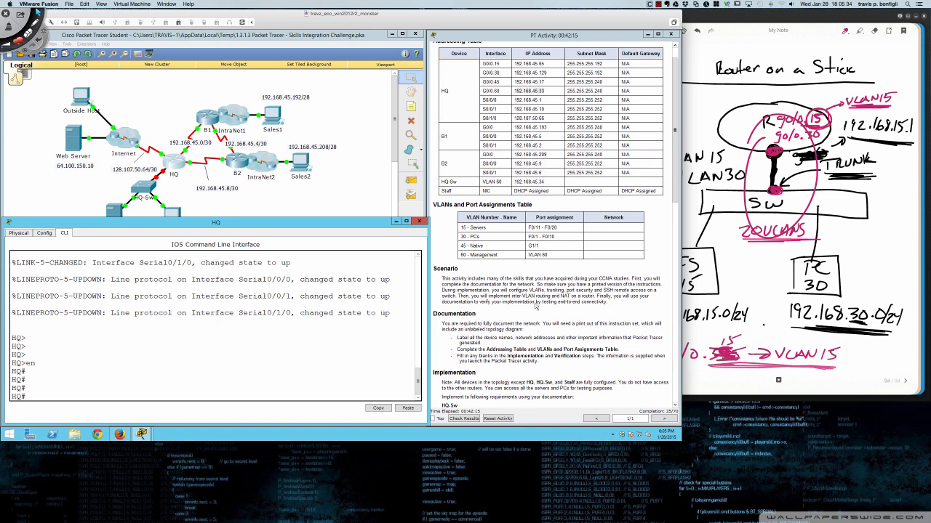
{"action": "type", "text": "conf"}
{"action": "key", "text": "BackSpace"}
{"action": "key", "text": "BackSpace"}
{"action": "key", "text": "BackSpace"}
{"action": "key", "text": "BackSpace"}
{"action": "type", "text": "exit"}
{"action": "key", "text": "Return"}
{"action": "key", "text": "Return"}
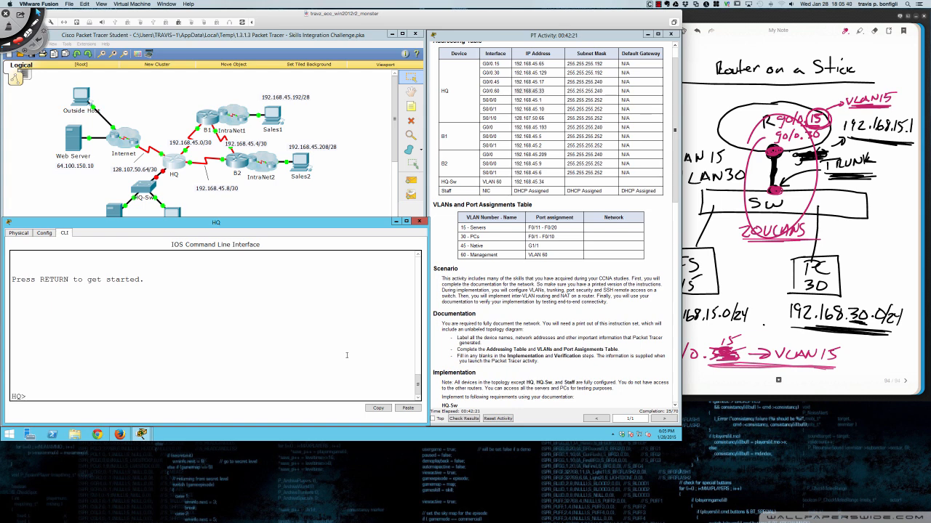
{"action": "type", "text": "en"}
{"action": "key", "text": "Return"}
{"action": "type", "text": "conf t"}
{"action": "key", "text": "BackSpace"}
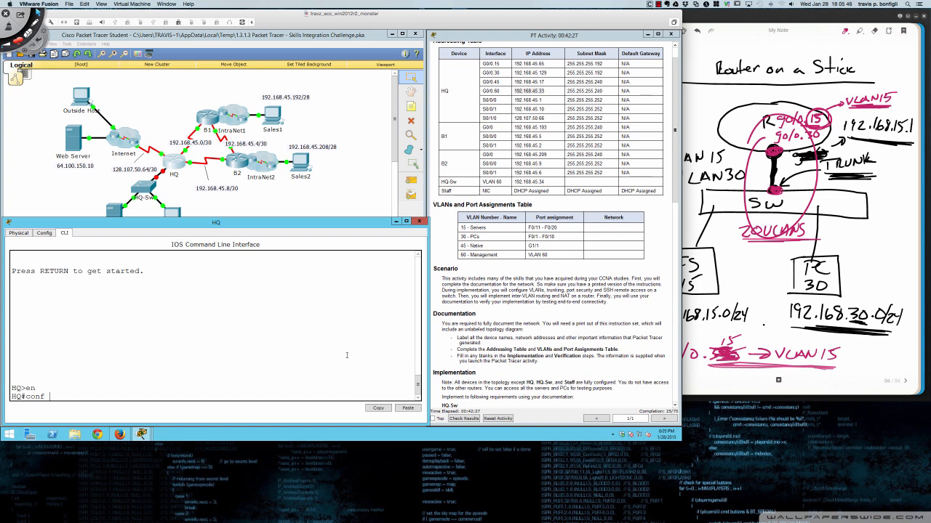
{"action": "type", "text": "t"}
{"action": "key", "text": "Return"}
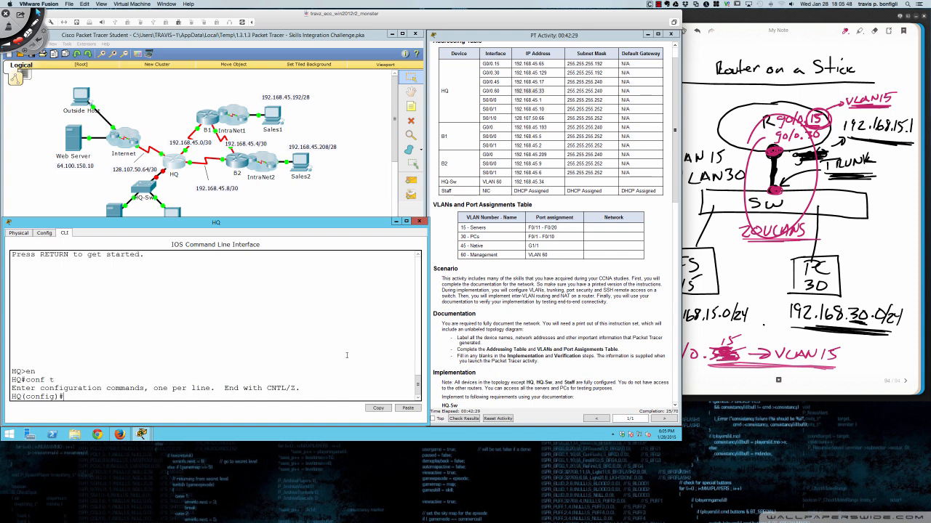
{"action": "key", "text": "Return"}
{"action": "key", "text": "Return"}
{"action": "key", "text": "Return"}
{"action": "type", "text": "i"}
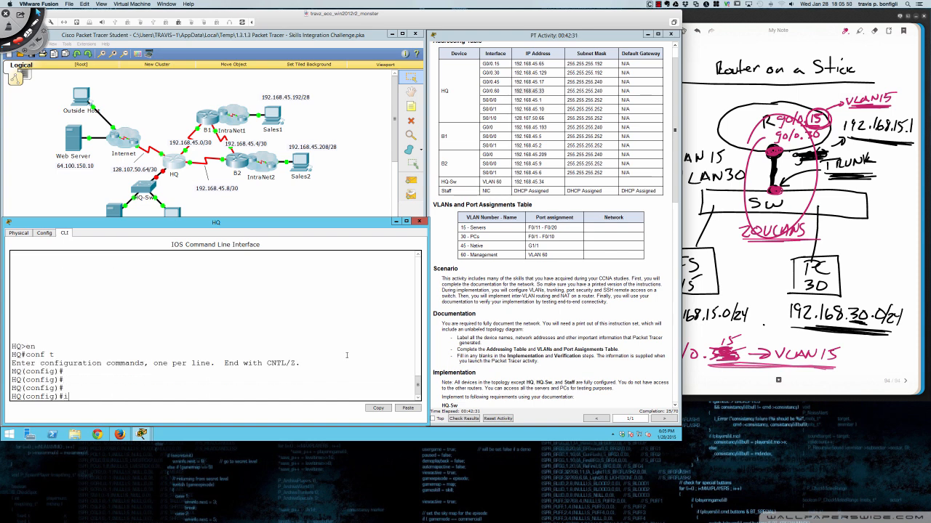
{"action": "type", "text": "nt g0/0.15"}
- Enter subinterface g0/0.15 and tag it with dot1Q encapsulation for VLAN 15
{"action": "key", "text": "Return"}
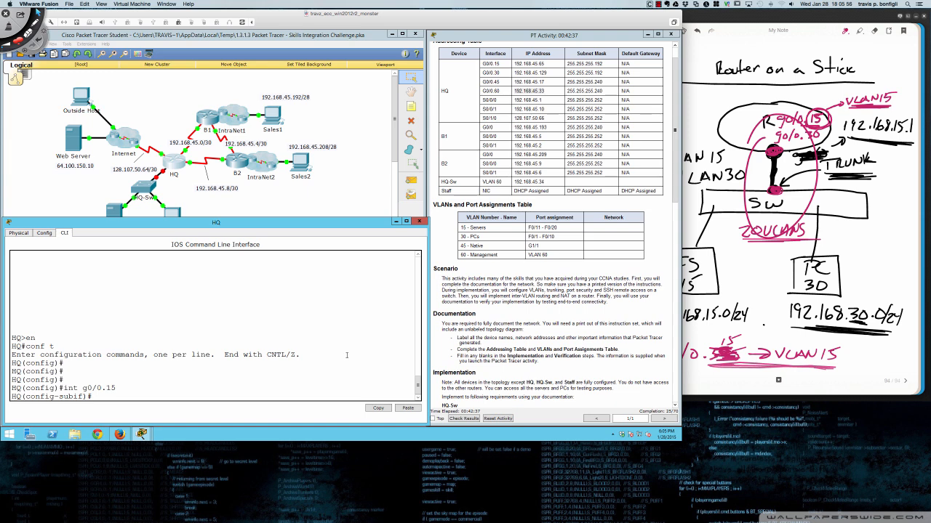
{"action": "type", "text": "enc"}
{"action": "key", "text": "Tab"}
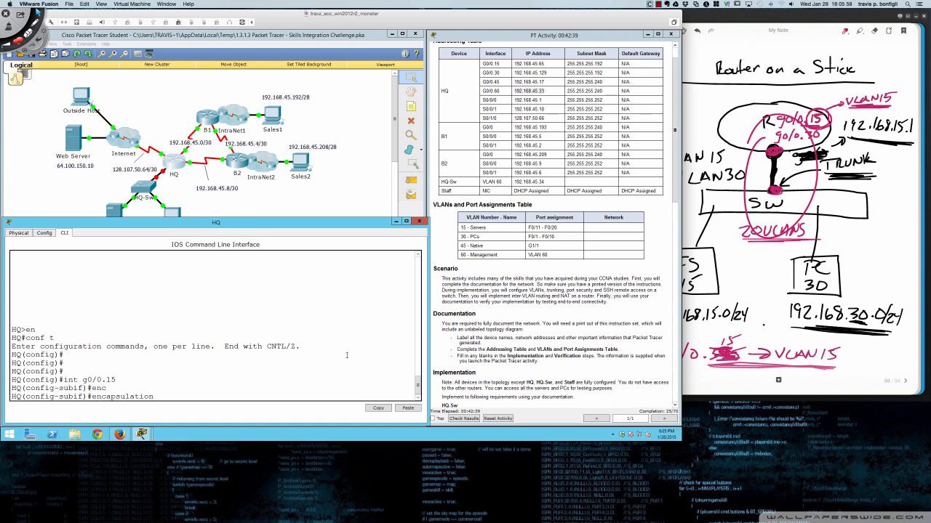
{"action": "type", "text": "do"}
{"action": "key", "text": "Tab"}
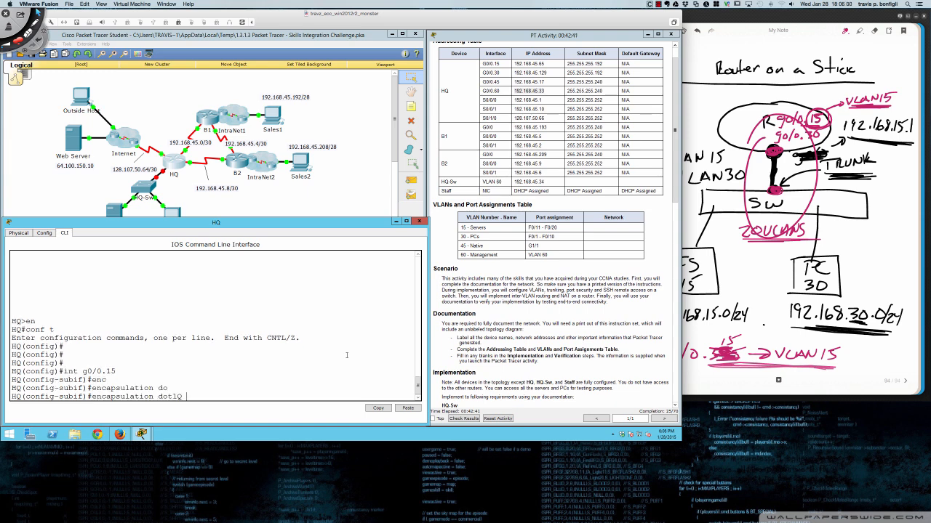
{"action": "type", "text": "?"}
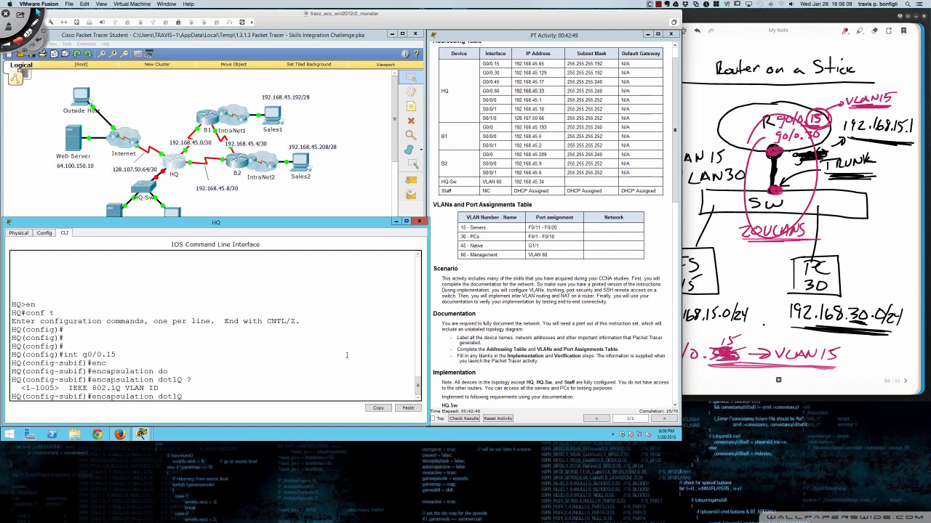
{"action": "type", "text": "15"}
{"action": "key", "text": "Return"}
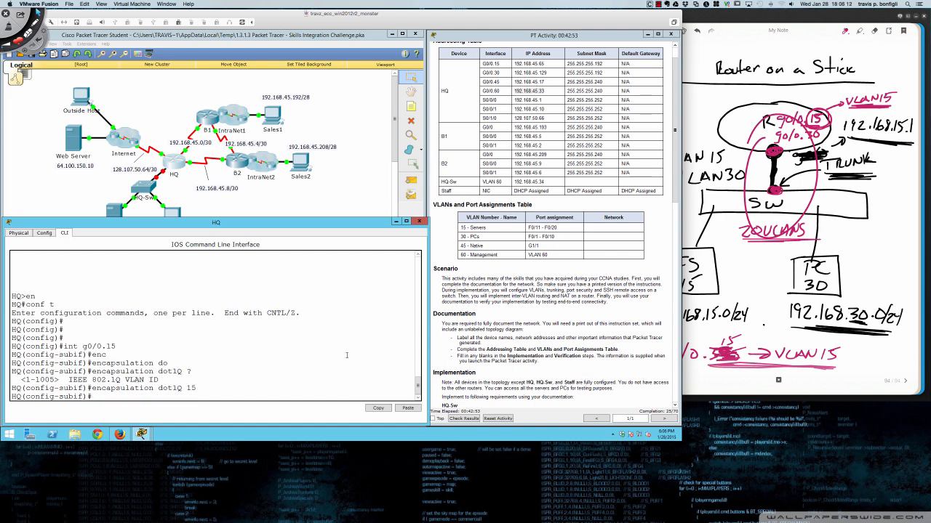
- Assign 192.168.45.65 255.255.255.192 to subinterface g0/0.15
{"action": "type", "text": "ip add"}
{"action": "key", "text": "Tab"}
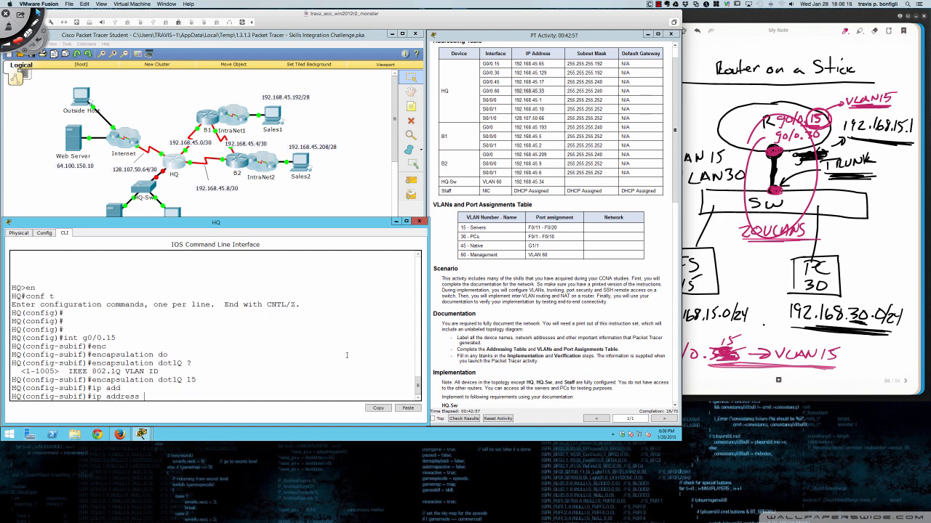
{"action": "type", "text": "192.168.45.65 255.255.255.192"}
{"action": "key", "text": "Return"}
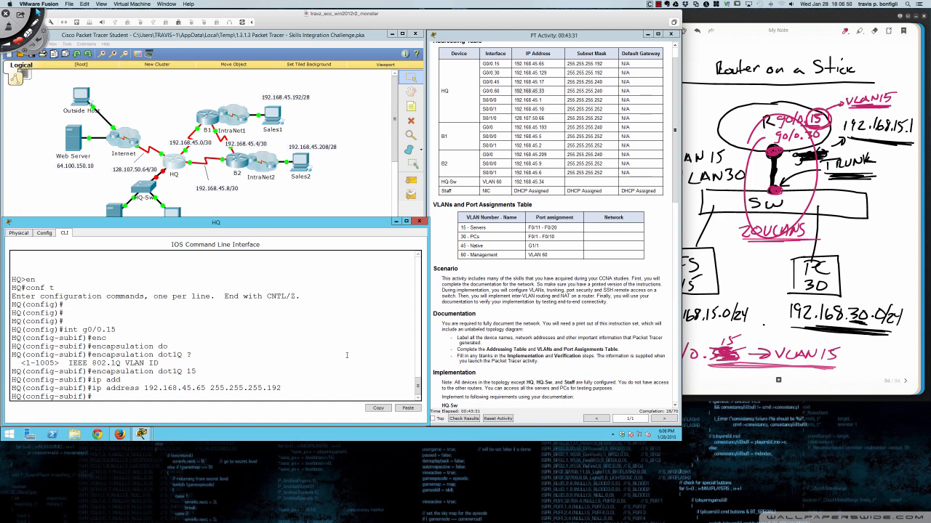
- Page through 'do sh run' to confirm g0/0.15 shows dot1Q 15 and 192.168.45.65 255.255.255.192
{"action": "type", "text": "do sh run"}
{"action": "key", "text": "Return"}
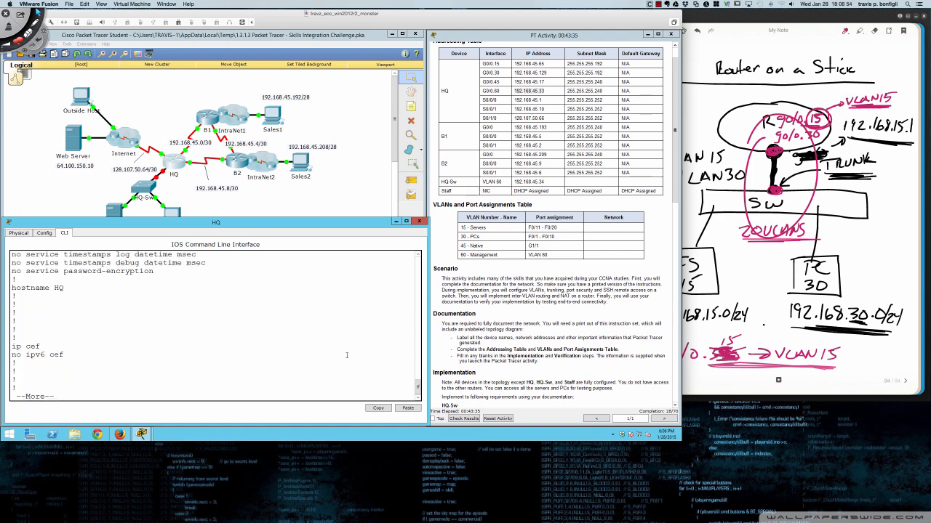
{"action": "key", "text": "Return"}
{"action": "key", "text": "Return"}
{"action": "key", "text": "Return"}
{"action": "key", "text": "Return"}
{"action": "key", "text": "Return"}
{"action": "key", "text": "Return"}
{"action": "key", "text": "Return"}
{"action": "key", "text": "Return"}
{"action": "key", "text": "Return"}
{"action": "key", "text": "Return"}
{"action": "key", "text": "Return"}
{"action": "key", "text": "Return"}
{"action": "key", "text": "Return"}
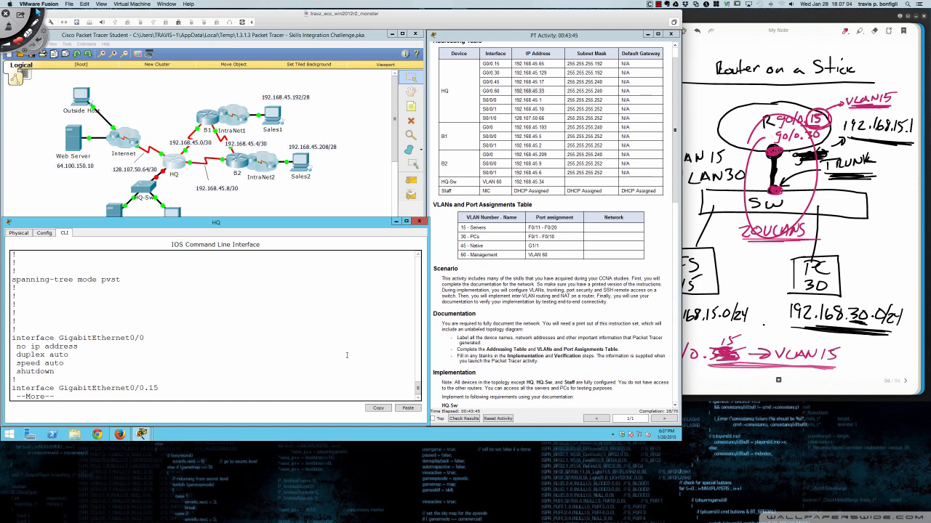
{"action": "key", "text": "Return"}
{"action": "key", "text": "Return"}
{"action": "key", "text": "Return"}
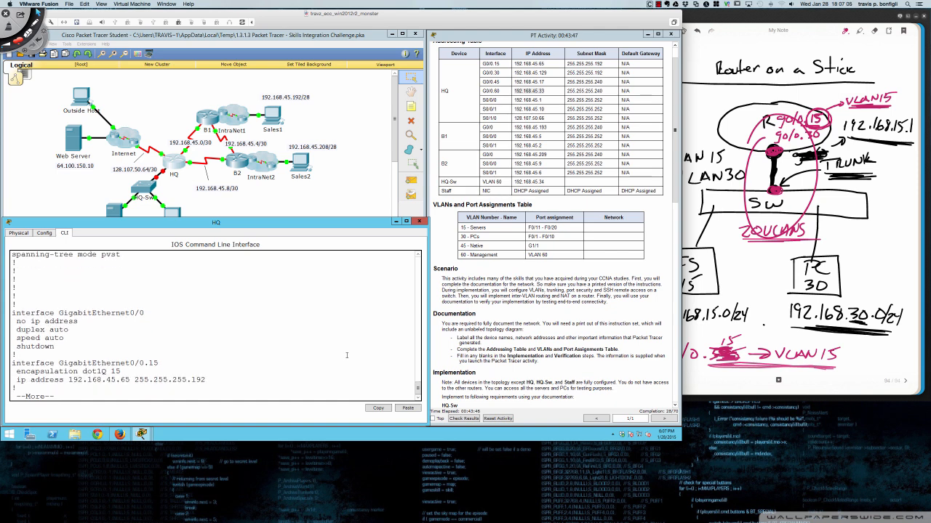
{"action": "key", "text": "Return"}
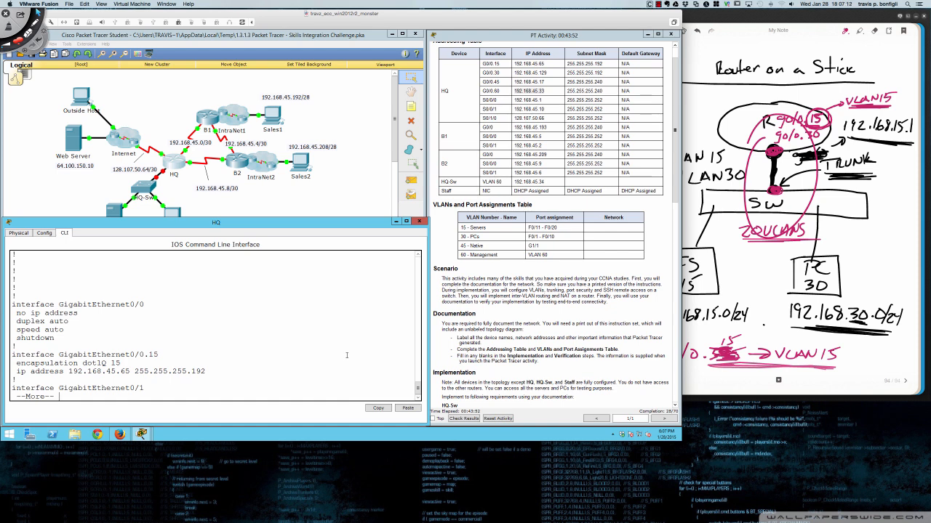
{"action": "type", "text": "qint g"}
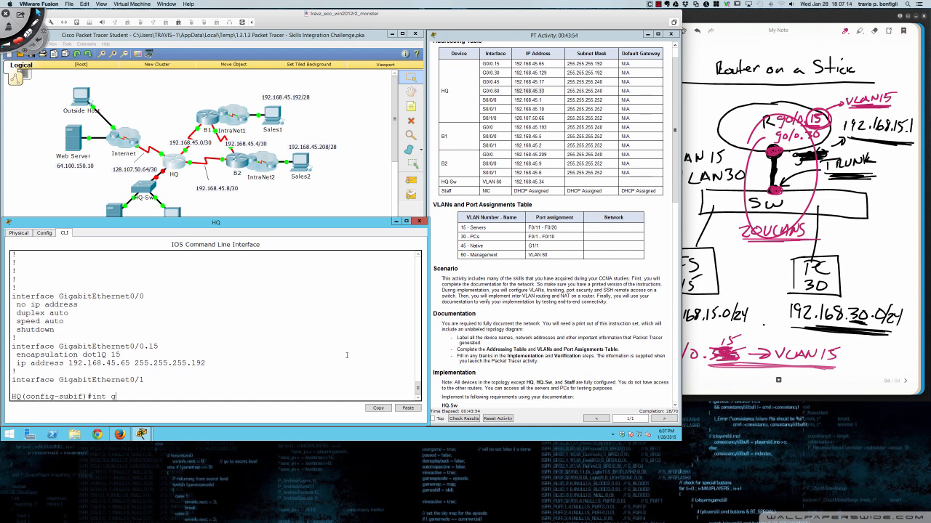
{"action": "type", "text": "i0/0.30"}
- Enter gi0/0.30 and try assigning 192.168.45.129 255.255.255.192, which is refused without encapsulation
{"action": "key", "text": "Return"}
{"action": "key", "text": "Return"}
{"action": "key", "text": "Return"}
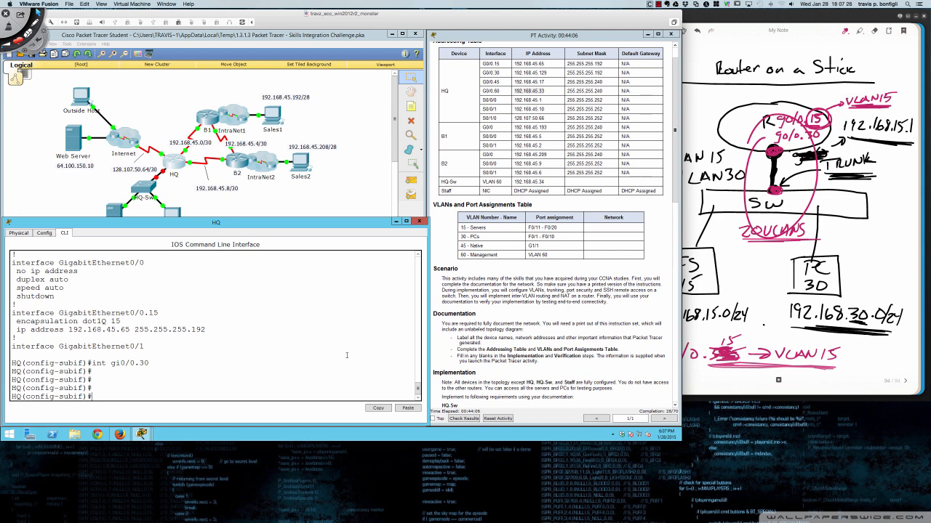
{"action": "type", "text": "ip add 192.168.45.129"}
{"action": "key", "text": "Return"}
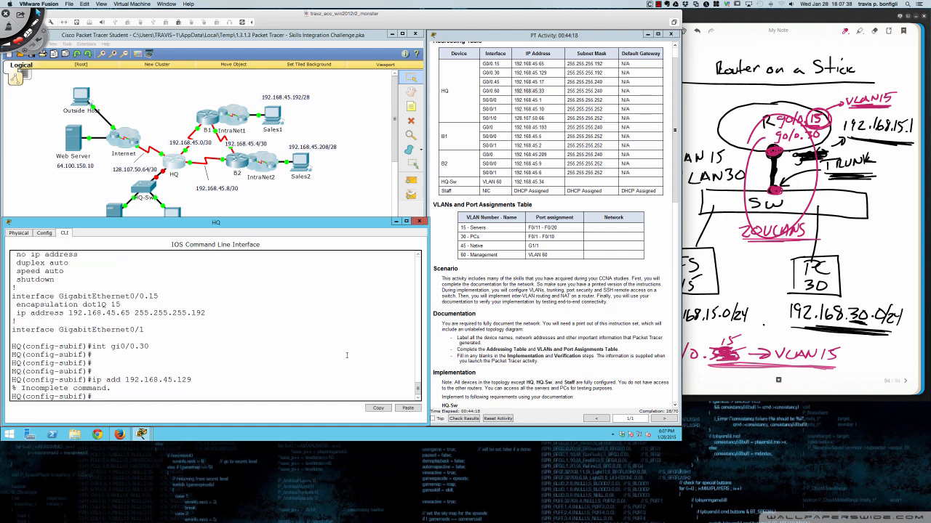
{"action": "key", "text": "Up"}
{"action": "type", "text": "255.255.255.192"}
{"action": "key", "text": "Return"}
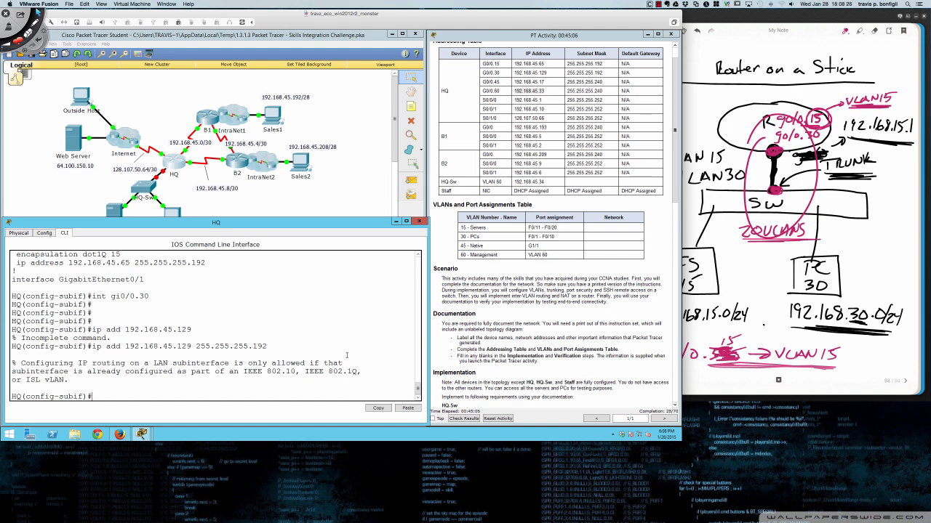
- Tag gi0/0.30 as dot1Q VLAN 30 and assign it 192.168.45.129 255.255.255.192
{"action": "type", "text": "enca"}
{"action": "key", "text": "Tab"}
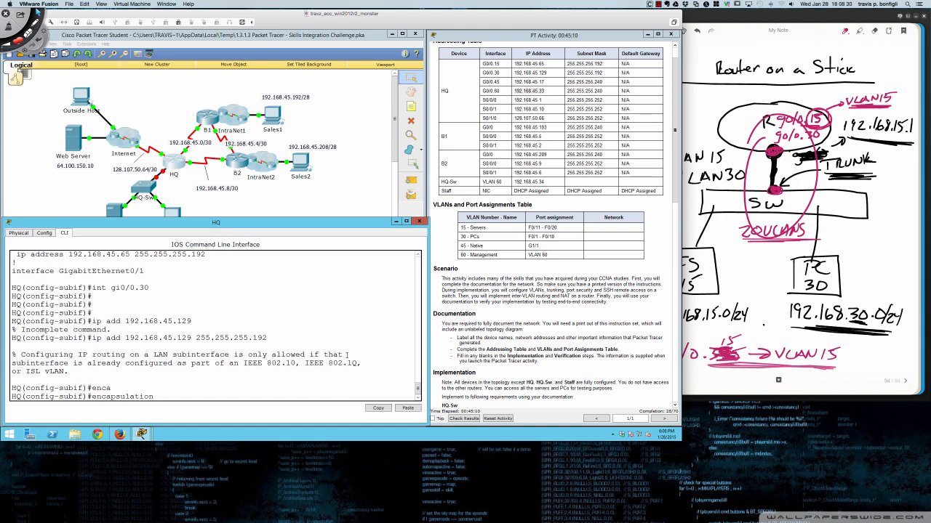
{"action": "type", "text": "do"}
{"action": "key", "text": "Tab"}
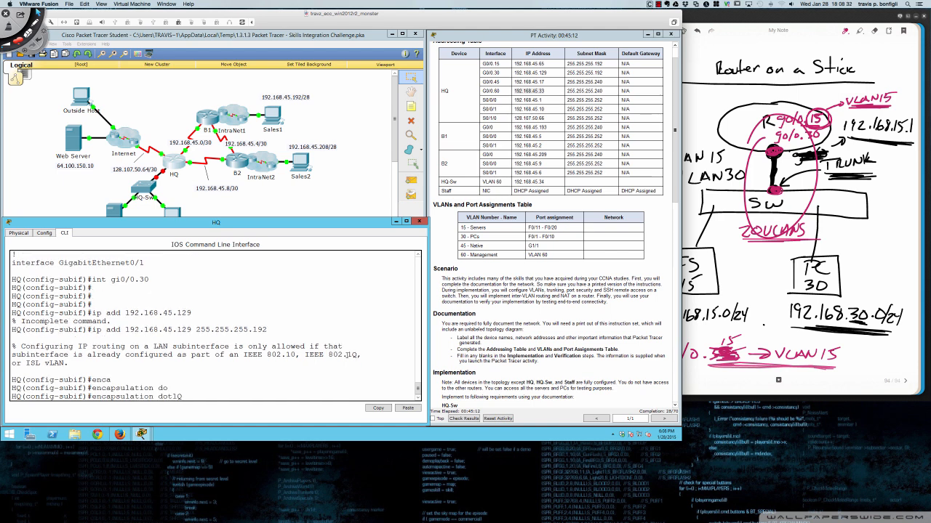
{"action": "type", "text": "30"}
{"action": "key", "text": "Return"}
{"action": "type", "text": "ip add 192.168.45.129 255.255.255.192"}
{"action": "key", "text": "Return"}
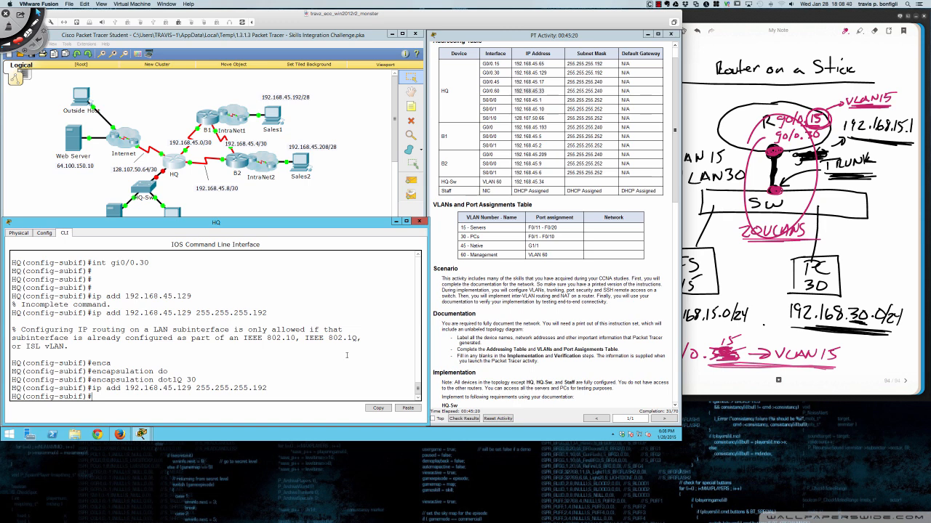
{"action": "key", "text": "Return"}
{"action": "key", "text": "Return"}
- Create subinterface gi0/0.45 with dot1Q encapsulation for VLAN 45
{"action": "type", "text": "in"}
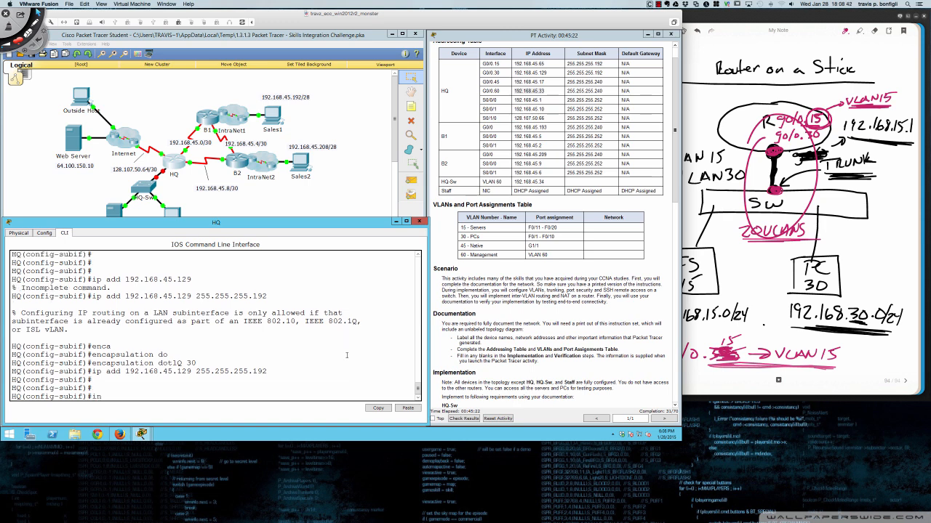
{"action": "type", "text": "t gi0/0.45"}
{"action": "key", "text": "Return"}
{"action": "type", "text": "enc"}
{"action": "key", "text": "Tab"}
{"action": "type", "text": "dot"}
{"action": "key", "text": "Tab"}
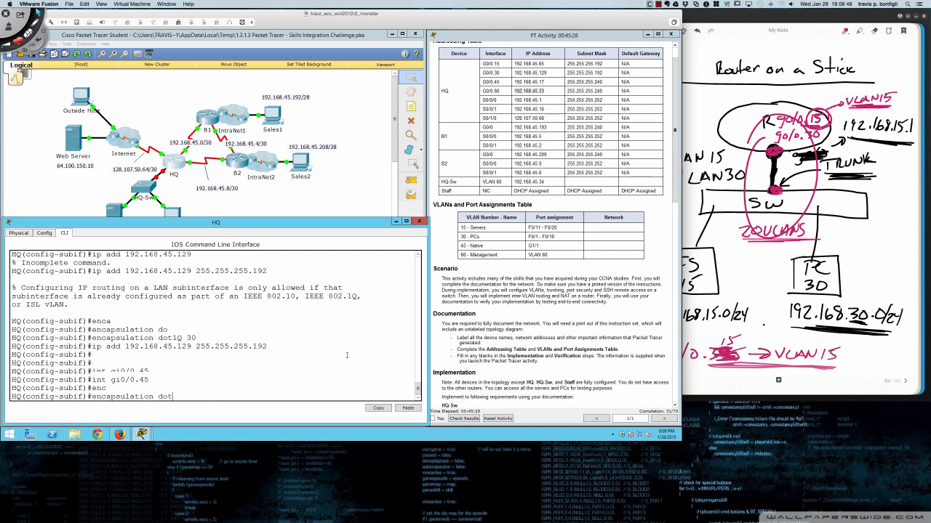
{"action": "type", "text": "45"}
{"action": "key", "text": "Return"}
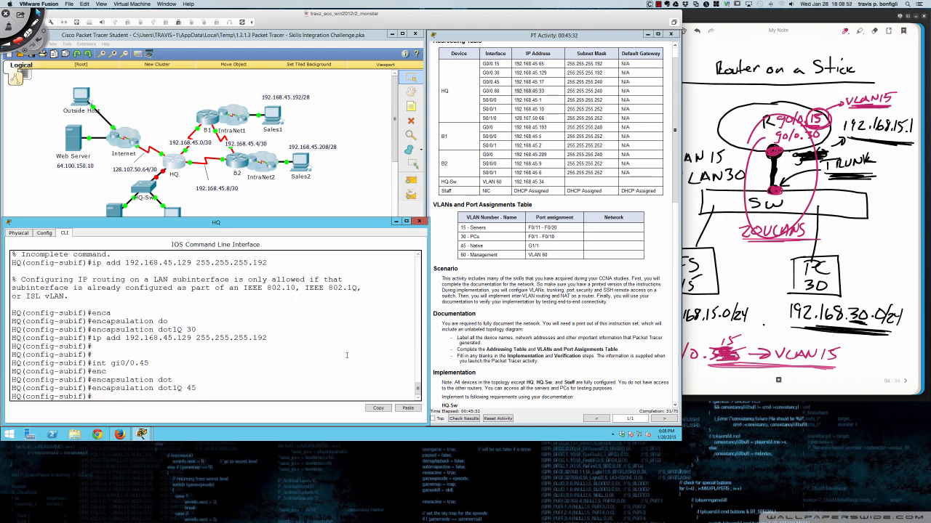
{"action": "type", "text": "ip add 192.168.45.17 255.255.255.240"}
- Give gi0/0.45 address 192.168.45.17 255.255.255.240, then create gi0/0.60 tagged dot1Q VLAN 60
{"action": "key", "text": "Return"}
{"action": "type", "text": "int "}
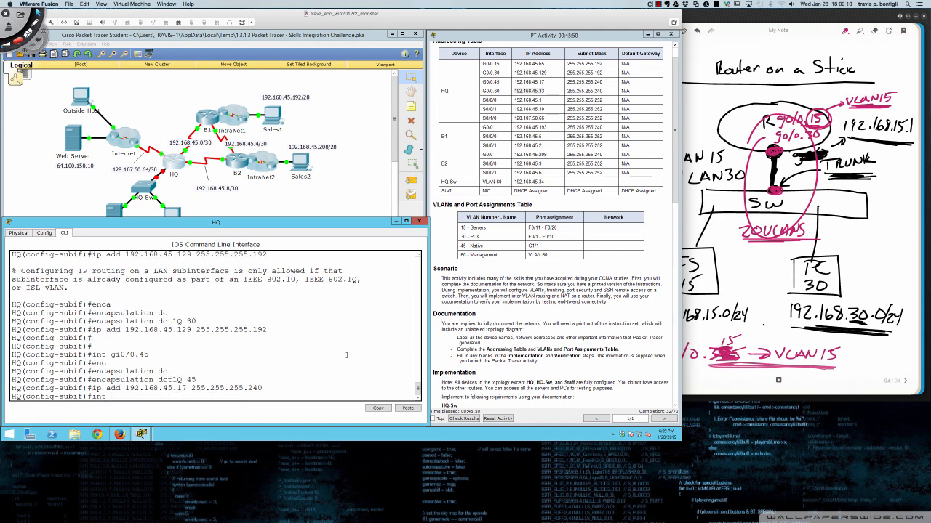
{"action": "type", "text": "gi0/0.60"}
{"action": "key", "text": "Return"}
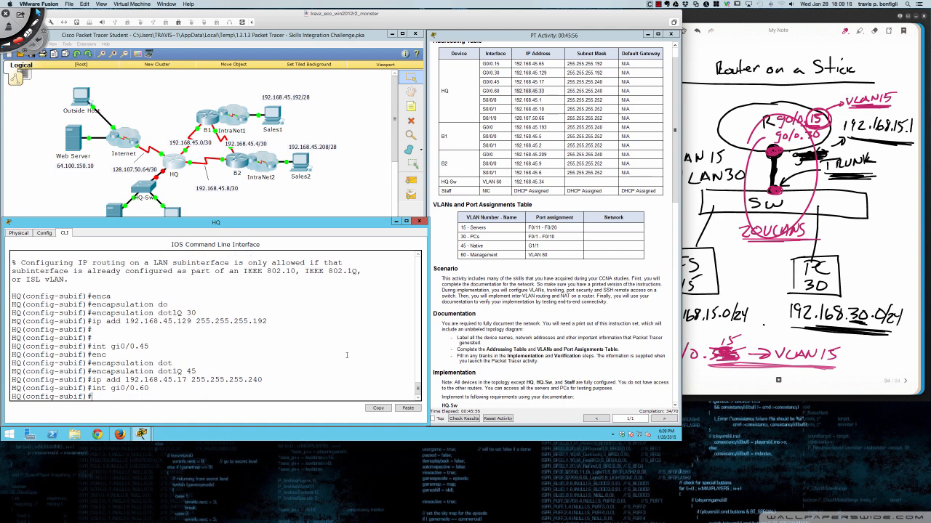
{"action": "type", "text": "enc"}
{"action": "key", "text": "Tab"}
{"action": "type", "text": "dot"}
{"action": "key", "text": "Tab"}
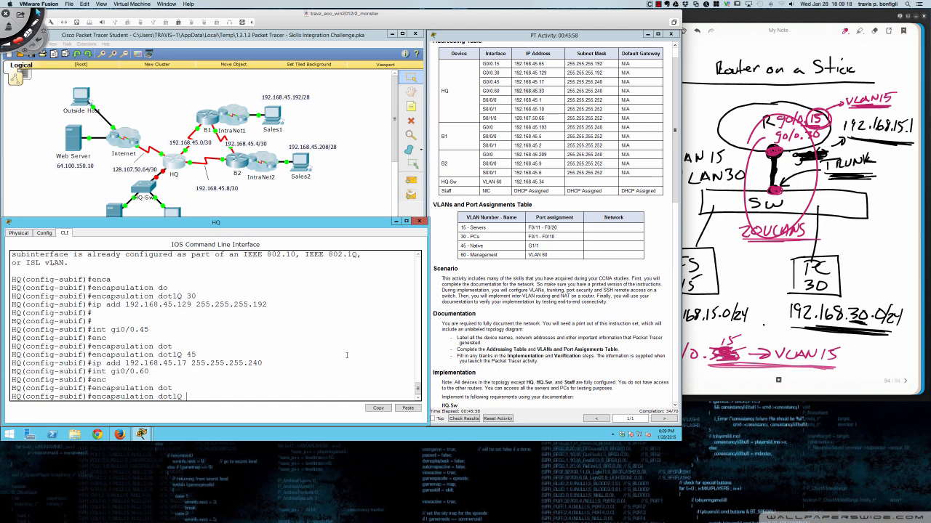
{"action": "type", "text": "60"}
{"action": "key", "text": "Return"}
- Assign 192.168.45.33 255.255.255.240 to gi0/0.60 and exit subinterface configuration
{"action": "type", "text": "ip add"}
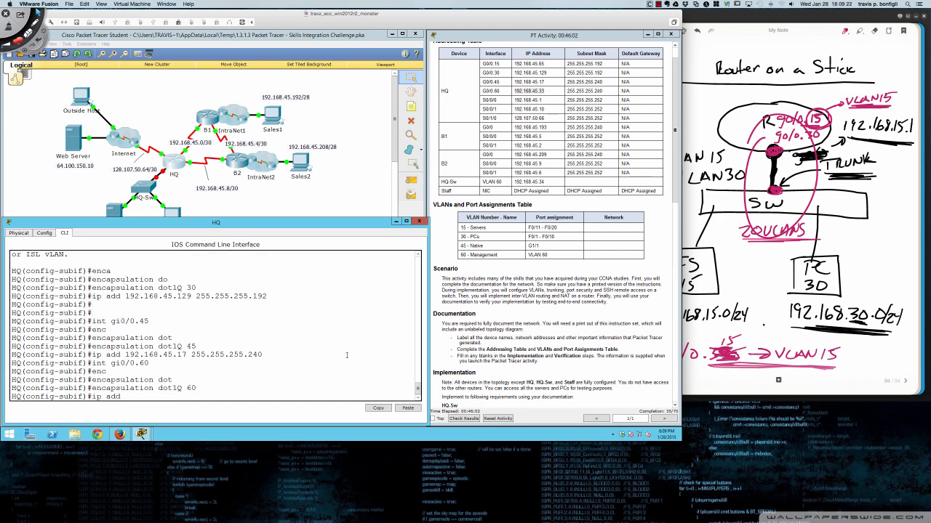
{"action": "type", "text": " 192.168.45.33"}
{"action": "key", "text": "Return"}
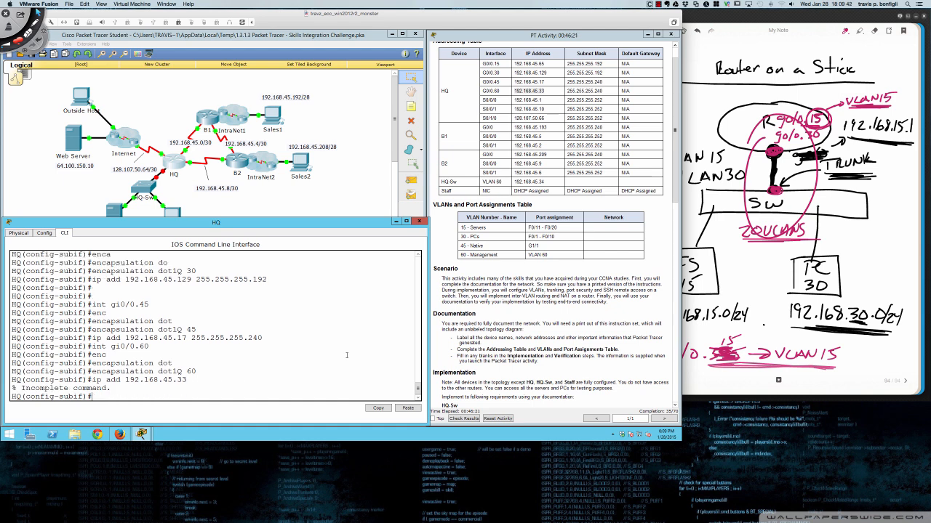
{"action": "key", "text": "Up"}
{"action": "type", "text": "255.255.255.24"}
{"action": "key", "text": "Return"}
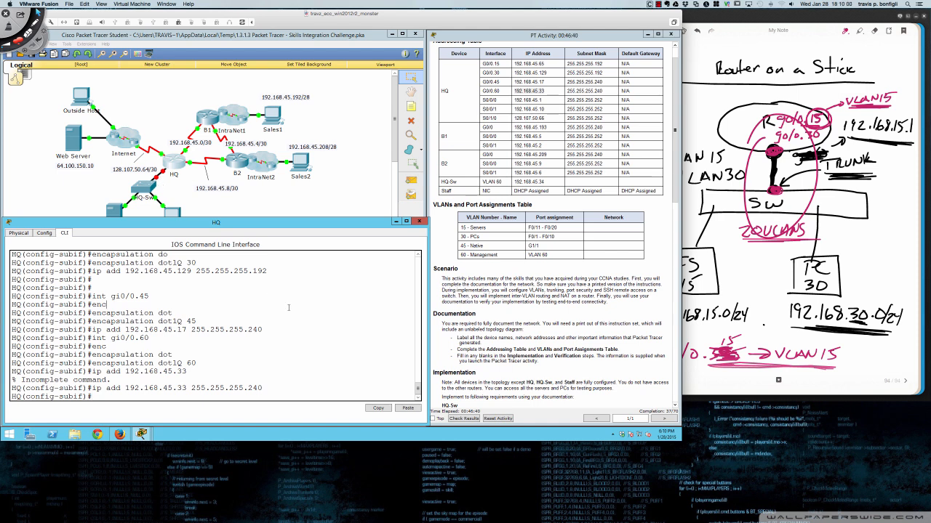
{"action": "type", "text": "exit"}
{"action": "key", "text": "Return"}
- Run 'no shut' on interface gi0/0 so subinterfaces .15, .30, .45 and .60 come up
{"action": "type", "text": "int gi"}
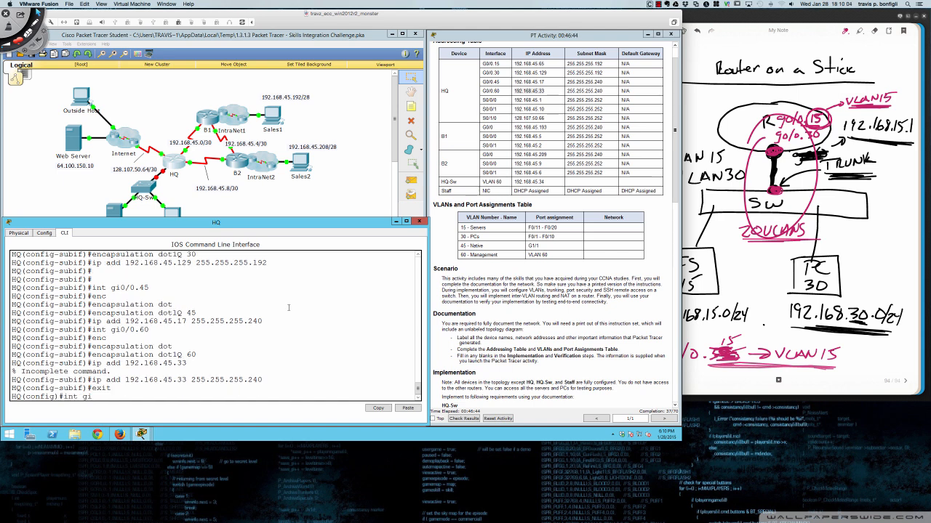
{"action": "type", "text": "0/0"}
{"action": "key", "text": "Return"}
{"action": "type", "text": "no shut"}
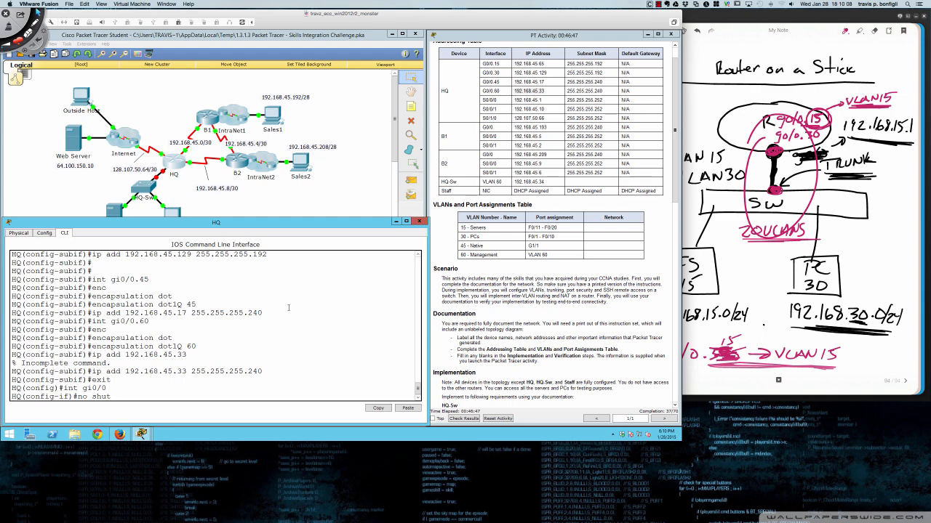
{"action": "key", "text": "Return"}
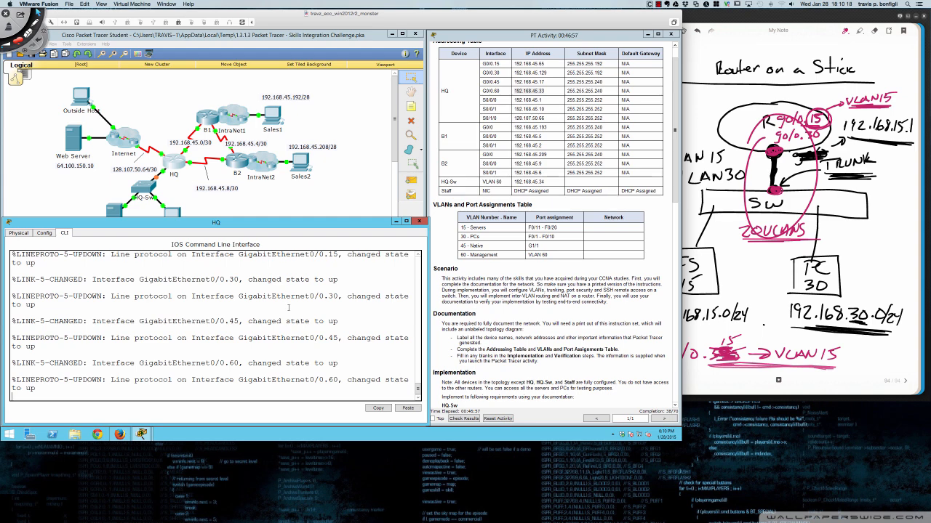
{"action": "key", "text": "Return"}
{"action": "key", "text": "Return"}
{"action": "key", "text": "Return"}
{"action": "key", "text": "Return"}
{"action": "key", "text": "Return"}
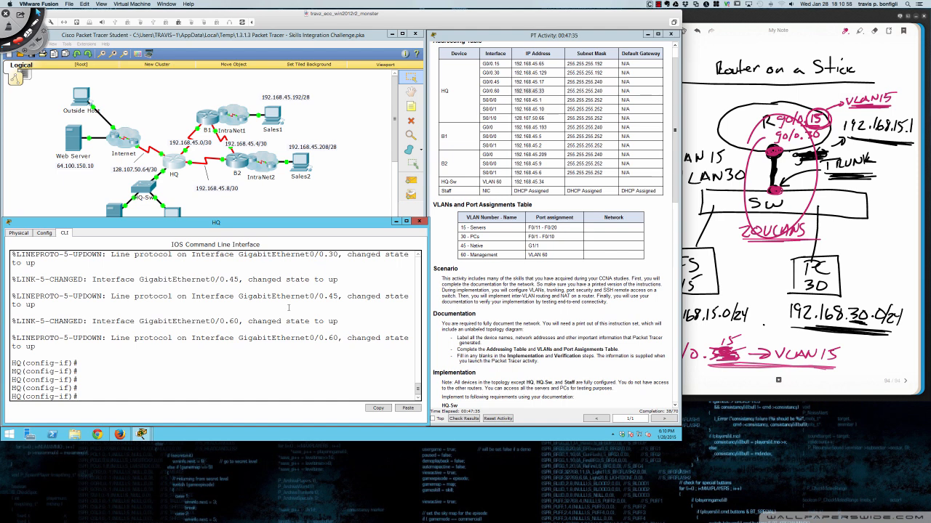
- On a new Bamboo Paper page, write 'ieee' and 'Legacy 802.1D STP', double-underlining ieee
{"action": "left_click", "coordinate": [716, 310]}
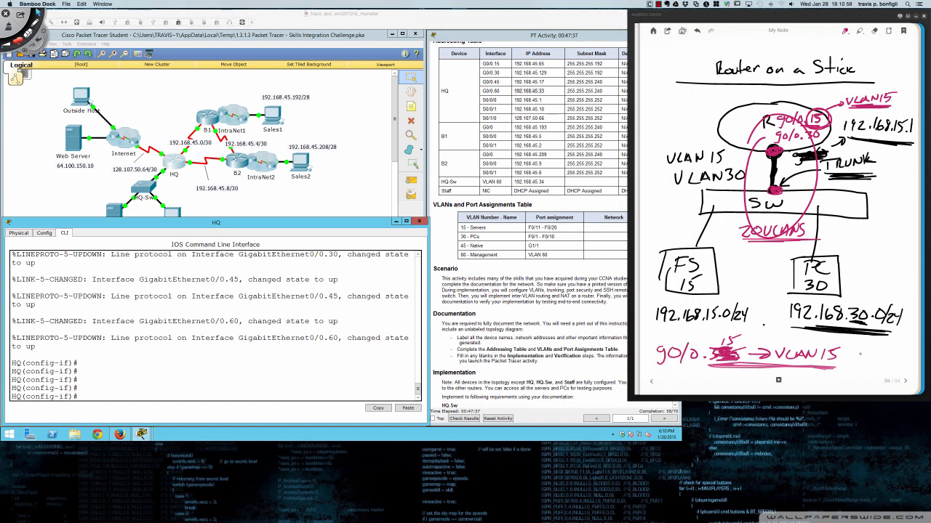
{"action": "left_click", "coordinate": [904, 381]}
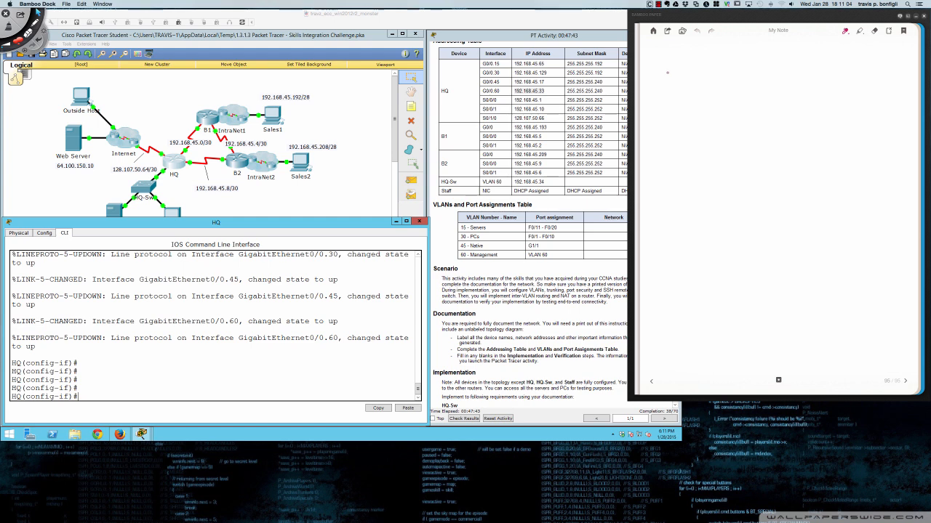
{"action": "mouse_move", "coordinate": [667, 76]}
{"action": "left_mouse_down"}
{"action": "mouse_move", "coordinate": [666, 89]}
{"action": "mouse_move", "coordinate": [681, 83]}
{"action": "left_mouse_up"}
{"action": "mouse_move", "coordinate": [684, 81]}
{"action": "left_mouse_down"}
{"action": "mouse_move", "coordinate": [708, 82]}
{"action": "mouse_move", "coordinate": [711, 95]}
{"action": "mouse_move", "coordinate": [674, 124]}
{"action": "mouse_move", "coordinate": [699, 115]}
{"action": "mouse_move", "coordinate": [700, 124]}
{"action": "mouse_move", "coordinate": [717, 104]}
{"action": "mouse_move", "coordinate": [762, 110]}
{"action": "left_mouse_up"}
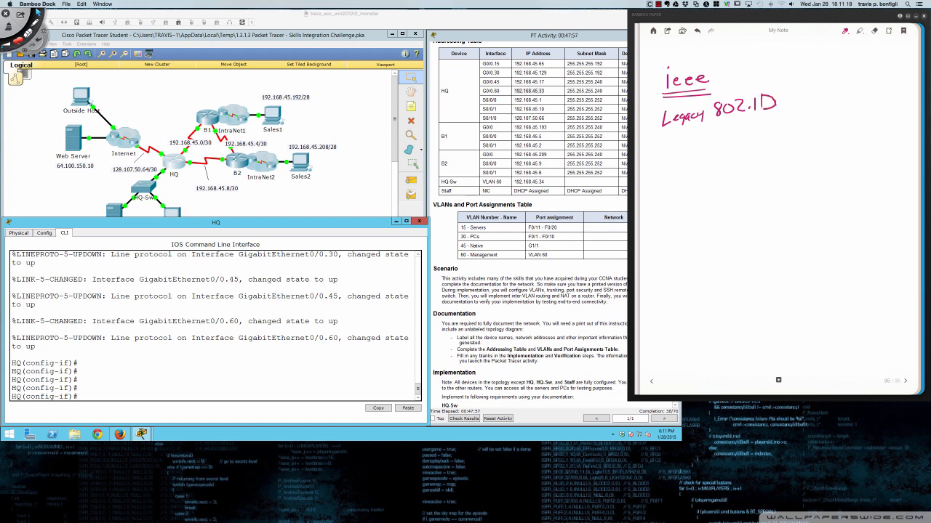
{"action": "mouse_move", "coordinate": [717, 126]}
{"action": "left_mouse_down"}
{"action": "mouse_move", "coordinate": [706, 138]}
{"action": "mouse_move", "coordinate": [731, 120]}
{"action": "left_mouse_up"}
{"action": "mouse_move", "coordinate": [722, 122]}
{"action": "left_mouse_down"}
{"action": "mouse_move", "coordinate": [721, 134]}
{"action": "mouse_move", "coordinate": [729, 122]}
{"action": "left_mouse_up"}
{"action": "left_click_drag", "start_coordinate": [664, 92], "coordinate": [701, 89]}
- Write and underline 'PVST+' and 'PVST', adding a wavy vertical divider down the page
{"action": "mouse_move", "coordinate": [670, 164]}
{"action": "left_mouse_down"}
{"action": "mouse_move", "coordinate": [670, 181]}
{"action": "mouse_move", "coordinate": [692, 161]}
{"action": "mouse_move", "coordinate": [712, 176]}
{"action": "mouse_move", "coordinate": [718, 156]}
{"action": "mouse_move", "coordinate": [733, 164]}
{"action": "mouse_move", "coordinate": [725, 172]}
{"action": "left_mouse_up"}
{"action": "left_click_drag", "start_coordinate": [667, 186], "coordinate": [735, 182]}
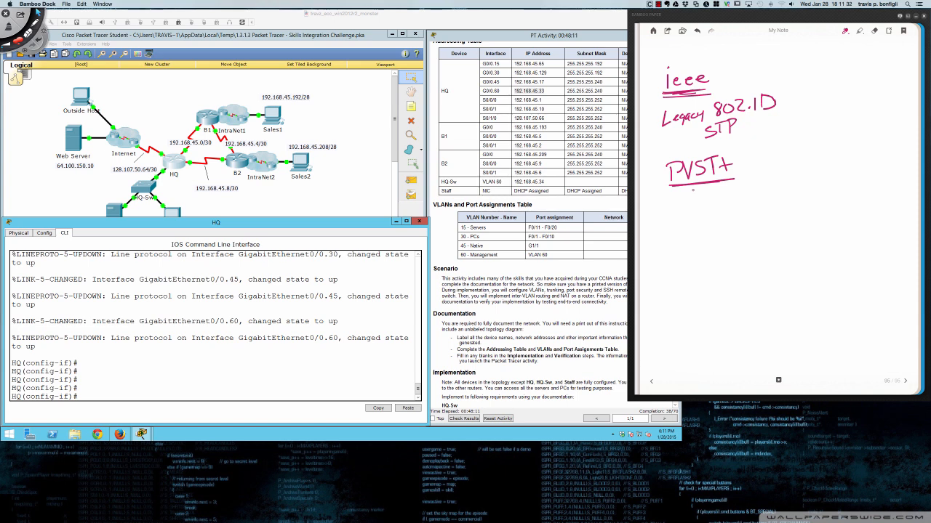
{"action": "left_click_drag", "start_coordinate": [777, 54], "coordinate": [782, 358]}
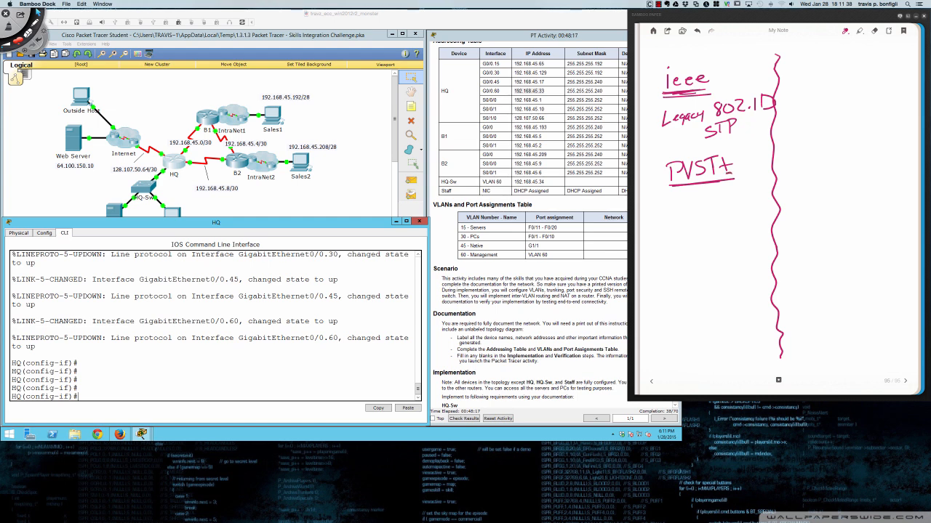
{"action": "left_click_drag", "start_coordinate": [668, 208], "coordinate": [714, 217]}
{"action": "left_click_drag", "start_coordinate": [704, 201], "coordinate": [724, 200]}
{"action": "left_click_drag", "start_coordinate": [666, 226], "coordinate": [715, 223]}
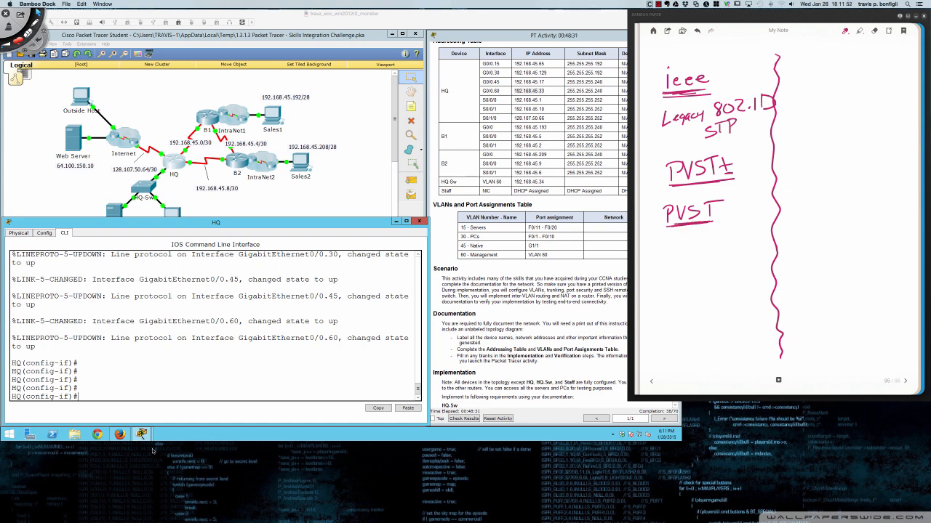
{"action": "mouse_move", "coordinate": [1, 504]}
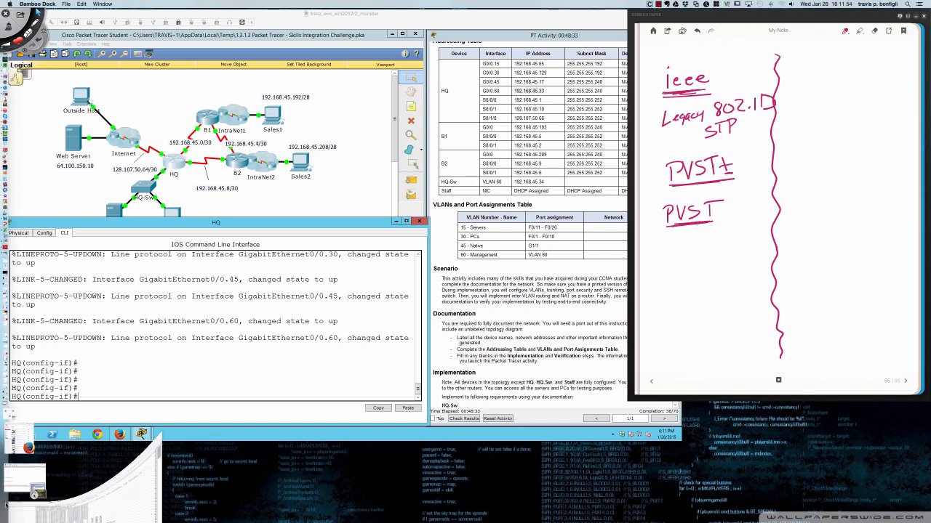
- In SecureCRT's SW2 session, run show spanning-tree and highlight the rstp protocol line
{"action": "left_click", "coordinate": [27, 489]}
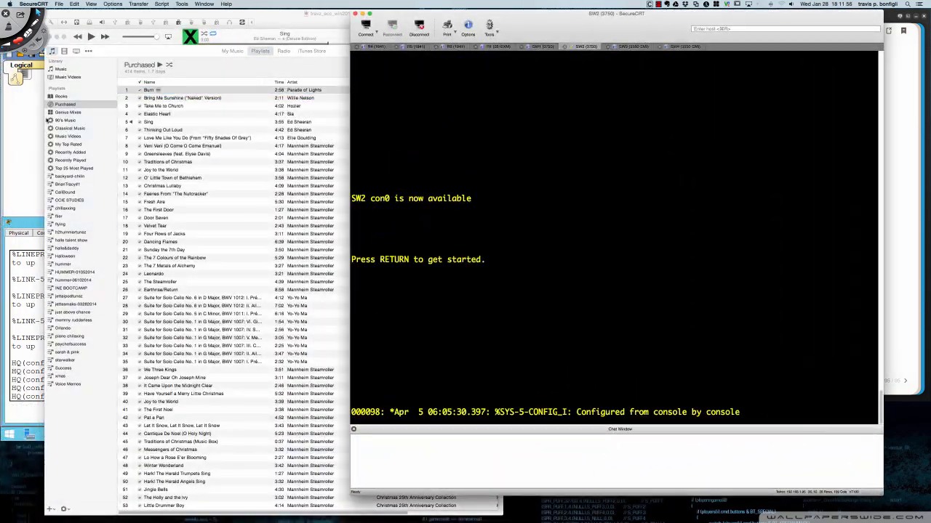
{"action": "left_click", "coordinate": [59, 37]}
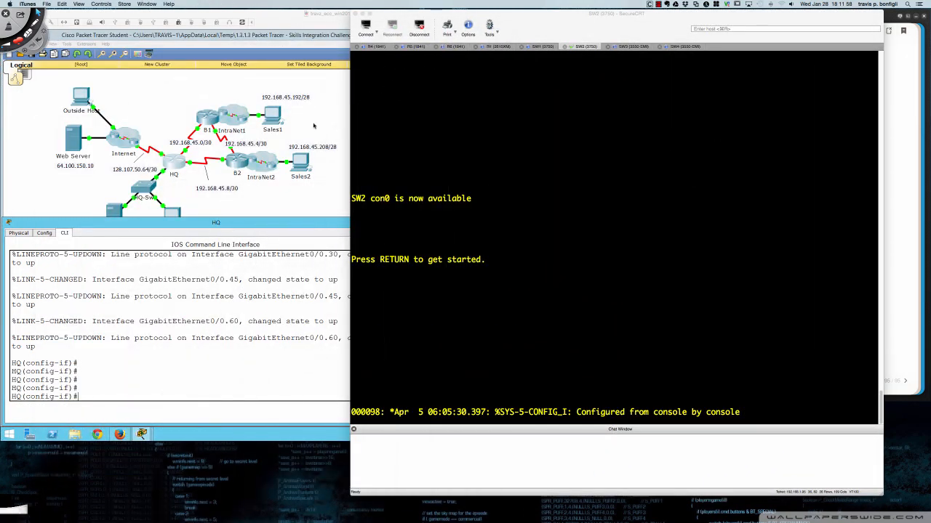
{"action": "left_click", "coordinate": [522, 204]}
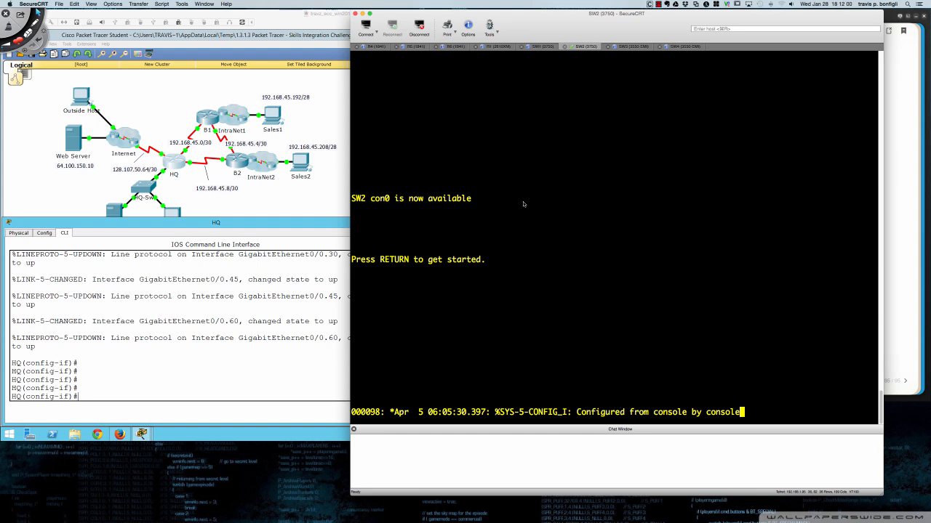
{"action": "key", "text": "Return"}
{"action": "key", "text": "Return"}
{"action": "key", "text": "Return"}
{"action": "type", "text": "en"}
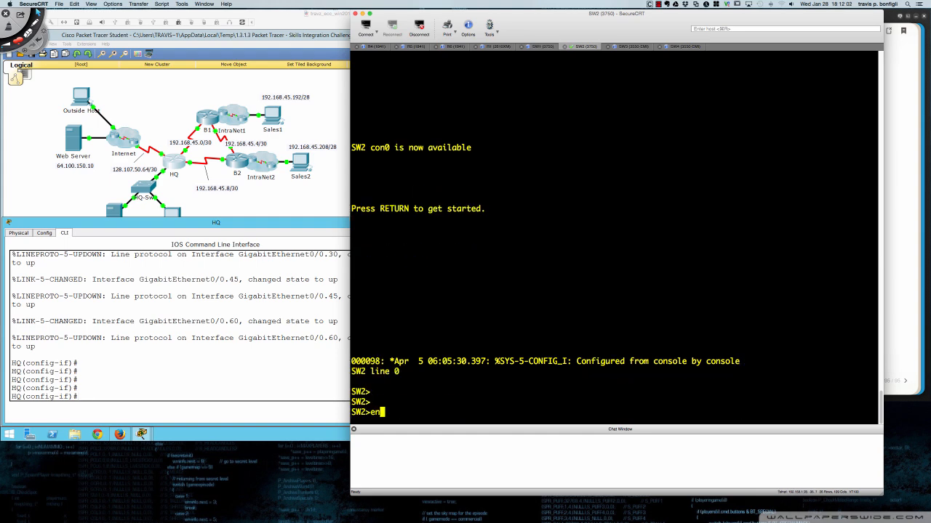
{"action": "key", "text": "Return"}
{"action": "type", "text": "sh span"}
{"action": "key", "text": "Tab"}
{"action": "key", "text": "Return"}
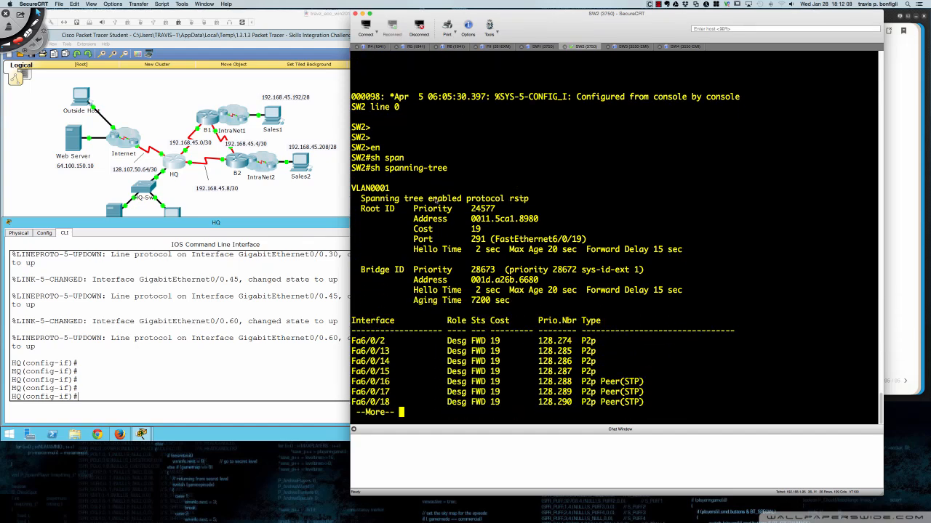
{"action": "left_click_drag", "start_coordinate": [370, 201], "coordinate": [529, 203]}
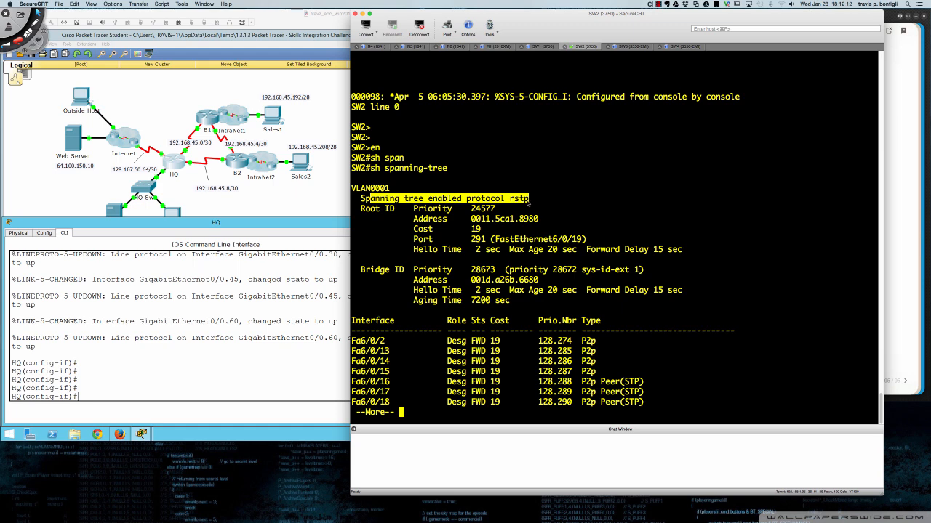
{"action": "left_click", "coordinate": [518, 204]}
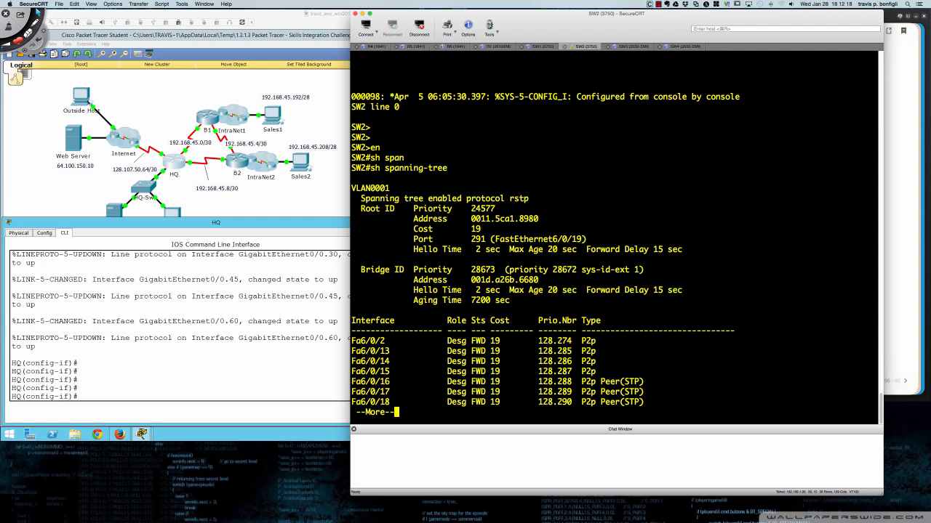
- List spanning-tree modes with 'spanning-tree mode ?' in global config, then enter interface fa6/0/19
{"action": "type", "text": "q"}
{"action": "type", "text": "conf "}
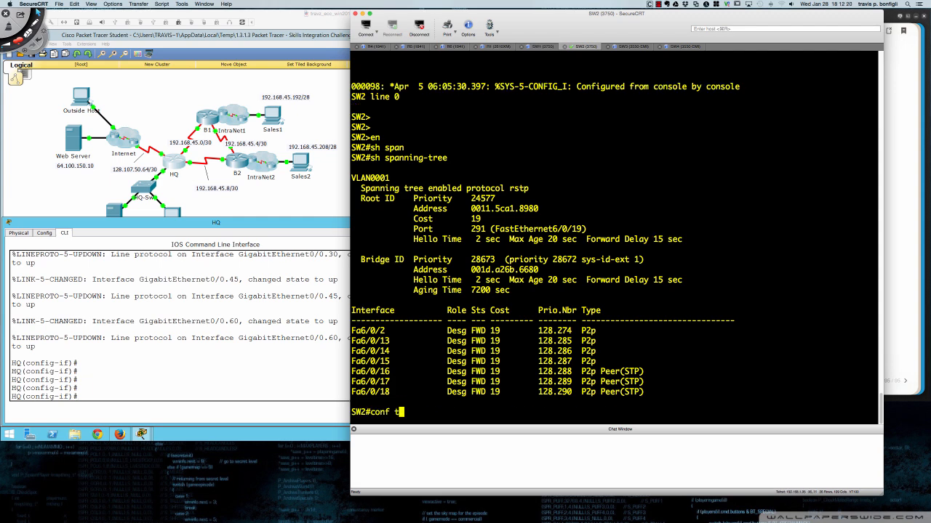
{"action": "type", "text": "t"}
{"action": "key", "text": "Return"}
{"action": "type", "text": "span"}
{"action": "key", "text": "Tab"}
{"action": "type", "text": "mode ?"}
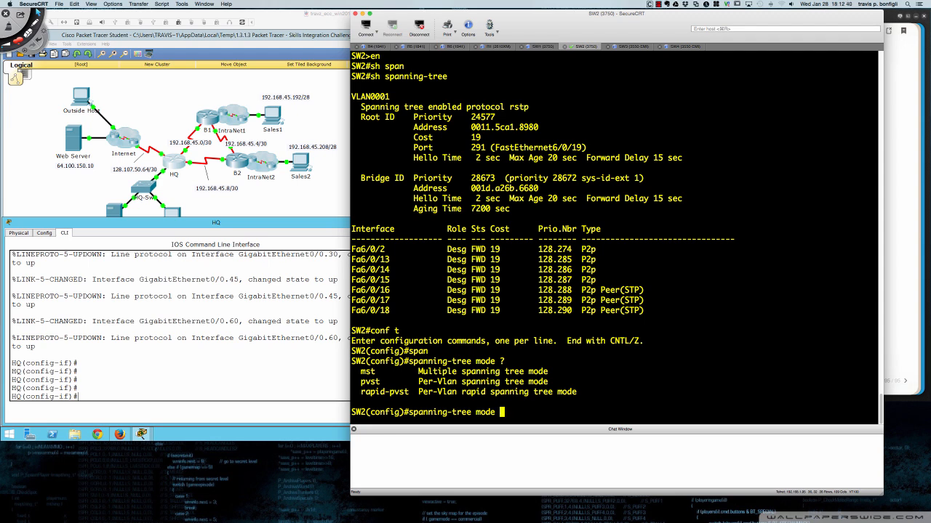
{"action": "key", "text": "BackSpace"}
{"action": "key", "text": "BackSpace"}
{"action": "key", "text": "BackSpace"}
{"action": "key", "text": "BackSpace"}
{"action": "key", "text": "BackSpace"}
{"action": "key", "text": "BackSpace"}
{"action": "key", "text": "BackSpace"}
{"action": "key", "text": "BackSpace"}
{"action": "key", "text": "BackSpace"}
{"action": "key", "text": "BackSpace"}
{"action": "key", "text": "BackSpace"}
{"action": "key", "text": "BackSpace"}
{"action": "key", "text": "BackSpace"}
{"action": "key", "text": "BackSpace"}
{"action": "key", "text": "BackSpace"}
{"action": "key", "text": "BackSpace"}
{"action": "key", "text": "BackSpace"}
{"action": "key", "text": "BackSpace"}
{"action": "key", "text": "BackSpace"}
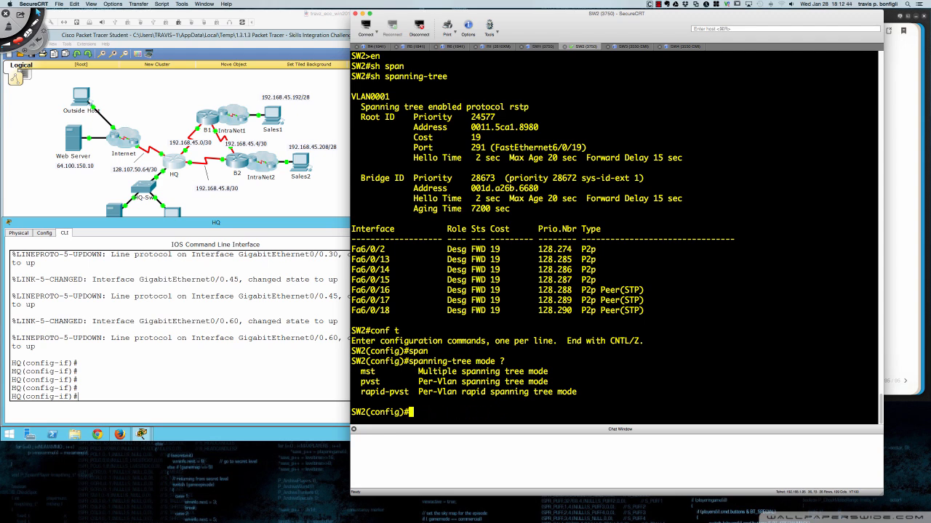
{"action": "type", "text": "int fa6/0/19"}
{"action": "key", "text": "Return"}
- List Fa6/0/19's trunk encapsulation options (dot1q, isl, negotiate) with 'switchport trunk encapsulation ?'
{"action": "type", "text": "swi"}
{"action": "key", "text": "Tab"}
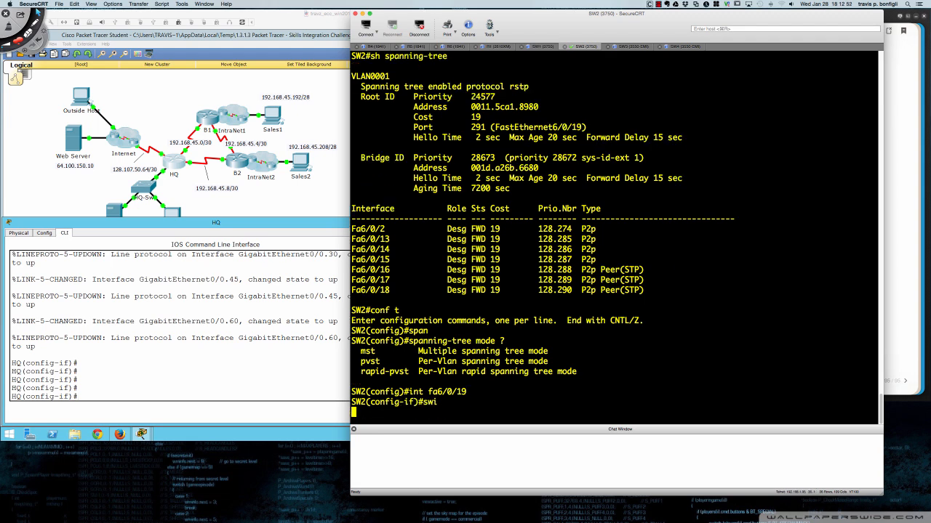
{"action": "type", "text": "t e ?"}
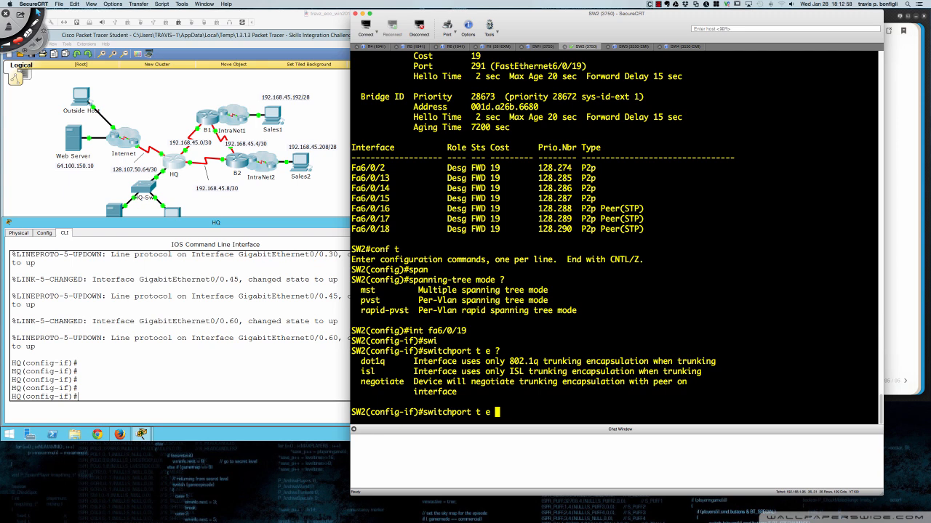
{"action": "left_click_drag", "start_coordinate": [362, 372], "coordinate": [374, 373]}
{"action": "left_click_drag", "start_coordinate": [356, 361], "coordinate": [376, 372]}
{"action": "key", "text": "BackSpace"}
{"action": "key", "text": "BackSpace"}
{"action": "key", "text": "BackSpace"}
{"action": "key", "text": "BackSpace"}
{"action": "key", "text": "BackSpace"}
{"action": "key", "text": "BackSpace"}
{"action": "key", "text": "BackSpace"}
{"action": "key", "text": "BackSpace"}
{"action": "key", "text": "BackSpace"}
{"action": "key", "text": "BackSpace"}
{"action": "key", "text": "BackSpace"}
{"action": "key", "text": "BackSpace"}
{"action": "key", "text": "BackSpace"}
{"action": "key", "text": "BackSpace"}
{"action": "key", "text": "BackSpace"}
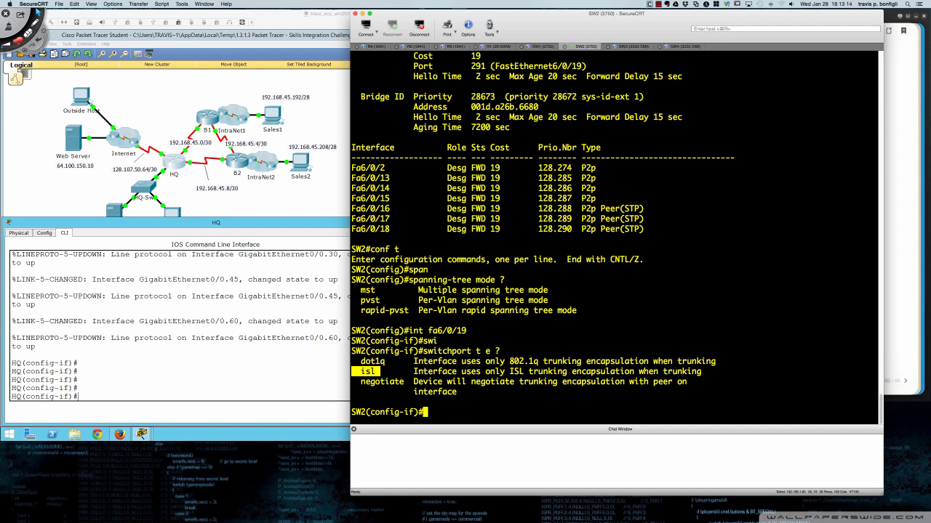
- Run 'do sh ver' to display the switch's C3750 IOS 12.2(55)SE8 version
{"action": "type", "text": "do sh ver"}
{"action": "key", "text": "Return"}
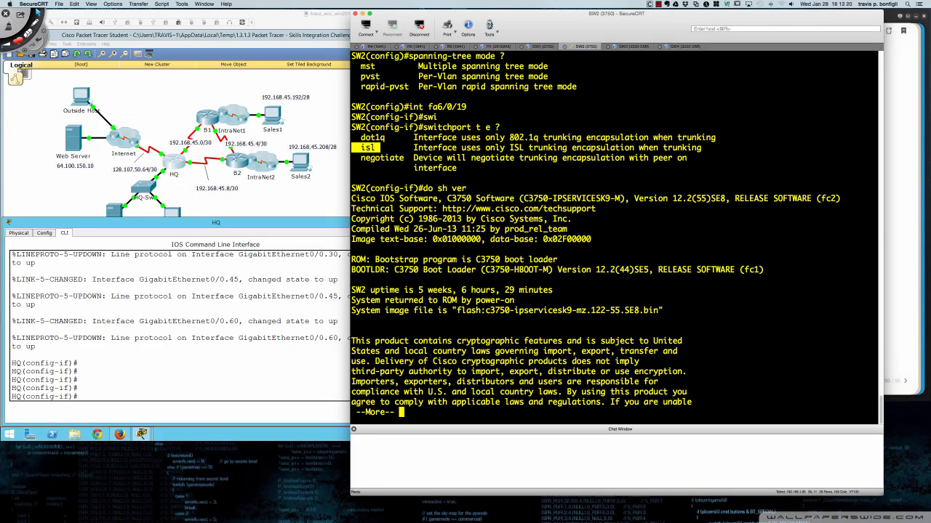
{"action": "left_click", "coordinate": [363, 147]}
{"action": "left_click_drag", "start_coordinate": [362, 148], "coordinate": [376, 148]}
- In the note, label PVST as ISL and PVST+ as 802.1Q, then cross out PVST-ISL
{"action": "left_click", "coordinate": [894, 194]}
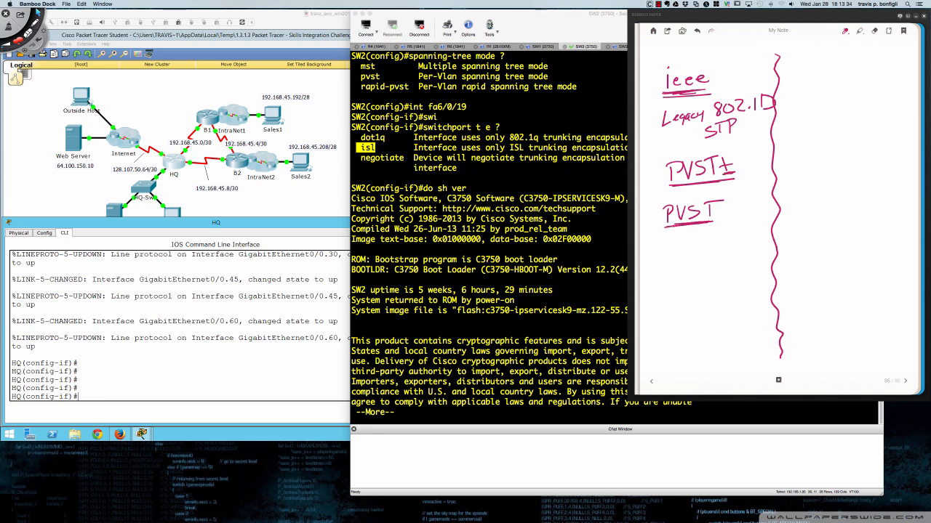
{"action": "mouse_move", "coordinate": [723, 209]}
{"action": "left_mouse_down"}
{"action": "mouse_move", "coordinate": [743, 214]}
{"action": "mouse_move", "coordinate": [748, 200]}
{"action": "mouse_move", "coordinate": [747, 213]}
{"action": "mouse_move", "coordinate": [769, 213]}
{"action": "left_mouse_up"}
{"action": "left_click_drag", "start_coordinate": [676, 224], "coordinate": [706, 220]}
{"action": "left_click_drag", "start_coordinate": [736, 160], "coordinate": [745, 160]}
{"action": "mouse_move", "coordinate": [752, 152]}
{"action": "left_mouse_down"}
{"action": "mouse_move", "coordinate": [746, 162]}
{"action": "mouse_move", "coordinate": [752, 151]}
{"action": "mouse_move", "coordinate": [783, 168]}
{"action": "mouse_move", "coordinate": [754, 170]}
{"action": "mouse_move", "coordinate": [771, 168]}
{"action": "left_mouse_up"}
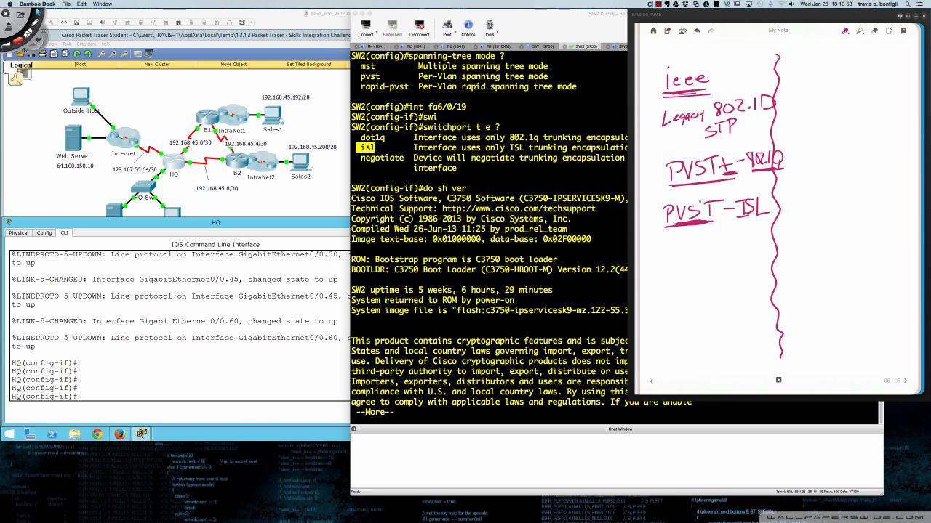
{"action": "mouse_move", "coordinate": [685, 194]}
{"action": "left_mouse_down"}
{"action": "mouse_move", "coordinate": [741, 211]}
{"action": "mouse_move", "coordinate": [685, 221]}
{"action": "left_mouse_up"}
- Handwrite the heading 'rstp' to the right of the divider
{"action": "mouse_move", "coordinate": [808, 84]}
{"action": "left_mouse_down"}
{"action": "mouse_move", "coordinate": [809, 95]}
{"action": "mouse_move", "coordinate": [819, 79]}
{"action": "left_mouse_up"}
{"action": "mouse_move", "coordinate": [826, 80]}
{"action": "left_mouse_down"}
{"action": "mouse_move", "coordinate": [816, 93]}
{"action": "mouse_move", "coordinate": [832, 92]}
{"action": "left_mouse_up"}
{"action": "mouse_move", "coordinate": [826, 83]}
{"action": "left_mouse_down"}
{"action": "mouse_move", "coordinate": [838, 82]}
{"action": "mouse_move", "coordinate": [843, 98]}
{"action": "left_mouse_up"}
{"action": "left_click_drag", "start_coordinate": [842, 85], "coordinate": [853, 106]}
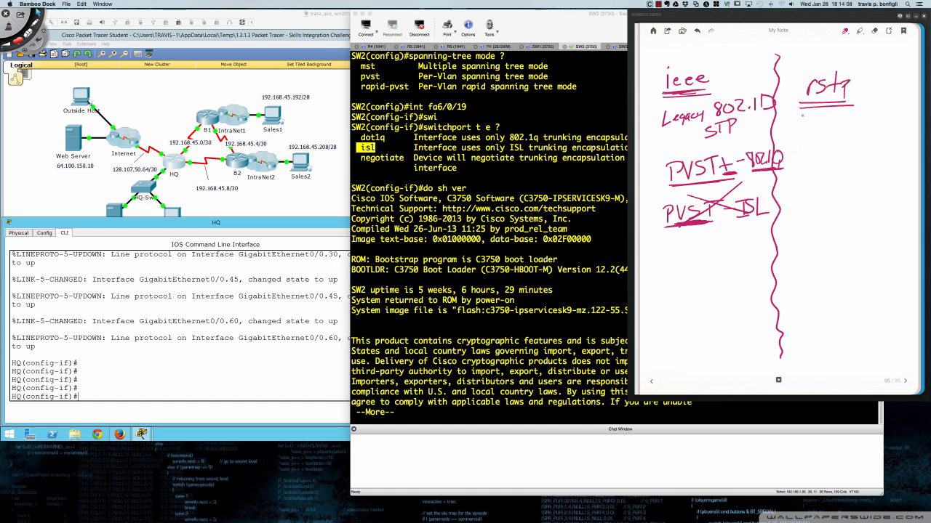
- Write 802.1w under rstp and an arrow to 802.1Q-2005/4 below it
{"action": "mouse_move", "coordinate": [804, 116]}
{"action": "left_mouse_down"}
{"action": "mouse_move", "coordinate": [835, 128]}
{"action": "mouse_move", "coordinate": [850, 122]}
{"action": "left_mouse_up"}
{"action": "left_click", "coordinate": [836, 128]}
{"action": "mouse_move", "coordinate": [809, 138]}
{"action": "left_mouse_down"}
{"action": "mouse_move", "coordinate": [816, 146]}
{"action": "mouse_move", "coordinate": [890, 137]}
{"action": "left_mouse_up"}
{"action": "left_click", "coordinate": [845, 144]}
{"action": "left_click_drag", "start_coordinate": [896, 136], "coordinate": [899, 143]}
{"action": "mouse_move", "coordinate": [902, 133]}
{"action": "left_mouse_down"}
{"action": "mouse_move", "coordinate": [905, 145]}
{"action": "mouse_move", "coordinate": [915, 140]}
{"action": "left_mouse_up"}
{"action": "left_click_drag", "start_coordinate": [913, 133], "coordinate": [913, 146]}
{"action": "mouse_move", "coordinate": [856, 120]}
{"action": "left_mouse_down"}
{"action": "mouse_move", "coordinate": [867, 135]}
{"action": "mouse_move", "coordinate": [874, 130]}
{"action": "left_mouse_up"}
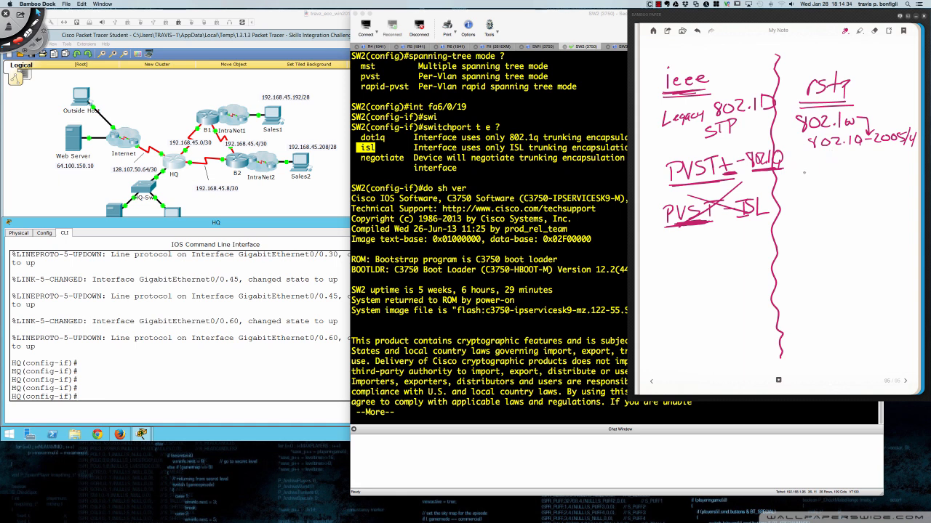
- Write 'rstp' in pink with an arrow down to 'MODE'
{"action": "left_click_drag", "start_coordinate": [804, 172], "coordinate": [816, 180]}
{"action": "mouse_move", "coordinate": [830, 161]}
{"action": "left_mouse_down"}
{"action": "mouse_move", "coordinate": [832, 177]}
{"action": "mouse_move", "coordinate": [837, 166]}
{"action": "left_mouse_up"}
{"action": "left_click_drag", "start_coordinate": [837, 169], "coordinate": [826, 200]}
{"action": "left_click_drag", "start_coordinate": [818, 189], "coordinate": [823, 215]}
{"action": "left_click_drag", "start_coordinate": [829, 207], "coordinate": [832, 215]}
{"action": "left_click_drag", "start_coordinate": [832, 205], "coordinate": [841, 216]}
{"action": "left_click_drag", "start_coordinate": [841, 206], "coordinate": [847, 211]}
{"action": "left_click_drag", "start_coordinate": [841, 216], "coordinate": [849, 215]}
- Write an underlined RPVST+-802.1Q below MODE, turning the trailing D into a Q
{"action": "left_click_drag", "start_coordinate": [799, 230], "coordinate": [798, 243]}
{"action": "mouse_move", "coordinate": [798, 231]}
{"action": "left_mouse_down"}
{"action": "mouse_move", "coordinate": [812, 244]}
{"action": "mouse_move", "coordinate": [826, 228]}
{"action": "left_mouse_up"}
{"action": "mouse_move", "coordinate": [838, 228]}
{"action": "left_mouse_down"}
{"action": "mouse_move", "coordinate": [830, 240]}
{"action": "mouse_move", "coordinate": [843, 240]}
{"action": "left_mouse_up"}
{"action": "mouse_move", "coordinate": [836, 227]}
{"action": "left_mouse_down"}
{"action": "mouse_move", "coordinate": [851, 227]}
{"action": "mouse_move", "coordinate": [854, 237]}
{"action": "left_mouse_up"}
{"action": "left_click_drag", "start_coordinate": [796, 248], "coordinate": [894, 233]}
{"action": "left_click_drag", "start_coordinate": [902, 228], "coordinate": [906, 239]}
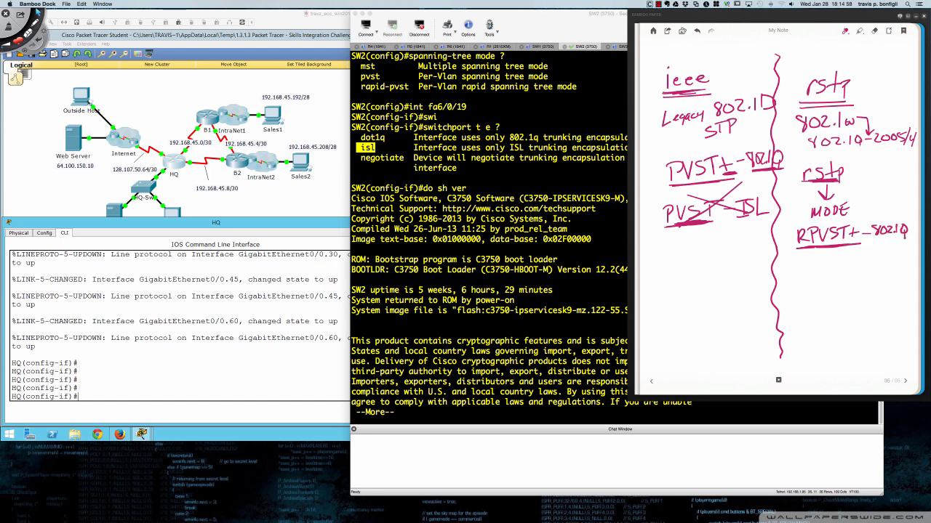
- Pick a new pen colour and write an underlined RPVST-ISL below RPVST+-802.1Q
{"action": "right_click", "coordinate": [796, 271]}
{"action": "left_click", "coordinate": [831, 275]}
{"action": "mouse_move", "coordinate": [798, 269]}
{"action": "left_mouse_down"}
{"action": "mouse_move", "coordinate": [809, 281]}
{"action": "mouse_move", "coordinate": [836, 269]}
{"action": "mouse_move", "coordinate": [837, 280]}
{"action": "left_mouse_up"}
{"action": "left_click_drag", "start_coordinate": [843, 269], "coordinate": [850, 280]}
{"action": "mouse_move", "coordinate": [796, 289]}
{"action": "left_mouse_down"}
{"action": "mouse_move", "coordinate": [847, 288]}
{"action": "mouse_move", "coordinate": [867, 276]}
{"action": "left_mouse_up"}
{"action": "mouse_move", "coordinate": [870, 268]}
{"action": "left_mouse_down"}
{"action": "mouse_move", "coordinate": [871, 277]}
{"action": "mouse_move", "coordinate": [878, 266]}
{"action": "mouse_move", "coordinate": [879, 282]}
{"action": "left_mouse_up"}
{"action": "mouse_move", "coordinate": [887, 267]}
{"action": "left_mouse_down"}
{"action": "mouse_move", "coordinate": [878, 280]}
{"action": "mouse_move", "coordinate": [902, 281]}
{"action": "mouse_move", "coordinate": [865, 288]}
{"action": "mouse_move", "coordinate": [893, 288]}
{"action": "left_mouse_up"}
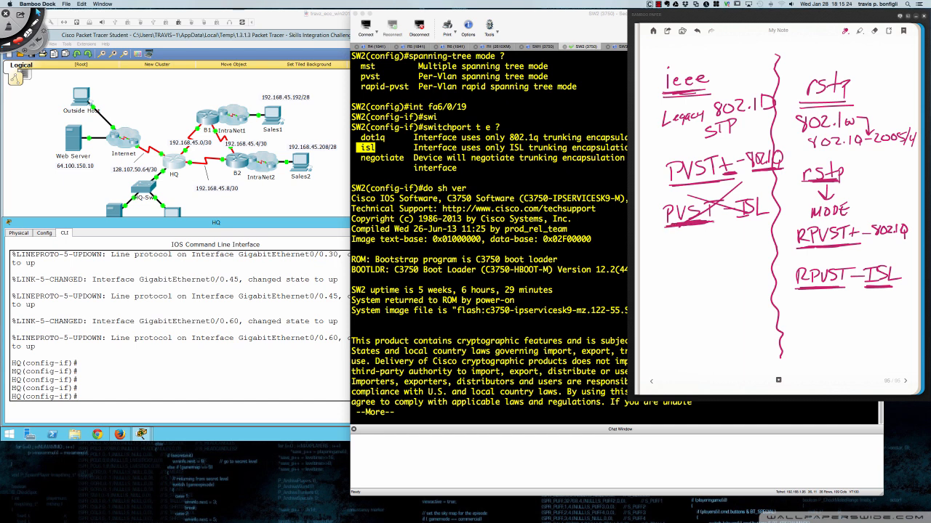
- Circle 'ieee' and write 'PVST+' below the crossed-out PVST-ISL entry
{"action": "left_click_drag", "start_coordinate": [716, 216], "coordinate": [734, 218]}
{"action": "left_click_drag", "start_coordinate": [726, 156], "coordinate": [744, 152]}
{"action": "left_click_drag", "start_coordinate": [688, 60], "coordinate": [679, 64]}
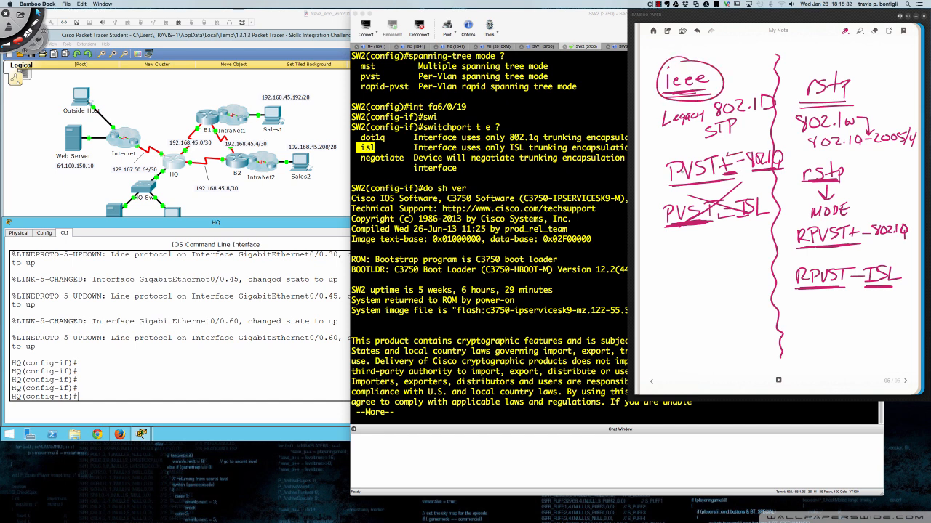
{"action": "mouse_move", "coordinate": [676, 267]}
{"action": "left_mouse_down"}
{"action": "mouse_move", "coordinate": [676, 284]}
{"action": "mouse_move", "coordinate": [677, 275]}
{"action": "left_mouse_up"}
{"action": "mouse_move", "coordinate": [685, 267]}
{"action": "left_mouse_down"}
{"action": "mouse_move", "coordinate": [696, 280]}
{"action": "mouse_move", "coordinate": [725, 263]}
{"action": "left_mouse_up"}
{"action": "left_click_drag", "start_coordinate": [718, 265], "coordinate": [718, 280]}
{"action": "left_click_drag", "start_coordinate": [726, 265], "coordinate": [726, 278]}
- Circle PVST+-802.1Q and RPVST+-802.1Q, thickening the 802.1Q underline
{"action": "mouse_move", "coordinate": [753, 171]}
{"action": "left_mouse_down"}
{"action": "mouse_move", "coordinate": [772, 170]}
{"action": "mouse_move", "coordinate": [741, 176]}
{"action": "left_mouse_up"}
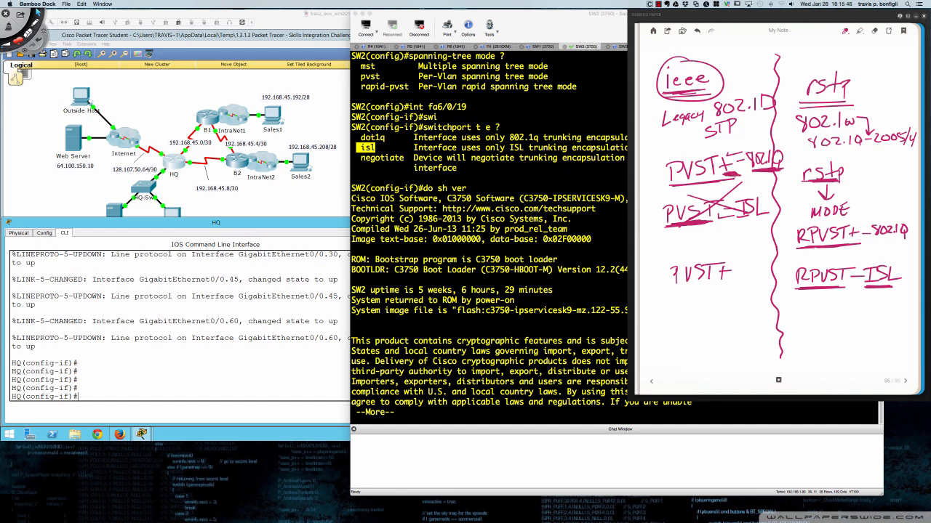
{"action": "mouse_move", "coordinate": [722, 144]}
{"action": "left_mouse_down"}
{"action": "mouse_move", "coordinate": [663, 160]}
{"action": "mouse_move", "coordinate": [704, 187]}
{"action": "mouse_move", "coordinate": [775, 182]}
{"action": "mouse_move", "coordinate": [791, 147]}
{"action": "mouse_move", "coordinate": [708, 141]}
{"action": "left_mouse_up"}
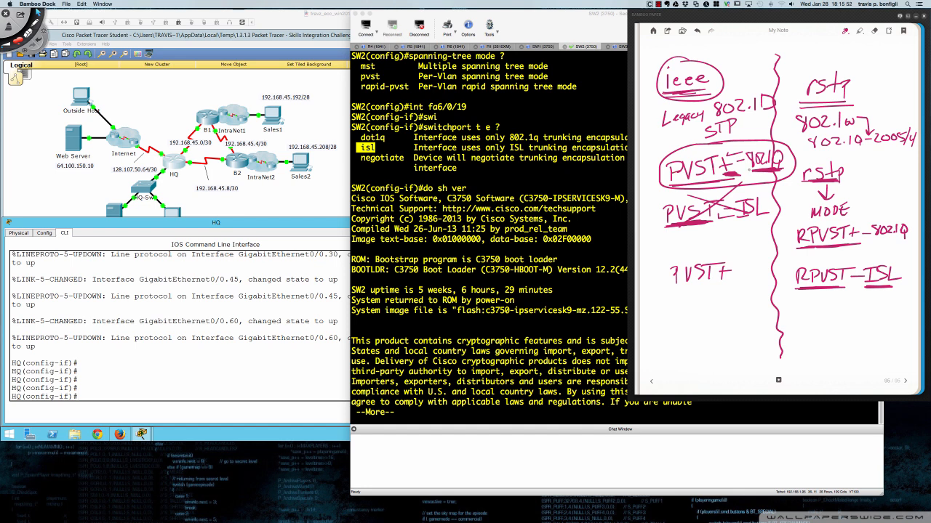
{"action": "mouse_move", "coordinate": [852, 215]}
{"action": "left_mouse_down"}
{"action": "mouse_move", "coordinate": [793, 219]}
{"action": "mouse_move", "coordinate": [833, 251]}
{"action": "mouse_move", "coordinate": [908, 248]}
{"action": "mouse_move", "coordinate": [914, 219]}
{"action": "mouse_move", "coordinate": [836, 213]}
{"action": "left_mouse_up"}
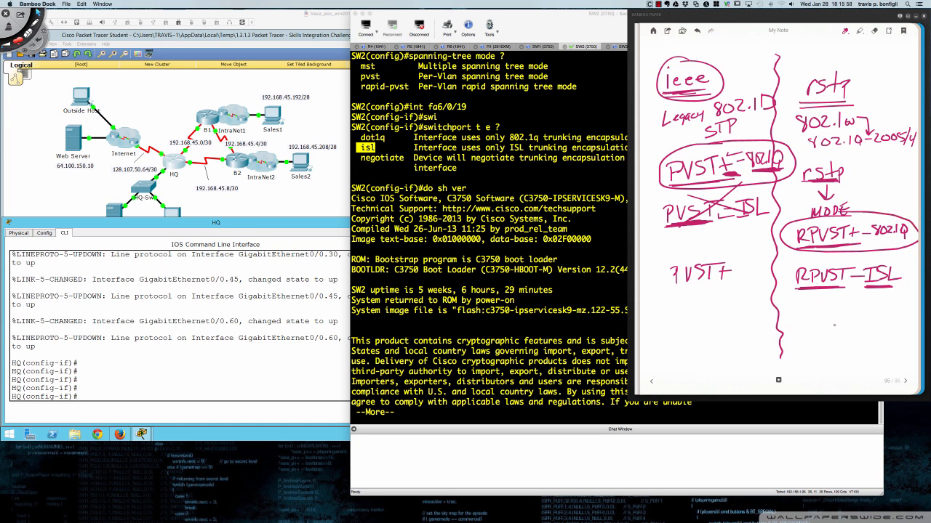
- Draw an arrow down from RPVST-ISL to an underlined 'MST-RSTP' label
{"action": "left_click_drag", "start_coordinate": [835, 317], "coordinate": [881, 304]}
{"action": "mouse_move", "coordinate": [813, 363]}
{"action": "left_mouse_down"}
{"action": "mouse_move", "coordinate": [848, 357]}
{"action": "mouse_move", "coordinate": [861, 340]}
{"action": "left_mouse_up"}
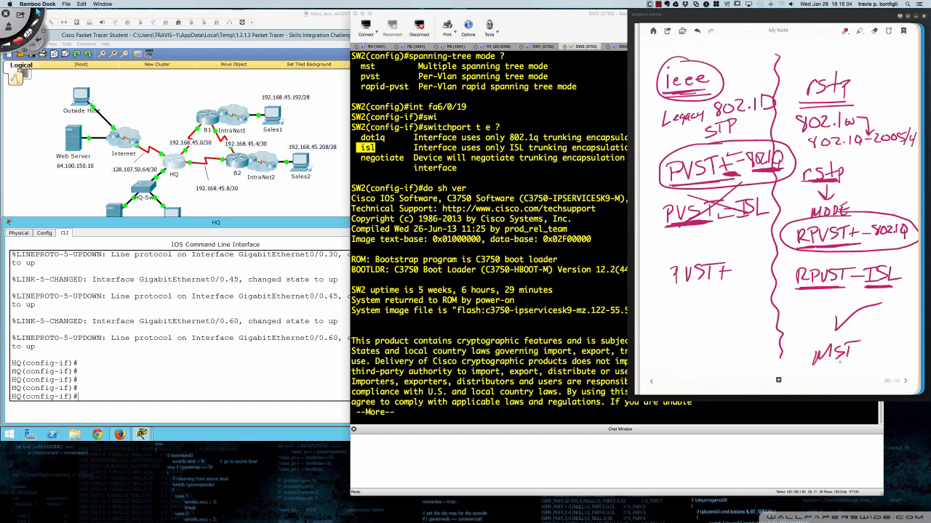
{"action": "left_click_drag", "start_coordinate": [809, 366], "coordinate": [868, 349]}
{"action": "mouse_move", "coordinate": [872, 348]}
{"action": "left_mouse_down"}
{"action": "mouse_move", "coordinate": [872, 358]}
{"action": "mouse_move", "coordinate": [909, 343]}
{"action": "left_mouse_up"}
{"action": "mouse_move", "coordinate": [834, 316]}
{"action": "left_mouse_down"}
{"action": "mouse_move", "coordinate": [837, 331]}
{"action": "mouse_move", "coordinate": [879, 302]}
{"action": "left_mouse_up"}
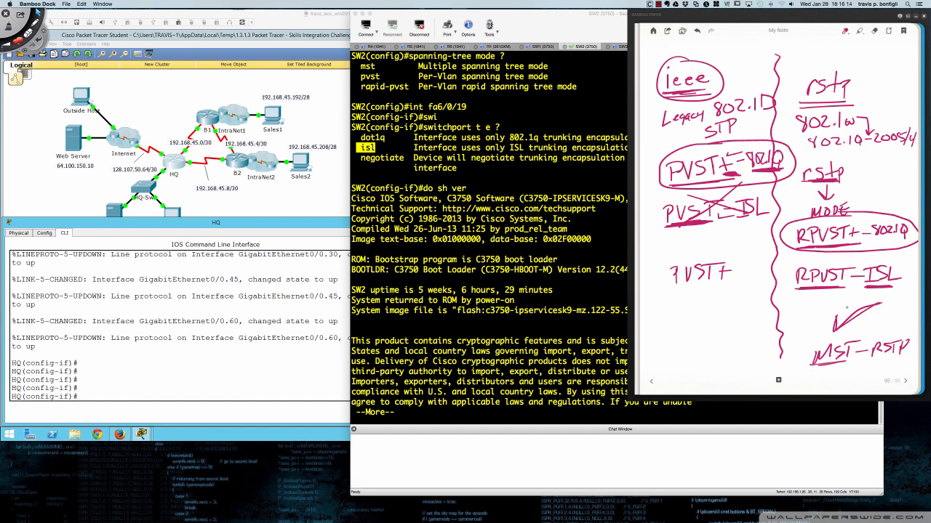
- Circle 'rstp' and thicken the RPVST+ underline and the arrow below rstp
{"action": "mouse_move", "coordinate": [834, 150]}
{"action": "left_mouse_down"}
{"action": "mouse_move", "coordinate": [793, 190]}
{"action": "mouse_move", "coordinate": [844, 150]}
{"action": "left_mouse_up"}
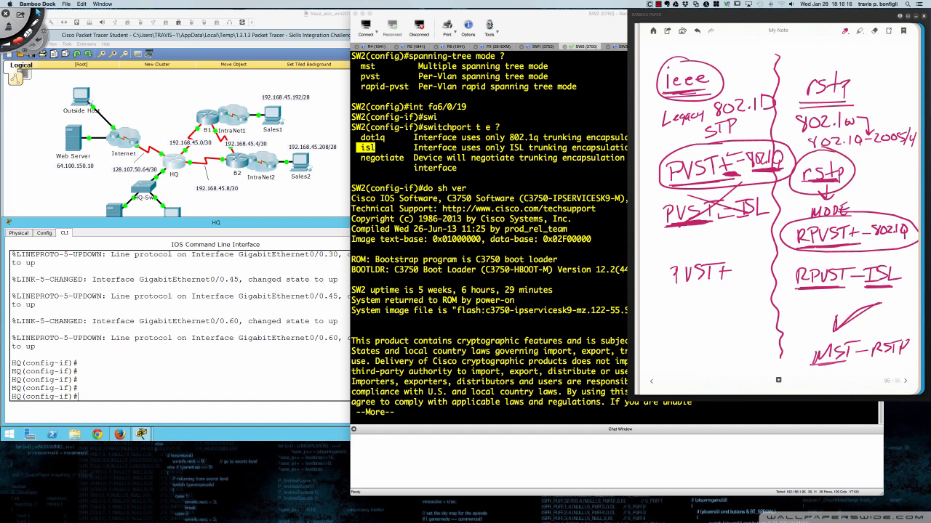
{"action": "left_click_drag", "start_coordinate": [800, 245], "coordinate": [865, 241]}
{"action": "left_click_drag", "start_coordinate": [805, 185], "coordinate": [835, 182]}
- Write '1VLAN' beside ieee and beside circled rstp with an arrow
{"action": "mouse_move", "coordinate": [707, 69]}
{"action": "left_mouse_down"}
{"action": "mouse_move", "coordinate": [756, 46]}
{"action": "mouse_move", "coordinate": [762, 57]}
{"action": "mouse_move", "coordinate": [772, 42]}
{"action": "mouse_move", "coordinate": [765, 66]}
{"action": "left_mouse_up"}
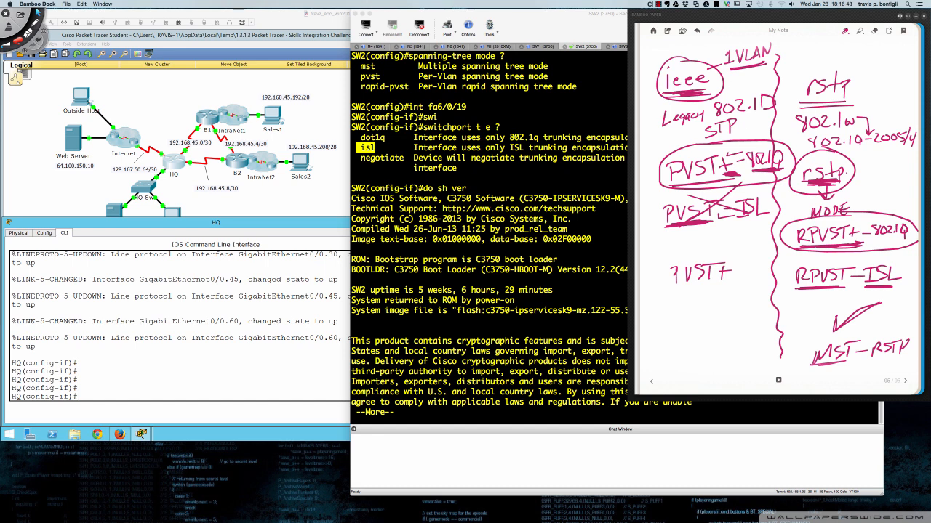
{"action": "mouse_move", "coordinate": [676, 183]}
{"action": "left_mouse_down"}
{"action": "mouse_move", "coordinate": [698, 181]}
{"action": "mouse_move", "coordinate": [684, 183]}
{"action": "left_mouse_up"}
{"action": "left_click_drag", "start_coordinate": [847, 172], "coordinate": [877, 172]}
{"action": "mouse_move", "coordinate": [882, 159]}
{"action": "left_mouse_down"}
{"action": "mouse_move", "coordinate": [884, 171]}
{"action": "mouse_move", "coordinate": [889, 158]}
{"action": "left_mouse_up"}
{"action": "mouse_move", "coordinate": [892, 159]}
{"action": "left_mouse_down"}
{"action": "mouse_move", "coordinate": [898, 169]}
{"action": "mouse_move", "coordinate": [915, 154]}
{"action": "left_mouse_up"}
{"action": "mouse_move", "coordinate": [873, 177]}
{"action": "left_mouse_down"}
{"action": "mouse_move", "coordinate": [917, 174]}
{"action": "mouse_move", "coordinate": [881, 171]}
{"action": "left_mouse_up"}
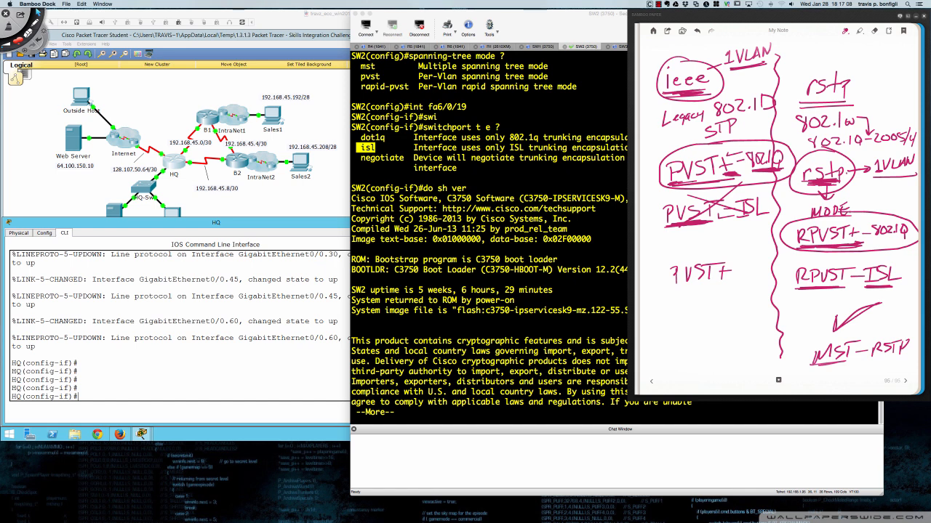
- Re-circle RPVST+-802.1Q and circle ISL in RPVST-ISL
{"action": "mouse_move", "coordinate": [844, 212]}
{"action": "left_mouse_down"}
{"action": "mouse_move", "coordinate": [791, 224]}
{"action": "mouse_move", "coordinate": [808, 250]}
{"action": "mouse_move", "coordinate": [917, 242]}
{"action": "mouse_move", "coordinate": [919, 225]}
{"action": "mouse_move", "coordinate": [873, 212]}
{"action": "mouse_move", "coordinate": [788, 224]}
{"action": "left_mouse_up"}
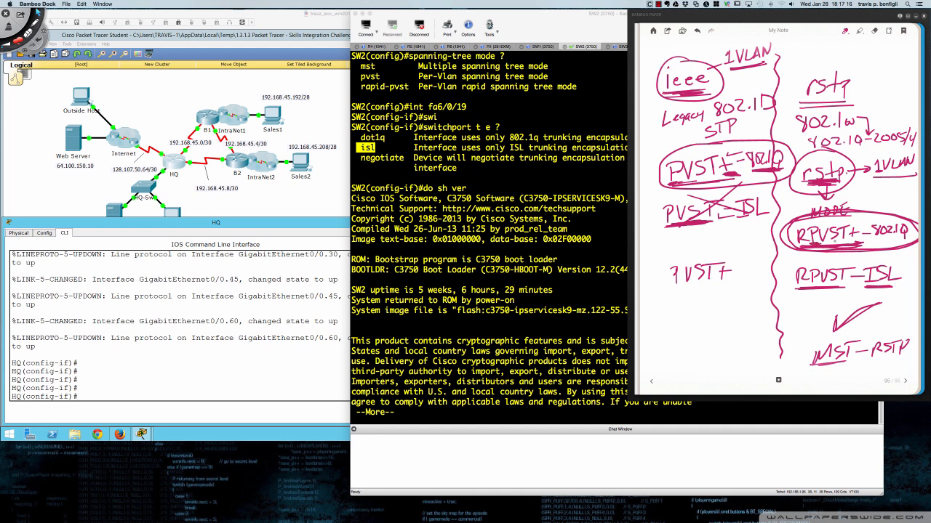
{"action": "mouse_move", "coordinate": [854, 226]}
{"action": "left_mouse_down"}
{"action": "mouse_move", "coordinate": [851, 240]}
{"action": "mouse_move", "coordinate": [907, 238]}
{"action": "mouse_move", "coordinate": [871, 236]}
{"action": "left_mouse_up"}
{"action": "mouse_move", "coordinate": [883, 285]}
{"action": "left_mouse_down"}
{"action": "mouse_move", "coordinate": [863, 286]}
{"action": "mouse_move", "coordinate": [889, 285]}
{"action": "left_mouse_up"}
{"action": "mouse_move", "coordinate": [884, 259]}
{"action": "left_mouse_down"}
{"action": "mouse_move", "coordinate": [873, 297]}
{"action": "mouse_move", "coordinate": [879, 258]}
{"action": "left_mouse_up"}
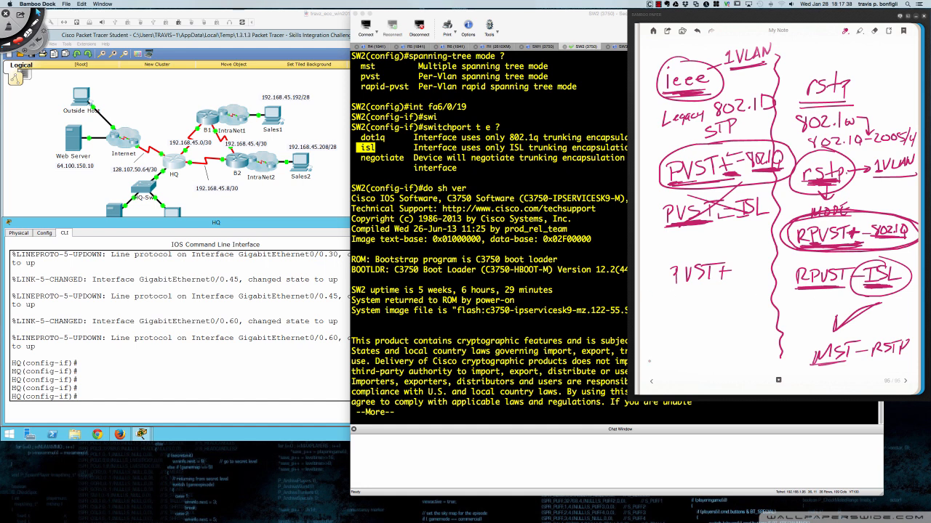
{"action": "left_click", "coordinate": [651, 381]}
- Reveal the PT Activity instructions and scroll to the HQ Implementation requirements
{"action": "left_click", "coordinate": [459, 171]}
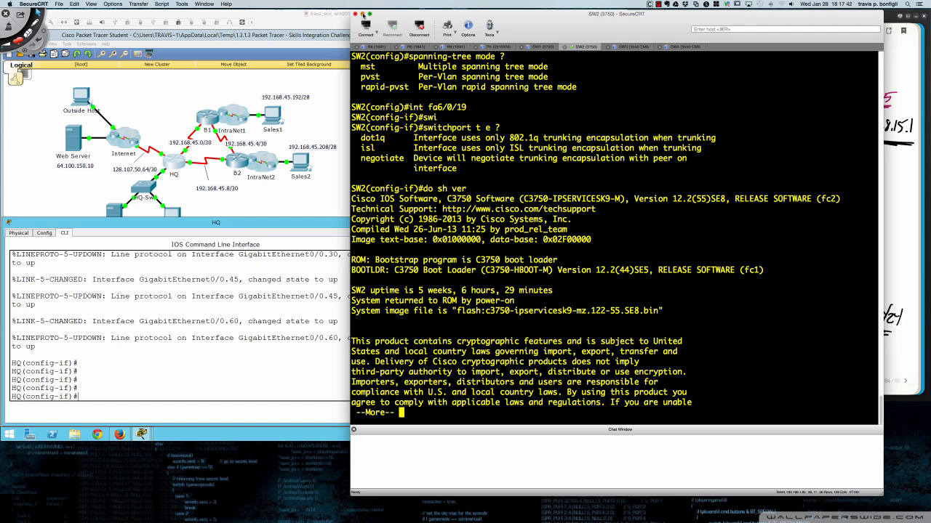
{"action": "left_click", "coordinate": [363, 14]}
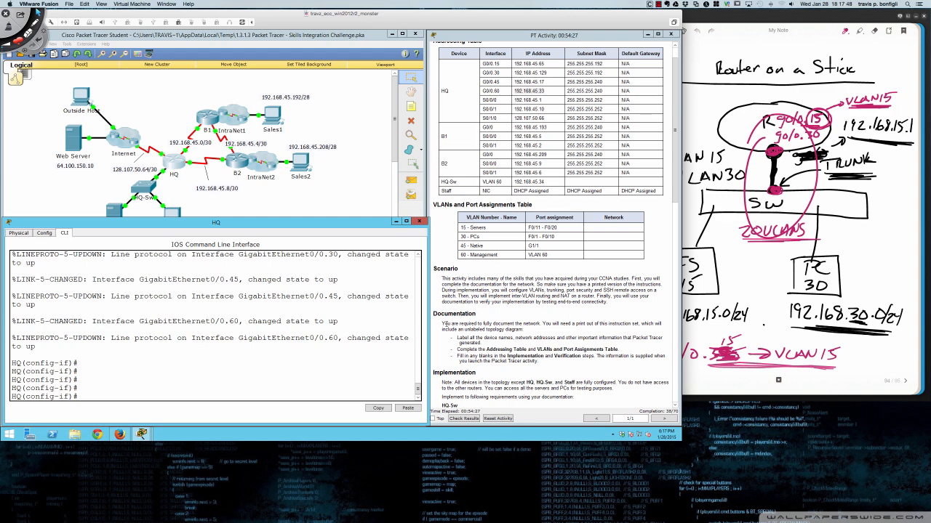
{"action": "scroll", "coordinate": [442, 323], "scroll_direction": "down", "scroll_amount": 6}
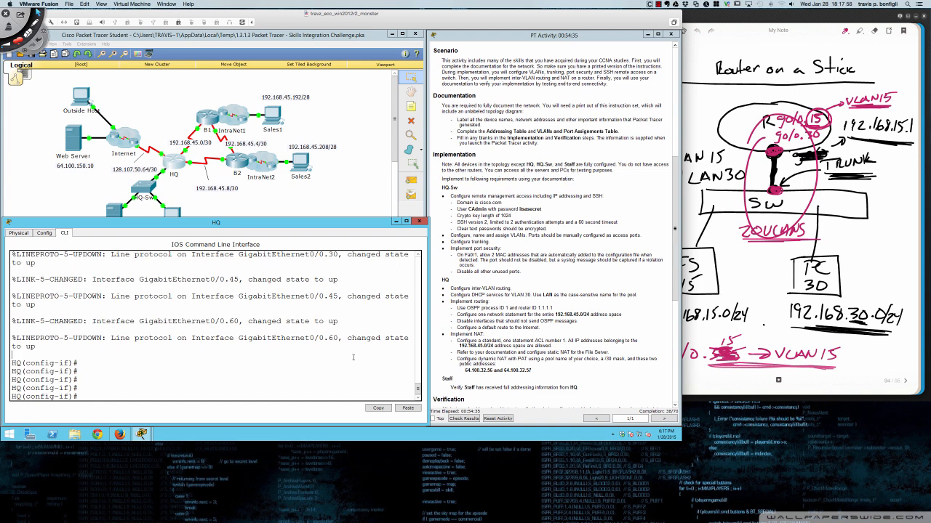
- Leave subinterface mode and create DHCP pool 'LAN' on HQ
{"action": "key", "text": "Return"}
{"action": "key", "text": "Return"}
{"action": "key", "text": "Return"}
{"action": "type", "text": "exit"}
{"action": "key", "text": "Return"}
{"action": "key", "text": "Return"}
{"action": "key", "text": "Return"}
{"action": "key", "text": "Return"}
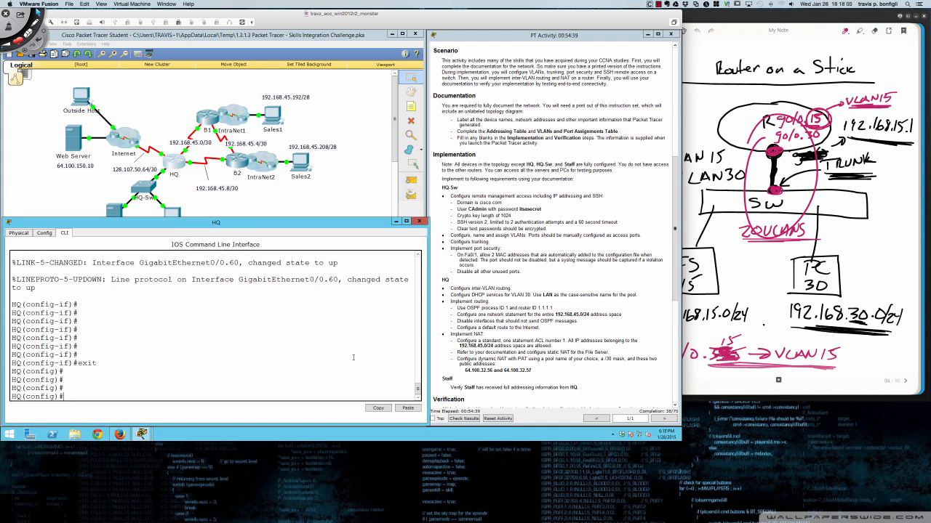
{"action": "type", "text": "ip "}
{"action": "type", "text": "dhcp po"}
{"action": "type", "text": "o"}
{"action": "key", "text": "Tab"}
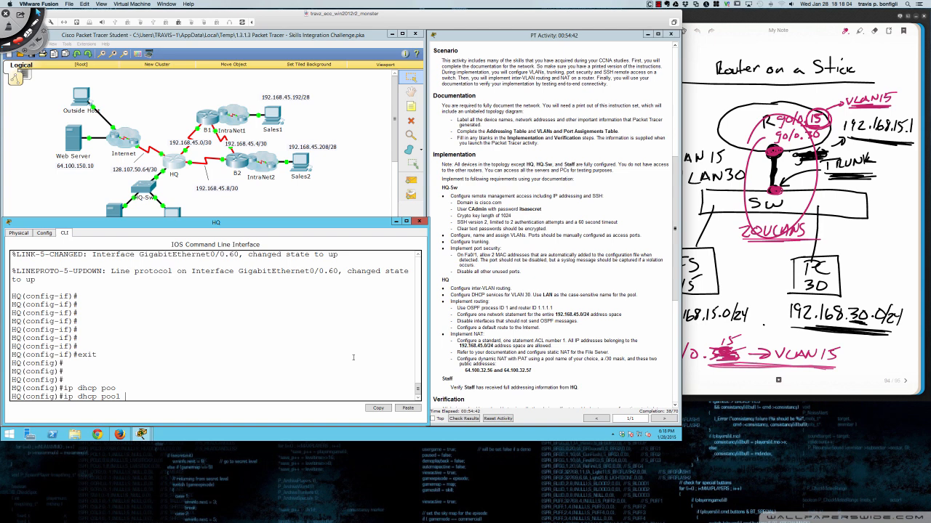
{"action": "type", "text": "LAN ?"}
{"action": "key", "text": "Return"}
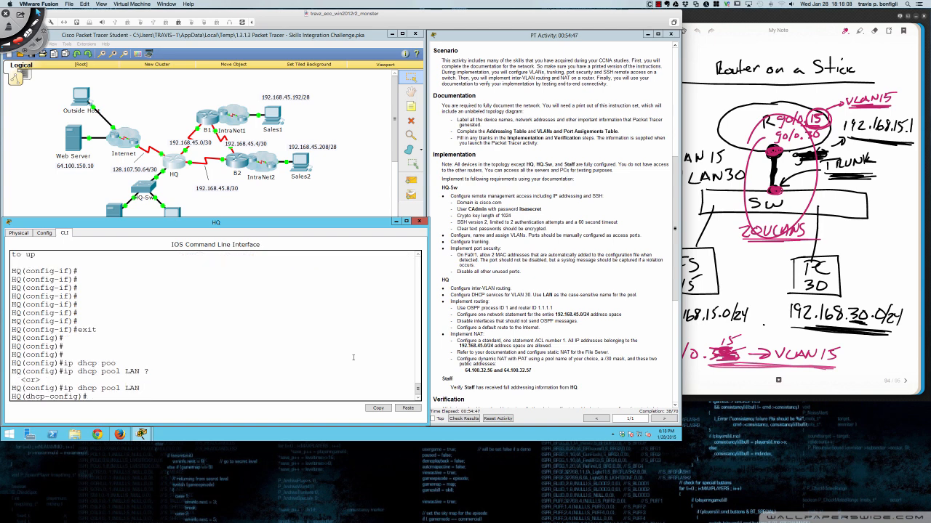
- Set the LAN pool's default-router to 192.168.45.129, the G0/0.30 address
{"action": "type", "text": "?"}
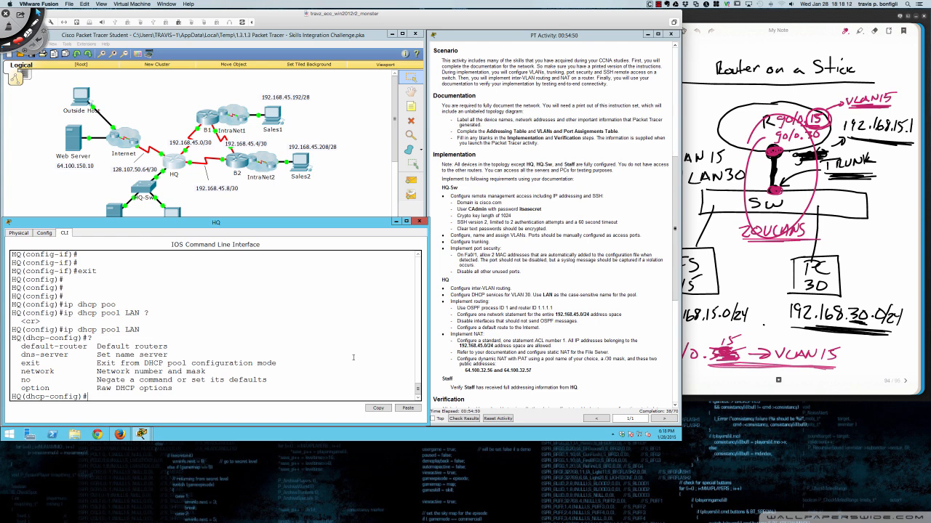
{"action": "type", "text": "def"}
{"action": "key", "text": "Tab"}
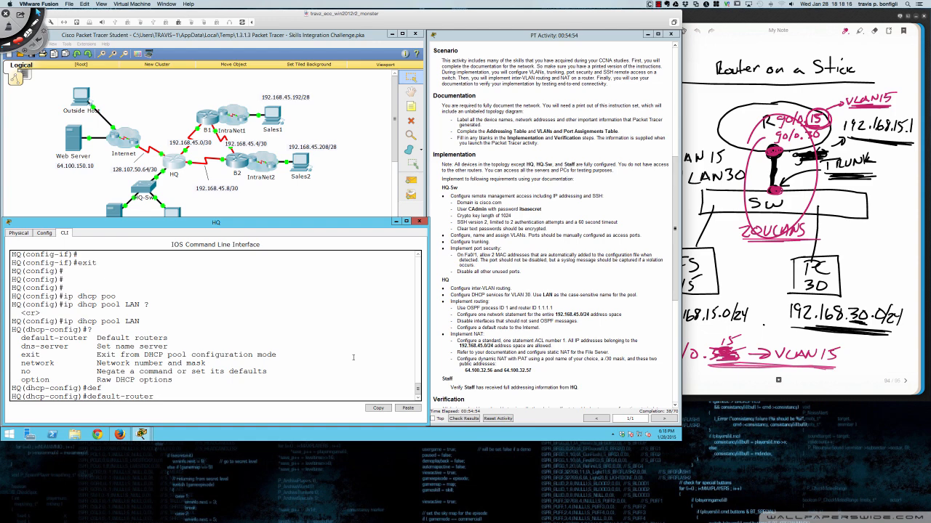
{"action": "scroll", "coordinate": [532, 262], "scroll_direction": "up", "scroll_amount": 6}
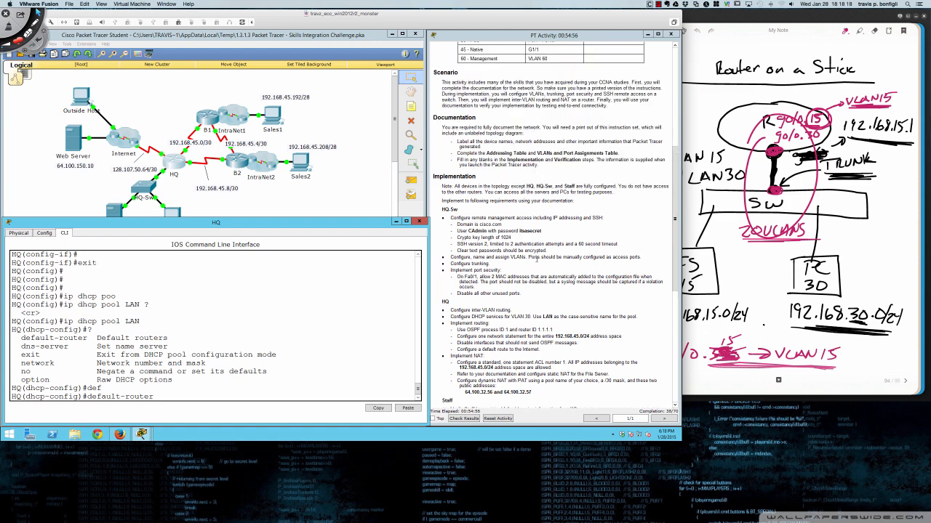
{"action": "scroll", "coordinate": [533, 263], "scroll_direction": "up", "scroll_amount": 1}
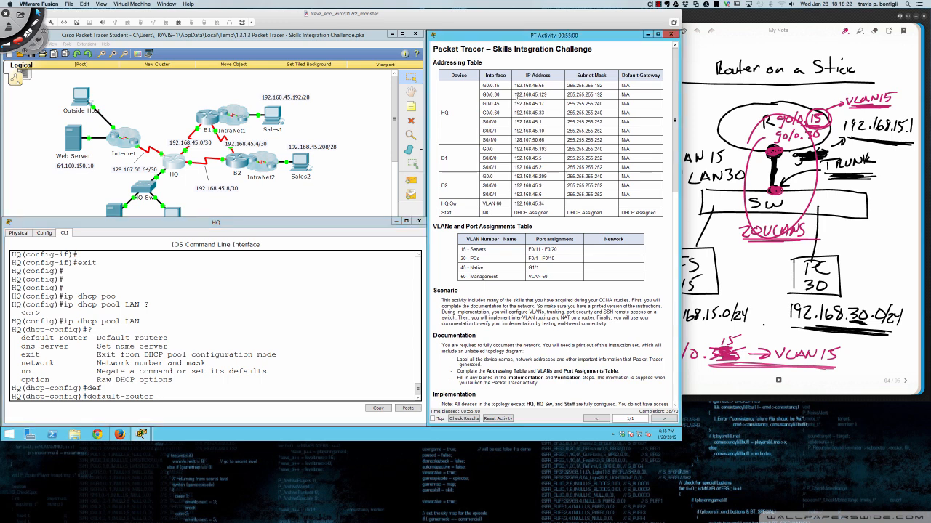
{"action": "left_click_drag", "start_coordinate": [514, 94], "coordinate": [548, 95]}
{"action": "left_click", "coordinate": [358, 297]}
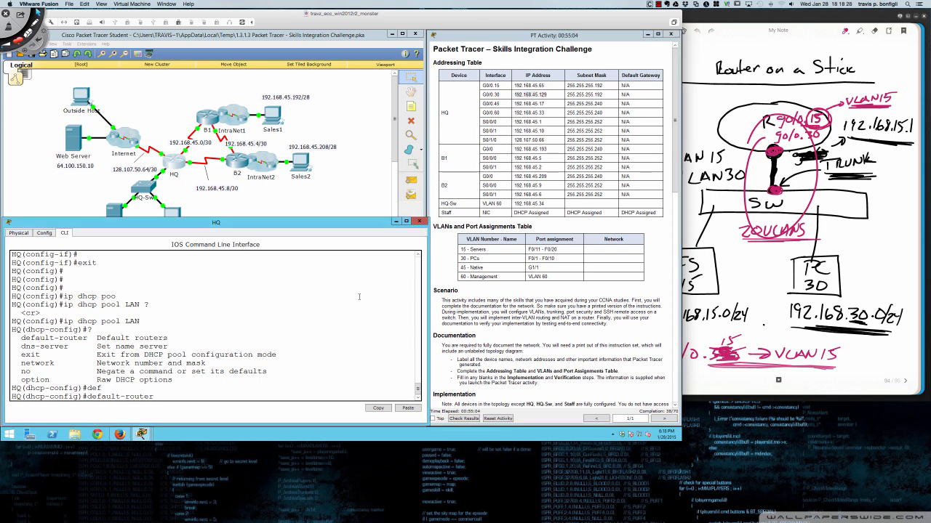
{"action": "type", "text": "192.168.45.129"}
{"action": "key", "text": "Return"}
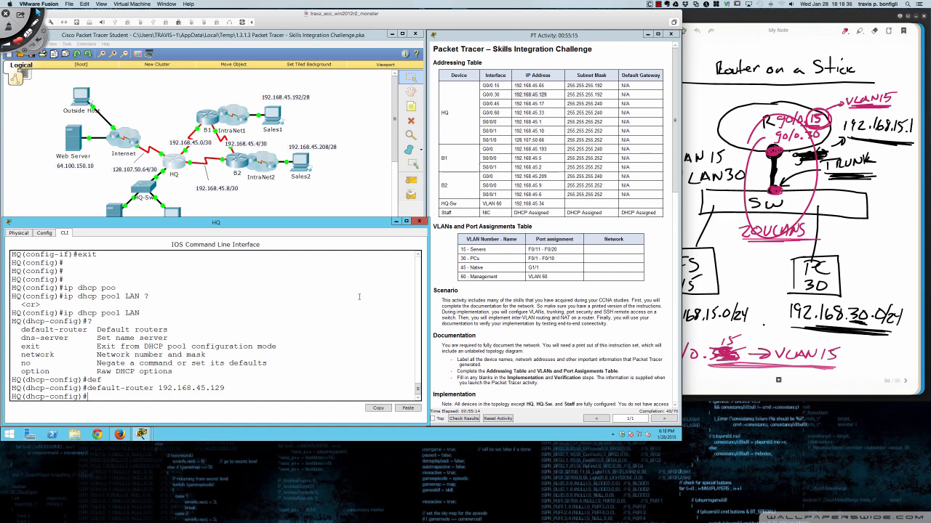
- Set the pool network to 192.168.45.128 255.255.255.192 and exit pool configuration
{"action": "type", "text": "net"}
{"action": "key", "text": "Tab"}
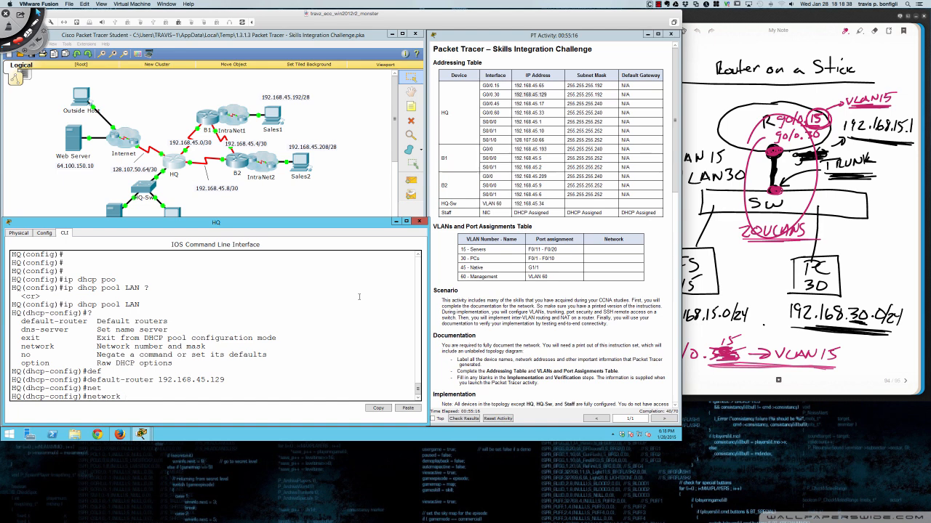
{"action": "type", "text": "192.168.45.128"}
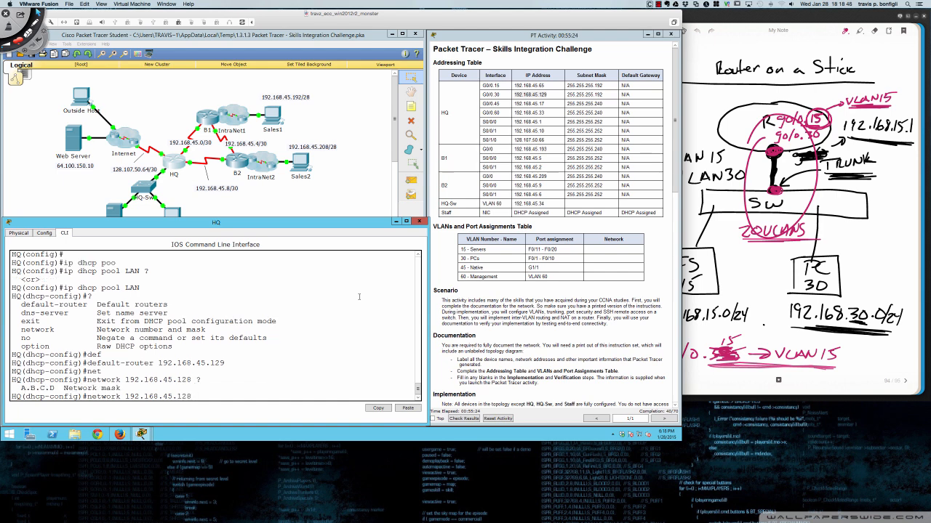
{"action": "type", "text": " ?255.255.255.192"}
{"action": "key", "text": "Return"}
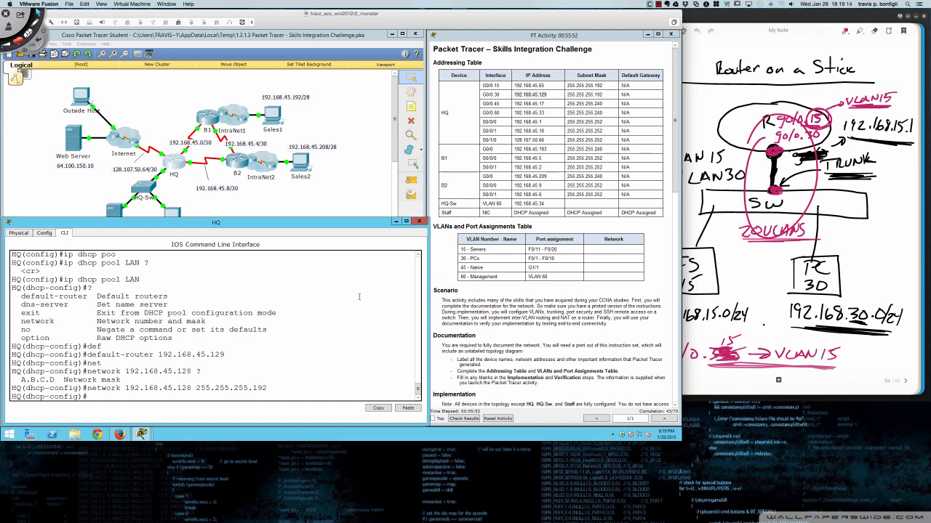
{"action": "type", "text": "exit"}
{"action": "key", "text": "Return"}
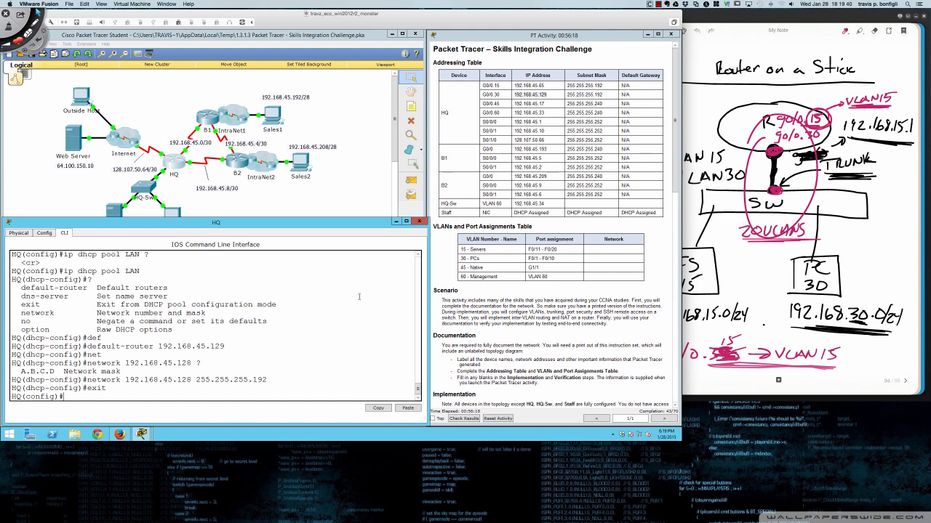
- Run 'ip dhcp excluded-address 192.168.45.129' on HQ to reserve the gateway address
{"action": "key", "text": "Return"}
{"action": "key", "text": "Return"}
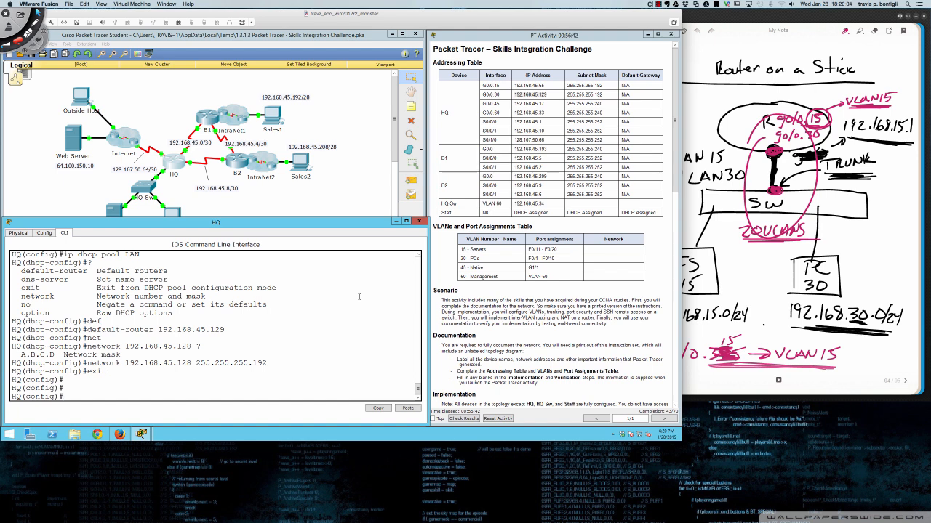
{"action": "type", "text": "ip dh"}
{"action": "key", "text": "Tab"}
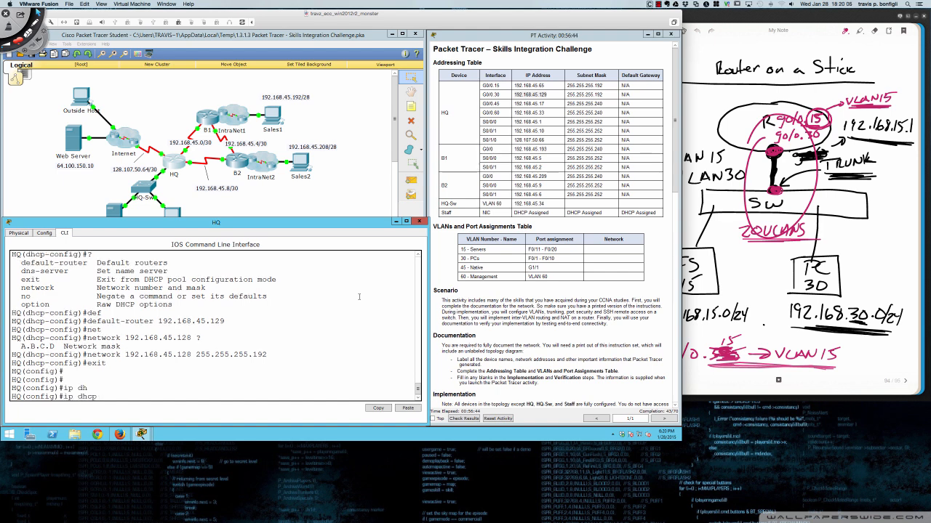
{"action": "type", "text": "ex"}
{"action": "key", "text": "Tab"}
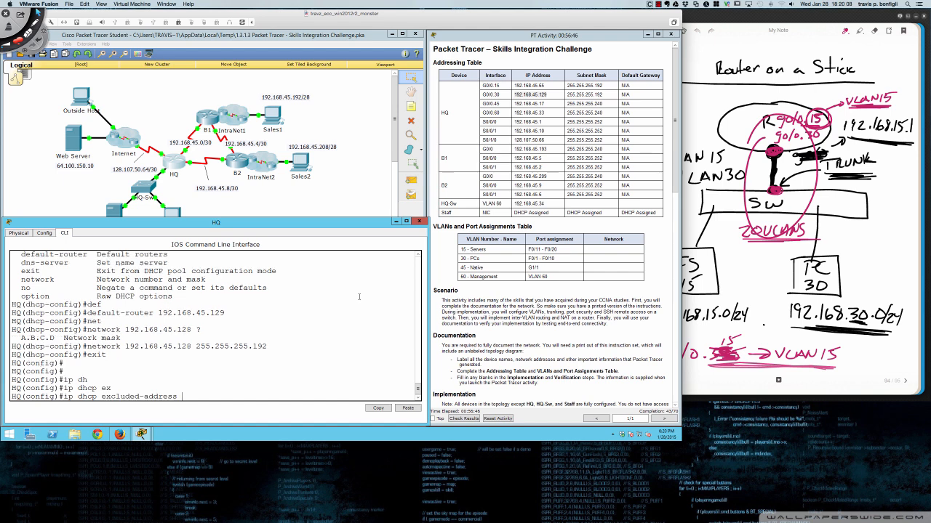
{"action": "type", "text": "192.168.45.129"}
{"action": "key", "text": "Return"}
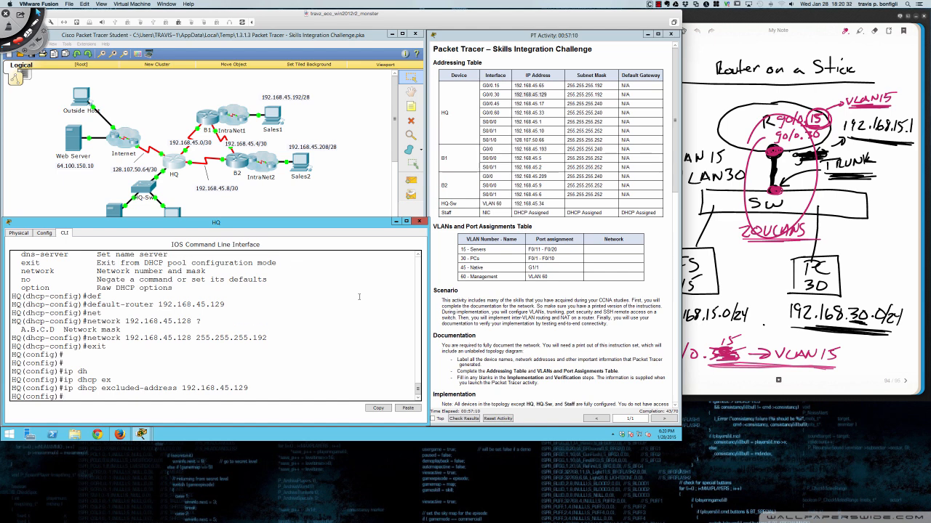
{"action": "key", "text": "Return"}
{"action": "key", "text": "Return"}
{"action": "key", "text": "Return"}
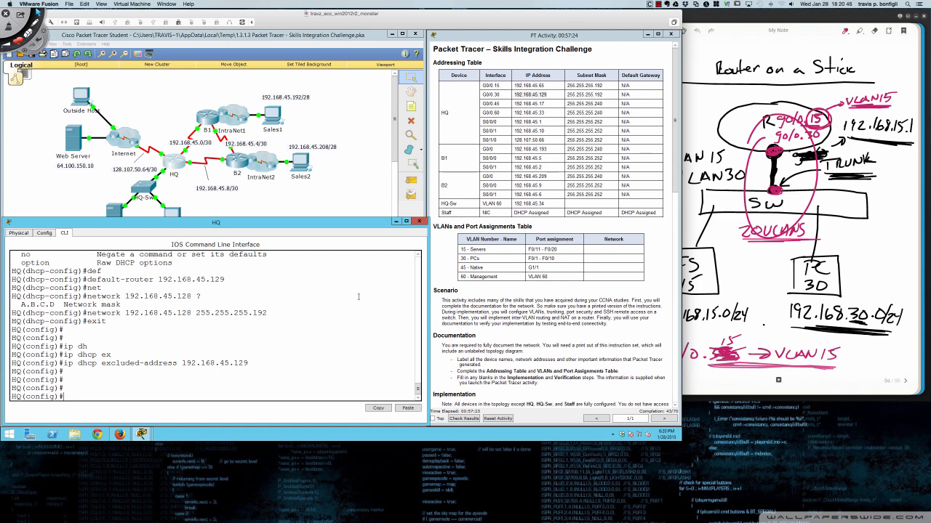
- Start OSPF process 1 on HQ with router-id 1.1.1.1
{"action": "scroll", "coordinate": [528, 310], "scroll_direction": "down", "scroll_amount": 4}
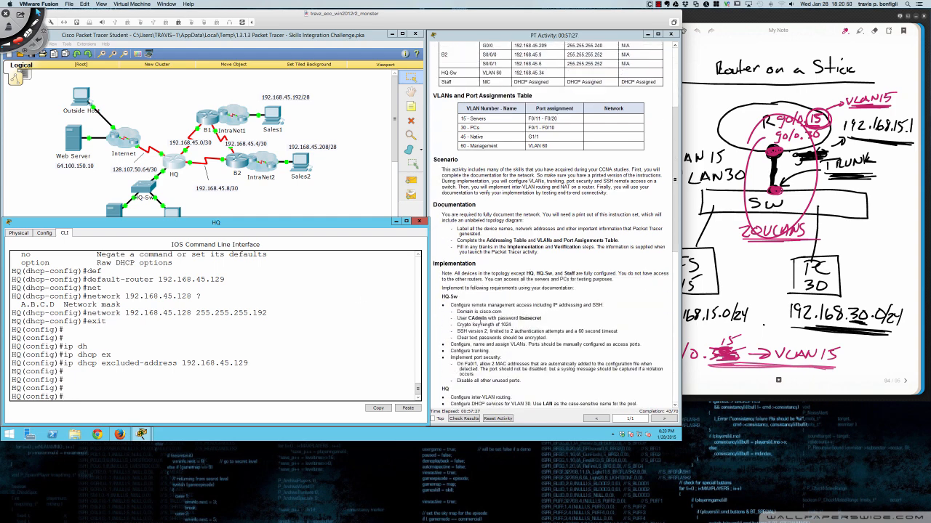
{"action": "scroll", "coordinate": [466, 332], "scroll_direction": "down", "scroll_amount": 4}
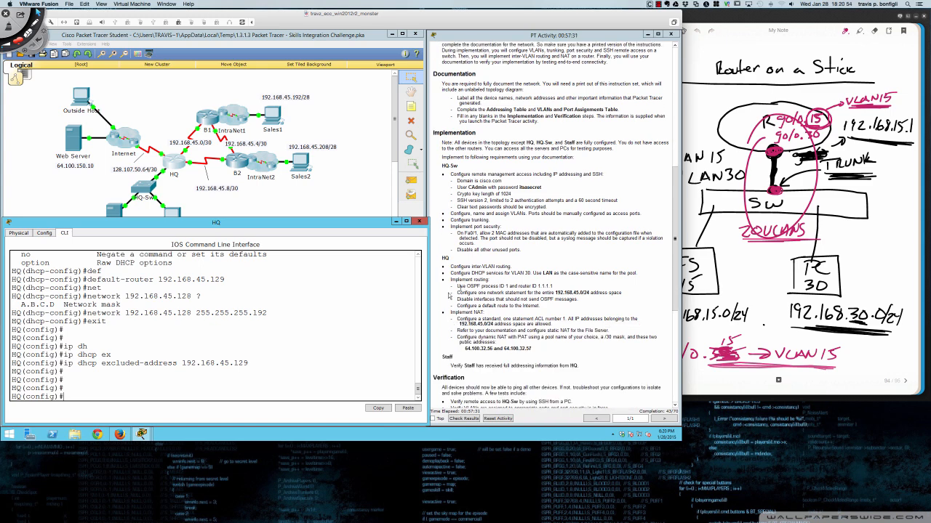
{"action": "type", "text": "router ospf 1"}
{"action": "key", "text": "BackSpace"}
{"action": "type", "text": "?"}
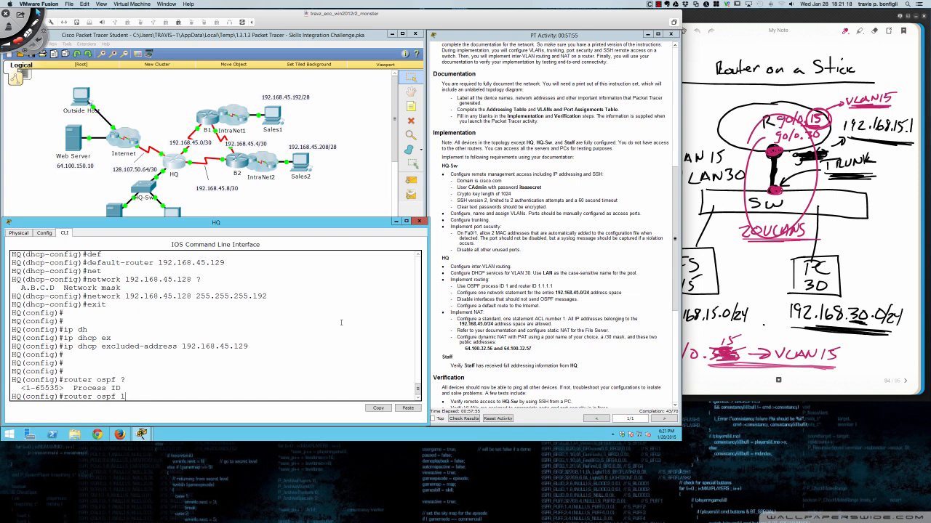
{"action": "key", "text": "Return"}
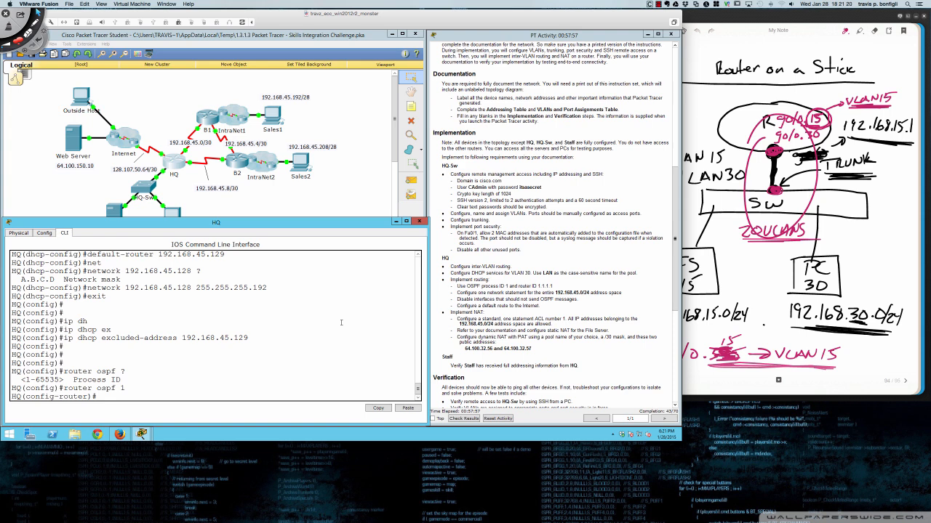
{"action": "type", "text": "route"}
{"action": "key", "text": "Tab"}
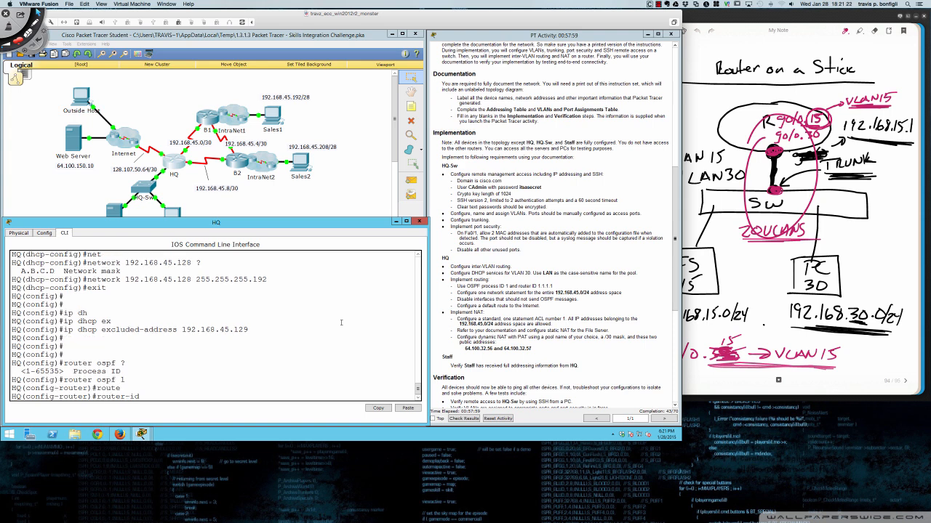
{"action": "type", "text": "1.1.1.1"}
{"action": "key", "text": "Return"}
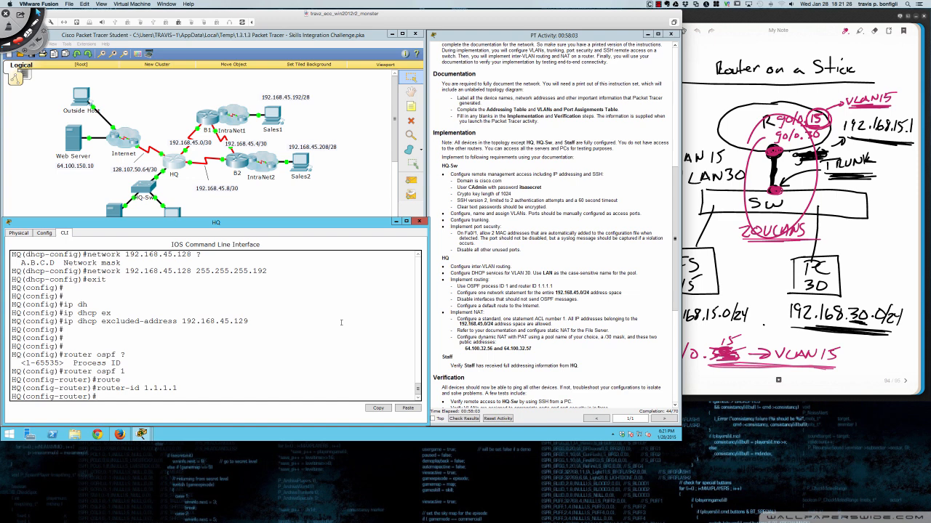
- Advertise network 192.168.45.0 0.0.0.255 in OSPF area 0
{"action": "type", "text": "net"}
{"action": "key", "text": "Tab"}
{"action": "type", "text": "19"}
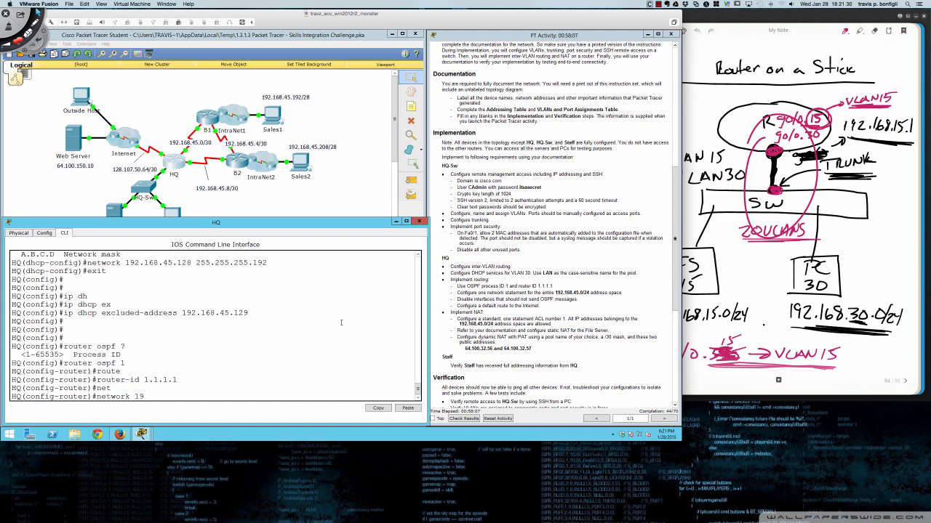
{"action": "type", "text": "2.168.45.0"}
{"action": "type", "text": " 0.0.0"}
{"action": "type", "text": ".255"}
{"action": "type", "text": "?"}
{"action": "type", "text": "area 0"}
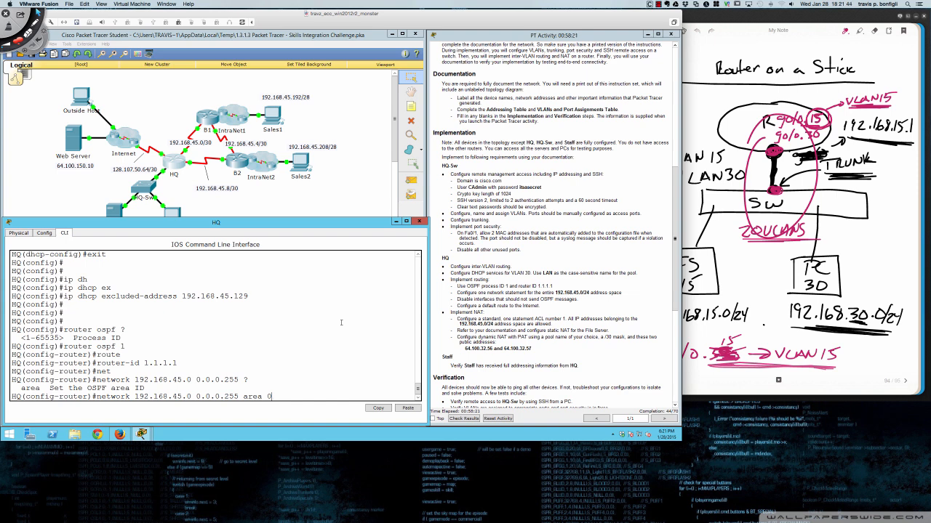
{"action": "key", "text": "Return"}
{"action": "key", "text": "Return"}
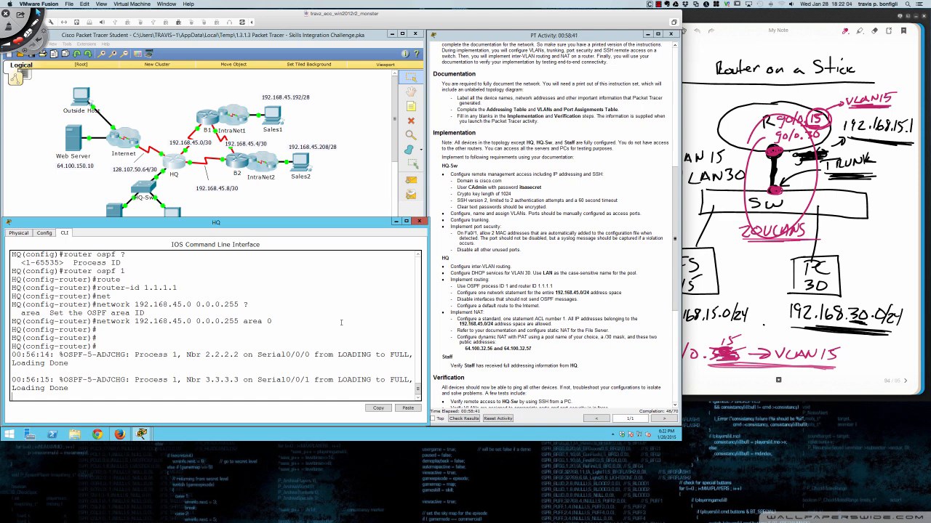
{"action": "key", "text": "Return"}
{"action": "key", "text": "Return"}
- Run 'do show ip ospf neighbor' and check 2.2.2.2 and 3.3.3.3 are FULL
{"action": "type", "text": "do sh ip"}
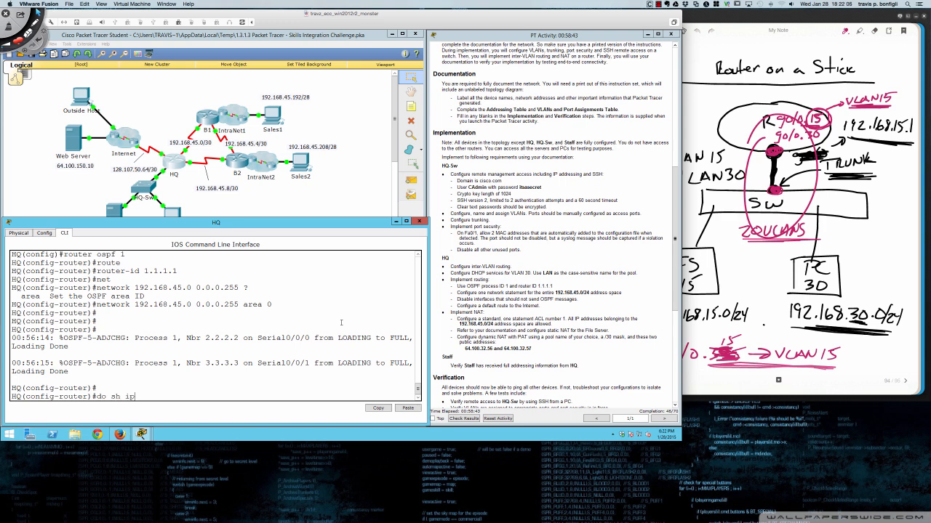
{"action": "type", "text": " ospf nei"}
{"action": "key", "text": "Return"}
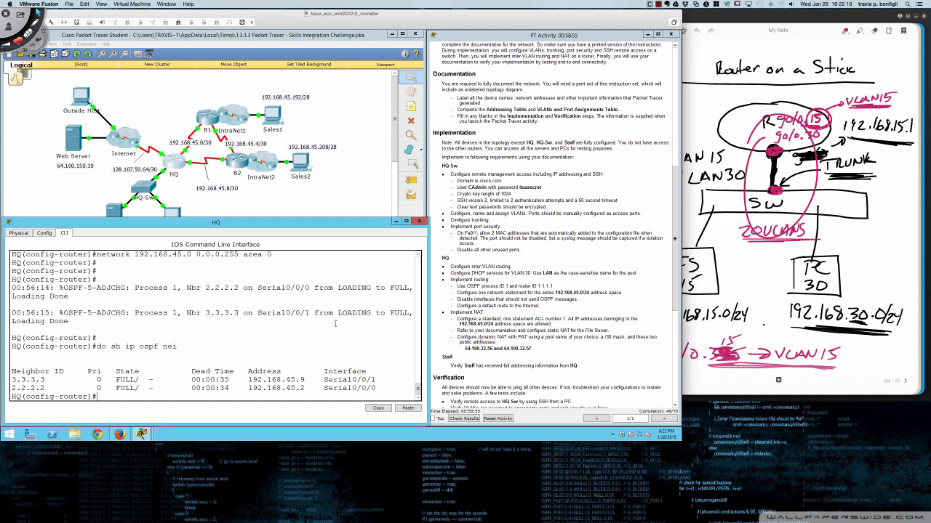
{"action": "left_click_drag", "start_coordinate": [284, 380], "coordinate": [305, 388]}
{"action": "left_click", "coordinate": [397, 363]}
{"action": "left_click", "coordinate": [339, 348]}
{"action": "key", "text": "Return"}
{"action": "key", "text": "Return"}
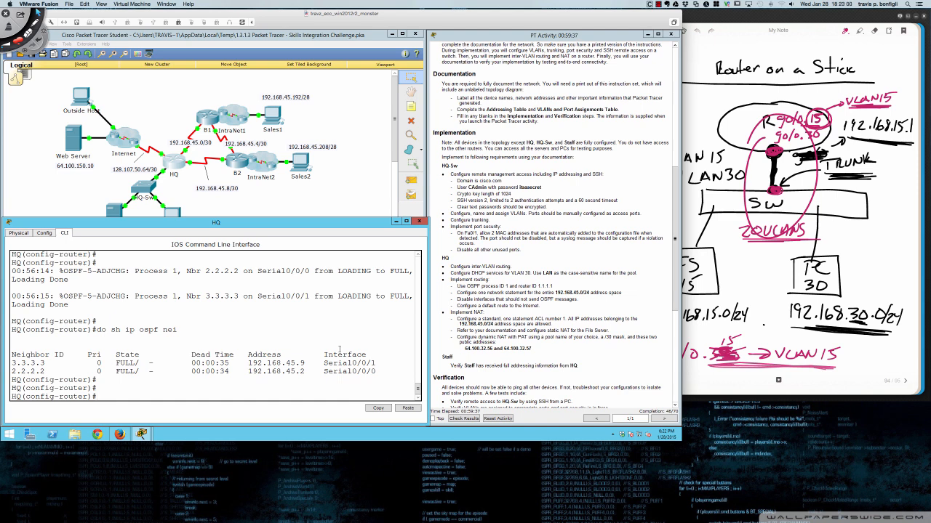
- Enter interface serial 0/1/0 configuration, correcting the mistyped 'int s0/10' command
{"action": "type", "text": "int s0/10"}
{"action": "key", "text": "Return"}
{"action": "key", "text": "Up"}
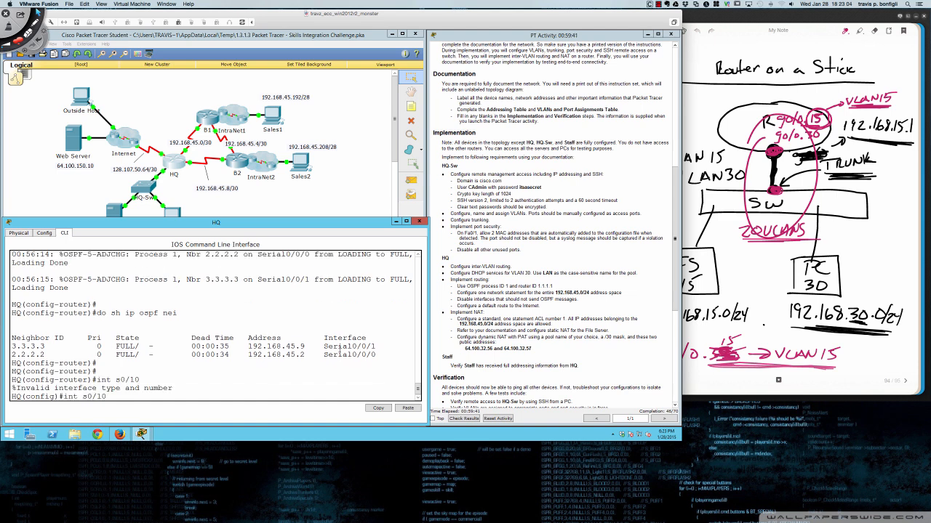
{"action": "type", "text": "/0"}
{"action": "key", "text": "Return"}
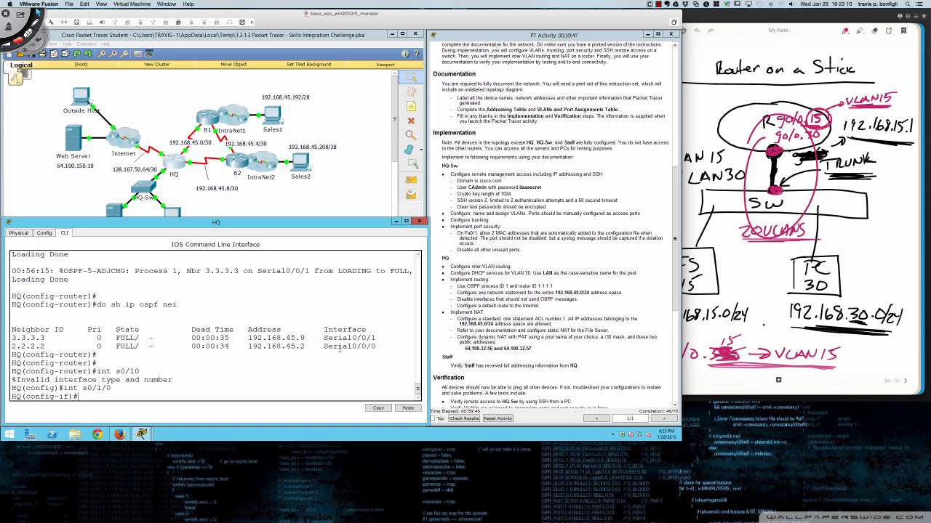
- Under router ospf 1, make S0/1/0 a passive interface
{"action": "type", "text": "router ospf 1"}
{"action": "key", "text": "Return"}
{"action": "type", "text": "pas"}
{"action": "key", "text": "Tab"}
{"action": "type", "text": "s0/1/0"}
{"action": "key", "text": "Return"}
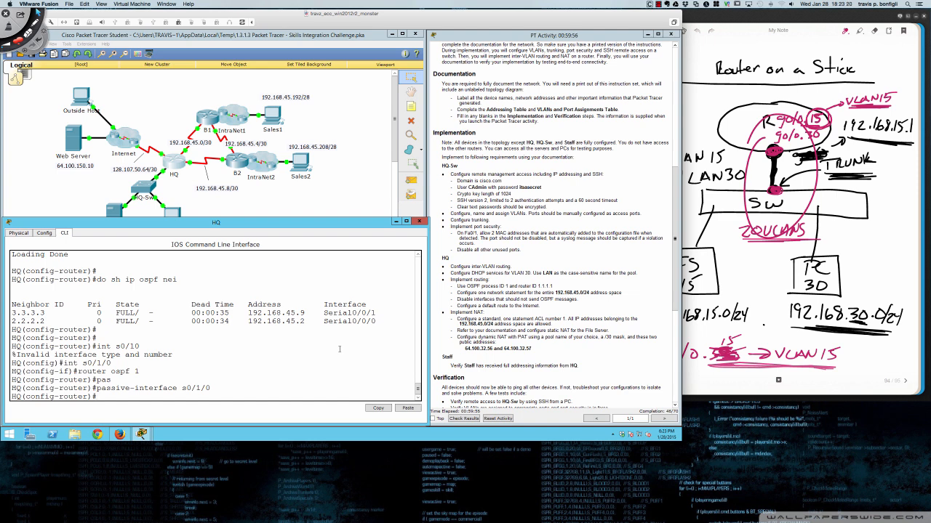
{"action": "key", "text": "Return"}
{"action": "key", "text": "Return"}
{"action": "key", "text": "Return"}
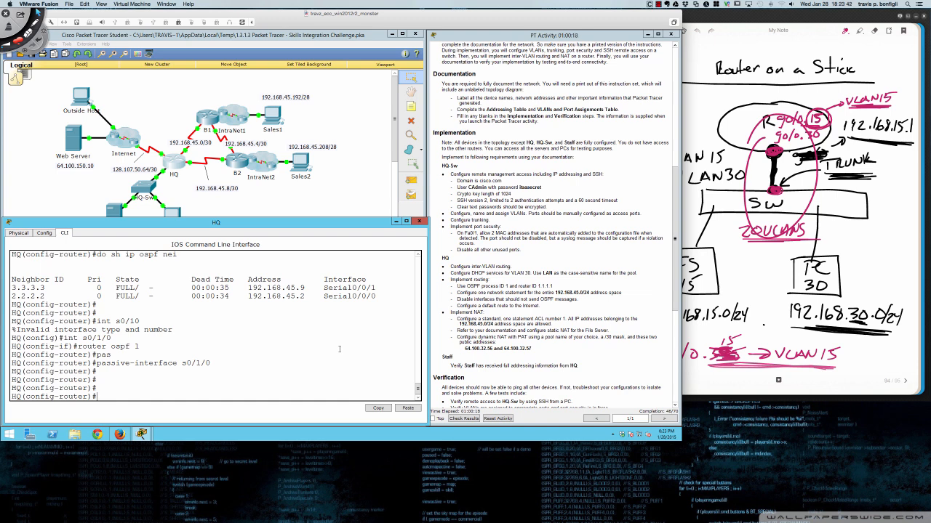
- Make G0/0 passive in OSPF as well, then exit to global configuration
{"action": "type", "text": "pass"}
{"action": "key", "text": "Tab"}
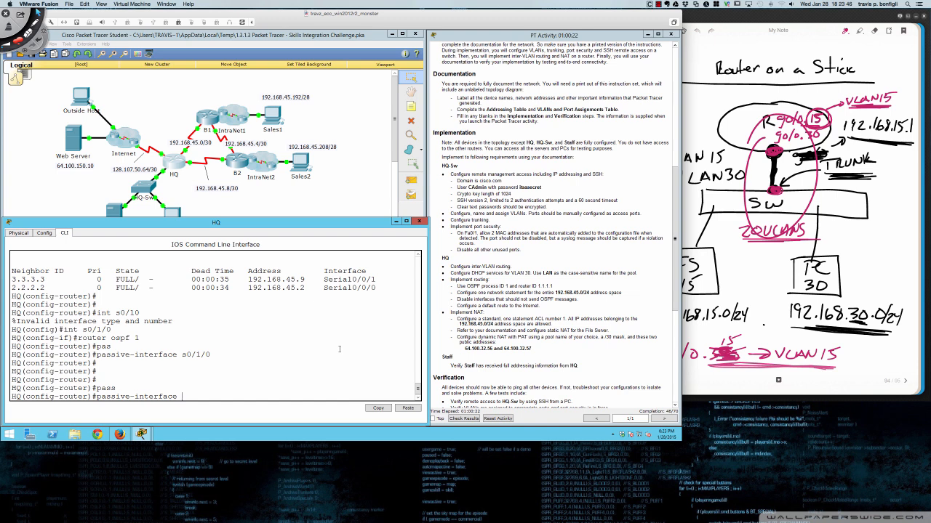
{"action": "type", "text": "g0/0"}
{"action": "key", "text": "Return"}
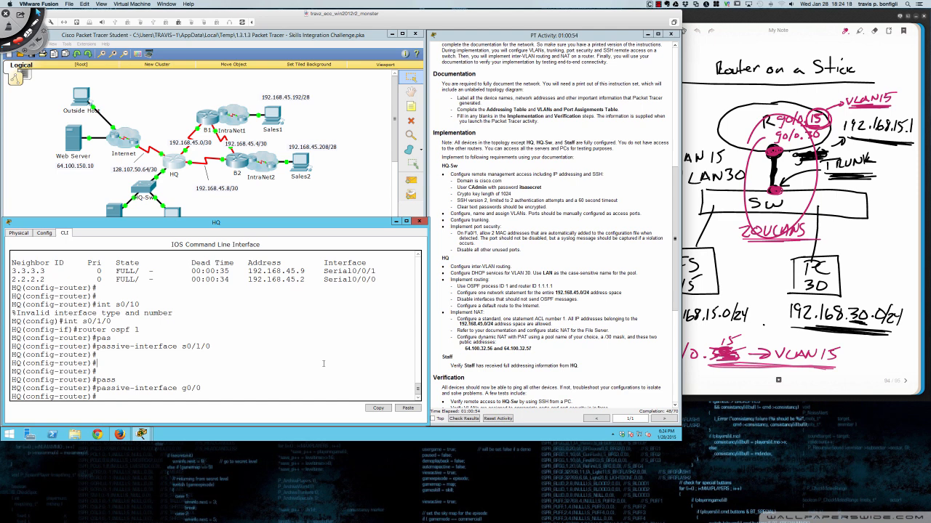
{"action": "key", "text": "Return"}
{"action": "key", "text": "Return"}
{"action": "key", "text": "Return"}
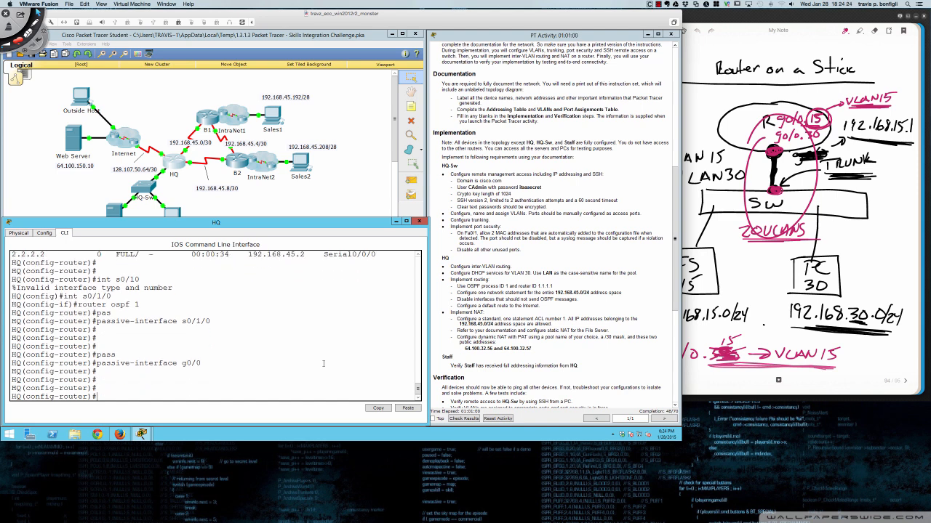
{"action": "type", "text": "exit"}
{"action": "key", "text": "Return"}
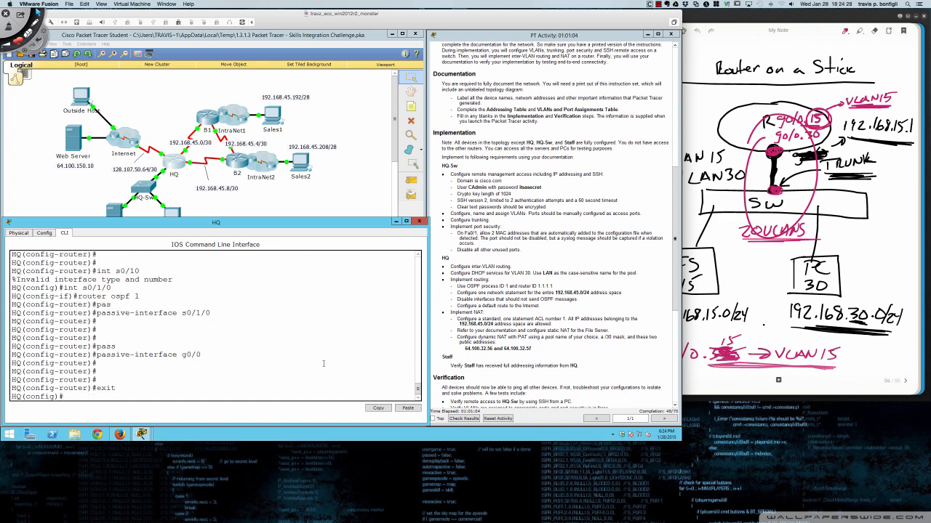
- Add the default route 'ip route 0.0.0.0 0.0.0.0 s0/1/0' on HQ toward the Internet
{"action": "key", "text": "Return"}
{"action": "key", "text": "Return"}
{"action": "key", "text": "Return"}
{"action": "type", "text": "ip route 0.0.0.0 0.0.0.0o"}
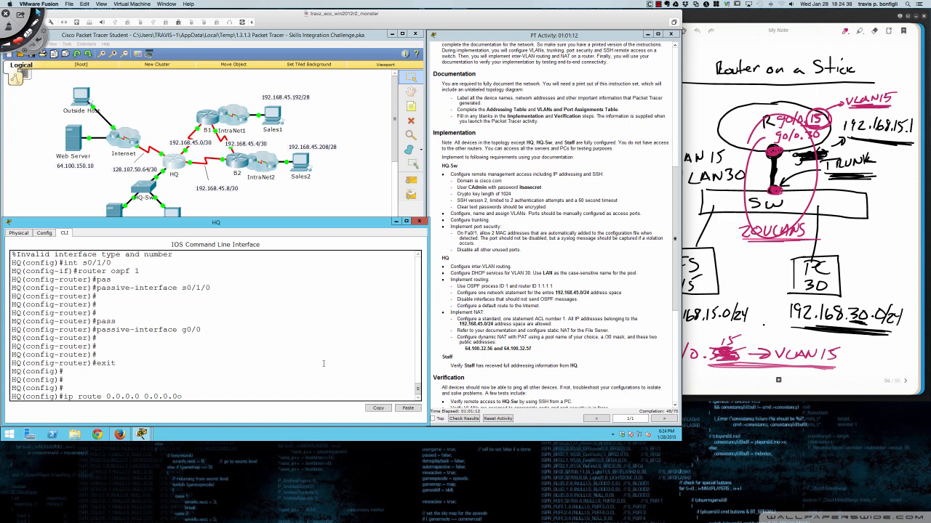
{"action": "key", "text": "BackSpace"}
{"action": "type", "text": "s0/1/0"}
{"action": "key", "text": "Return"}
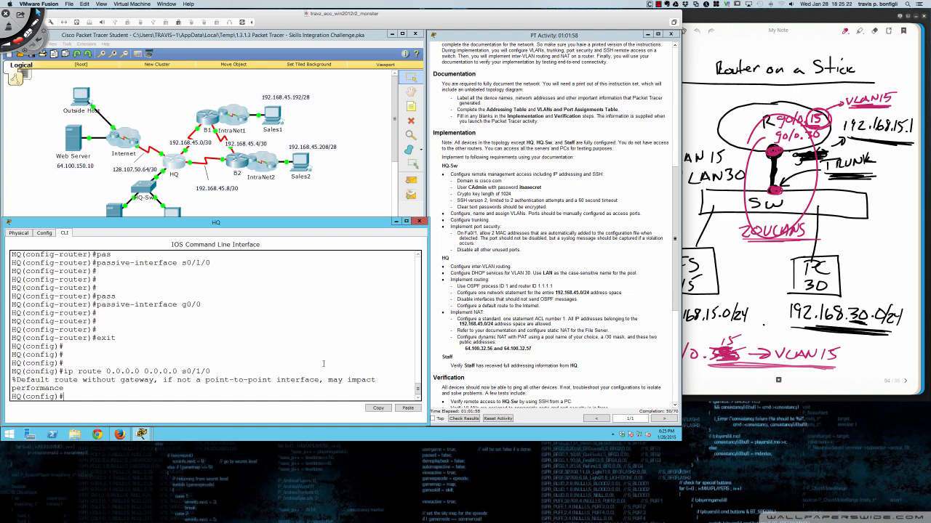
{"action": "left_click_drag", "start_coordinate": [181, 372], "coordinate": [212, 372]}
- Remove the default route via S0/1/0 with 'no ip route 0.0.0.0 0.0.0.0 s0/1/0'
{"action": "key", "text": "Up"}
{"action": "key", "text": "BackSpace"}
{"action": "key", "text": "BackSpace"}
{"action": "key", "text": "BackSpace"}
{"action": "key", "text": "BackSpace"}
{"action": "key", "text": "BackSpace"}
{"action": "key", "text": "Up"}
{"action": "key", "text": "ctrl+a"}
{"action": "type", "text": "no"}
{"action": "key", "text": "Return"}
- Rewrite the recalled removal command with next hop 128.107.50.65 instead of S0/1/0
{"action": "key", "text": "Up"}
{"action": "key", "text": "BackSpace"}
{"action": "key", "text": "BackSpace"}
{"action": "key", "text": "BackSpace"}
{"action": "key", "text": "BackSpace"}
{"action": "key", "text": "BackSpace"}
{"action": "key", "text": "BackSpace"}
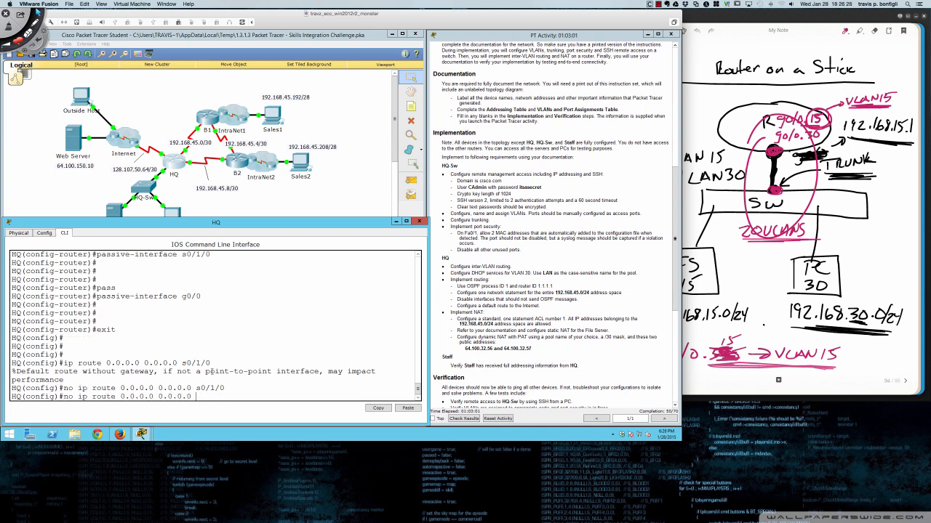
{"action": "type", "text": "128.107.50.65"}
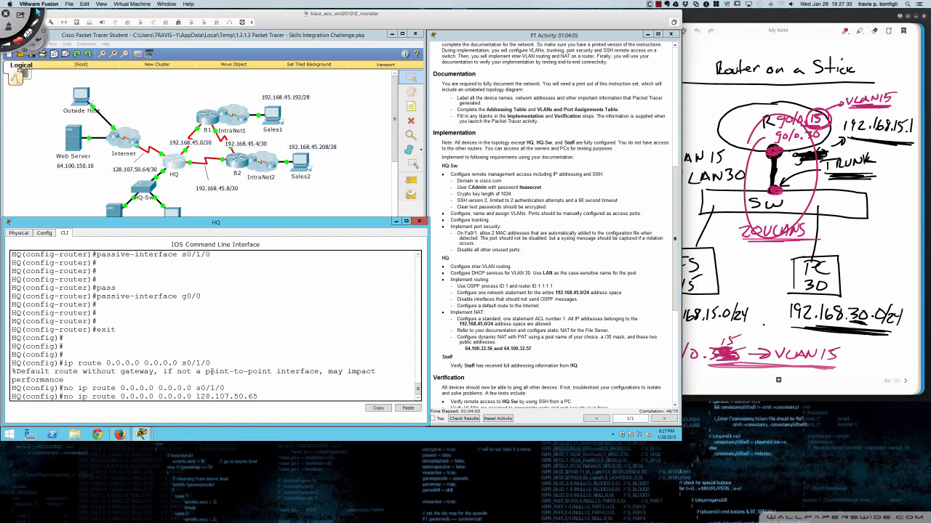
- Once the 'no' form fails, add 'ip route 0.0.0.0 0.0.0.0 128.107.50.65' on HQ
{"action": "key", "text": "Return"}
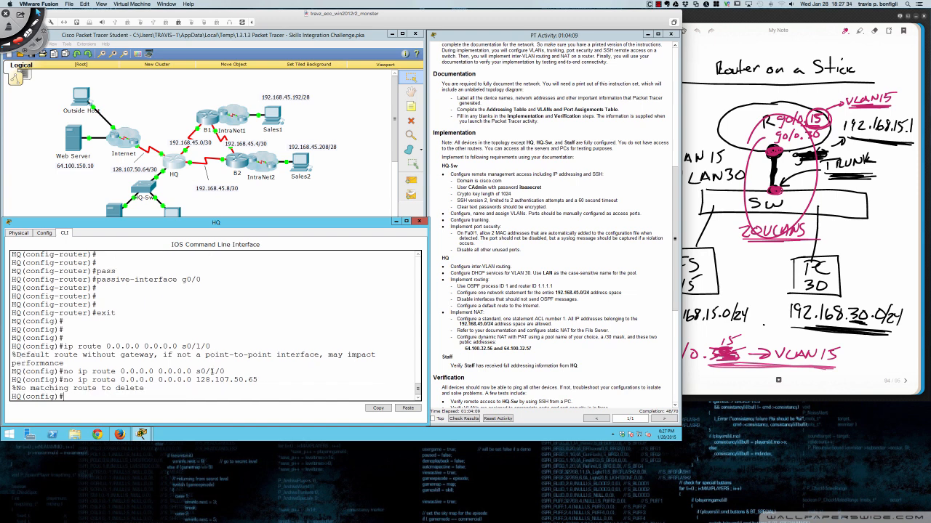
{"action": "key", "text": "Up"}
{"action": "key", "text": "BackSpace"}
{"action": "key", "text": "BackSpace"}
{"action": "key", "text": "BackSpace"}
{"action": "key", "text": "Return"}
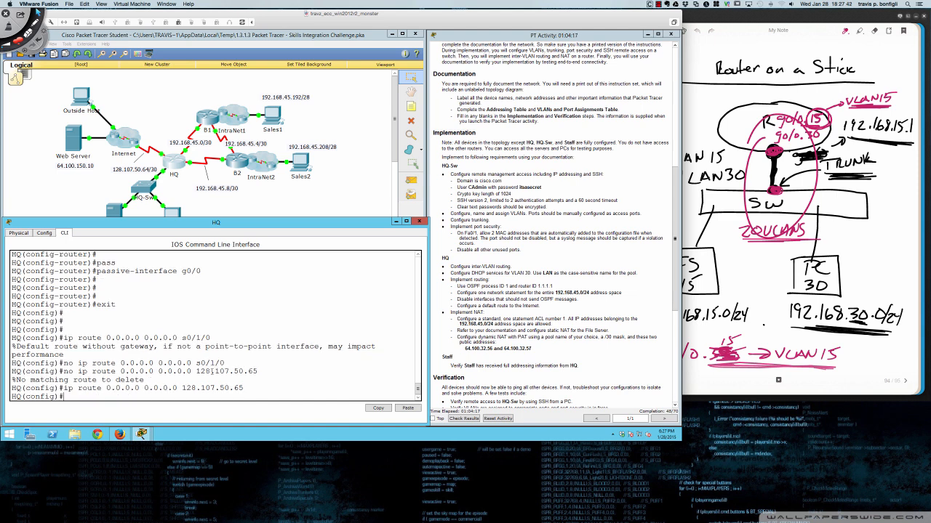
{"action": "key", "text": "Return"}
{"action": "key", "text": "Return"}
{"action": "key", "text": "Return"}
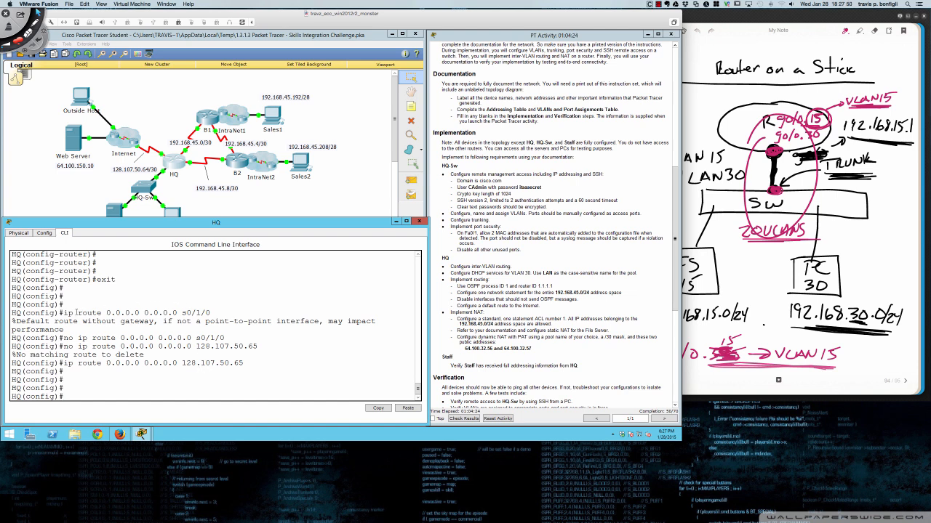
{"action": "left_click_drag", "start_coordinate": [62, 313], "coordinate": [210, 312]}
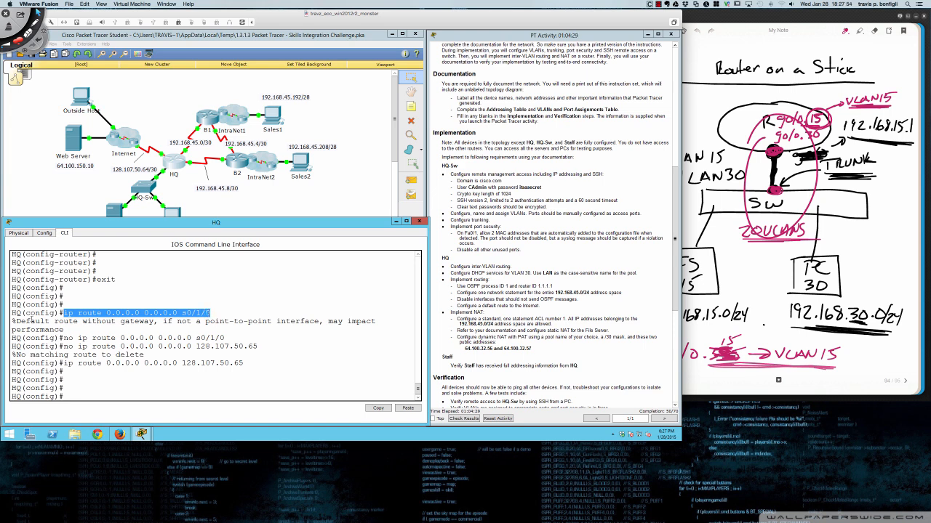
{"action": "left_click_drag", "start_coordinate": [14, 320], "coordinate": [67, 329]}
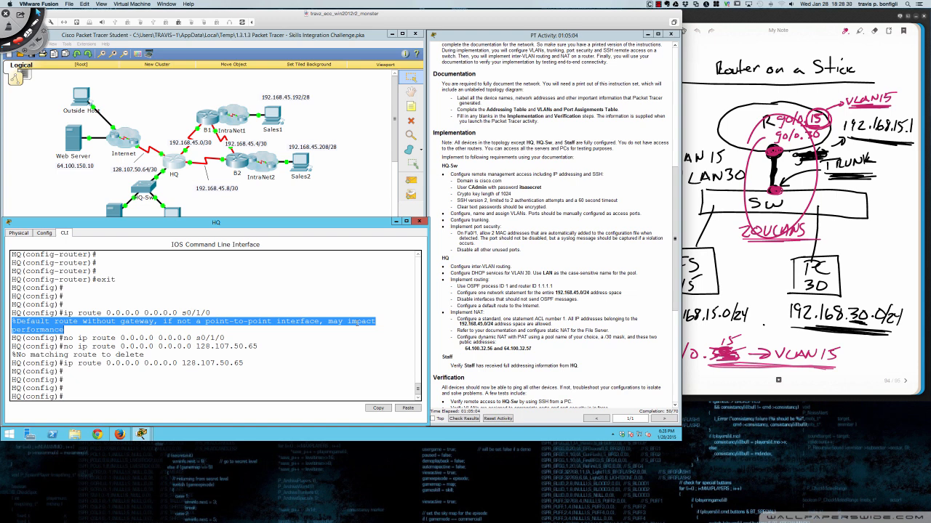
{"action": "key", "text": "Return"}
{"action": "key", "text": "Return"}
{"action": "key", "text": "Return"}
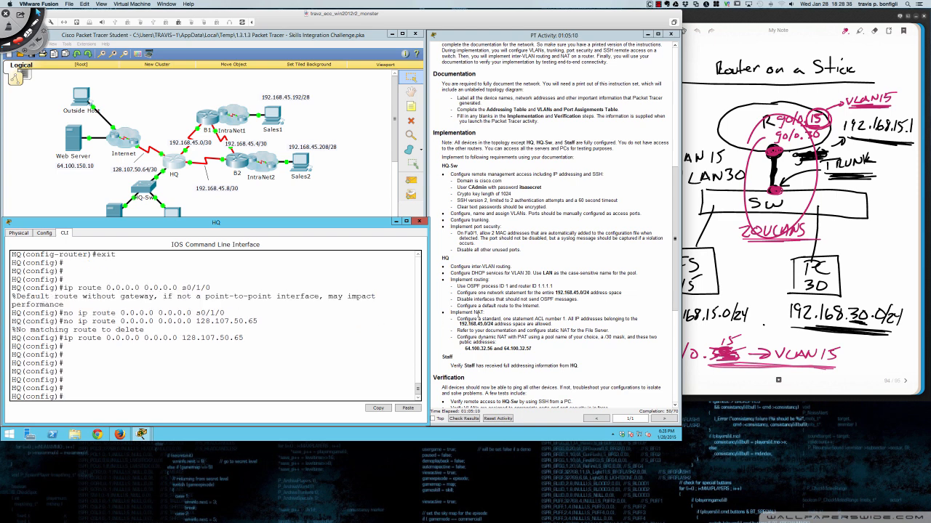
{"action": "scroll", "coordinate": [479, 308], "scroll_direction": "down", "scroll_amount": 3}
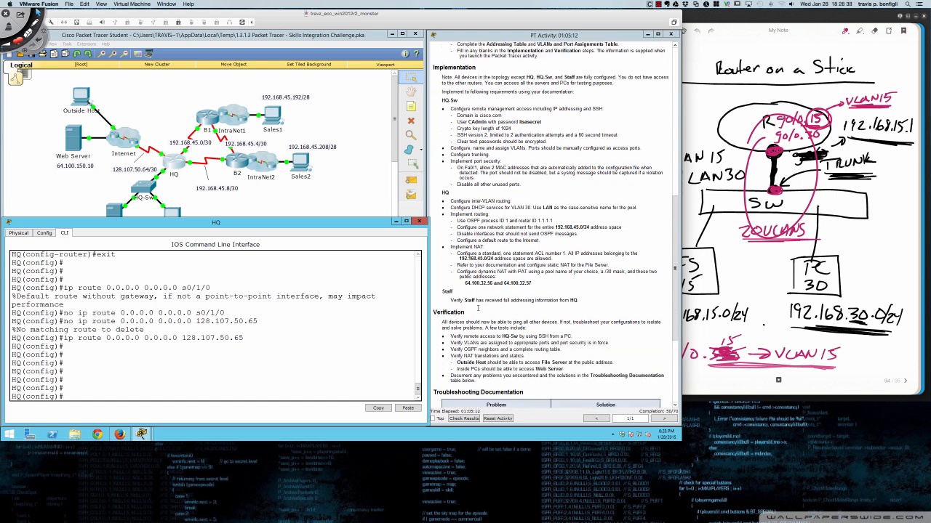
{"action": "left_click", "coordinate": [329, 321]}
{"action": "key", "text": "Return"}
{"action": "key", "text": "Return"}
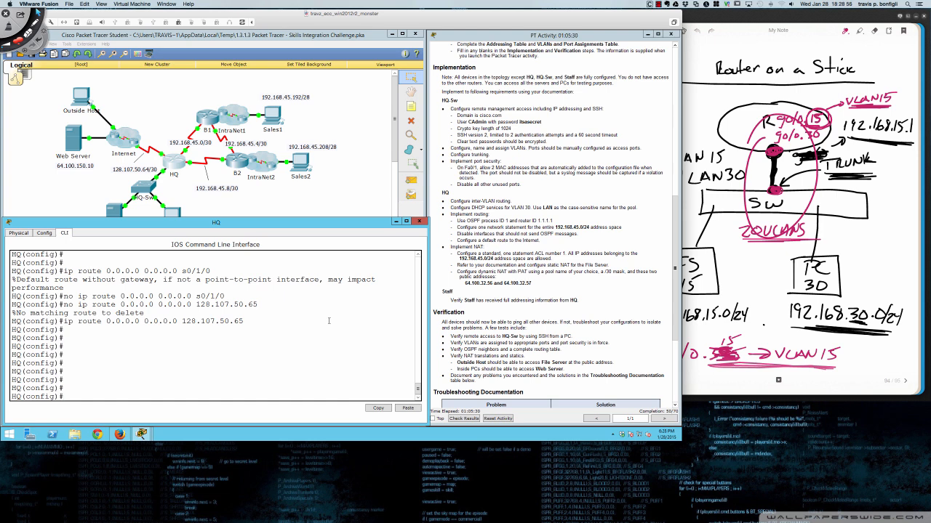
- Enter 'access-list 1 permit 192.168.45.0 0.0.0.255' in HQ's global configuration
{"action": "type", "text": "access"}
{"action": "key", "text": "Tab"}
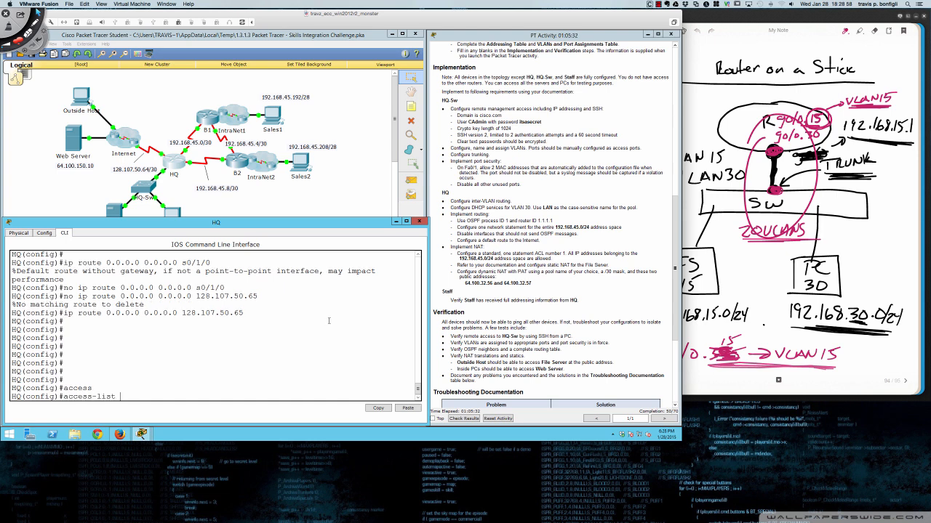
{"action": "type", "text": "1 permit 192.168.45.0 0.0.0.255"}
{"action": "key", "text": "Return"}
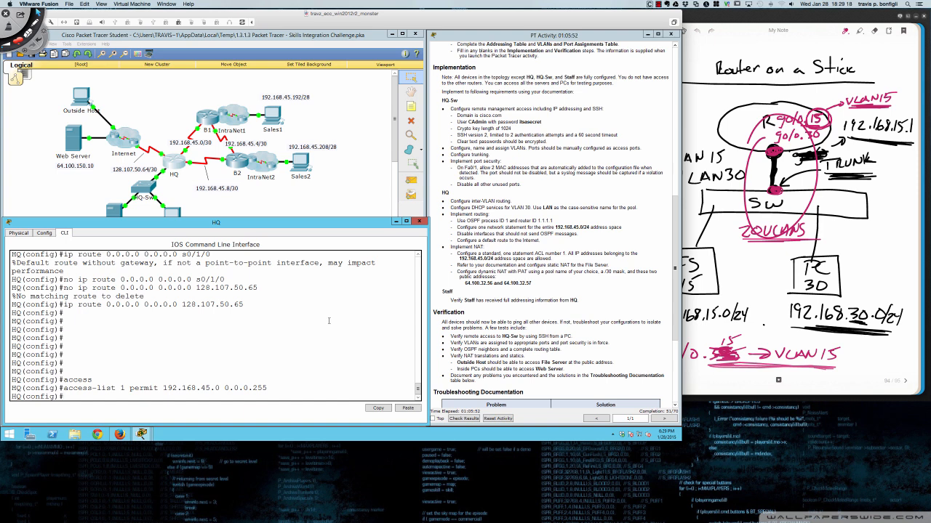
{"action": "key", "text": "Return"}
{"action": "key", "text": "Return"}
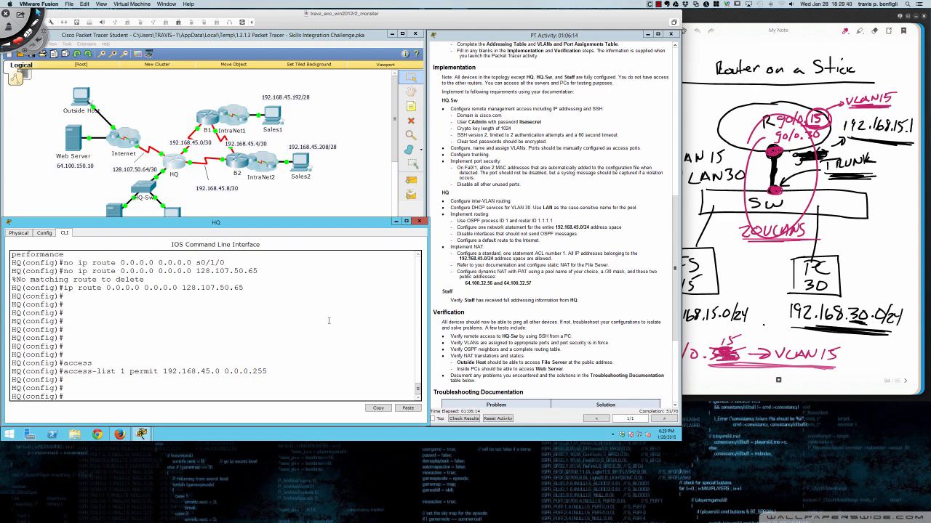
- Check the Addressing Table in the instructions and move the HQ terminal to reveal the File Server
{"action": "scroll", "coordinate": [498, 187], "scroll_direction": "up", "scroll_amount": 3}
{"action": "scroll", "coordinate": [497, 186], "scroll_direction": "up", "scroll_amount": 3}
{"action": "scroll", "coordinate": [497, 187], "scroll_direction": "up", "scroll_amount": 9}
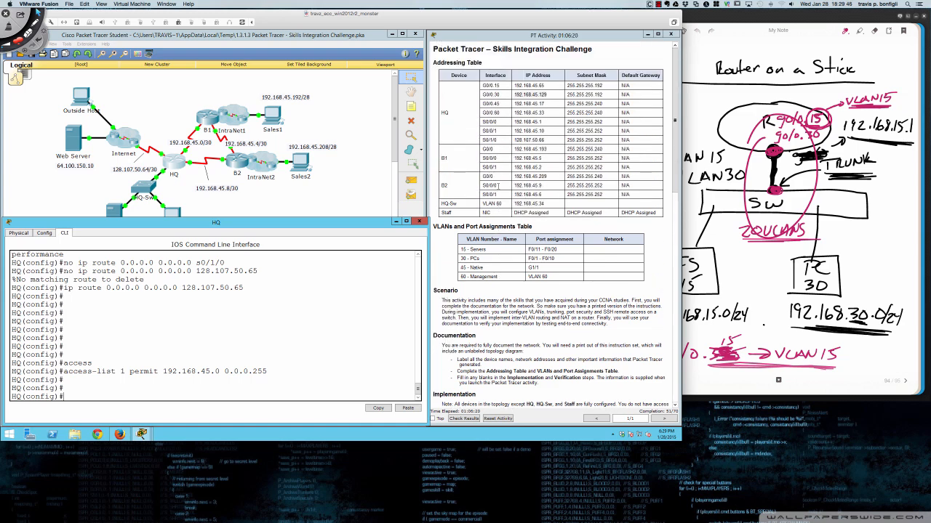
{"action": "scroll", "coordinate": [497, 187], "scroll_direction": "down", "scroll_amount": 11}
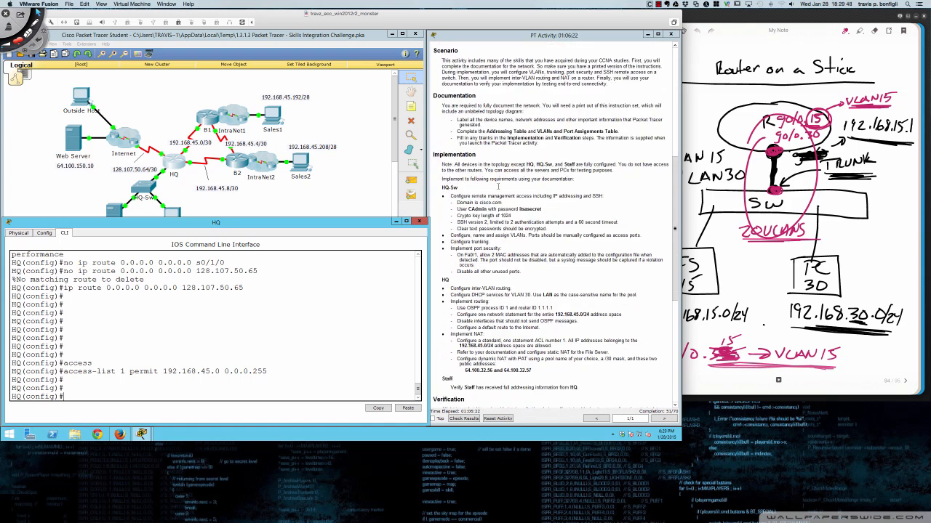
{"action": "scroll", "coordinate": [498, 187], "scroll_direction": "down", "scroll_amount": 2}
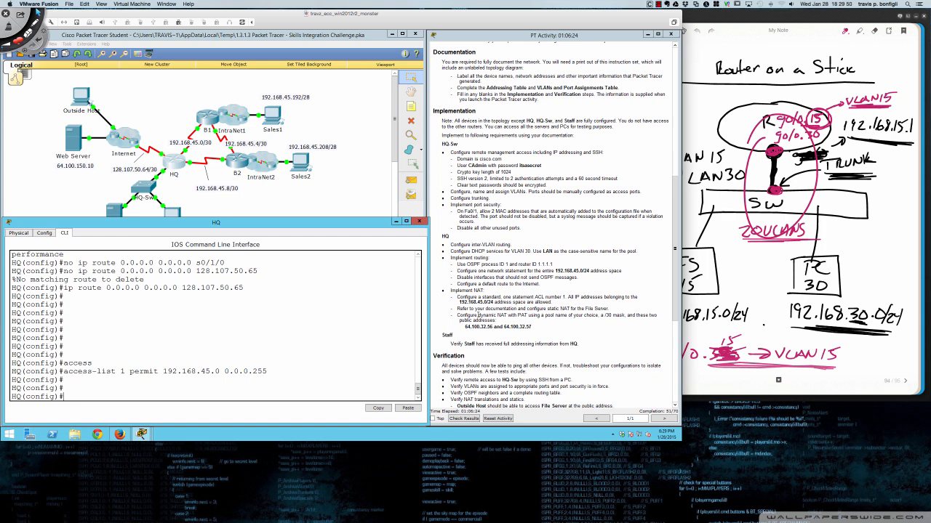
{"action": "left_click_drag", "start_coordinate": [273, 222], "coordinate": [450, 218]}
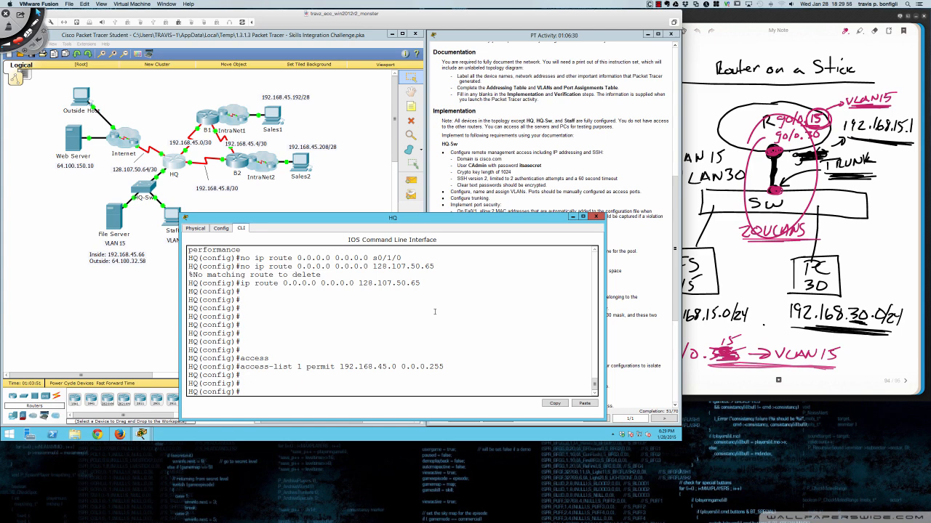
{"action": "key", "text": "Return"}
{"action": "key", "text": "Return"}
{"action": "key", "text": "Return"}
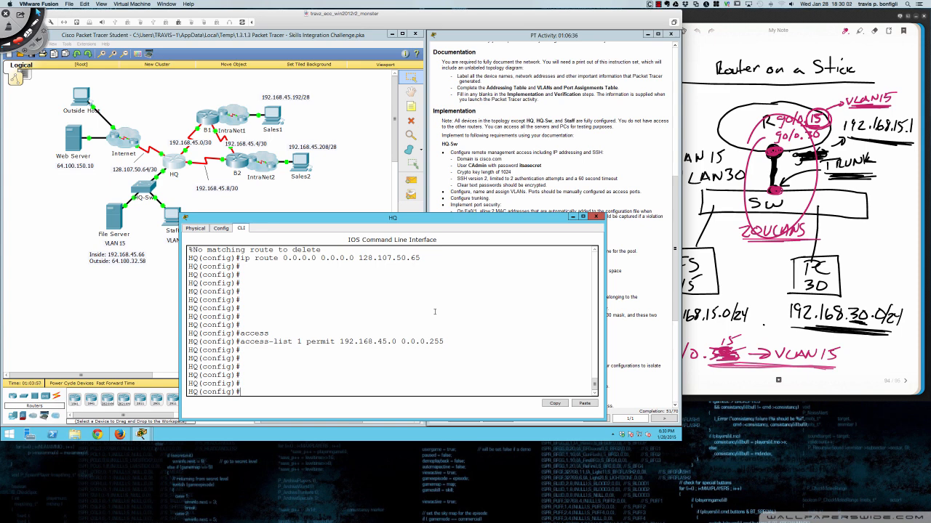
- Enter 'ip nat inside source static 192.168.45.66 64.100.32.58' on HQ
{"action": "type", "text": "ip nat insi"}
{"action": "key", "text": "Tab"}
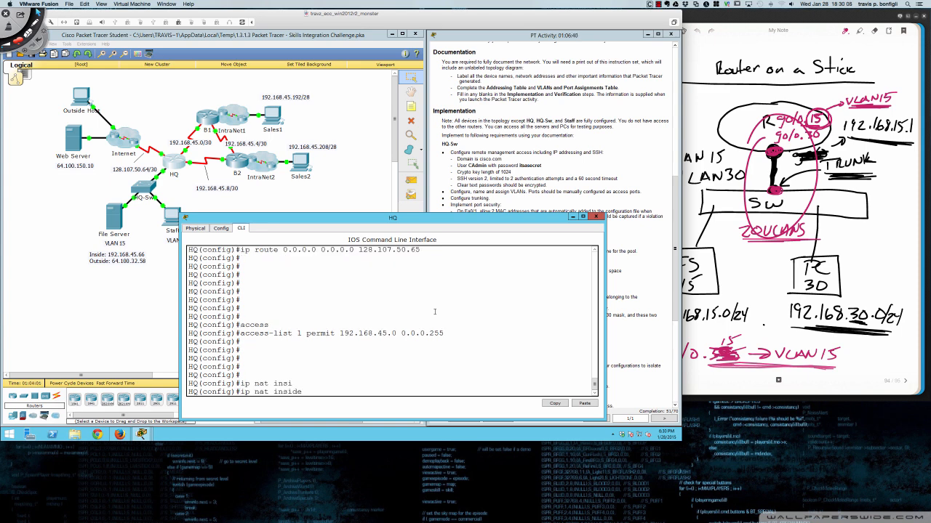
{"action": "type", "text": "sour"}
{"action": "key", "text": "Tab"}
{"action": "type", "text": "stt"}
{"action": "key", "text": "Tab"}
{"action": "key", "text": "BackSpace"}
{"action": "key", "text": "Tab"}
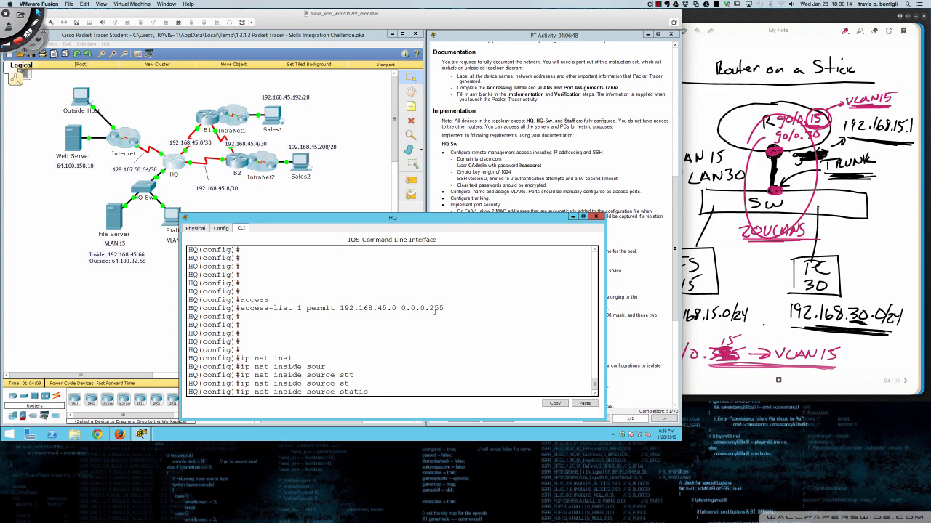
{"action": "type", "text": "192.168.45.66"}
{"action": "type", "text": "64.100.32.58"}
{"action": "key", "text": "Return"}
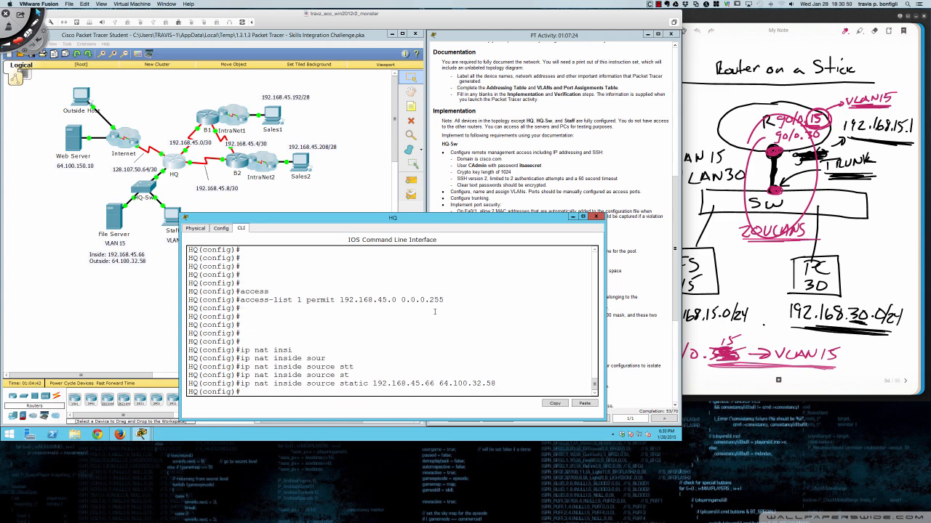
- Move the HQ terminal back beside the instructions and refocus its command line
{"action": "left_click_drag", "start_coordinate": [480, 222], "coordinate": [306, 224]}
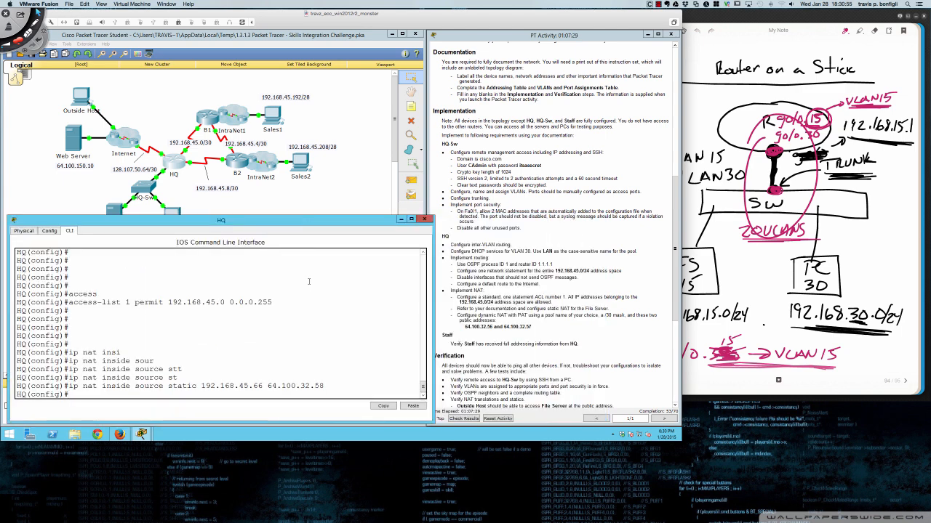
{"action": "left_click", "coordinate": [327, 327]}
{"action": "key", "text": "Return"}
{"action": "key", "text": "Return"}
{"action": "key", "text": "Return"}
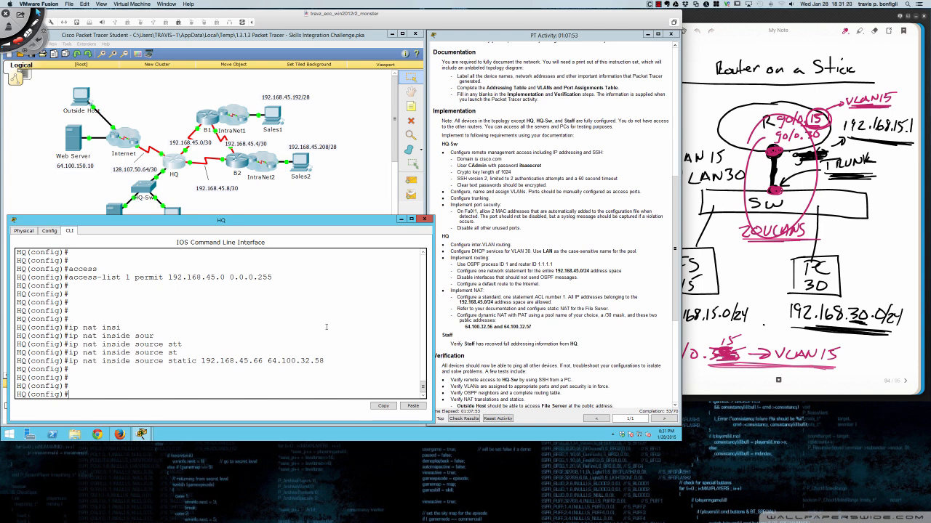
- Enter 'ip nat pool NAT-POOL 64.100.32.56 64.100.32.57 netmask 255.255.255.252' on HQ
{"action": "key", "text": "Return"}
{"action": "key", "text": "Return"}
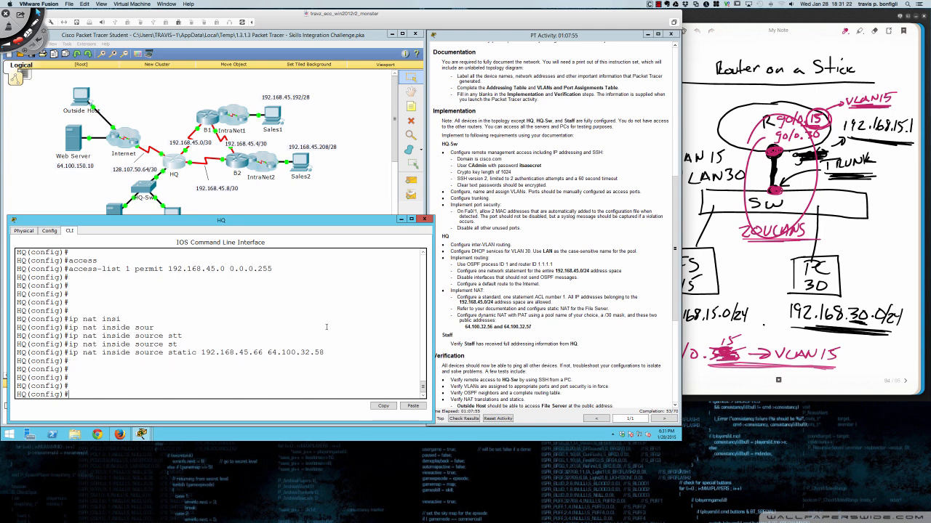
{"action": "type", "text": "ip nat "}
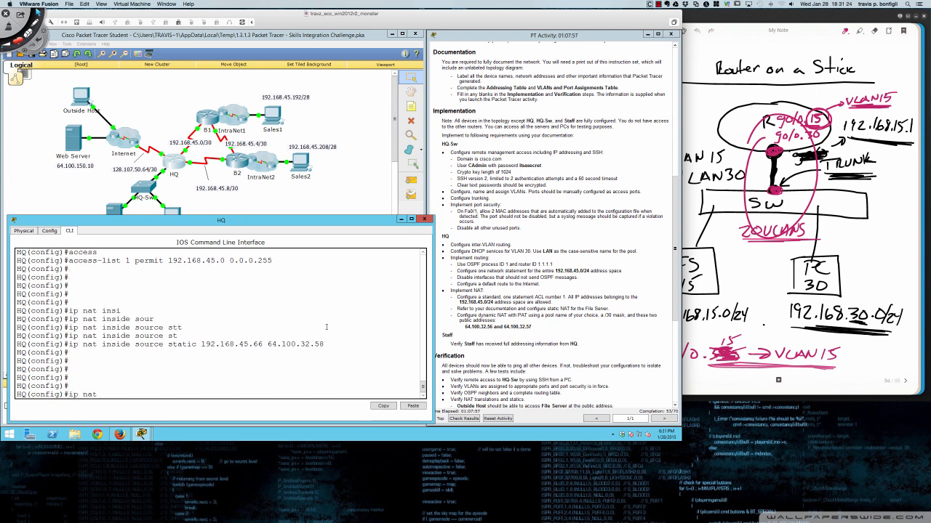
{"action": "type", "text": "po"}
{"action": "key", "text": "Tab"}
{"action": "type", "text": "?"}
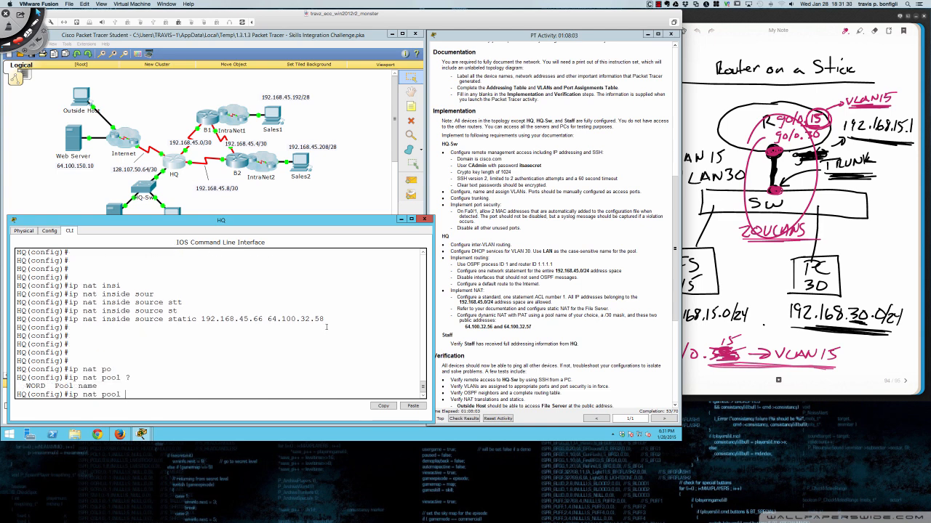
{"action": "type", "text": "NAT-POOL"}
{"action": "key", "text": "Return"}
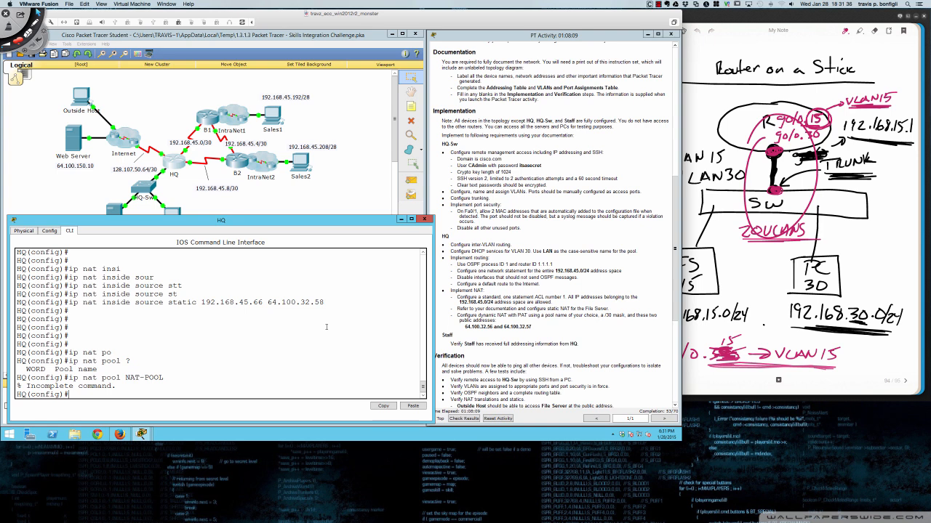
{"action": "type", "text": "?"}
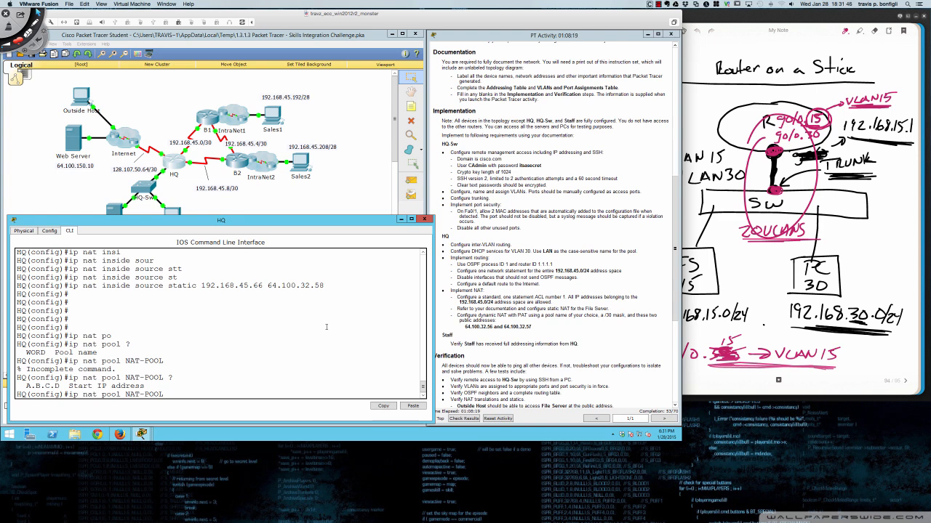
{"action": "type", "text": "64.100.32.56 ?"}
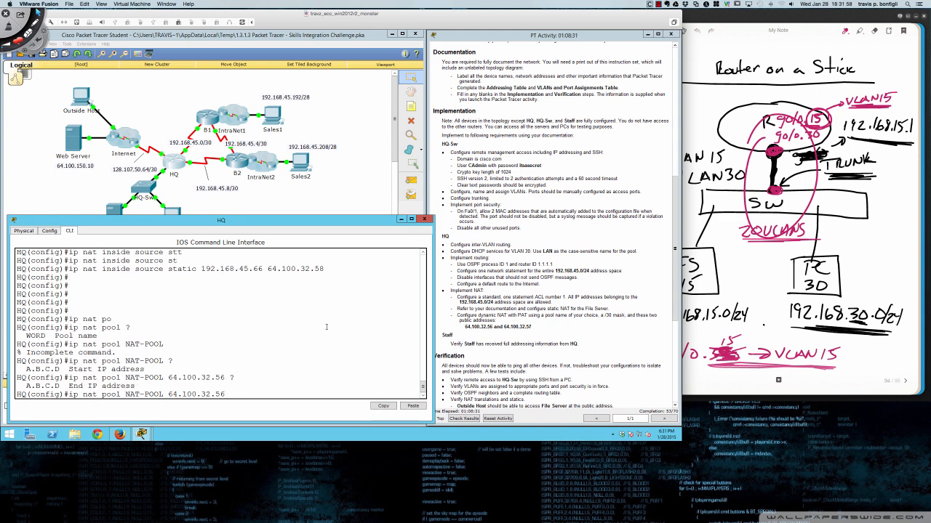
{"action": "type", "text": "64.100.32.57 ?"}
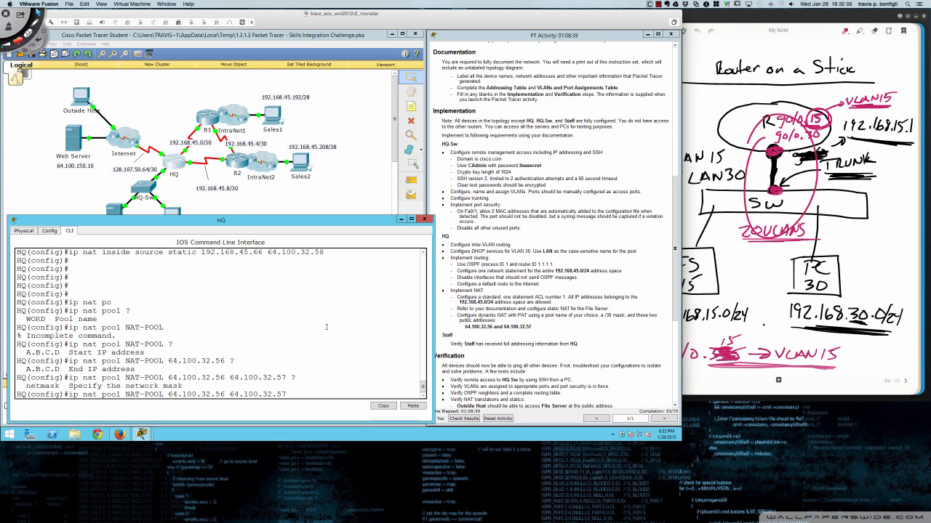
{"action": "type", "text": "net"}
{"action": "key", "text": "Tab"}
{"action": "type", "text": "255.255.255."}
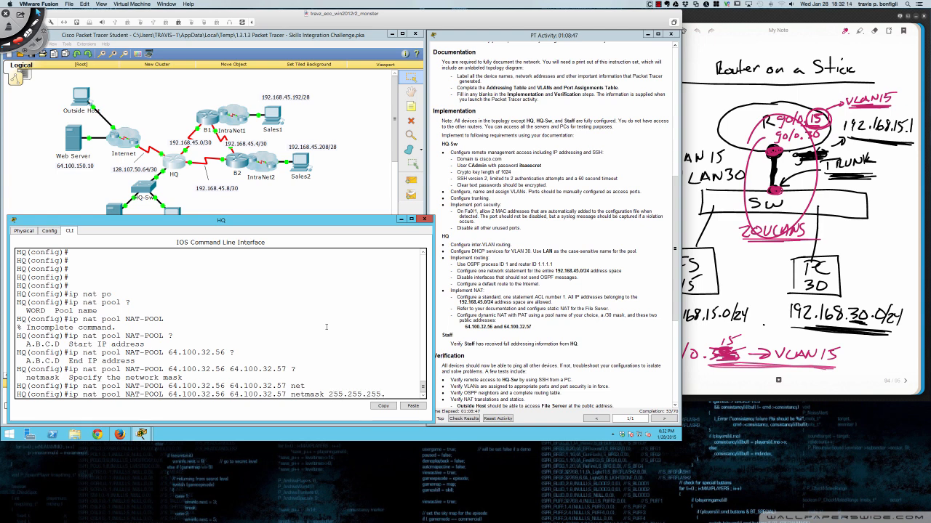
{"action": "type", "text": "252"}
{"action": "key", "text": "Return"}
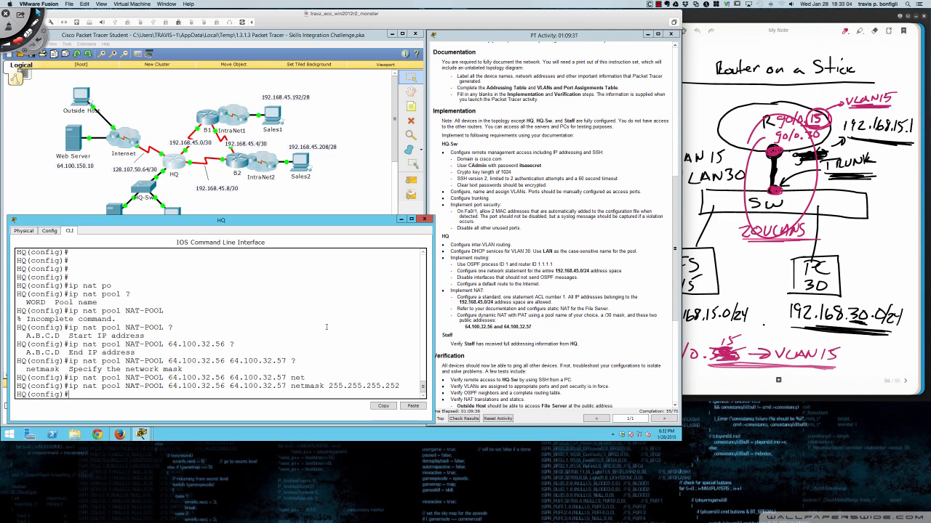
{"action": "key", "text": "Return"}
{"action": "key", "text": "Return"}
{"action": "key", "text": "Return"}
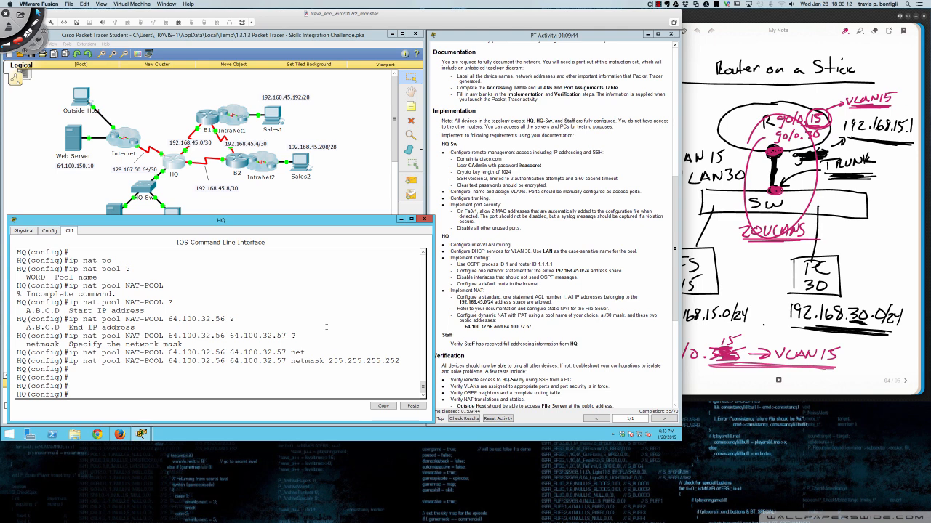
- List HQ's interfaces with 'do sh ip int br'
{"action": "type", "text": "do sh ip int br"}
{"action": "key", "text": "Return"}
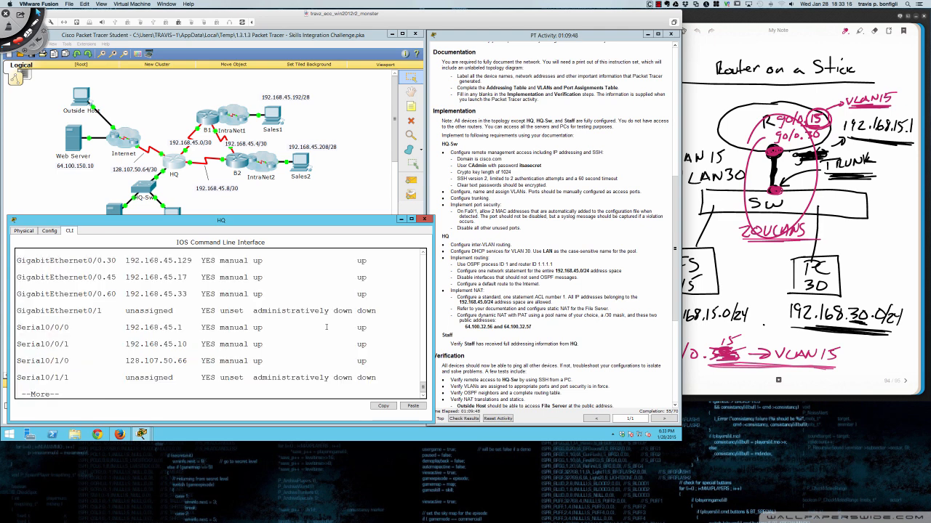
{"action": "key", "text": "space"}
- Mark serial interfaces s0/0/0 and s0/0/1 as NAT inside
{"action": "type", "text": "int s0/0/0"}
{"action": "key", "text": "Return"}
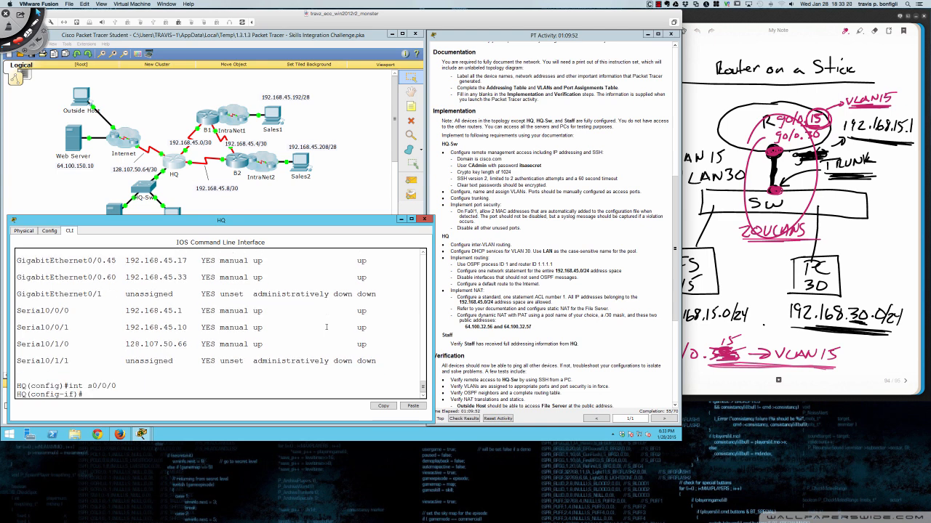
{"action": "type", "text": "ip nat inside"}
{"action": "key", "text": "Return"}
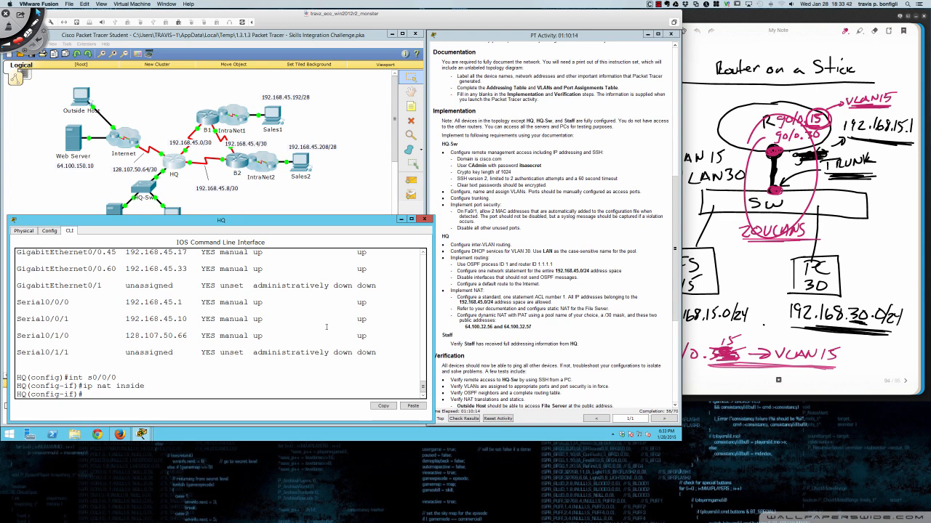
{"action": "type", "text": "int s0/0/1"}
{"action": "key", "text": "Return"}
{"action": "type", "text": "ip nat ins"}
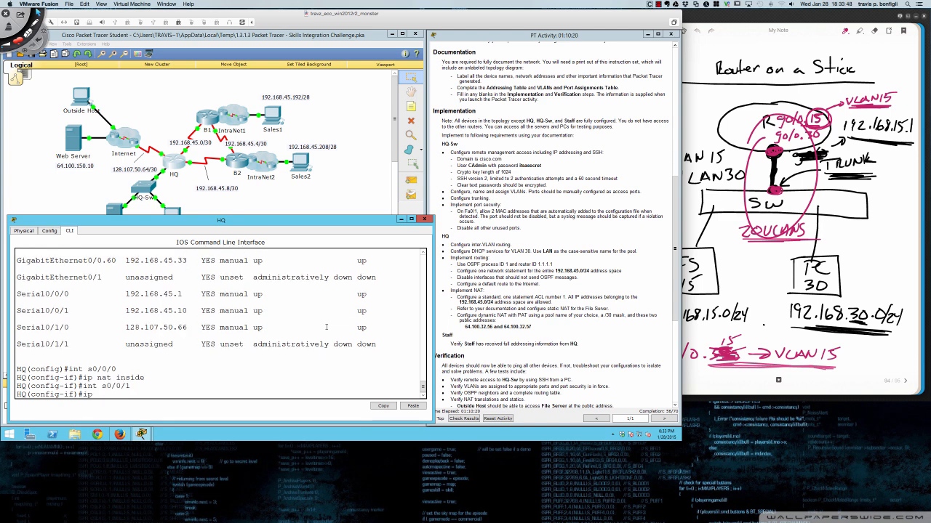
{"action": "key", "text": "Tab"}
{"action": "key", "text": "Return"}
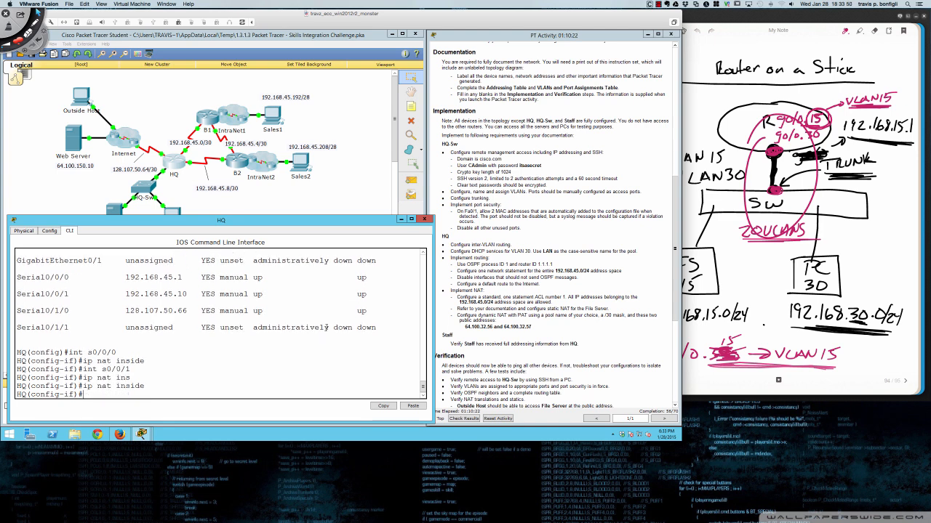
- Mark serial interface s0/1/0 as NAT outside
{"action": "type", "text": "ip"}
{"action": "key", "text": "BackSpace"}
{"action": "key", "text": "BackSpace"}
{"action": "type", "text": "int s0/1/0"}
{"action": "key", "text": "Return"}
{"action": "type", "text": "ip nat out"}
{"action": "key", "text": "Tab"}
{"action": "key", "text": "Return"}
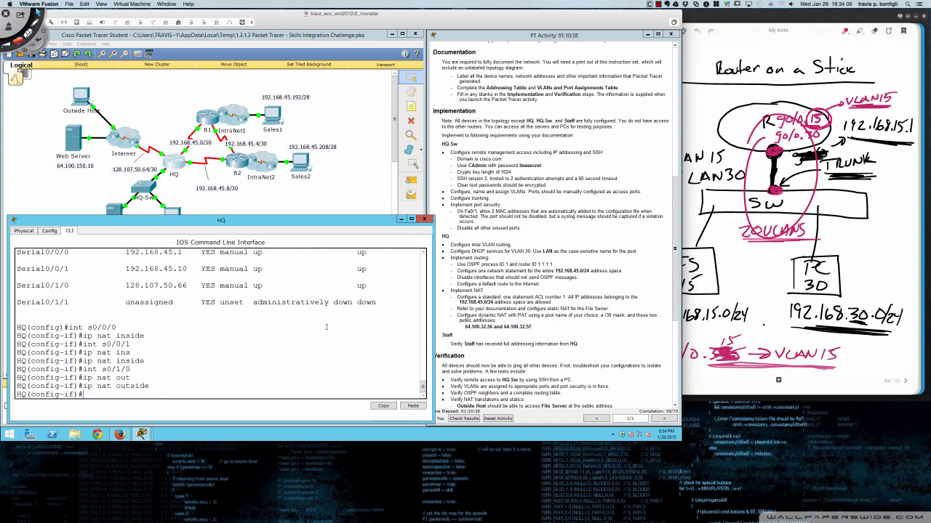
- Mark subinterfaces gi0/0.15 and gi0/0.30 as NAT inside
{"action": "type", "text": "int"}
{"action": "type", "text": "gi0/0.15"}
{"action": "key", "text": "Return"}
{"action": "type", "text": "ip nat i"}
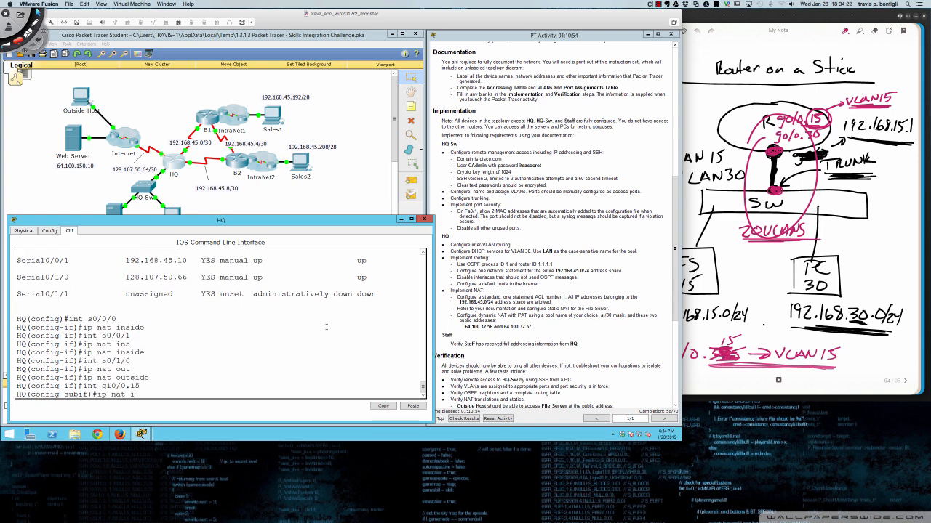
{"action": "type", "text": "nside"}
{"action": "key", "text": "Return"}
{"action": "type", "text": "int gi0/0."}
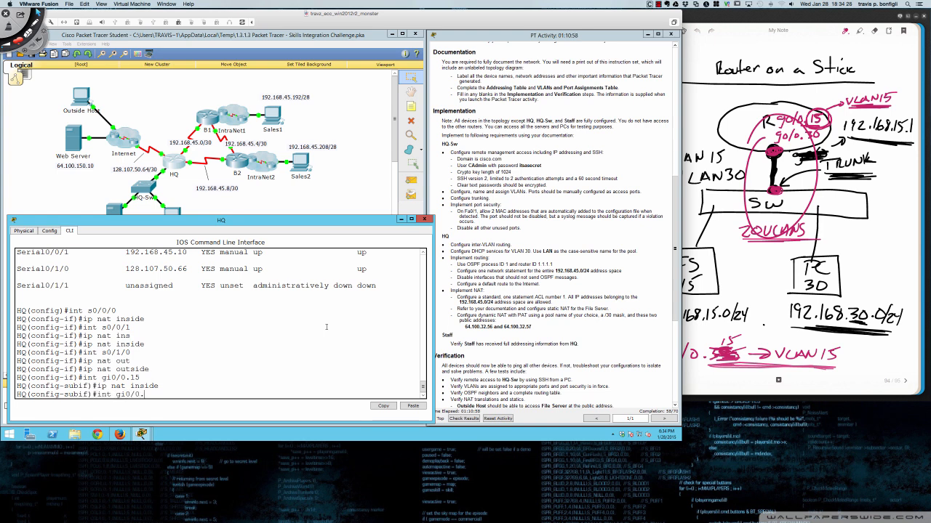
{"action": "type", "text": "30"}
{"action": "key", "text": "Return"}
{"action": "type", "text": "ip n"}
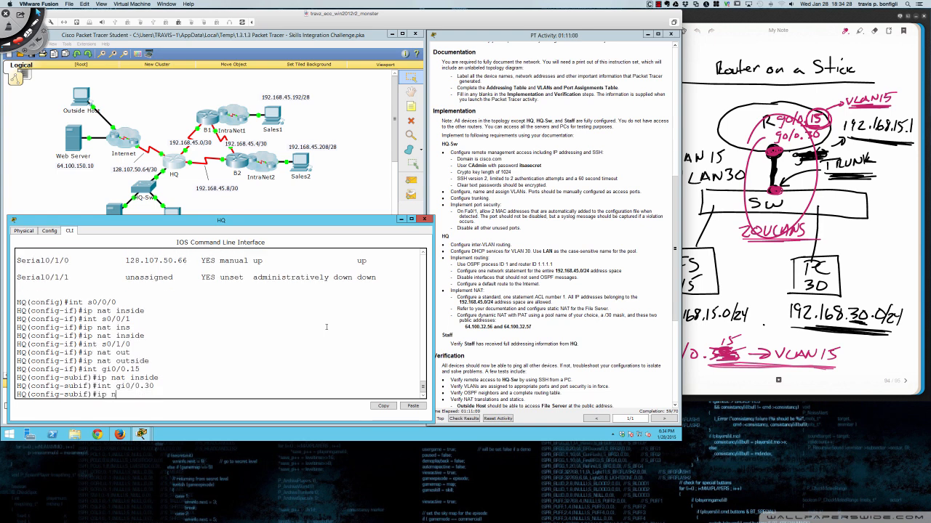
{"action": "type", "text": "at inside"}
{"action": "key", "text": "Return"}
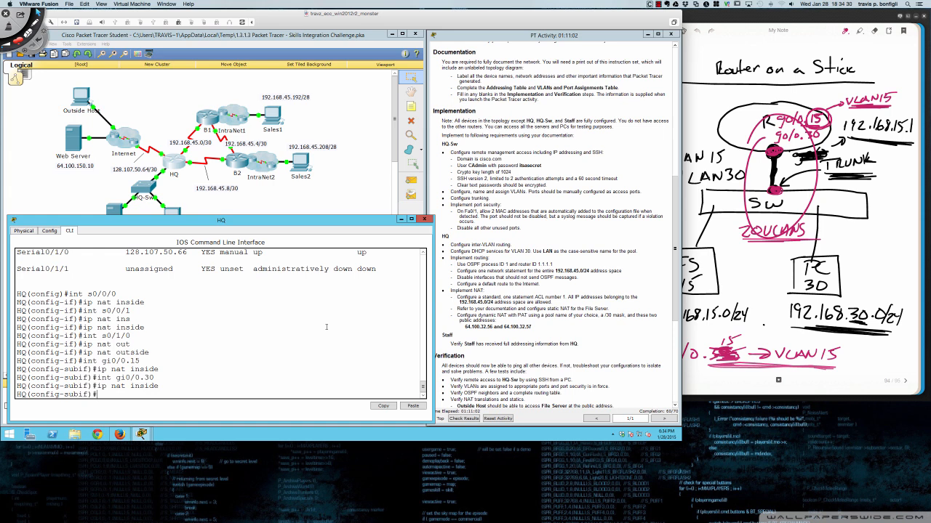
- Mark subinterfaces gi0/0.60 and gi0/0.45 as NAT inside
{"action": "type", "text": "itn"}
{"action": "key", "text": "BackSpace"}
{"action": "type", "text": "nt gi0/0.60"}
{"action": "key", "text": "Return"}
{"action": "type", "text": "ip nat inside"}
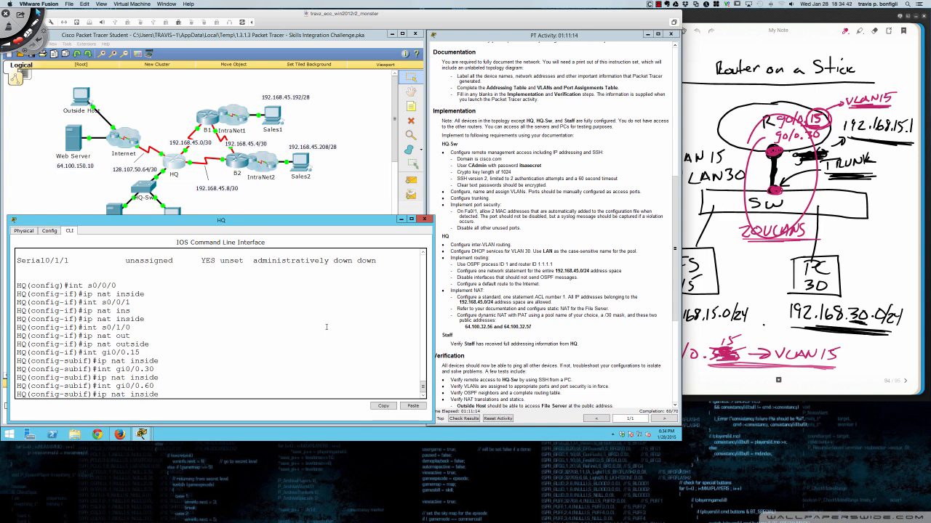
{"action": "key", "text": "Return"}
{"action": "type", "text": "ip"}
{"action": "key", "text": "BackSpace"}
{"action": "type", "text": "nt gi0/0.45"}
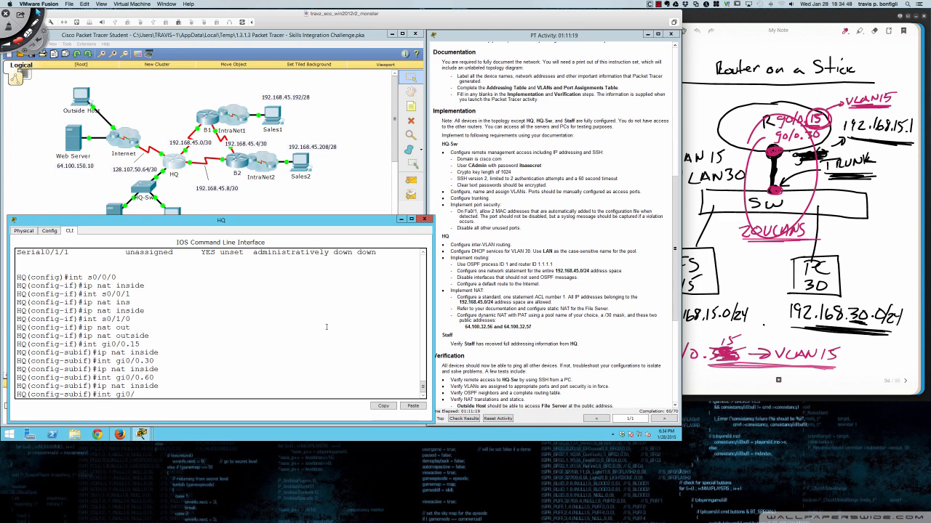
{"action": "key", "text": "Return"}
{"action": "type", "text": "ip nat inside"}
{"action": "key", "text": "Return"}
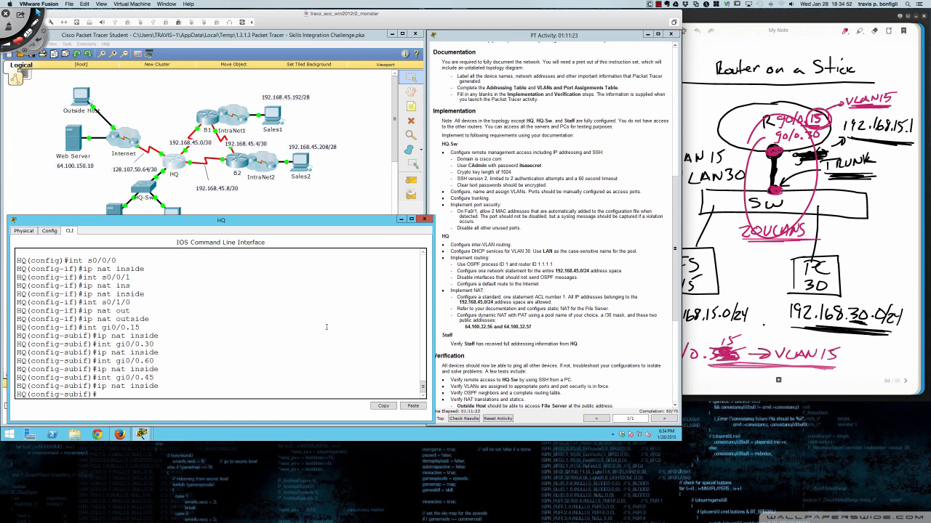
- Exit subinterface configuration back to global configuration mode
{"action": "key", "text": "Return"}
{"action": "key", "text": "Return"}
{"action": "key", "text": "Return"}
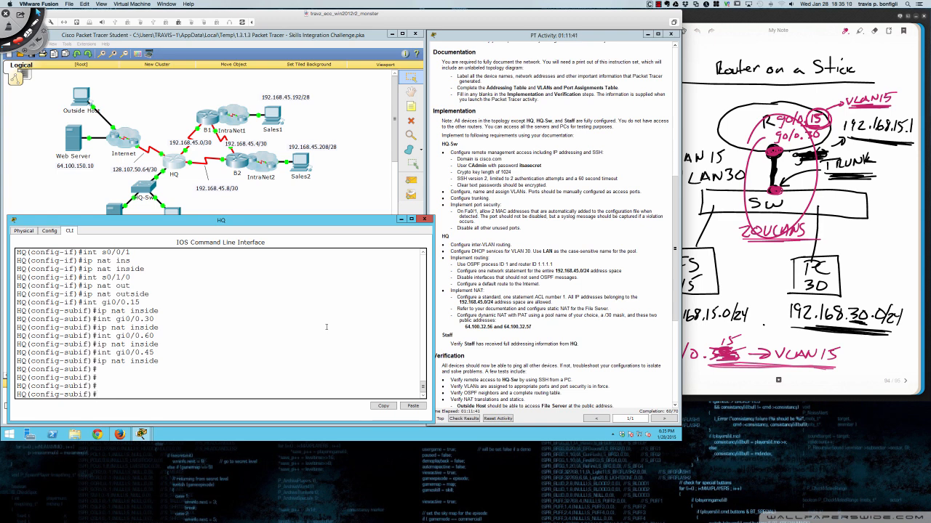
{"action": "key", "text": "Return"}
{"action": "key", "text": "Return"}
{"action": "type", "text": "exit"}
{"action": "key", "text": "Return"}
{"action": "key", "text": "Return"}
{"action": "key", "text": "Return"}
{"action": "key", "text": "Return"}
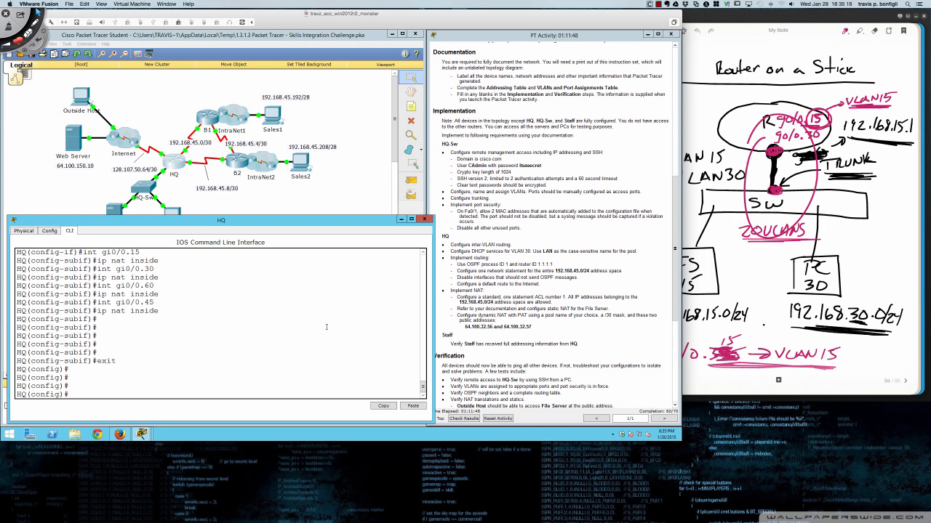
- Type 'ip nat inside source list 1 pool NAT-POOL', using ? help to reveal the overload option
{"action": "type", "text": "ip nat insi"}
{"action": "key", "text": "Tab"}
{"action": "type", "text": "?"}
{"action": "type", "text": "sou"}
{"action": "key", "text": "Tab"}
{"action": "type", "text": "?"}
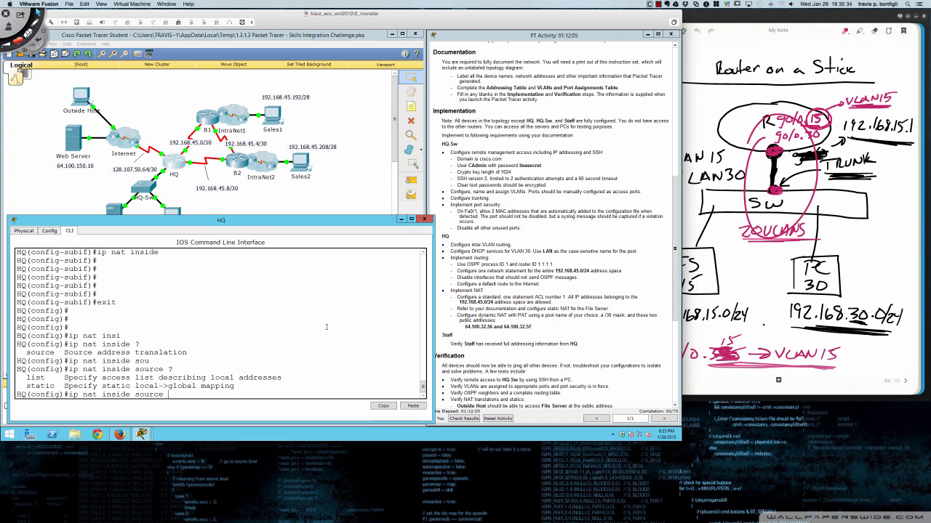
{"action": "key", "text": "Tab"}
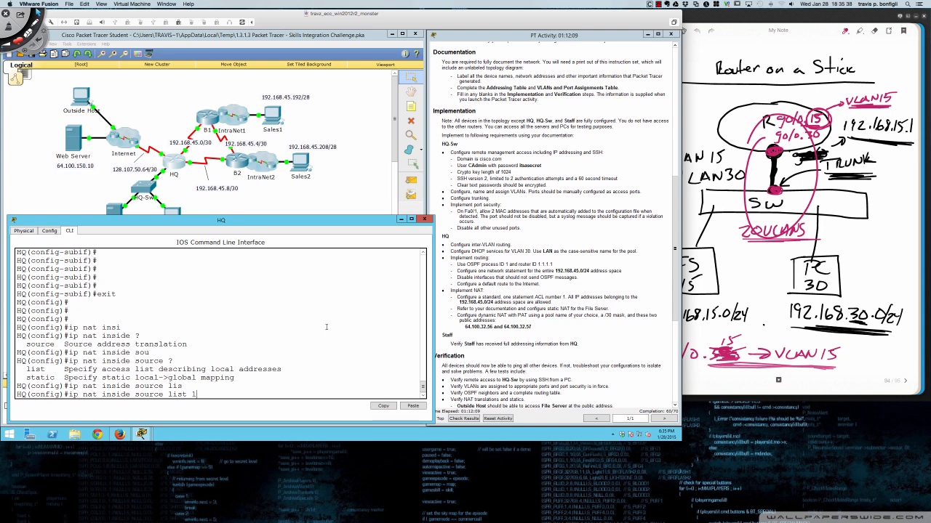
{"action": "type", "text": "1 ?"}
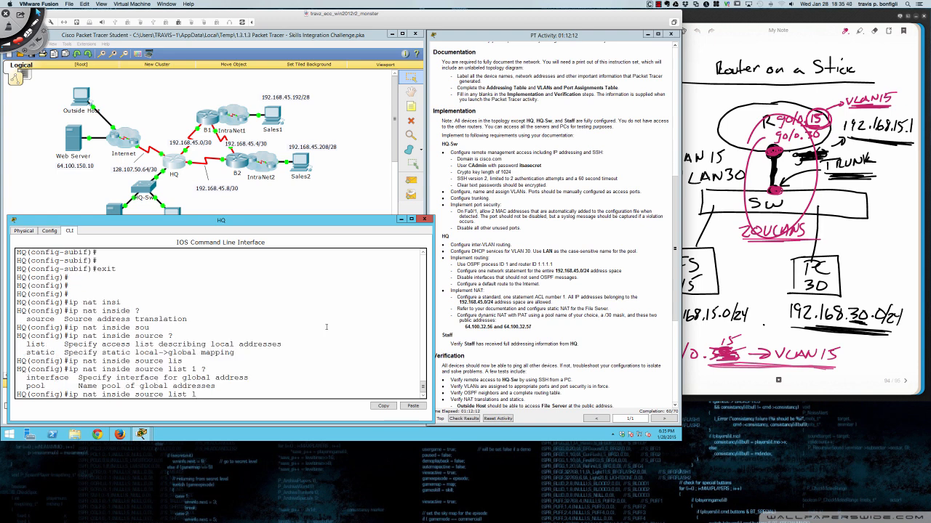
{"action": "type", "text": "oo"}
{"action": "key", "text": "Tab"}
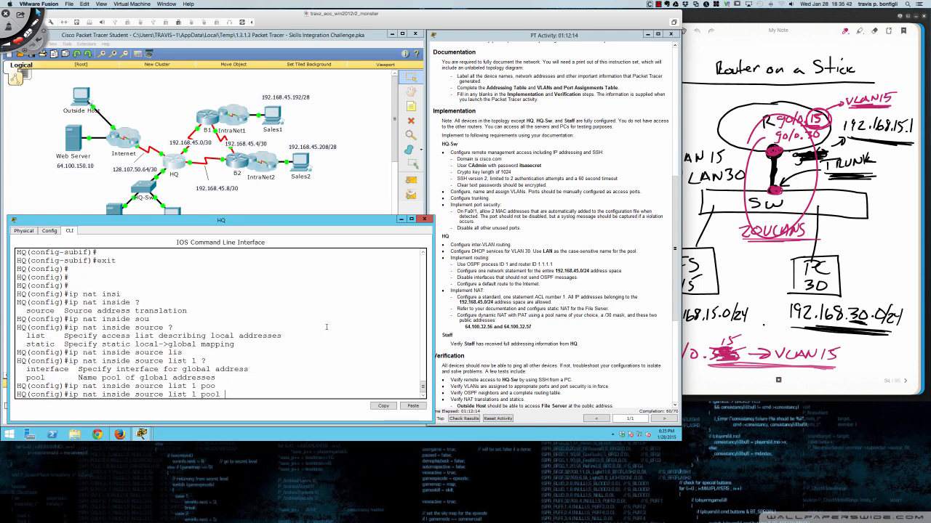
{"action": "type", "text": "?"}
{"action": "type", "text": "NAT"}
{"action": "type", "text": "-POOL"}
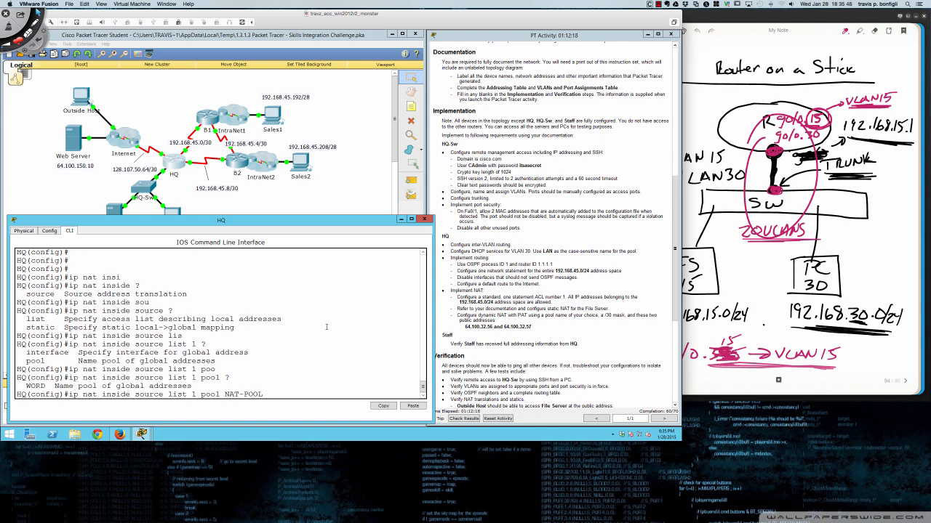
{"action": "type", "text": " ?"}
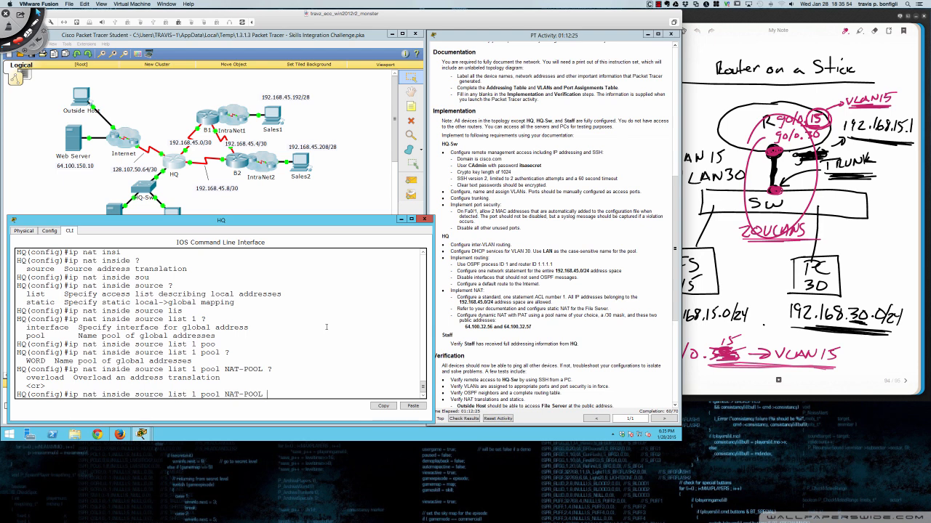
{"action": "key", "text": "super+shift+d"}
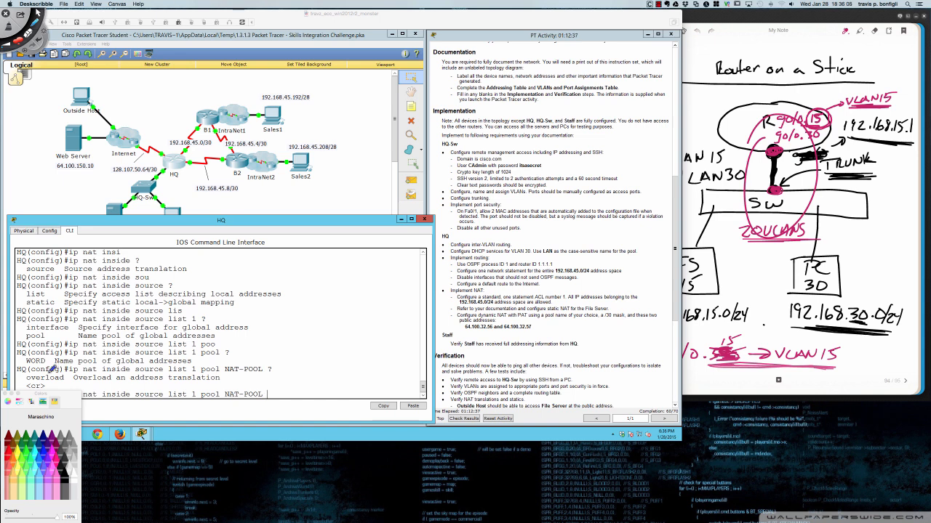
- Circle 'overload' in the CLI help, point to <cr>, and circle the NAT-POOL line end
{"action": "mouse_move", "coordinate": [46, 371]}
{"action": "left_mouse_down"}
{"action": "mouse_move", "coordinate": [24, 376]}
{"action": "mouse_move", "coordinate": [61, 379]}
{"action": "mouse_move", "coordinate": [50, 371]}
{"action": "left_mouse_up"}
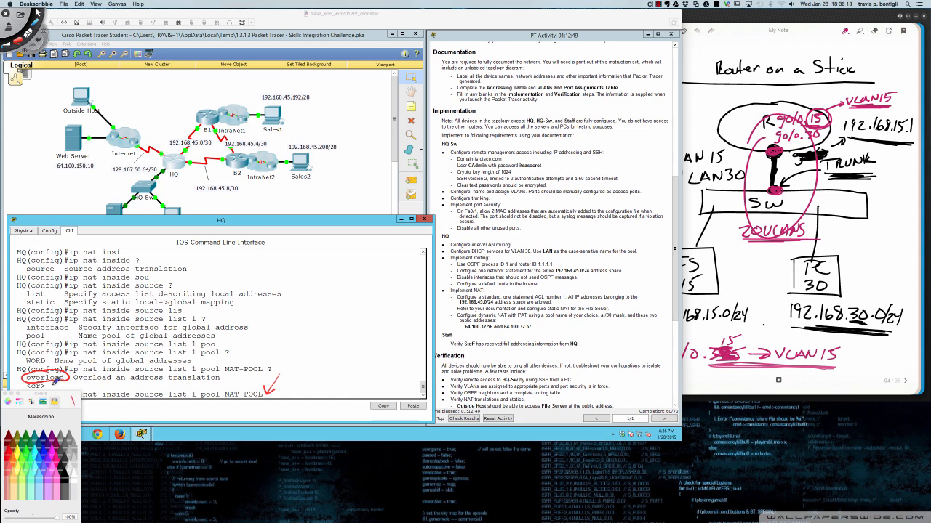
{"action": "mouse_move", "coordinate": [68, 379]}
{"action": "left_mouse_down"}
{"action": "mouse_move", "coordinate": [48, 385]}
{"action": "mouse_move", "coordinate": [71, 387]}
{"action": "left_mouse_up"}
{"action": "mouse_move", "coordinate": [268, 382]}
{"action": "left_mouse_down"}
{"action": "mouse_move", "coordinate": [289, 372]}
{"action": "mouse_move", "coordinate": [274, 405]}
{"action": "left_mouse_up"}
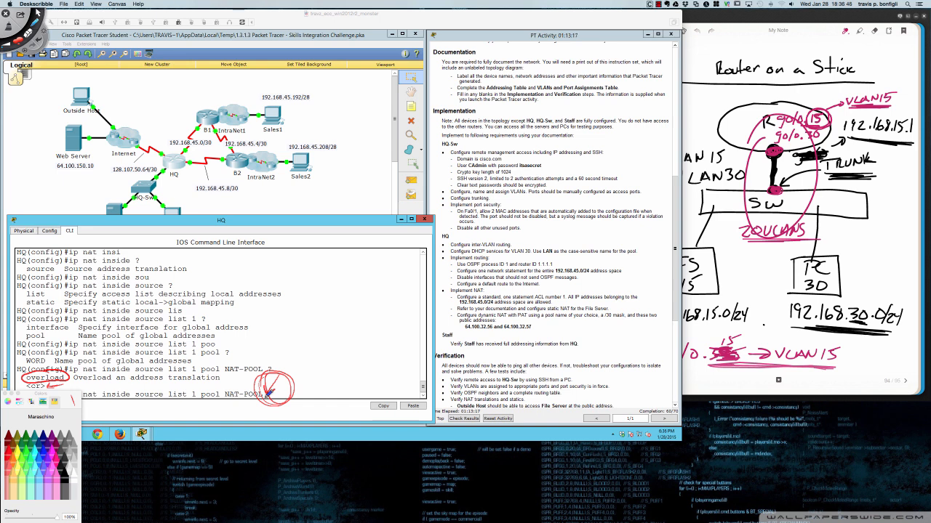
- Underline pool addresses 64.100.32.56 and 64.100.32.57 in the activity instructions
{"action": "left_click_drag", "start_coordinate": [465, 331], "coordinate": [517, 327]}
{"action": "key", "text": "super+z"}
{"action": "left_click_drag", "start_coordinate": [466, 331], "coordinate": [532, 328]}
{"action": "mouse_move", "coordinate": [465, 332]}
{"action": "left_mouse_down"}
{"action": "mouse_move", "coordinate": [531, 331]}
{"action": "mouse_move", "coordinate": [518, 304]}
{"action": "mouse_move", "coordinate": [471, 349]}
{"action": "left_mouse_up"}
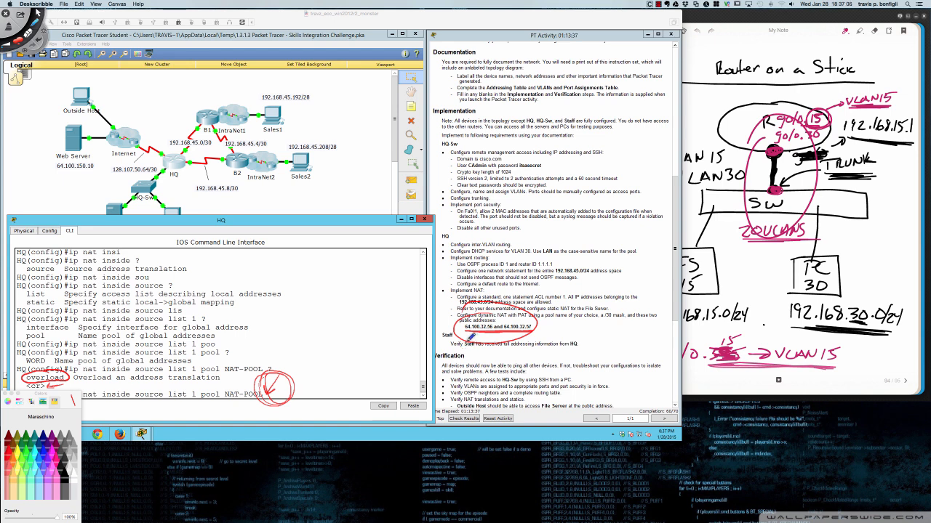
- Annotate the overload description and address range, and write '=PAT' beside the NAT-POOL command
{"action": "mouse_move", "coordinate": [283, 362]}
{"action": "left_mouse_down"}
{"action": "mouse_move", "coordinate": [266, 395]}
{"action": "mouse_move", "coordinate": [269, 384]}
{"action": "mouse_move", "coordinate": [280, 396]}
{"action": "left_mouse_up"}
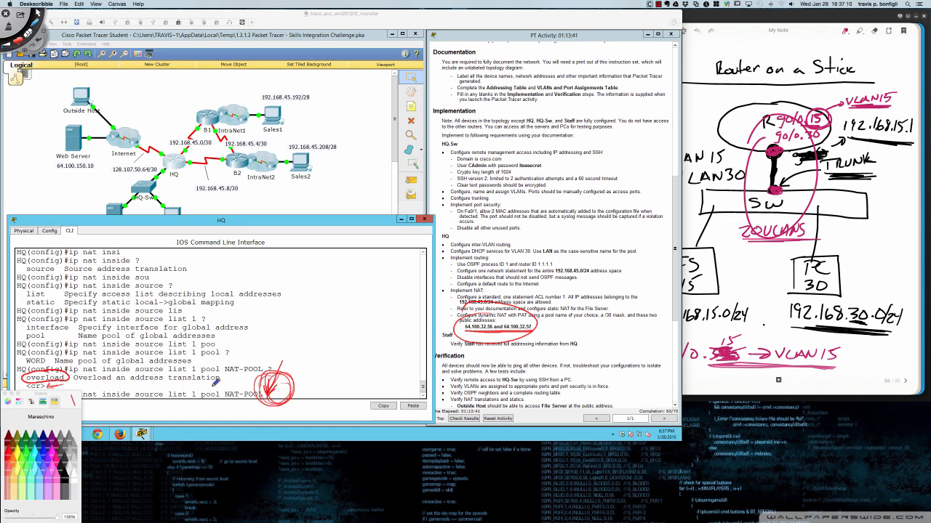
{"action": "left_click_drag", "start_coordinate": [77, 381], "coordinate": [216, 380]}
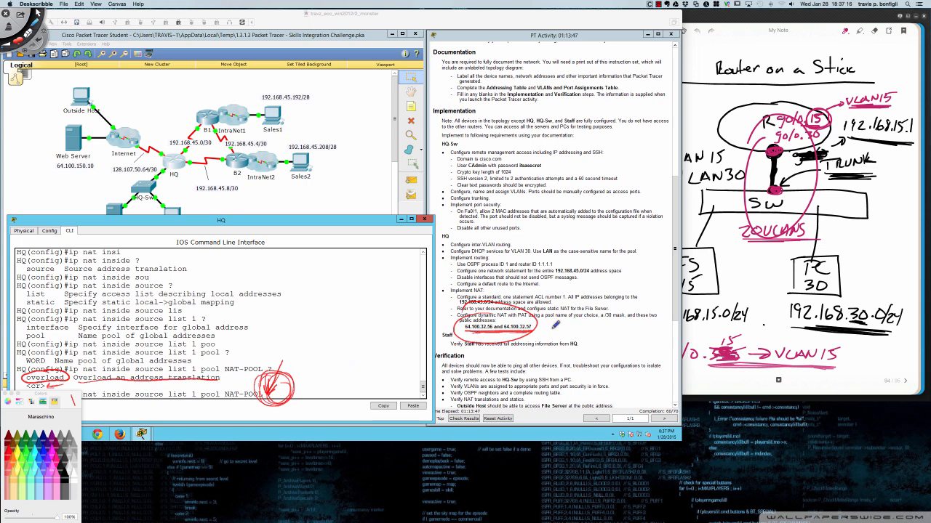
{"action": "left_click_drag", "start_coordinate": [547, 325], "coordinate": [604, 326]}
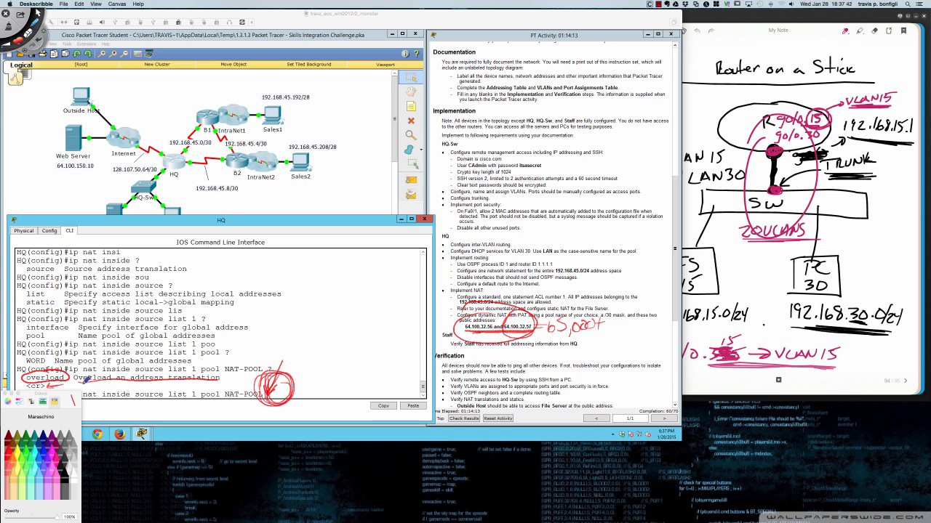
{"action": "mouse_move", "coordinate": [240, 357]}
{"action": "left_mouse_down"}
{"action": "mouse_move", "coordinate": [227, 377]}
{"action": "mouse_move", "coordinate": [260, 369]}
{"action": "left_mouse_up"}
{"action": "left_click_drag", "start_coordinate": [247, 363], "coordinate": [266, 355]}
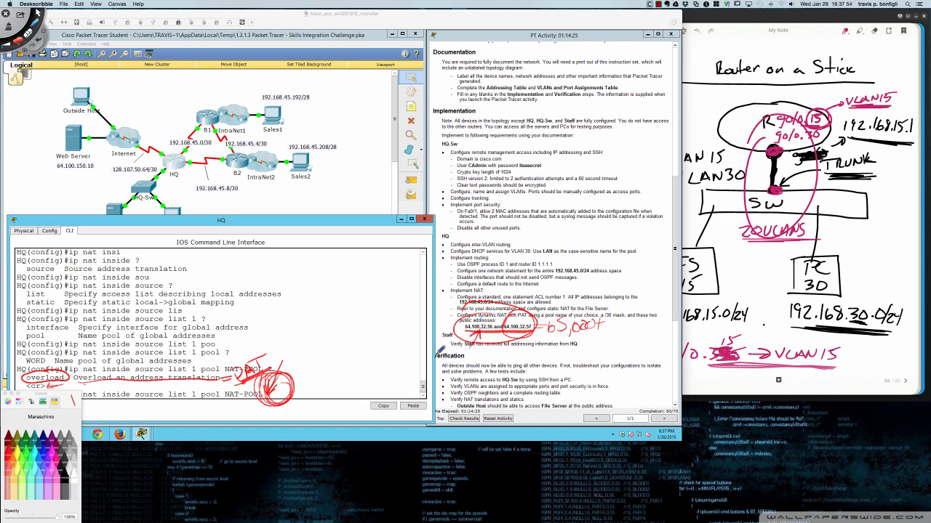
- Mark HQ-Sw, Sales2 and Sales1 in the topology, then clear all pen annotations
{"action": "left_click_drag", "start_coordinate": [172, 195], "coordinate": [161, 215]}
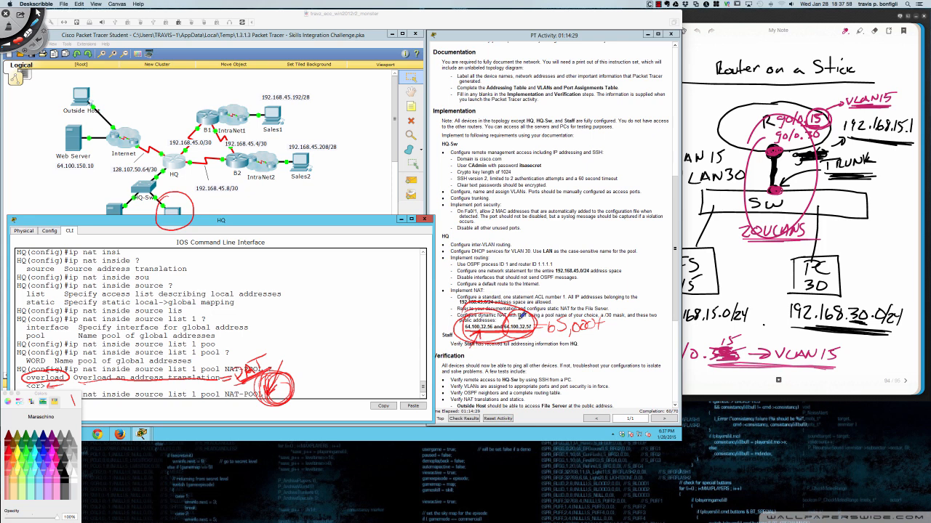
{"action": "mouse_move", "coordinate": [317, 144]}
{"action": "left_mouse_down"}
{"action": "mouse_move", "coordinate": [288, 189]}
{"action": "mouse_move", "coordinate": [294, 153]}
{"action": "left_mouse_up"}
{"action": "left_click_drag", "start_coordinate": [536, 317], "coordinate": [495, 315]}
{"action": "mouse_move", "coordinate": [271, 90]}
{"action": "left_mouse_down"}
{"action": "mouse_move", "coordinate": [258, 134]}
{"action": "mouse_move", "coordinate": [251, 98]}
{"action": "mouse_move", "coordinate": [188, 154]}
{"action": "left_mouse_up"}
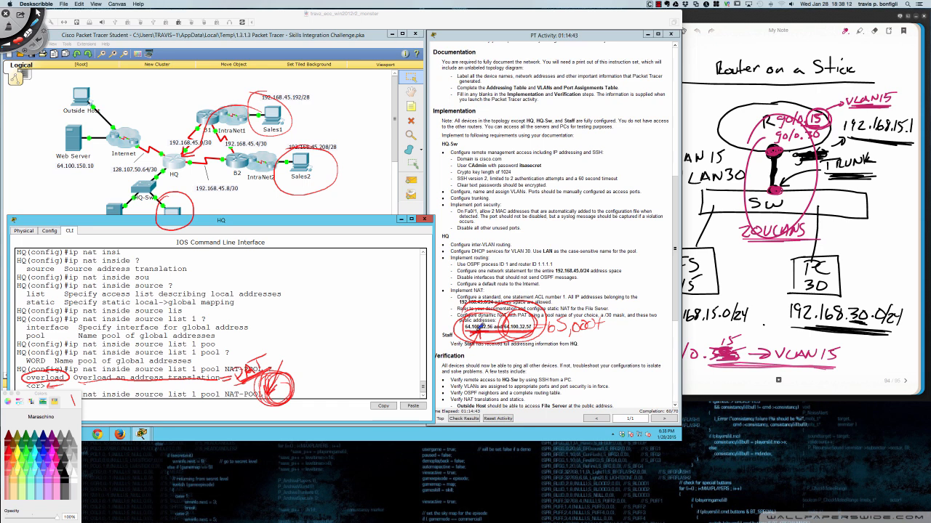
{"action": "key", "text": "super+n"}
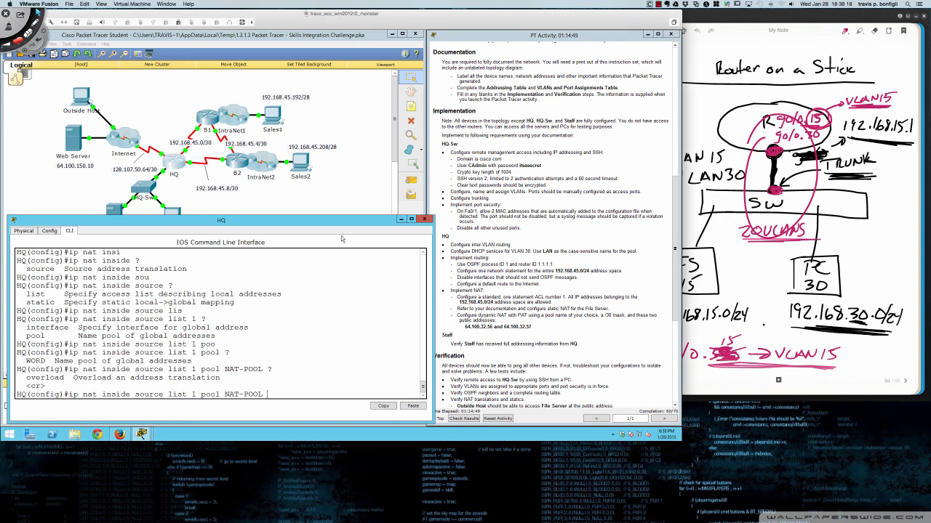
- Enter 'ip nat inside source list 1 pool NAT-POOL overload' on HQ
{"action": "type", "text": "ou"}
{"action": "key", "text": "Tab"}
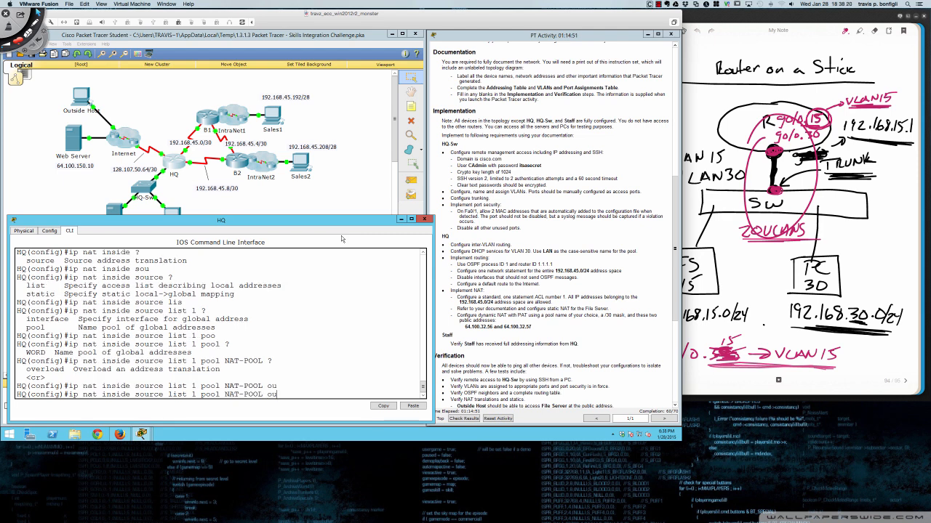
{"action": "type", "text": "ve"}
{"action": "key", "text": "Tab"}
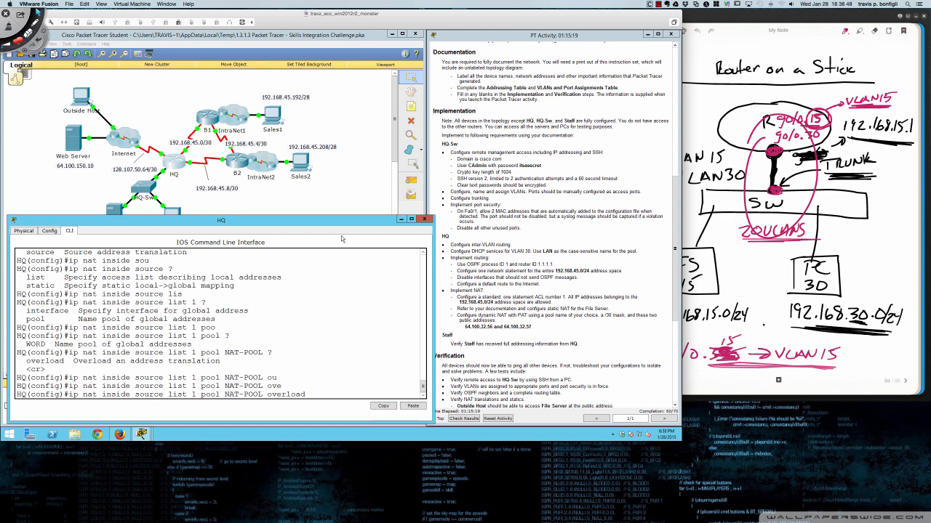
{"action": "key", "text": "Return"}
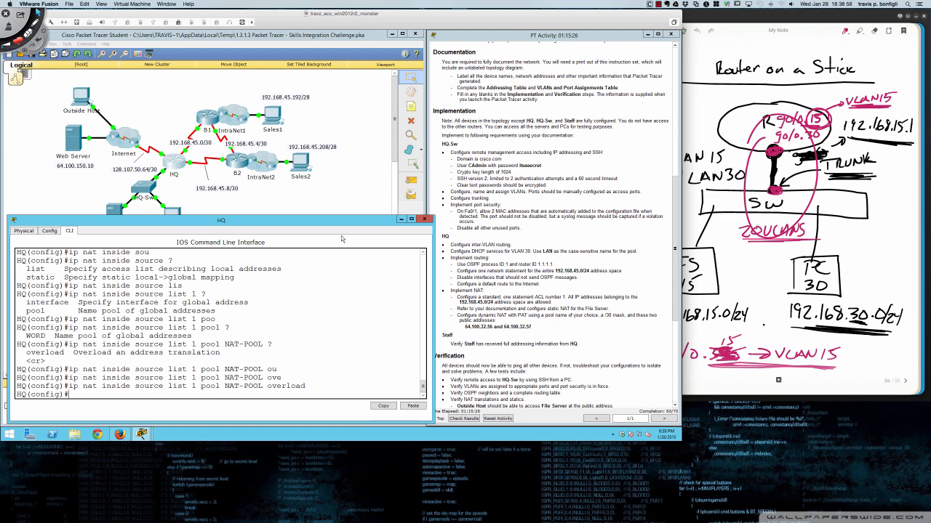
{"action": "key", "text": "Return"}
{"action": "key", "text": "Return"}
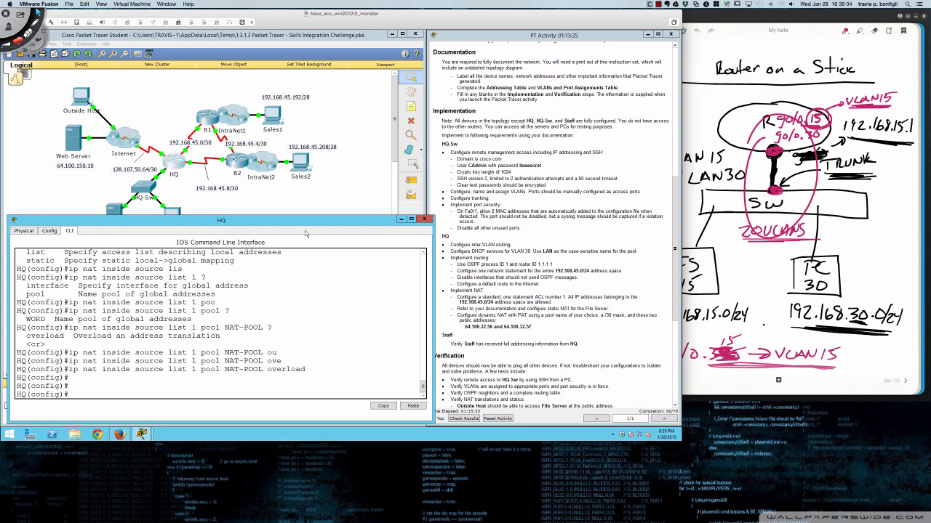
- Close the HQ console and bring up the Staff PC's IP Configuration settings
{"action": "left_click", "coordinate": [424, 219]}
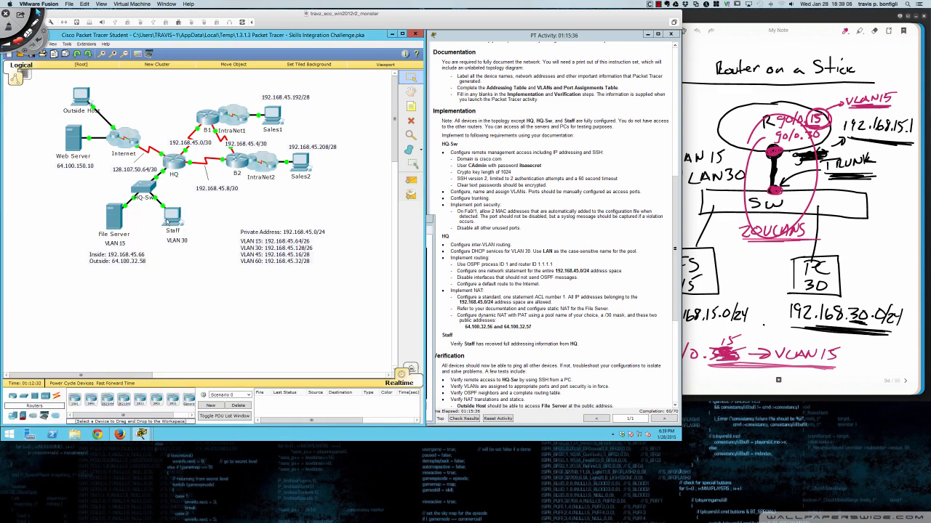
{"action": "left_click", "coordinate": [171, 218]}
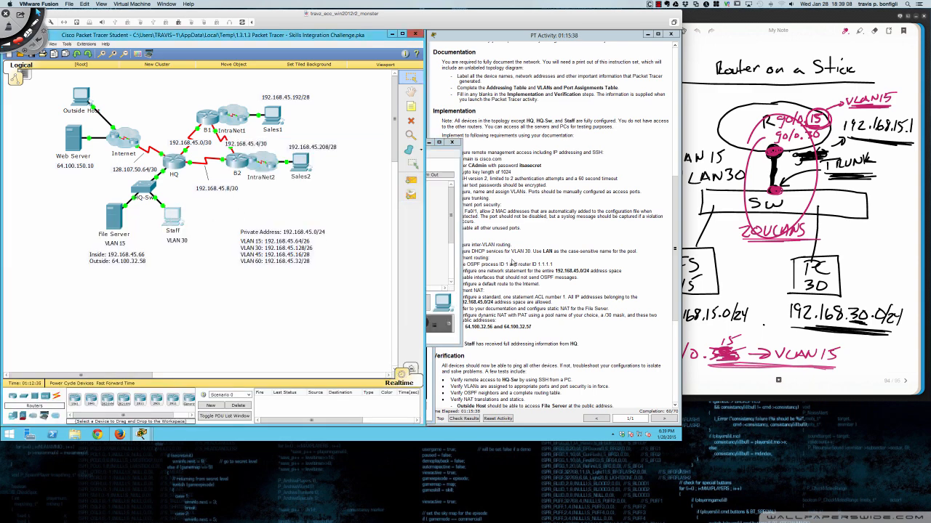
{"action": "left_click", "coordinate": [431, 258]}
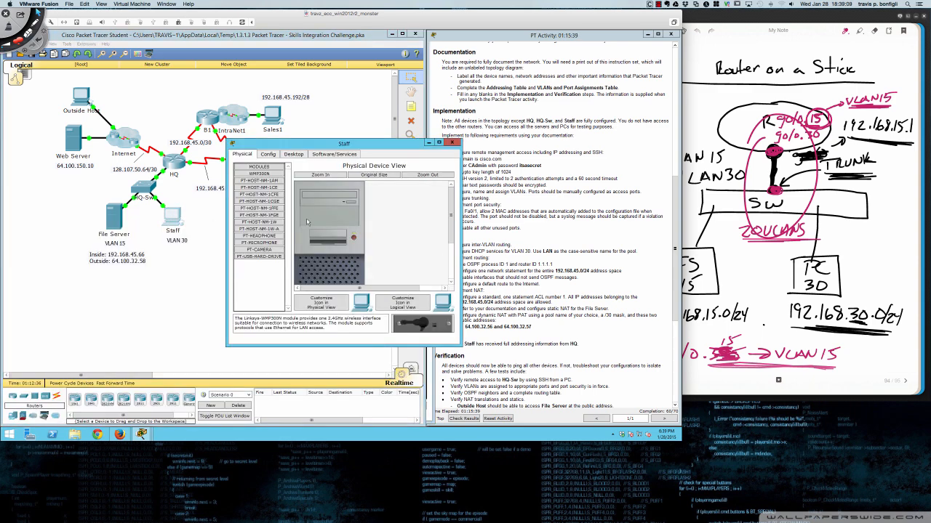
{"action": "left_click", "coordinate": [293, 156]}
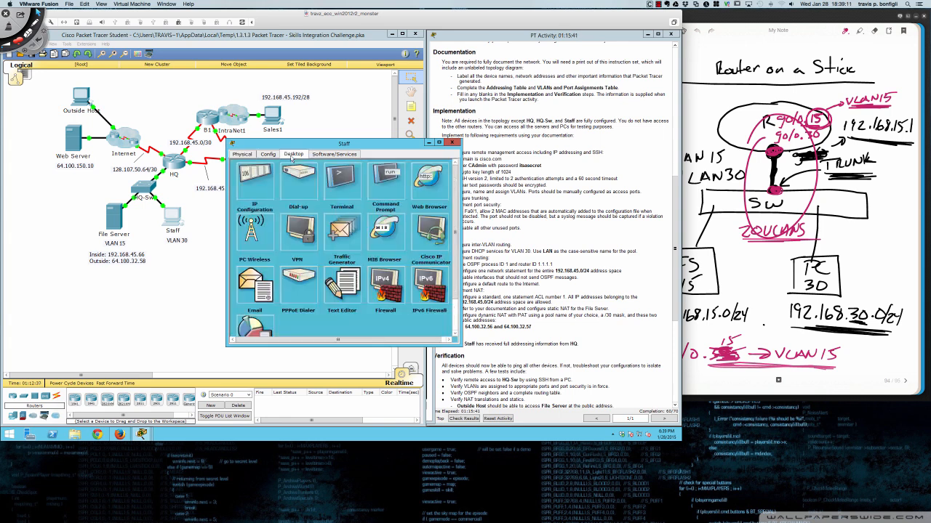
{"action": "left_click", "coordinate": [250, 187]}
{"action": "left_click", "coordinate": [292, 185]}
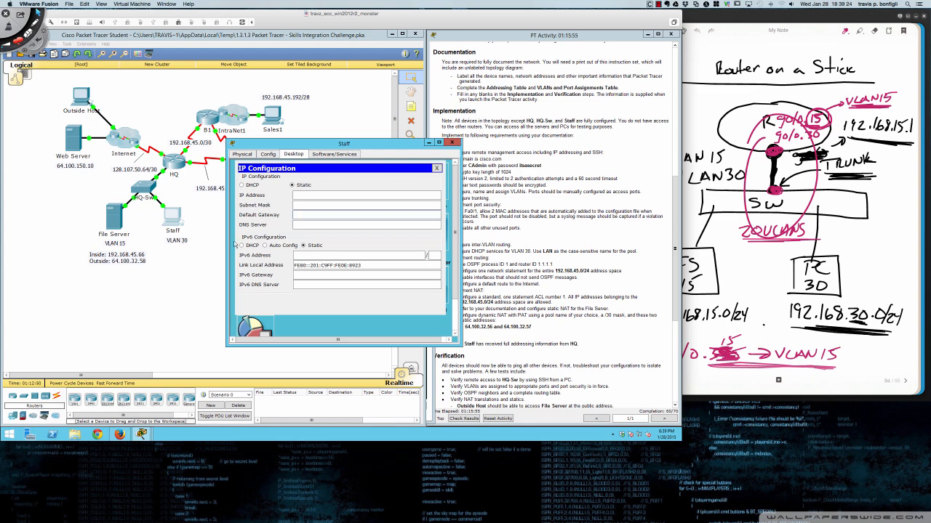
- Switch the Staff PC to DHCP, getting 192.168.45.130, and start typing 'ping 64.100.150.10'
{"action": "scroll", "coordinate": [568, 258], "scroll_direction": "up", "scroll_amount": 5}
{"action": "scroll", "coordinate": [565, 259], "scroll_direction": "up", "scroll_amount": 6}
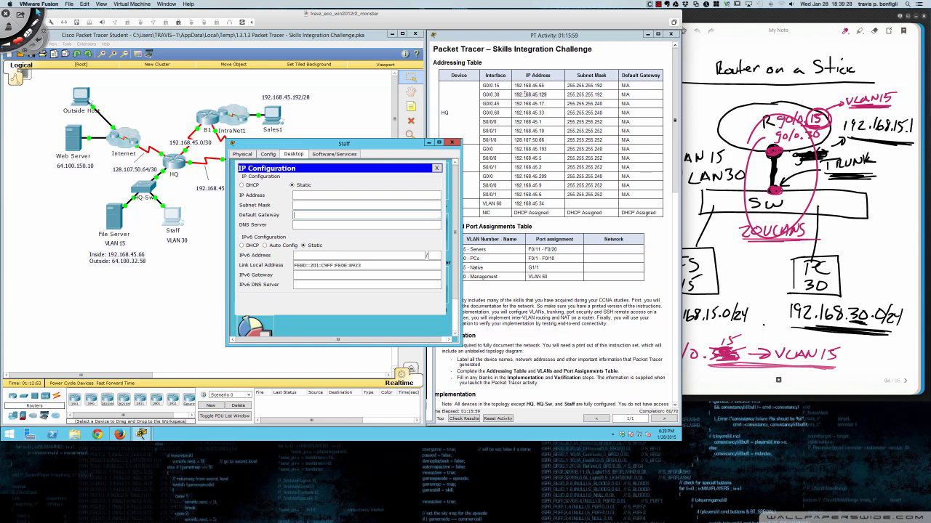
{"action": "double_click", "coordinate": [526, 94]}
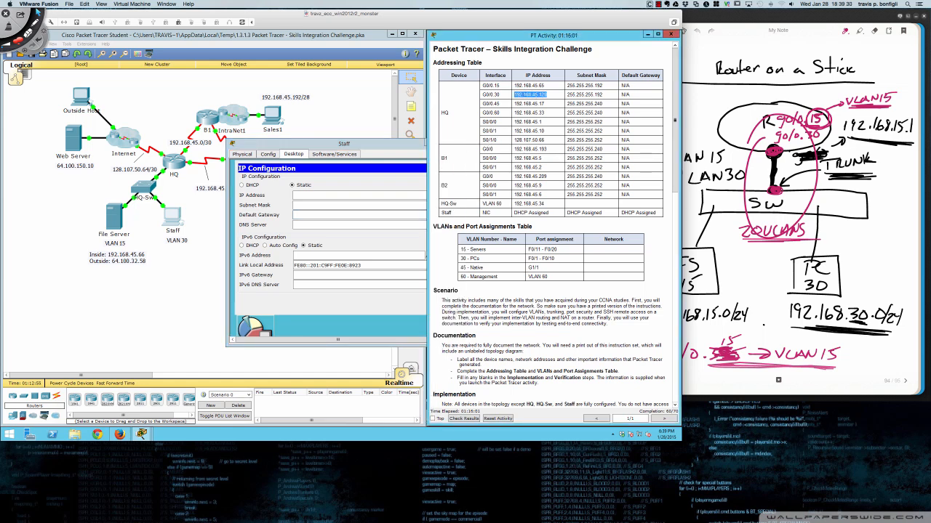
{"action": "left_click", "coordinate": [298, 193]}
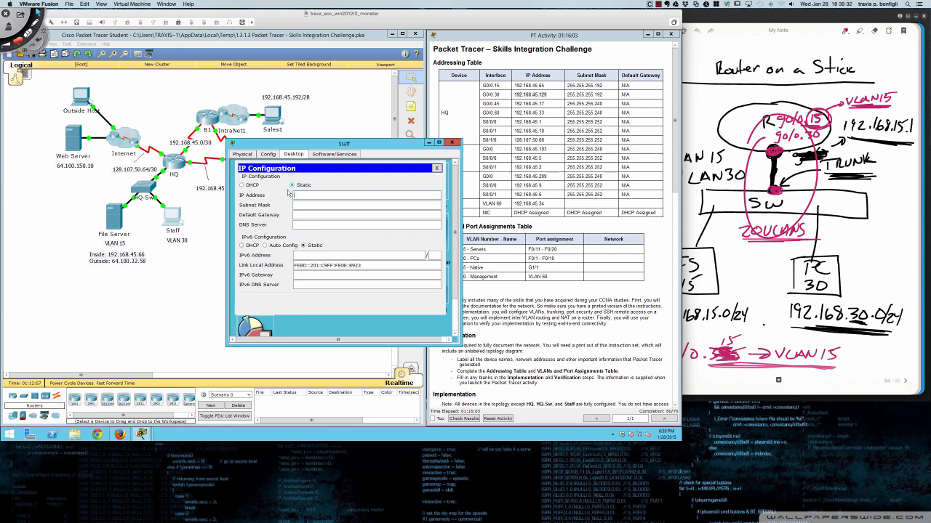
{"action": "left_click", "coordinate": [242, 186]}
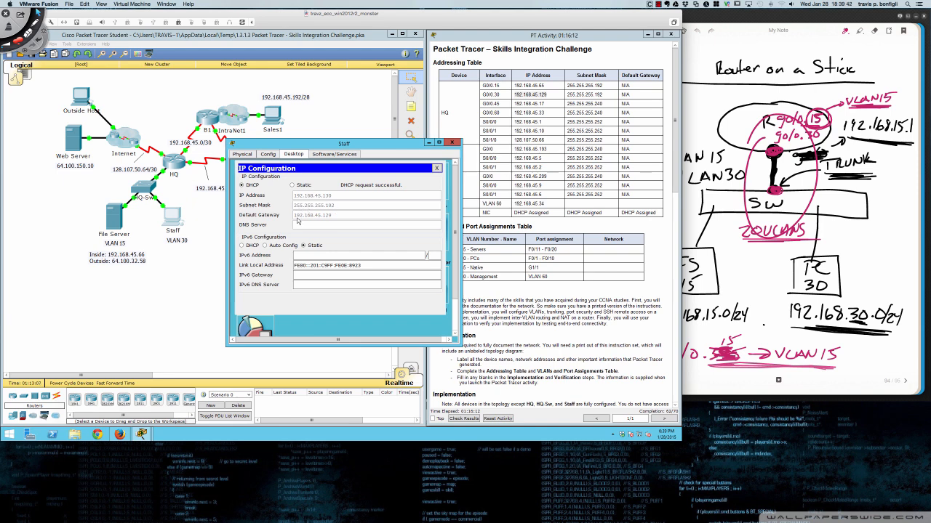
{"action": "left_click", "coordinate": [437, 169]}
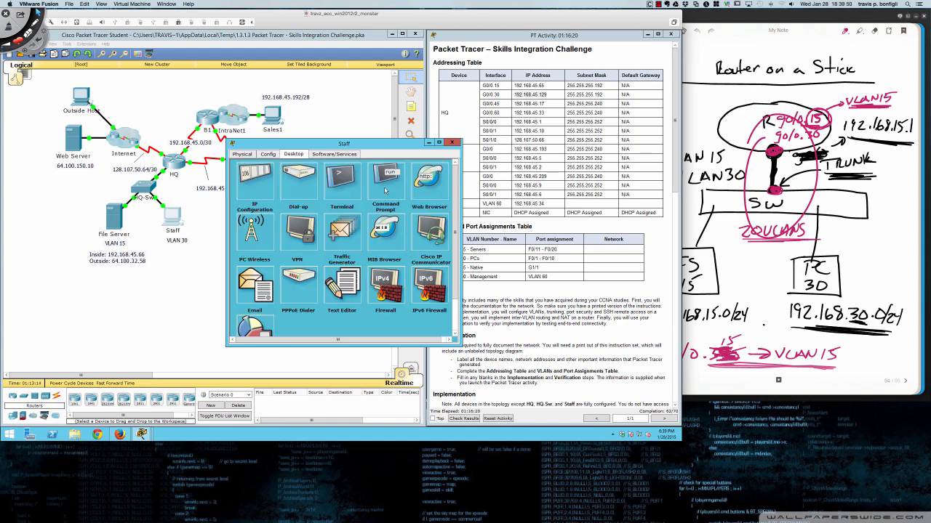
{"action": "left_click", "coordinate": [386, 190]}
{"action": "type", "text": "ping 64.100.1"}
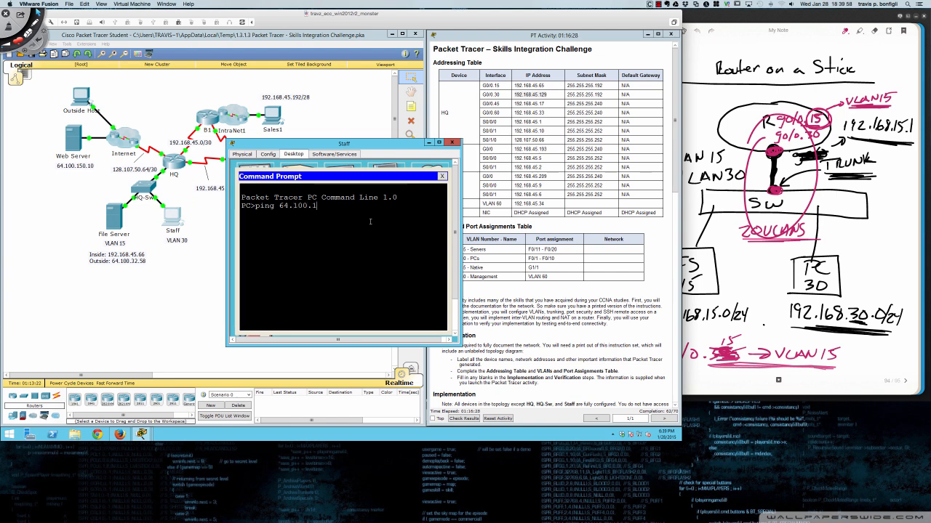
{"action": "type", "text": "50.10"}
- Run the ping to 64.100.150.10 (3 of 4 replies), then close the Staff PC window
{"action": "key", "text": "Return"}
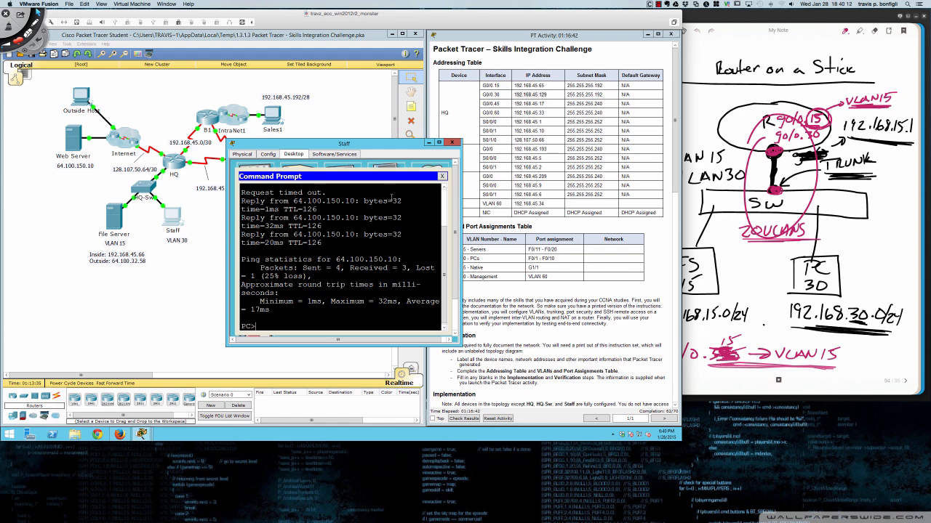
{"action": "left_click_drag", "start_coordinate": [403, 147], "coordinate": [341, 201]}
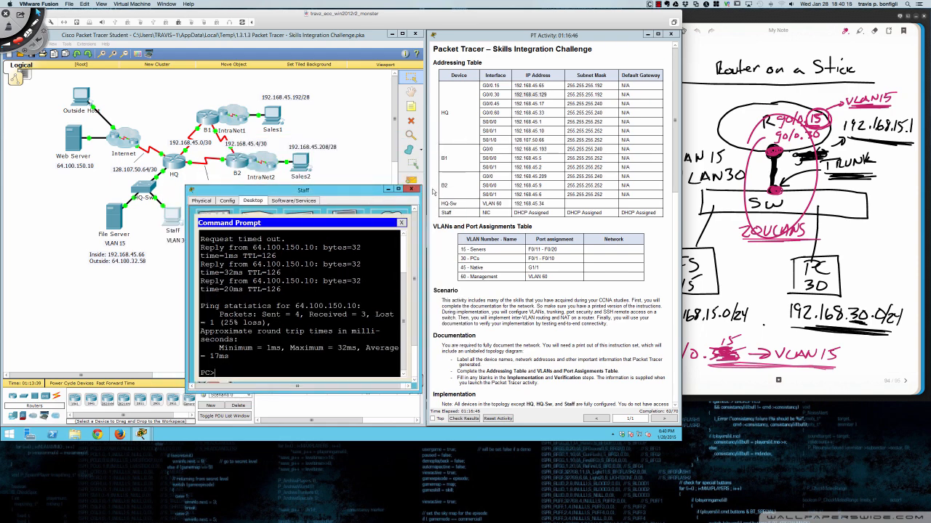
{"action": "left_click", "coordinate": [411, 191]}
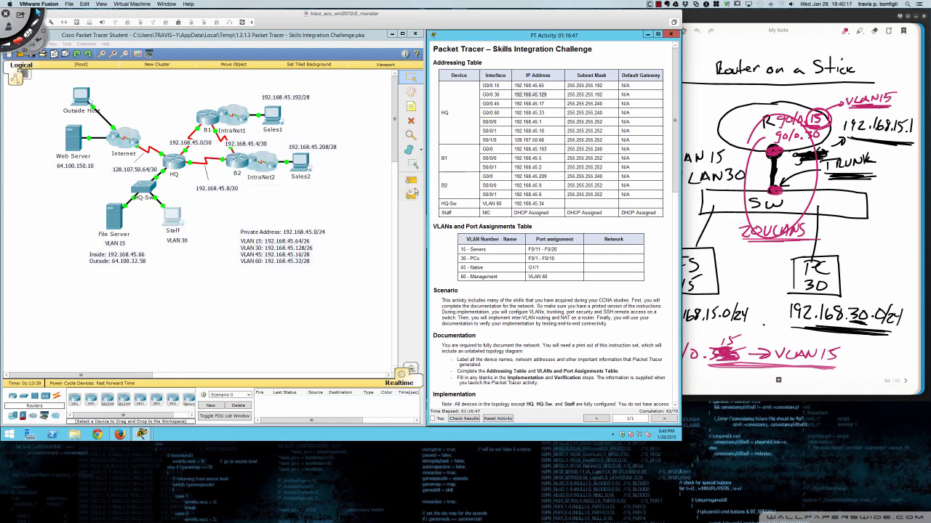
{"action": "left_click", "coordinate": [141, 189]}
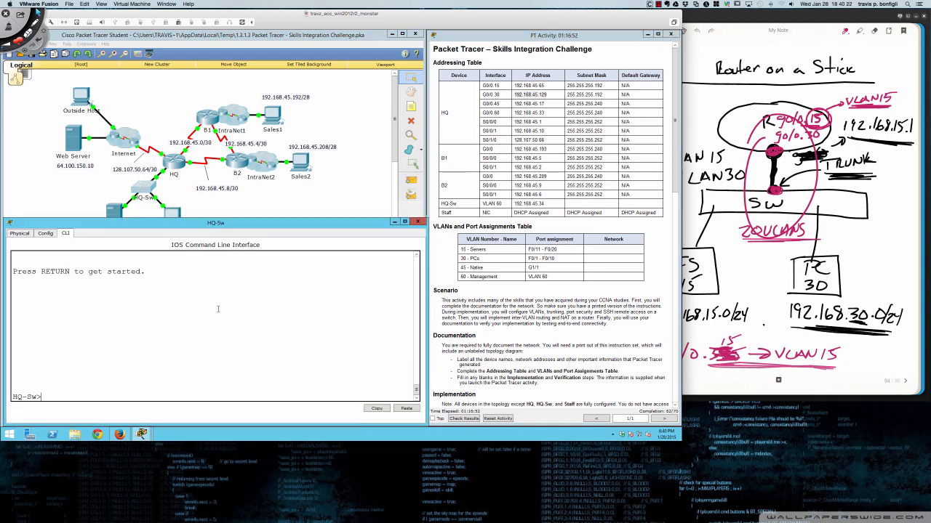
{"action": "key", "text": "Return"}
{"action": "key", "text": "Return"}
{"action": "key", "text": "Return"}
{"action": "type", "text": "en"}
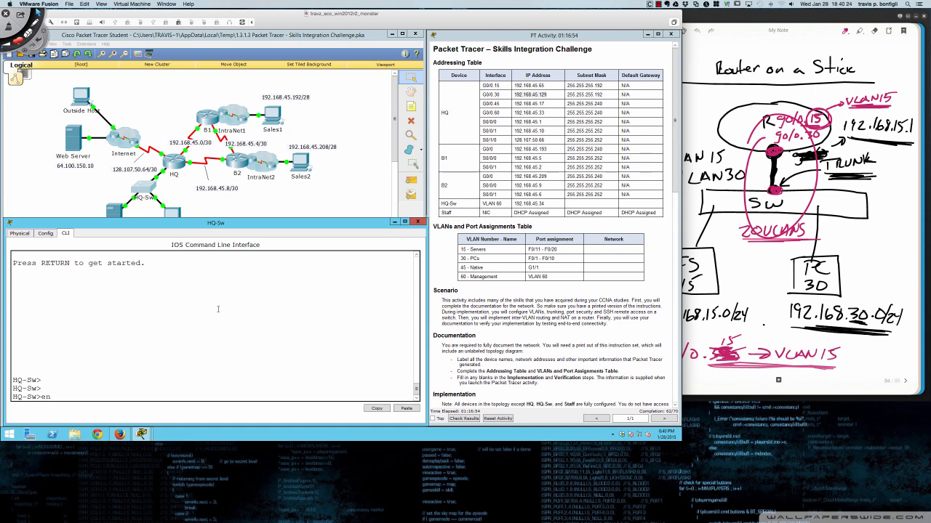
{"action": "key", "text": "Return"}
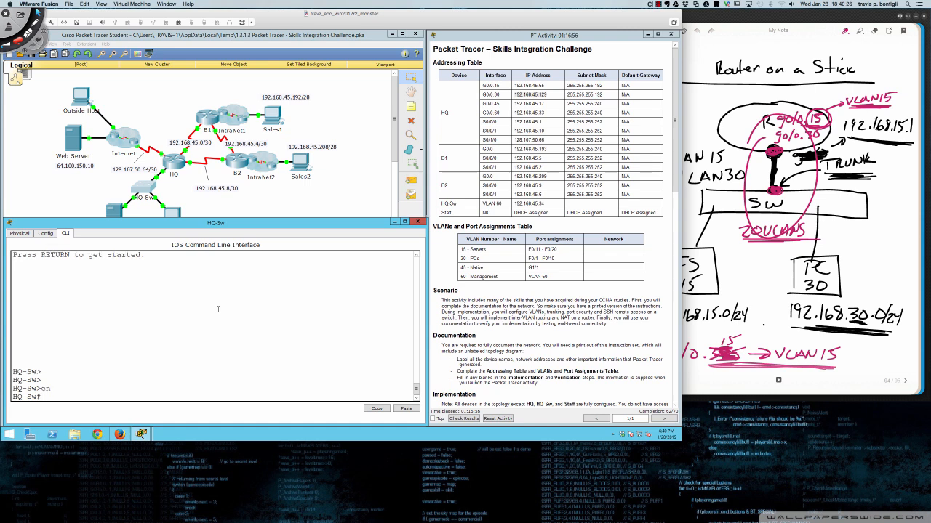
{"action": "key", "text": "Return"}
{"action": "key", "text": "Return"}
{"action": "type", "text": "ping "}
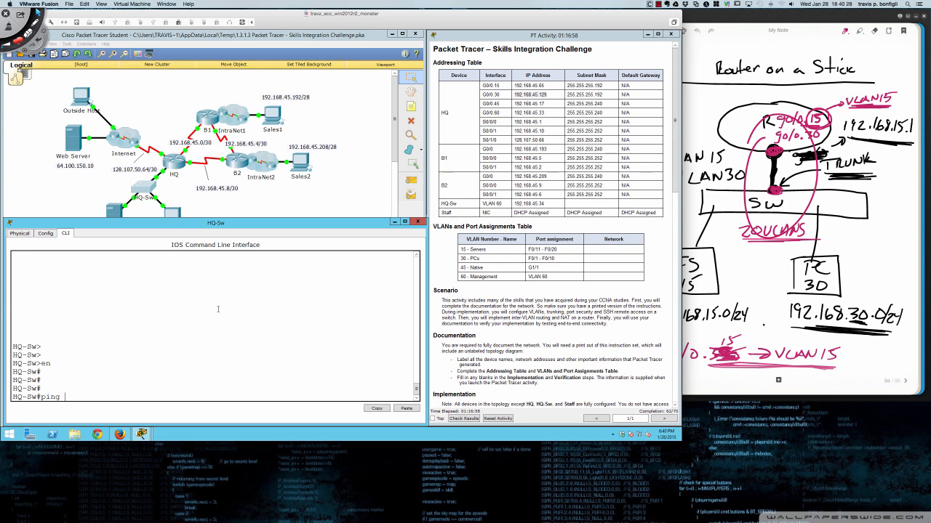
{"action": "type", "text": "64.100.150.10"}
{"action": "key", "text": "Return"}
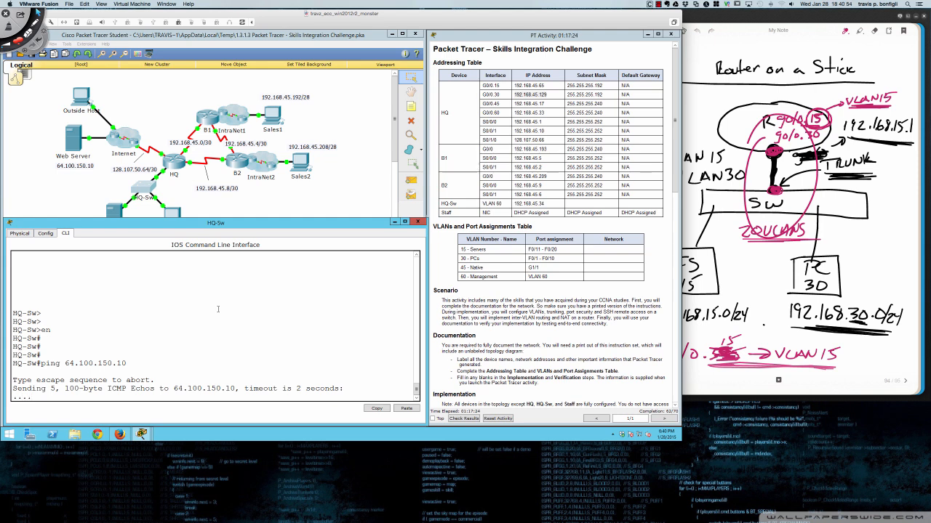
{"action": "type", "text": "do s h run"}
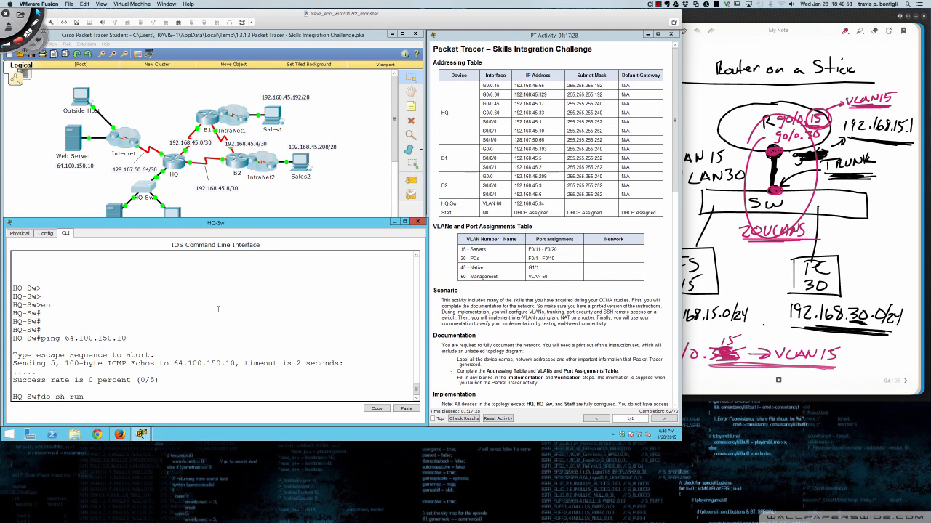
{"action": "key", "text": "Return"}
{"action": "type", "text": "sh run"}
{"action": "key", "text": "Return"}
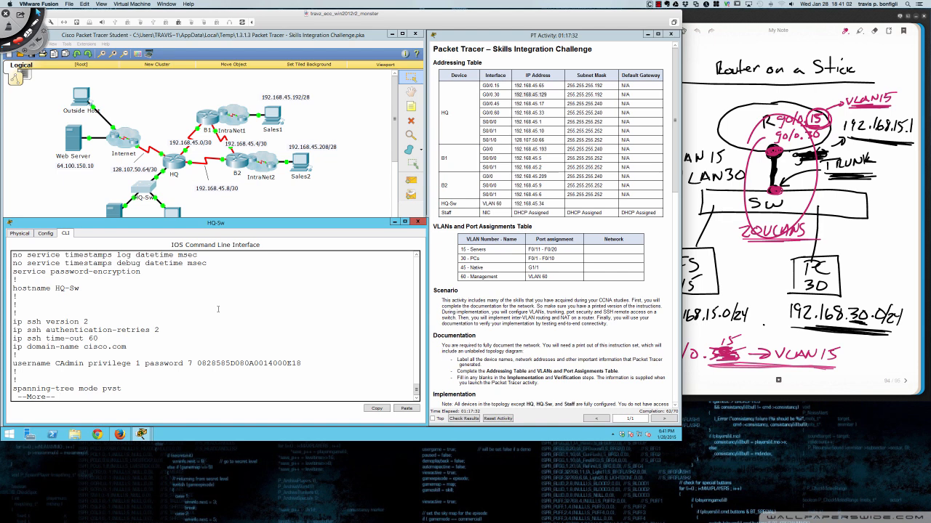
{"action": "key", "text": "space"}
{"action": "key", "text": "space"}
{"action": "key", "text": "space"}
{"action": "key", "text": "space"}
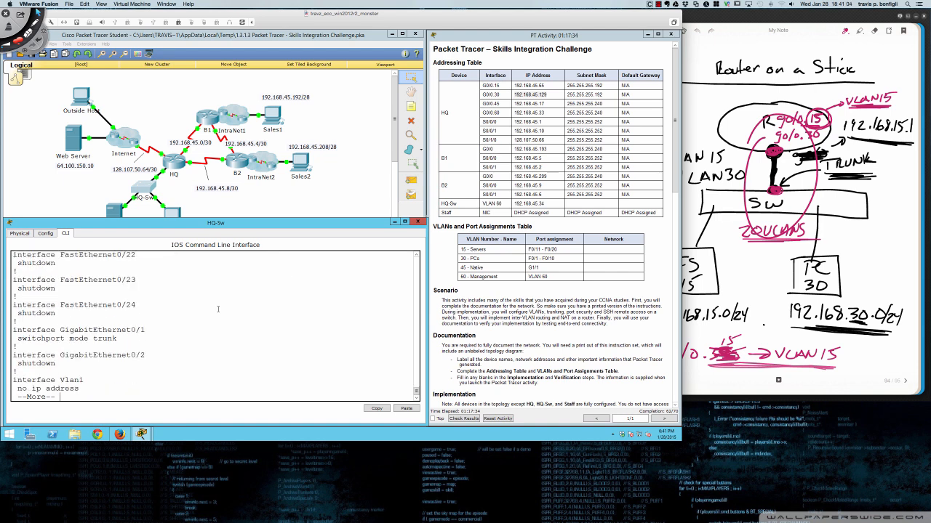
{"action": "key", "text": "space"}
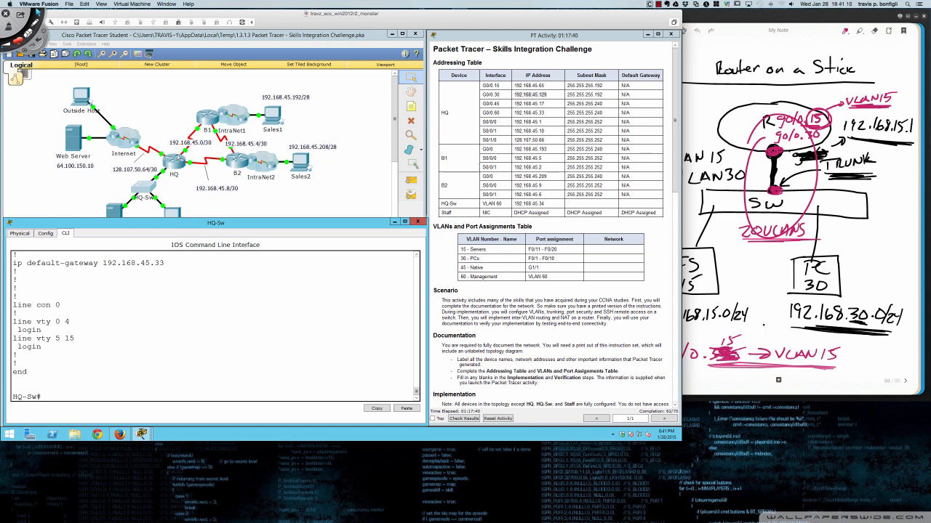
{"action": "left_click", "coordinate": [176, 163]}
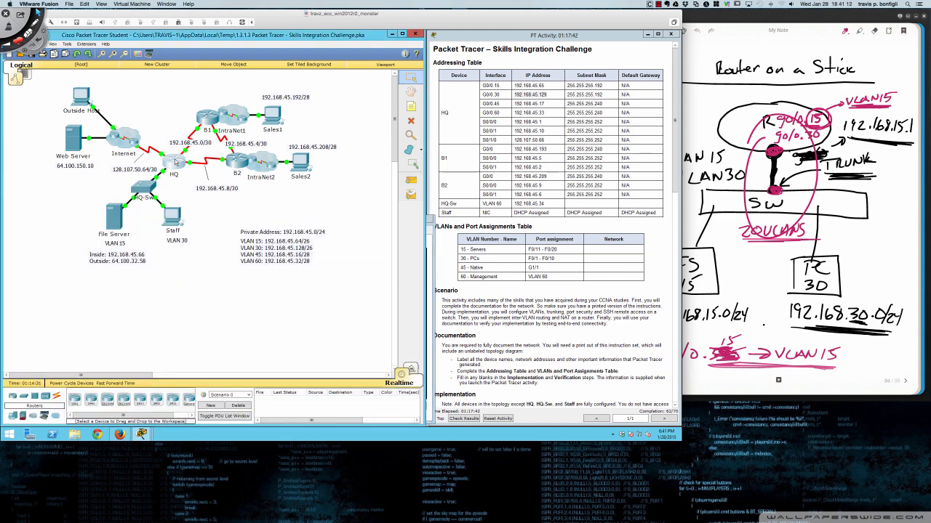
- On HQ, enter subinterface gi0/0.45 and review the running configuration
{"action": "left_click", "coordinate": [175, 163]}
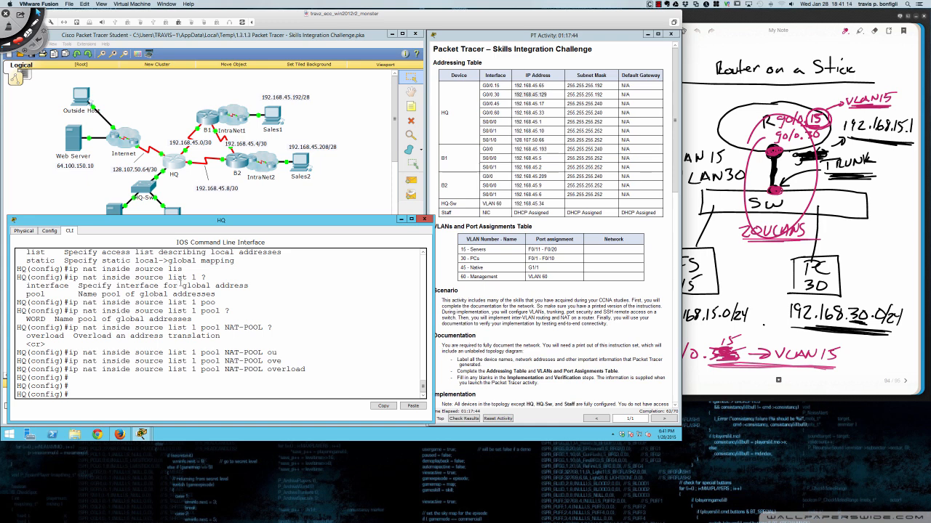
{"action": "key", "text": "Return"}
{"action": "key", "text": "Return"}
{"action": "type", "text": "int gi0/0."}
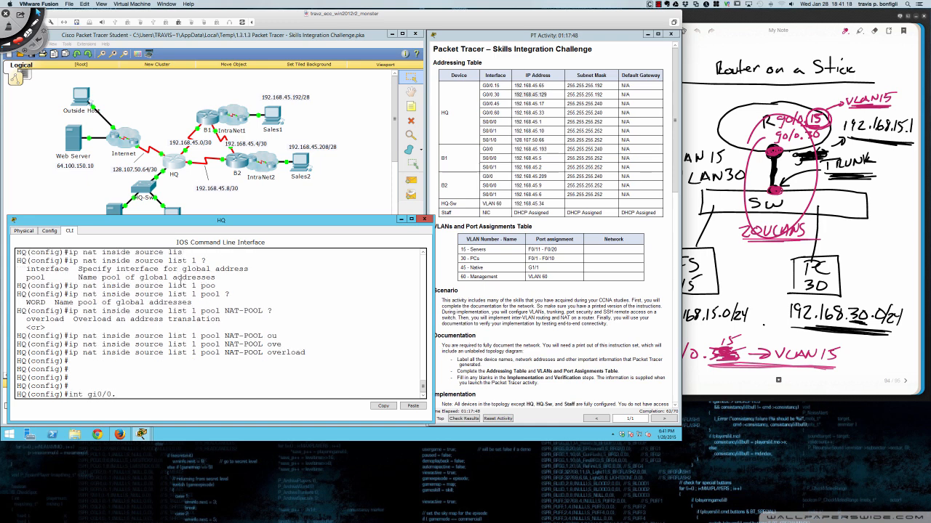
{"action": "type", "text": "45"}
{"action": "key", "text": "Return"}
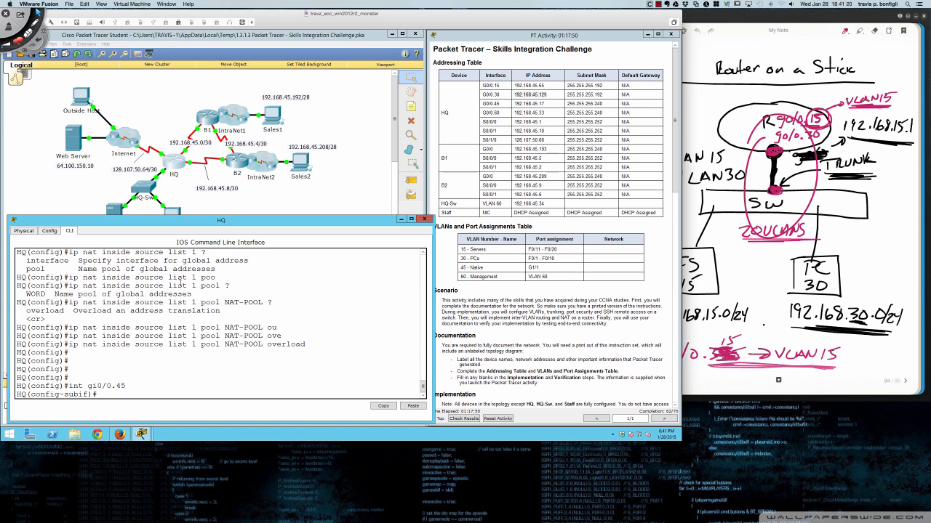
{"action": "type", "text": "do sh run"}
{"action": "key", "text": "Return"}
{"action": "key", "text": "space"}
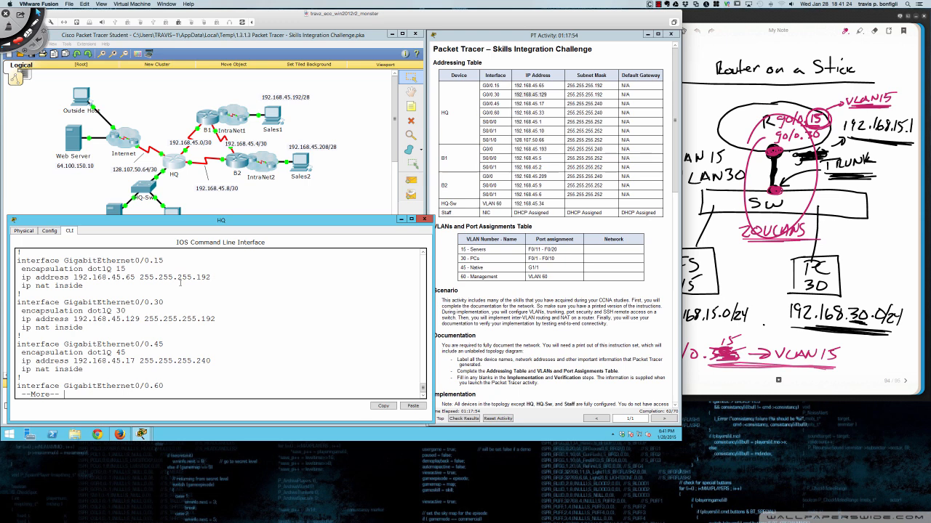
{"action": "key", "text": "q"}
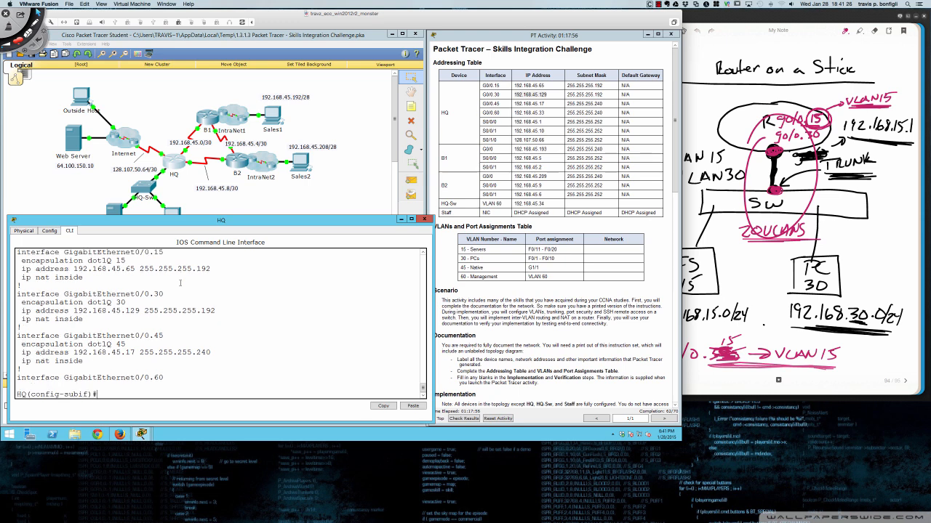
- Apply 'encapsulation dot1Q 45 native' to G0/0.45
{"action": "type", "text": "en"}
{"action": "key", "text": "Tab"}
{"action": "type", "text": "do"}
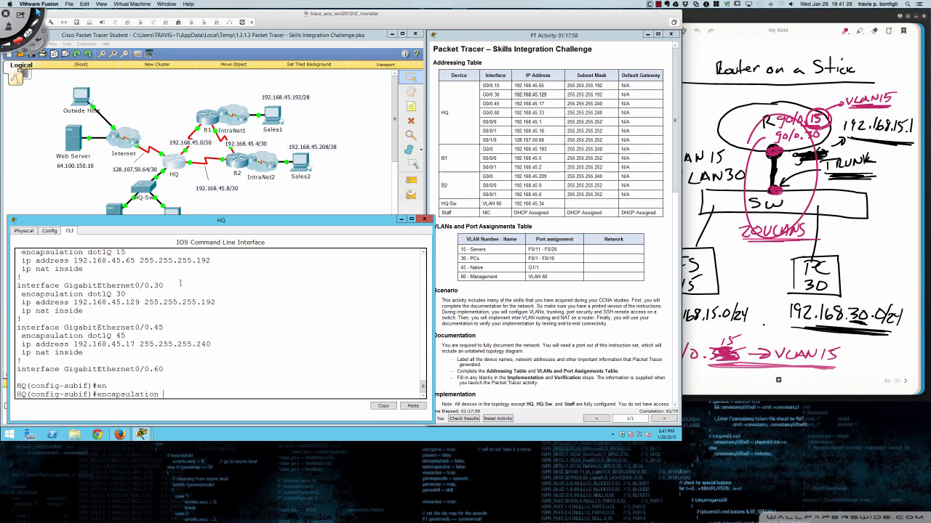
{"action": "key", "text": "Tab"}
{"action": "type", "text": "45 ?"}
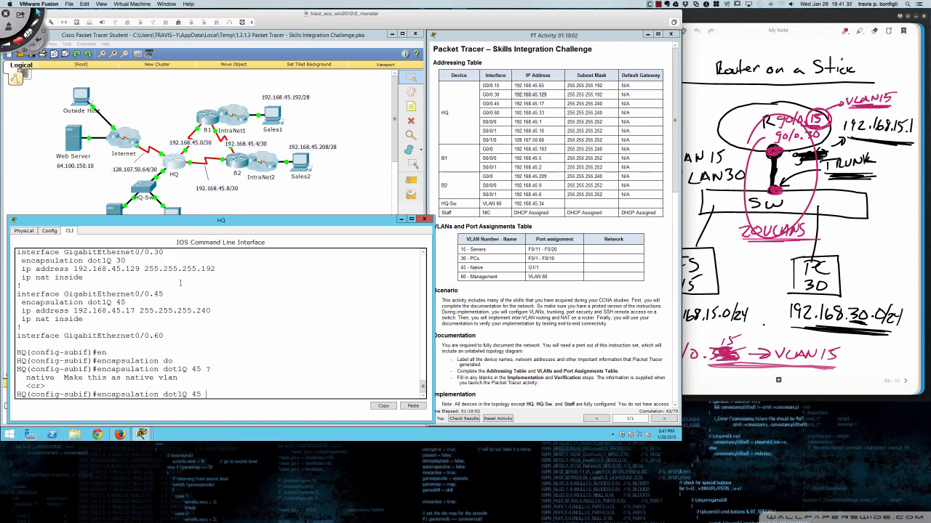
{"action": "type", "text": "nat"}
{"action": "key", "text": "Tab"}
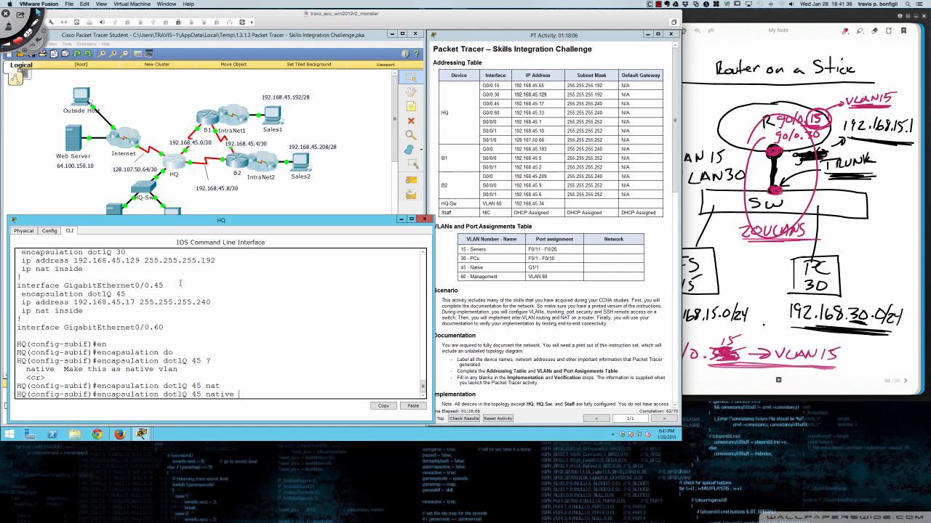
{"action": "key", "text": "Return"}
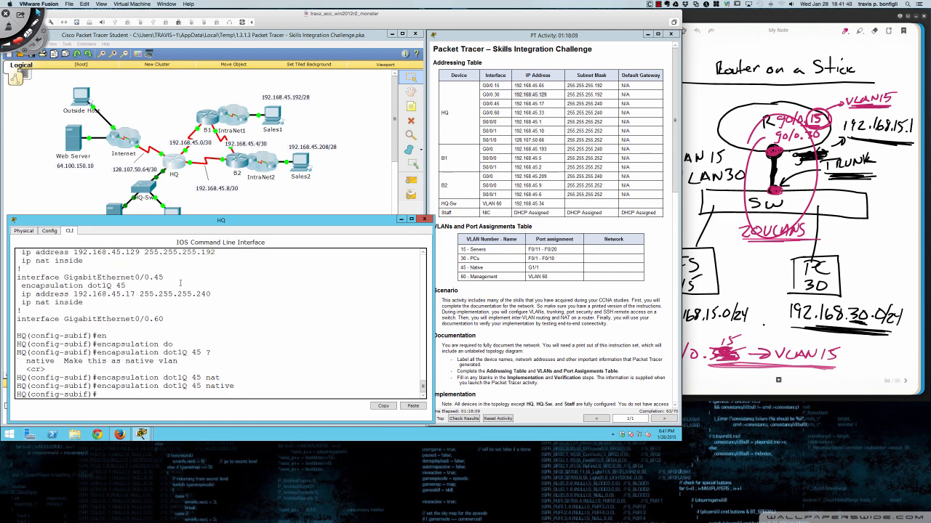
- Verify the subinterface in the running config, then end and save with 'wri mem'
{"action": "type", "text": "do sh run"}
{"action": "key", "text": "Return"}
{"action": "key", "text": "space"}
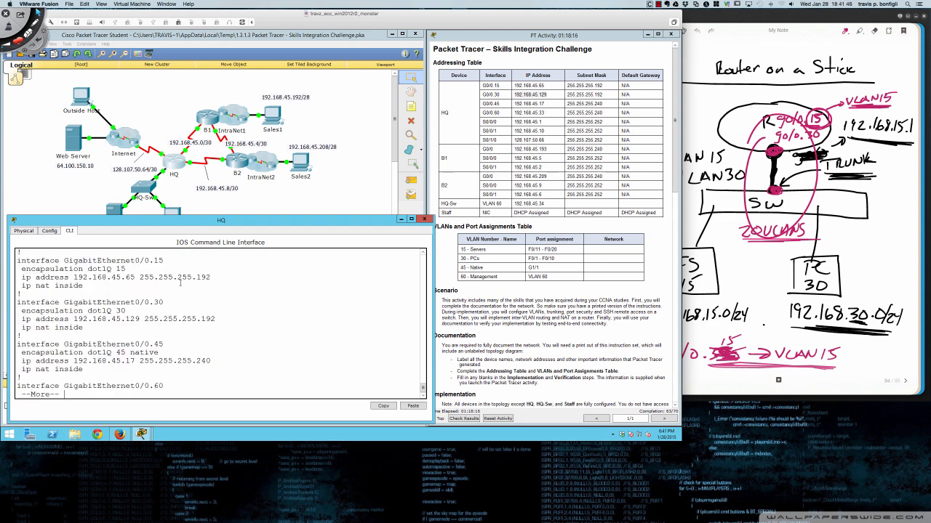
{"action": "type", "text": "qend"}
{"action": "key", "text": "Return"}
{"action": "type", "text": "wri mem"}
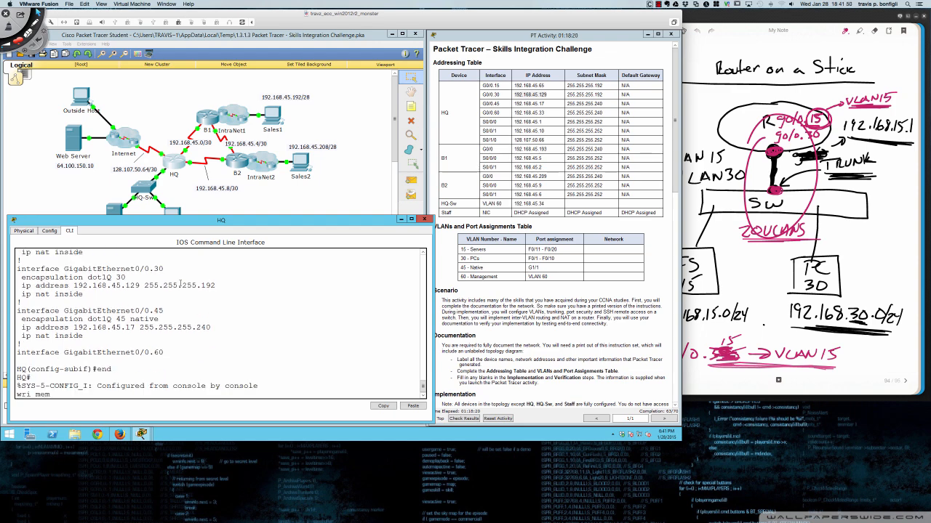
{"action": "key", "text": "Return"}
{"action": "key", "text": "Return"}
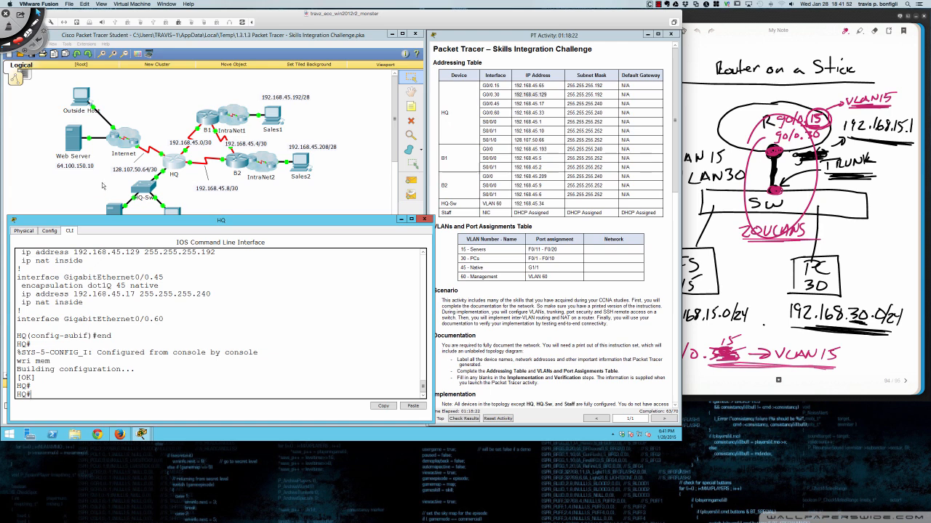
- On HQ-Sw's console, ping the web server 64.100.150.10, which fails
{"action": "left_click", "coordinate": [137, 188]}
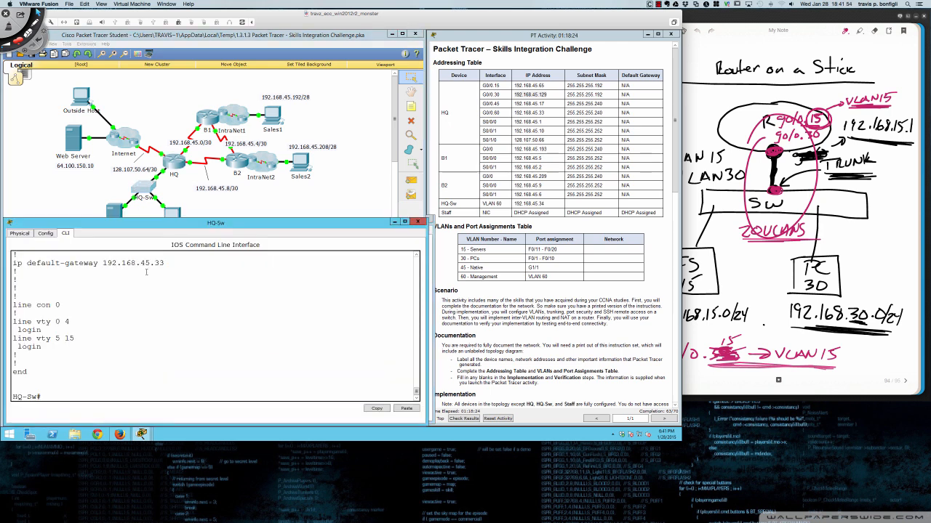
{"action": "type", "text": "ping 64.100.150.10"}
{"action": "key", "text": "Return"}
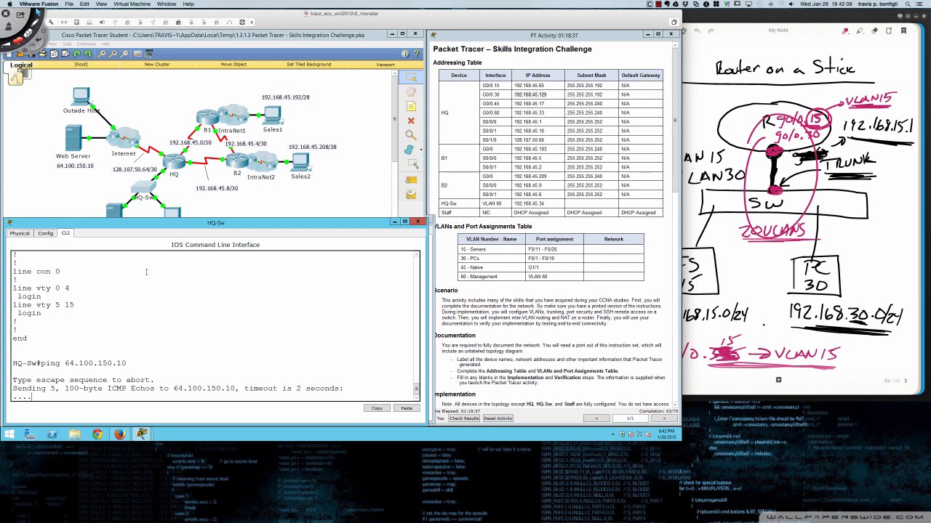
- Ping the copied default gateway 192.168.45.33, which also fails 0/5
{"action": "type", "text": "ping"}
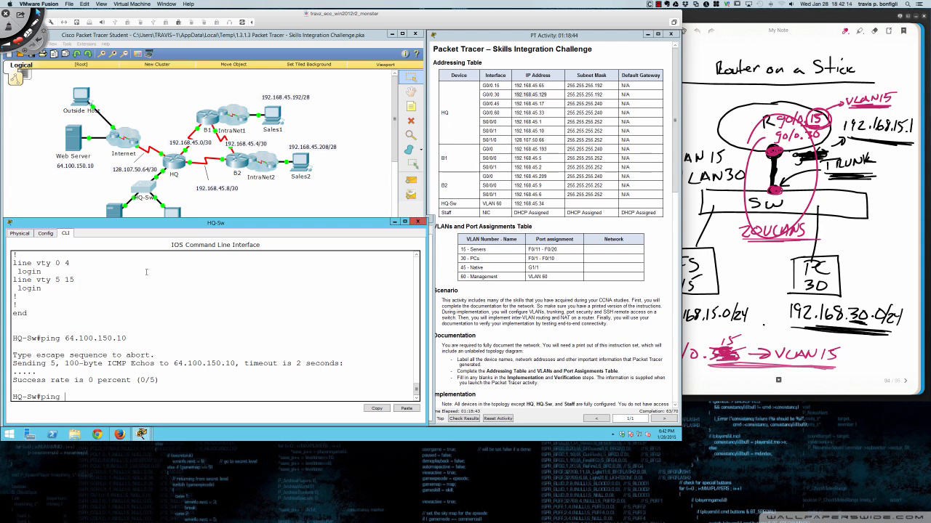
{"action": "scroll", "coordinate": [138, 278], "scroll_direction": "up", "scroll_amount": 4}
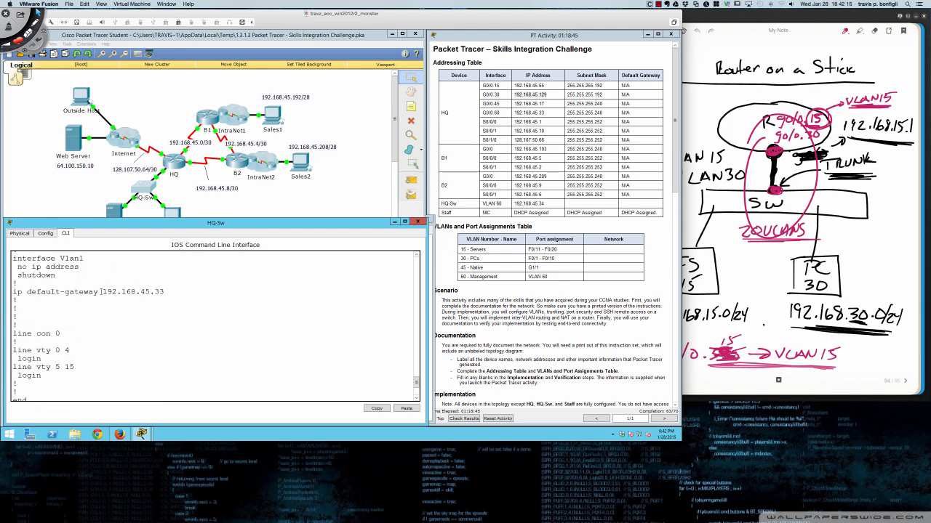
{"action": "left_click_drag", "start_coordinate": [102, 292], "coordinate": [165, 292]}
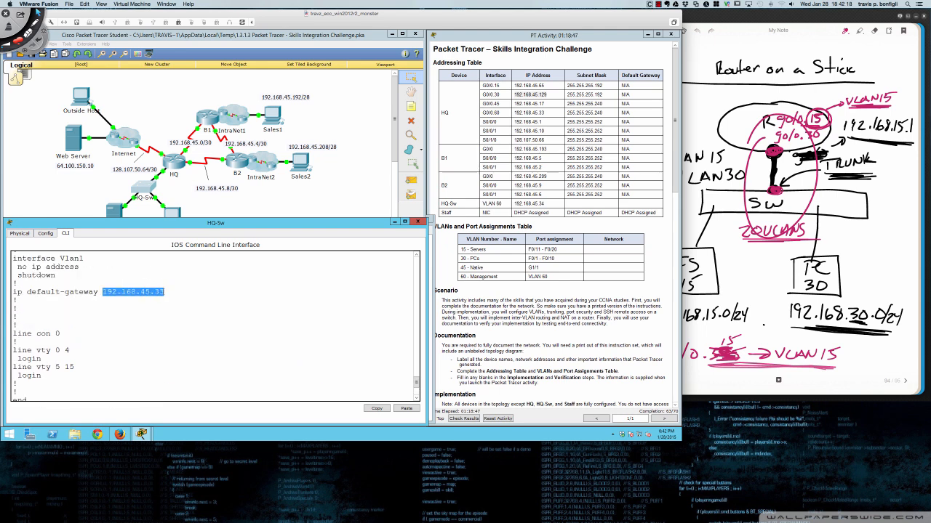
{"action": "right_click", "coordinate": [161, 294]}
{"action": "left_click", "coordinate": [179, 299]}
{"action": "right_click", "coordinate": [162, 300]}
{"action": "left_click", "coordinate": [168, 304]}
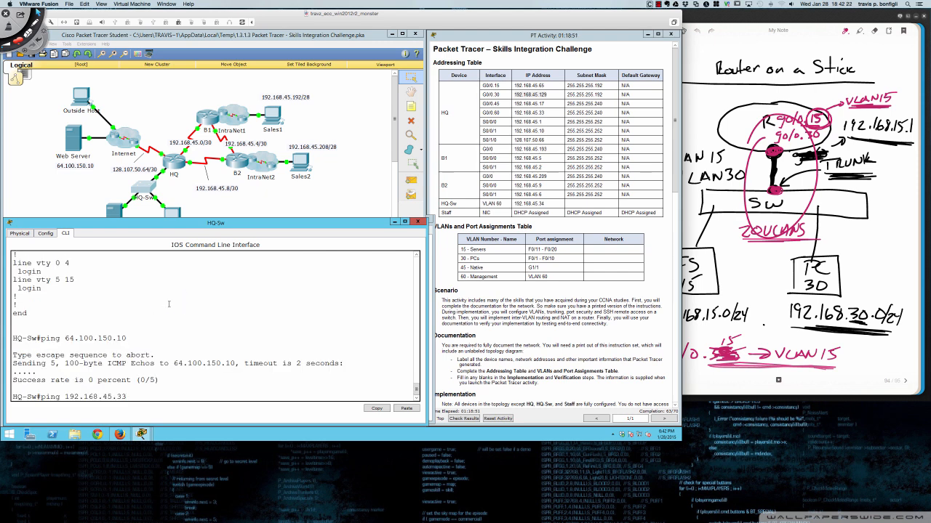
{"action": "key", "text": "Return"}
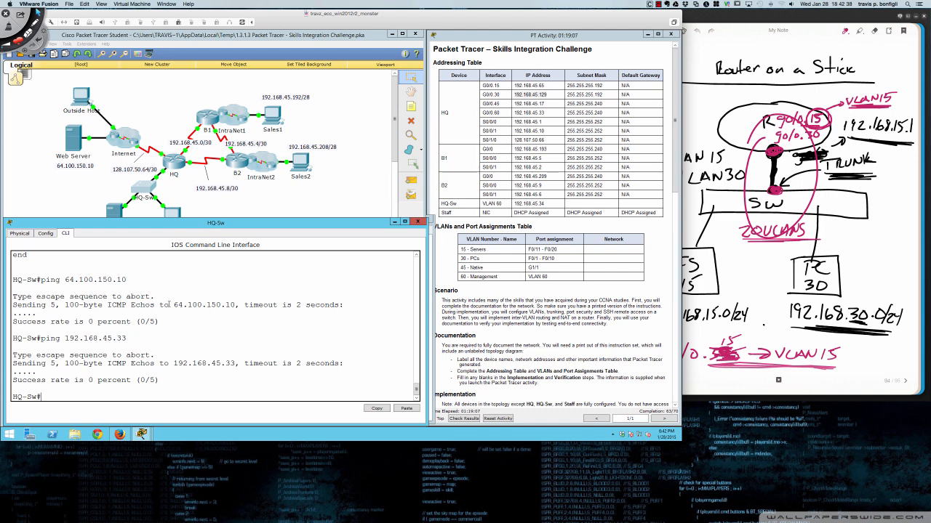
- List HQ-Sw's interfaces with 'show ip int brief'
{"action": "type", "text": "h run"}
{"action": "key", "text": "BackSpace"}
{"action": "key", "text": "BackSpace"}
{"action": "key", "text": "BackSpace"}
{"action": "type", "text": "ip int br"}
{"action": "key", "text": "Return"}
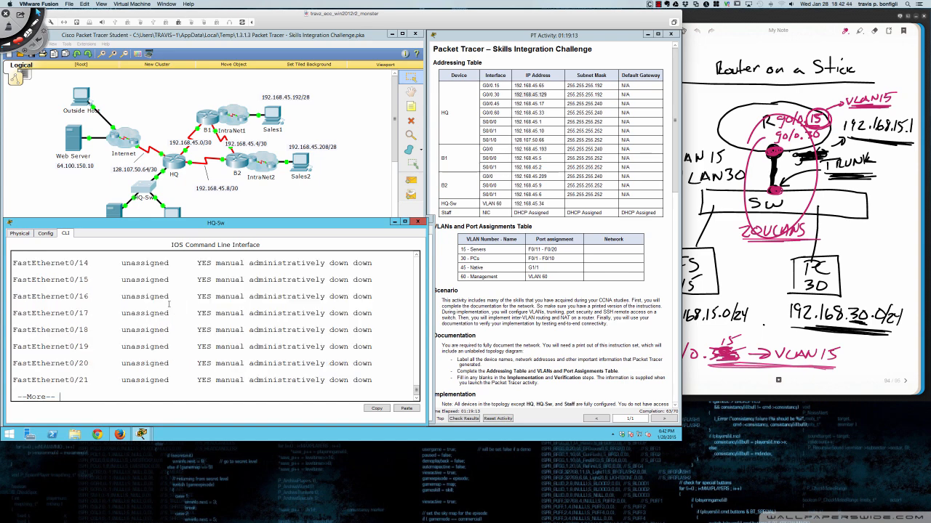
{"action": "key", "text": "space"}
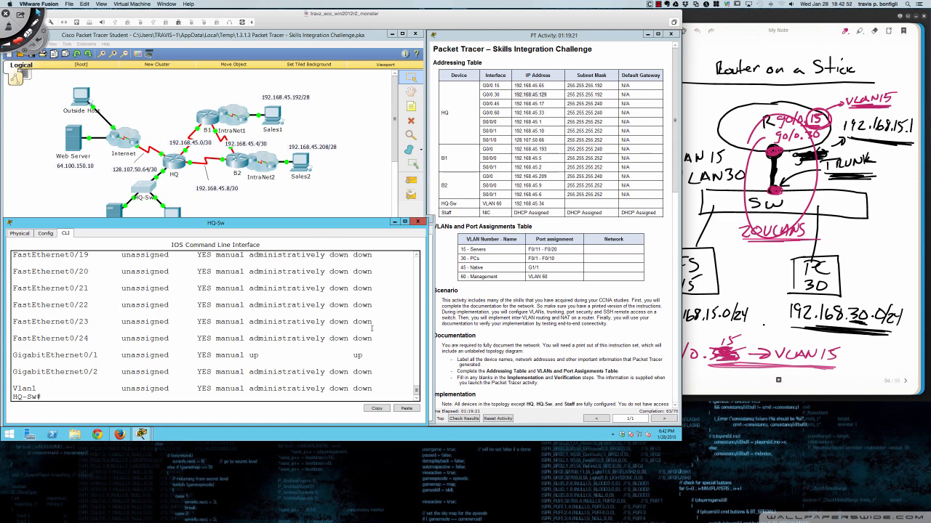
- Assign interface Vlan 60 192.168.45.34 255.255.255.240, then ping 64.100.150.10 successfully (4/5)
{"action": "type", "text": "conf t"}
{"action": "key", "text": "Return"}
{"action": "type", "text": "int "}
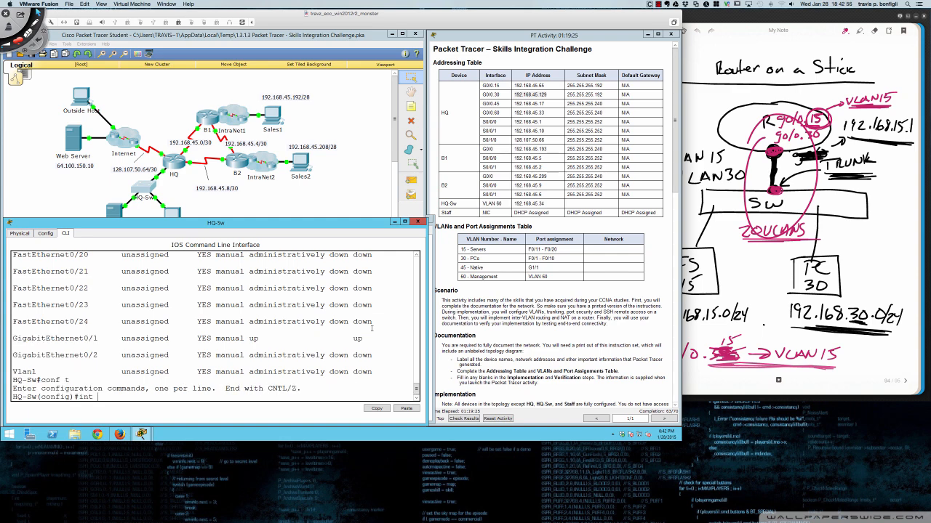
{"action": "type", "text": "vlan 60"}
{"action": "key", "text": "Return"}
{"action": "key", "text": "Return"}
{"action": "key", "text": "Return"}
{"action": "key", "text": "Return"}
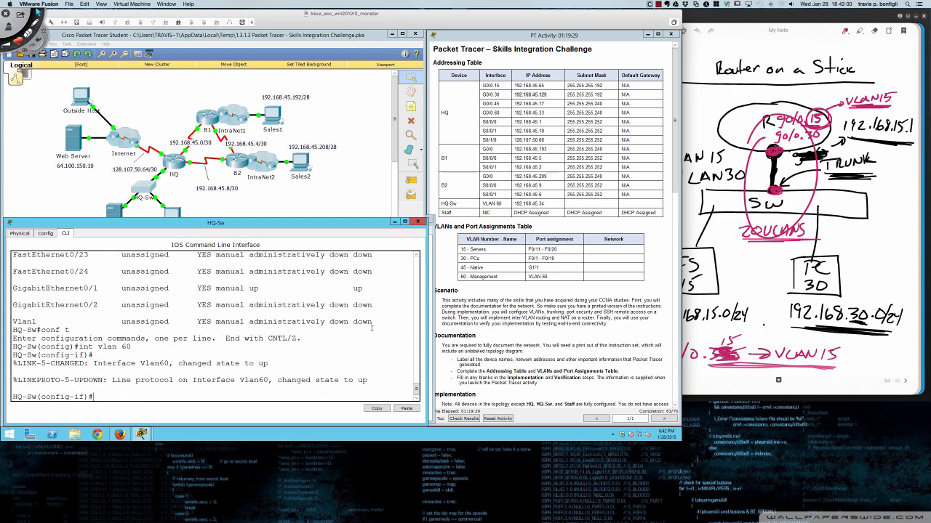
{"action": "type", "text": "ip"}
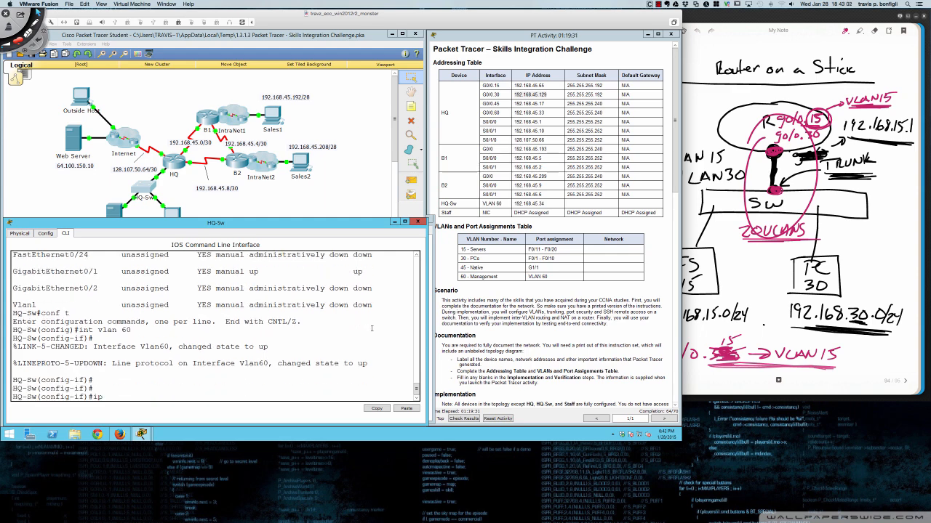
{"action": "type", "text": " add 192.168.45.34 255.255.255.240"}
{"action": "key", "text": "Return"}
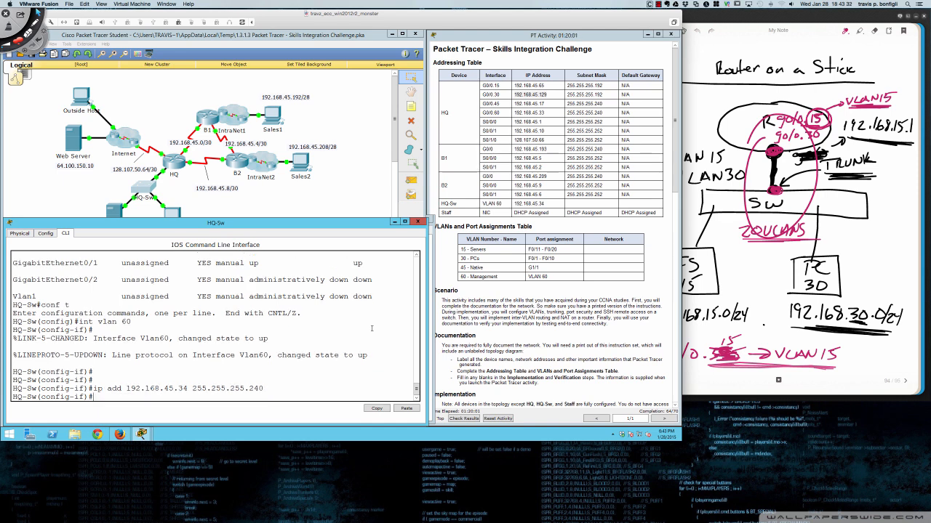
{"action": "key", "text": "Return"}
{"action": "key", "text": "Return"}
{"action": "key", "text": "Return"}
{"action": "key", "text": "Return"}
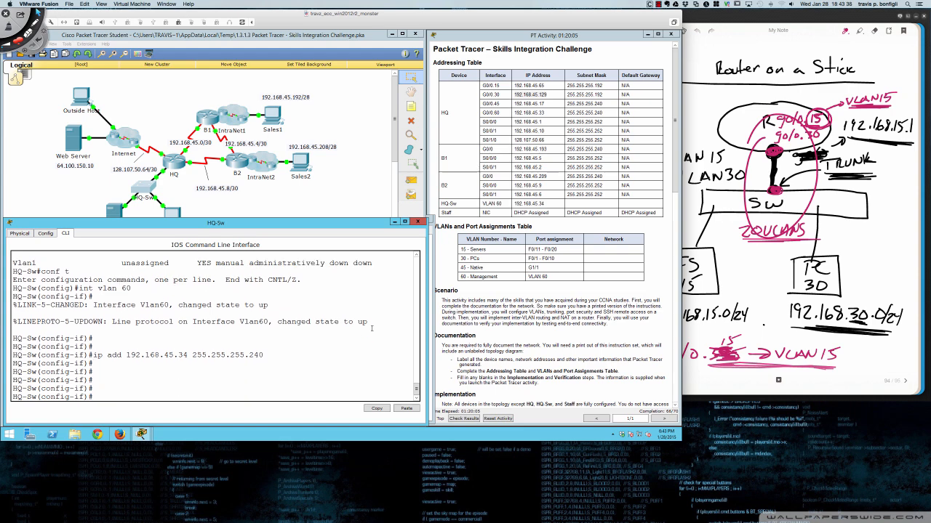
{"action": "type", "text": "do ping 64.100.150.10"}
{"action": "key", "text": "Return"}
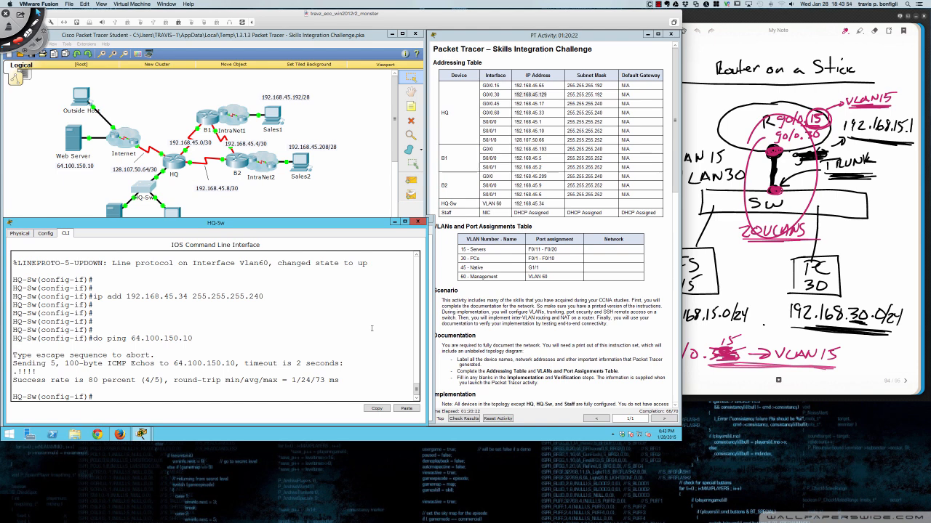
- Ping 192.168.45.1 and 192.168.45.2 from HQ-Sw, both succeeding 5/5
{"action": "type", "text": "do ping 192.168.45.1"}
{"action": "key", "text": "Return"}
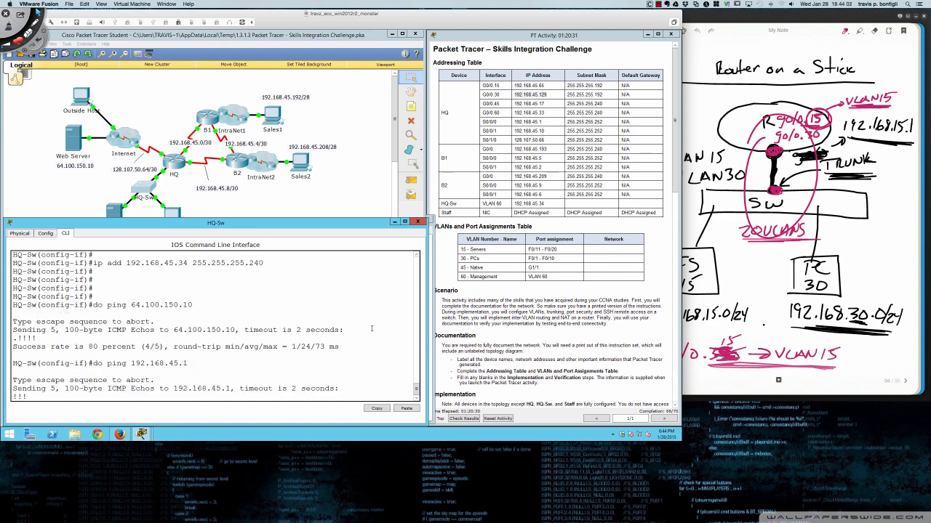
{"action": "key", "text": "Up"}
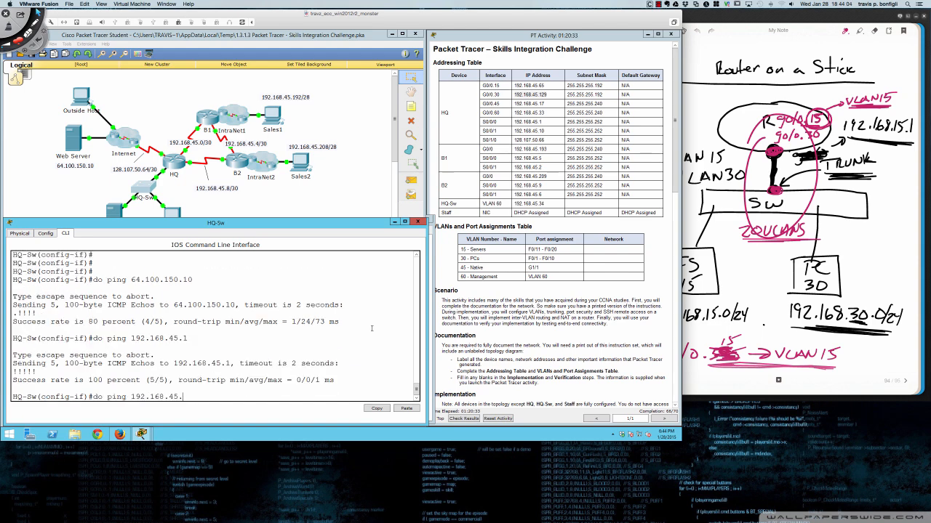
{"action": "type", "text": "2"}
{"action": "key", "text": "Return"}
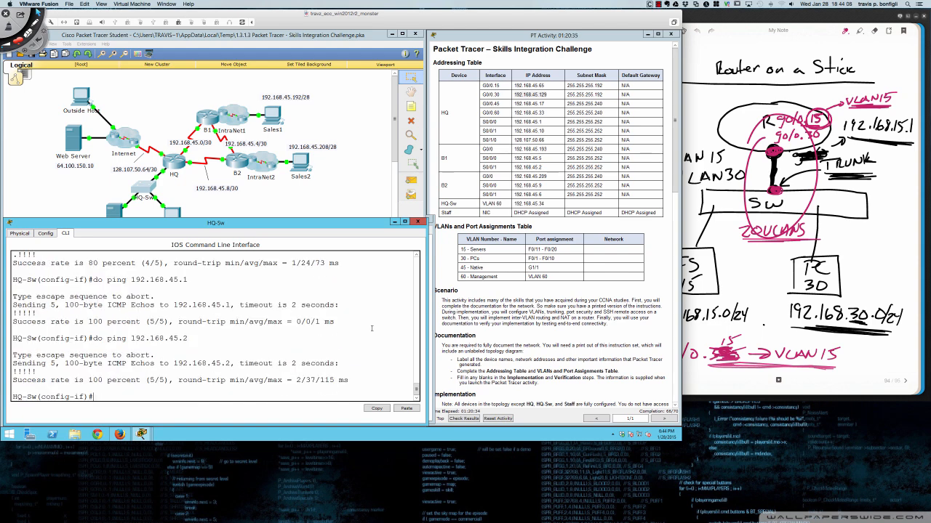
{"action": "key", "text": "Return"}
{"action": "key", "text": "Return"}
{"action": "key", "text": "Return"}
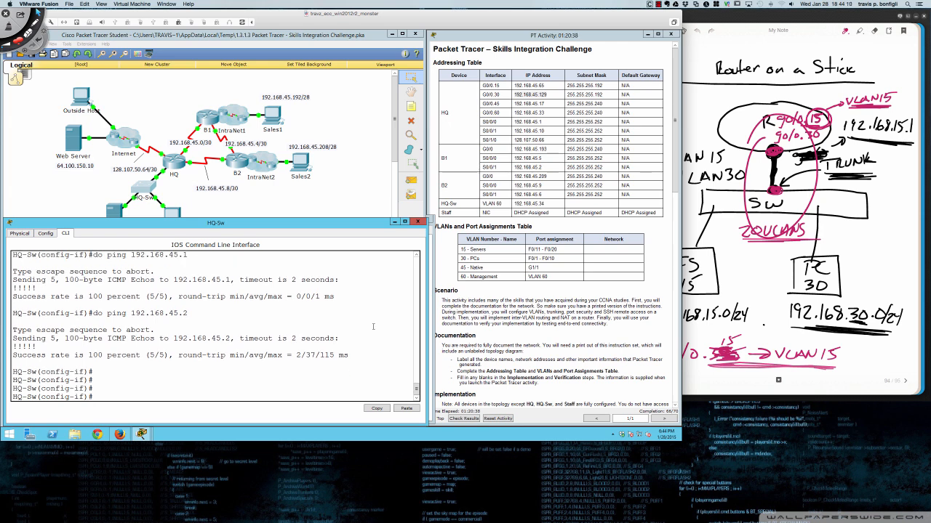
- Scroll the activity instructions to the HQ-Sw section, then return to the HQ-Sw CLI
{"action": "left_click", "coordinate": [532, 350]}
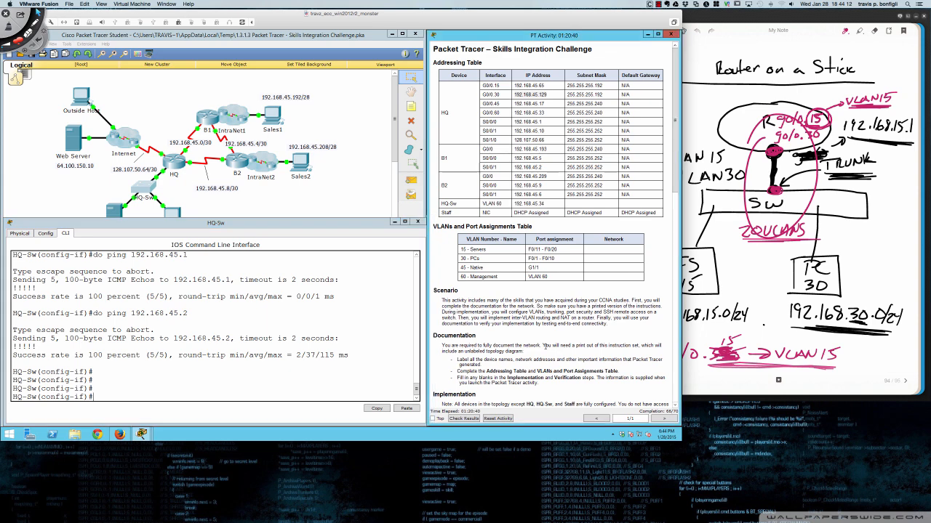
{"action": "scroll", "coordinate": [540, 354], "scroll_direction": "down", "scroll_amount": 8}
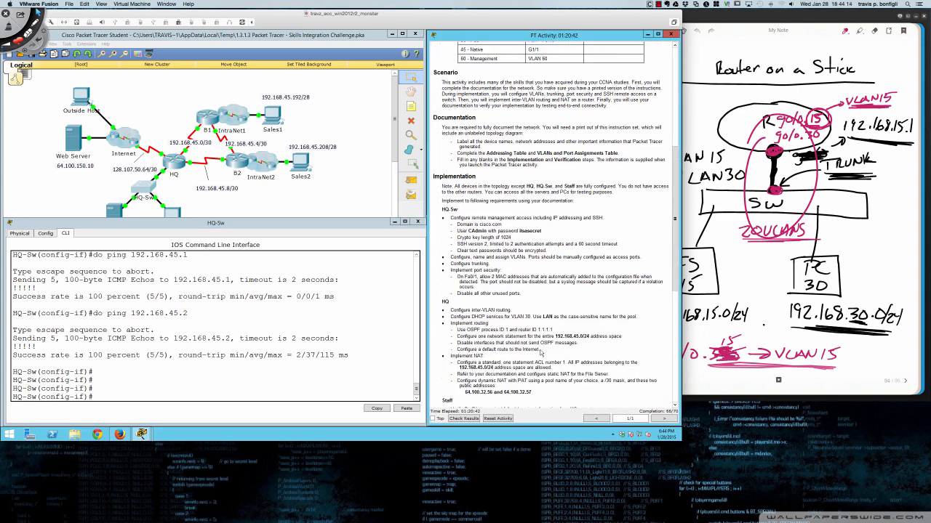
{"action": "scroll", "coordinate": [541, 354], "scroll_direction": "down", "scroll_amount": 2}
{"action": "left_click", "coordinate": [388, 347]}
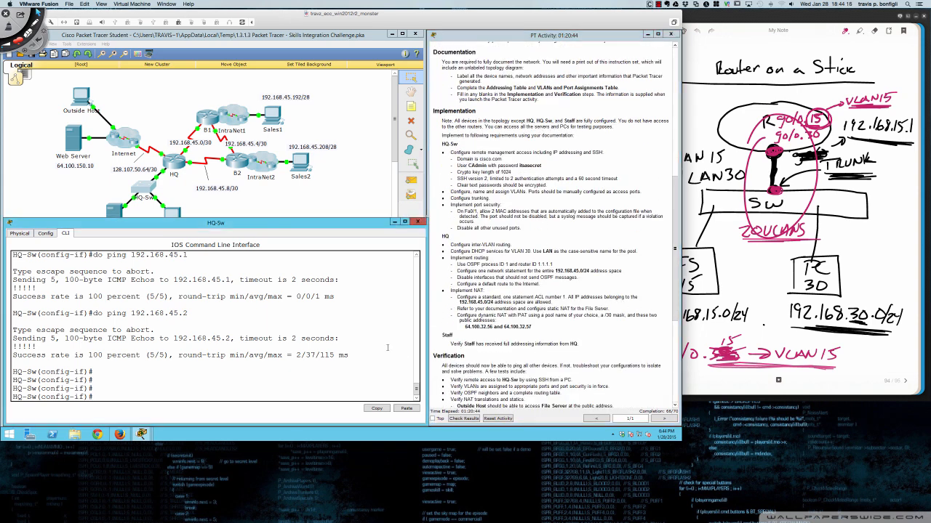
{"action": "key", "text": "Return"}
{"action": "key", "text": "Return"}
- Review HQ-Sw's running configuration with 'do sh run'
{"action": "type", "text": "do sh run"}
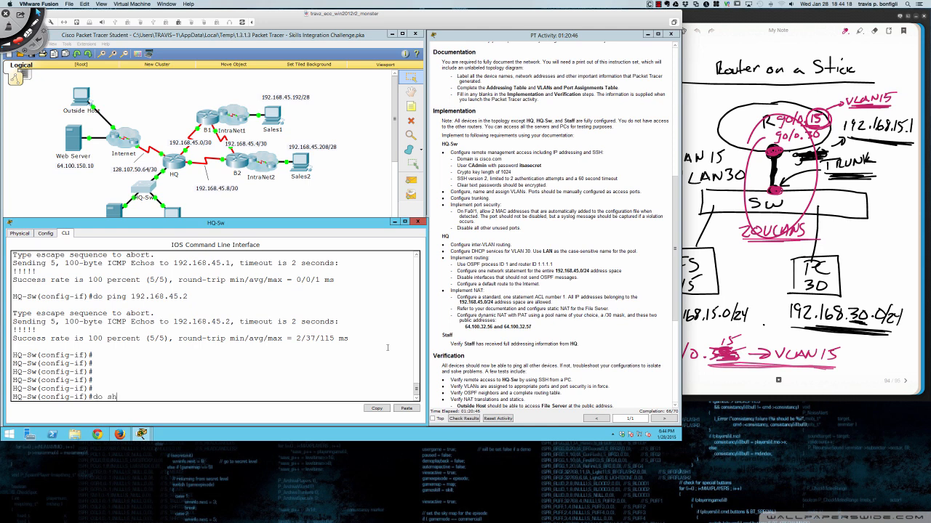
{"action": "key", "text": "Return"}
{"action": "key", "text": "space"}
{"action": "key", "text": "space"}
{"action": "key", "text": "space"}
{"action": "key", "text": "space"}
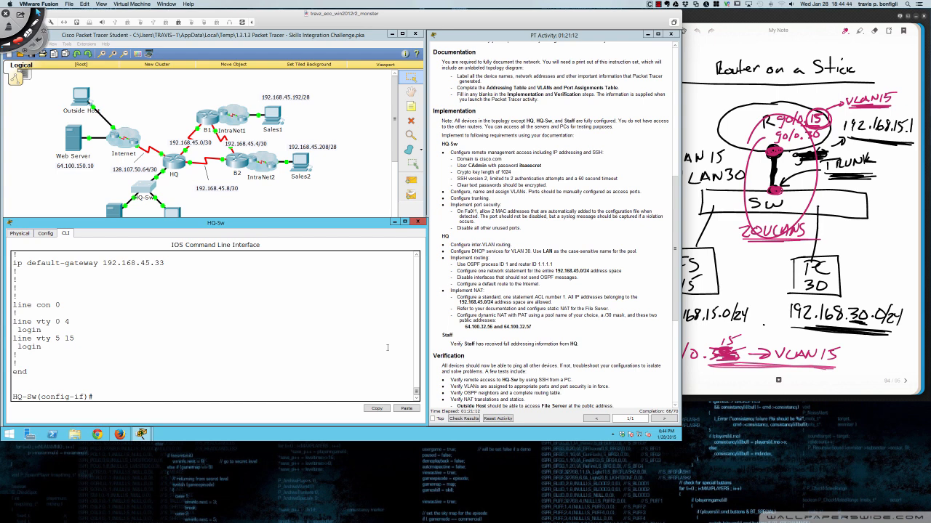
{"action": "key", "text": "Return"}
{"action": "key", "text": "Return"}
- Configure VTY lines 0–15 with 'login local'
{"action": "type", "text": "lin"}
{"action": "key", "text": "BackSpace"}
{"action": "key", "text": "BackSpace"}
{"action": "key", "text": "BackSpace"}
{"action": "type", "text": "exit"}
{"action": "key", "text": "Return"}
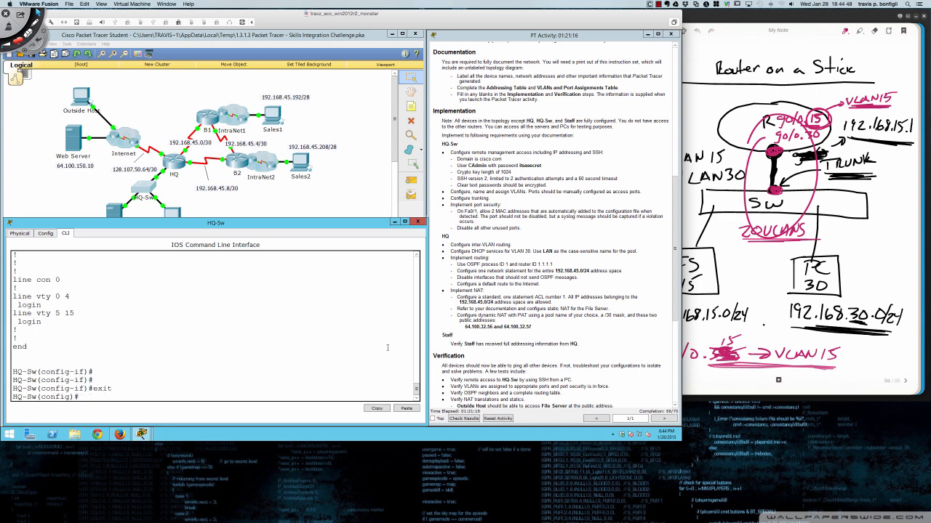
{"action": "type", "text": "line br0 15"}
{"action": "key", "text": "Return"}
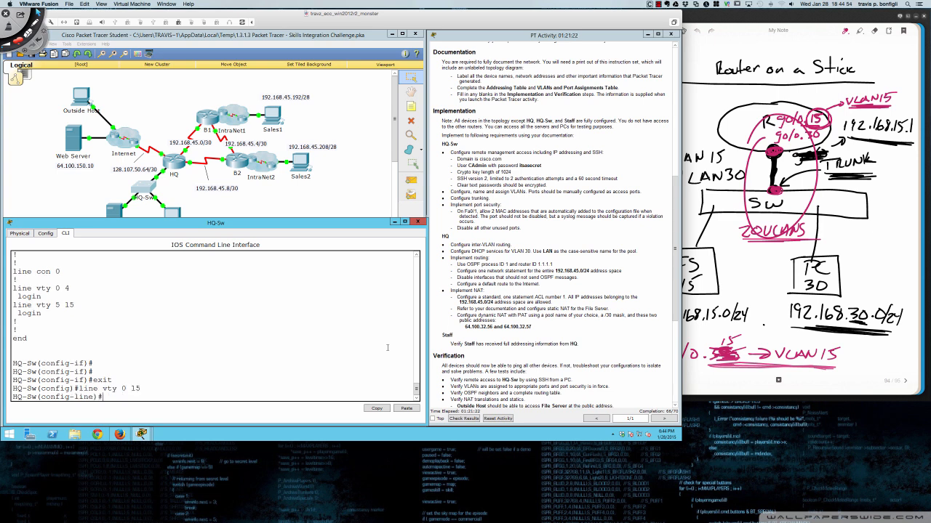
{"action": "type", "text": "login locl"}
{"action": "type", "text": "l"}
{"action": "key", "text": "Return"}
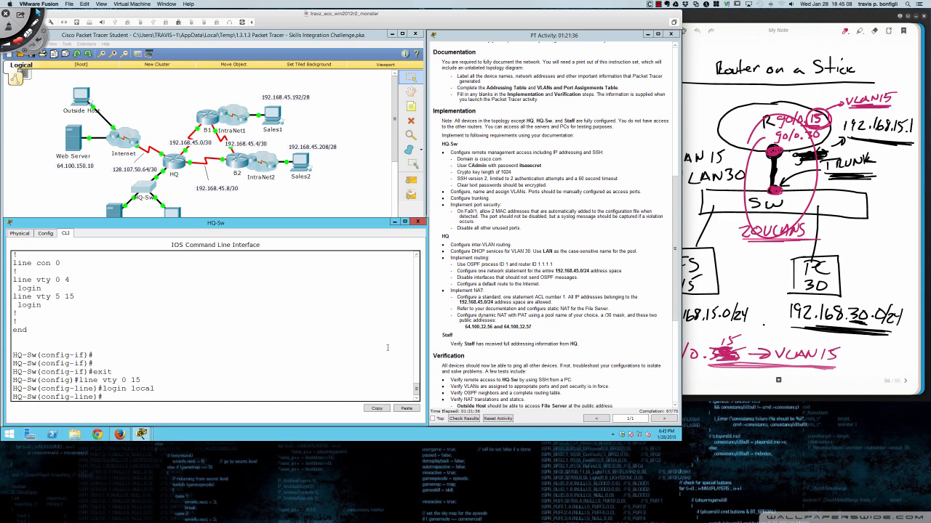
- Restrict the VTY lines to SSH with 'transport input ssh'
{"action": "type", "text": "login ?"}
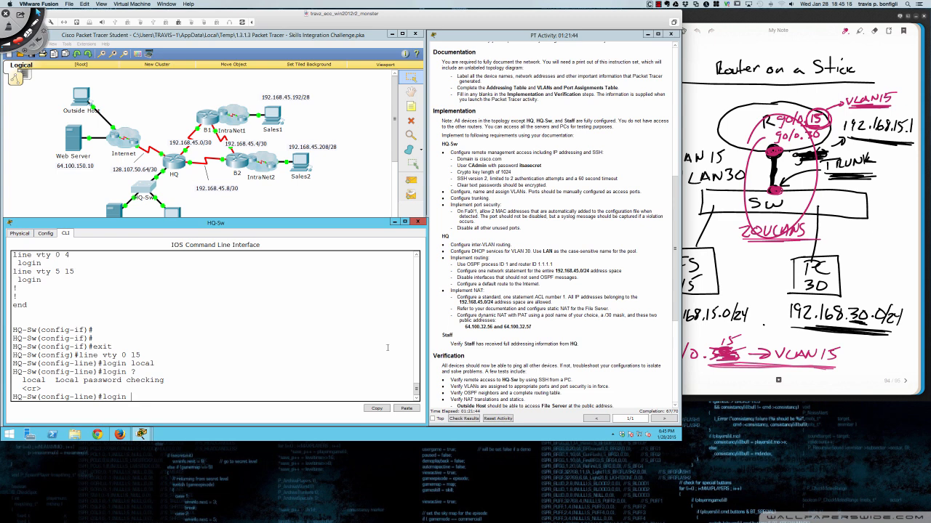
{"action": "key", "text": "BackSpace"}
{"action": "key", "text": "BackSpace"}
{"action": "key", "text": "BackSpace"}
{"action": "key", "text": "BackSpace"}
{"action": "key", "text": "BackSpace"}
{"action": "key", "text": "BackSpace"}
{"action": "type", "text": "?"}
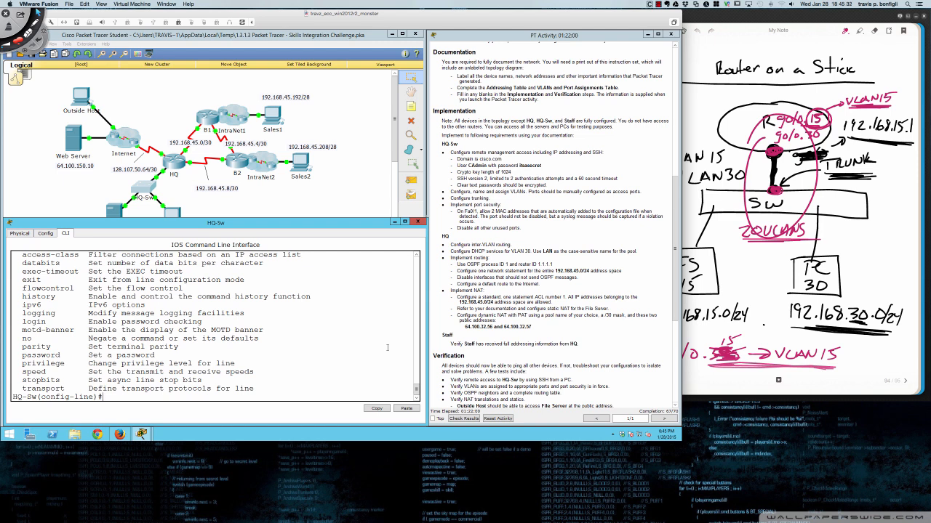
{"action": "type", "text": "trans"}
{"action": "key", "text": "Tab"}
{"action": "type", "text": "int"}
{"action": "key", "text": "Tab"}
{"action": "key", "text": "Tab"}
{"action": "type", "text": "ssh"}
{"action": "key", "text": "Return"}
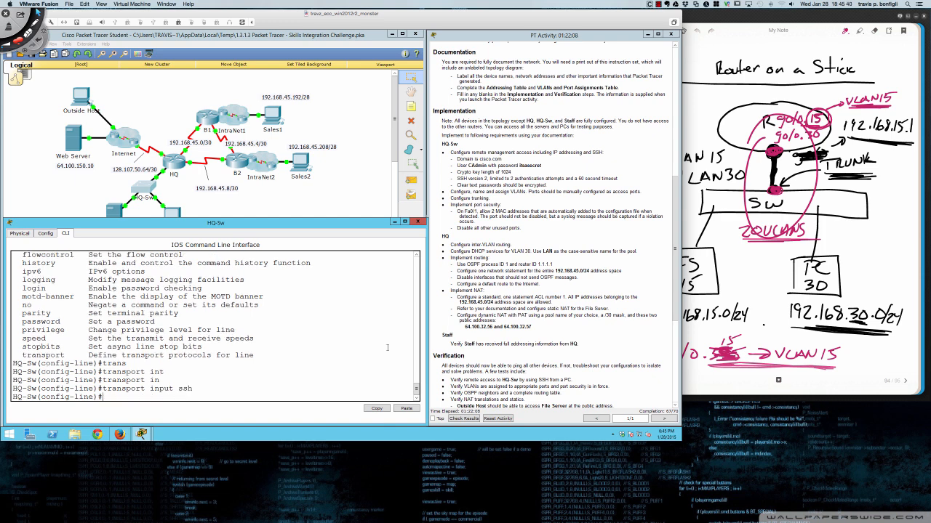
{"action": "key", "text": "Return"}
{"action": "key", "text": "Return"}
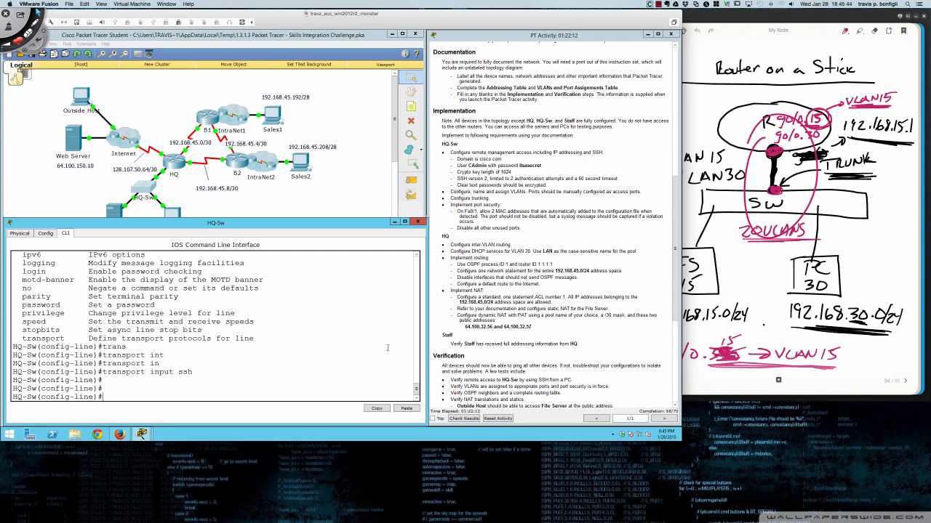
- Check results at 68/70, noting HQ-Sw's trunk native VLAN item is incorrect, then close them
{"action": "left_click", "coordinate": [467, 420]}
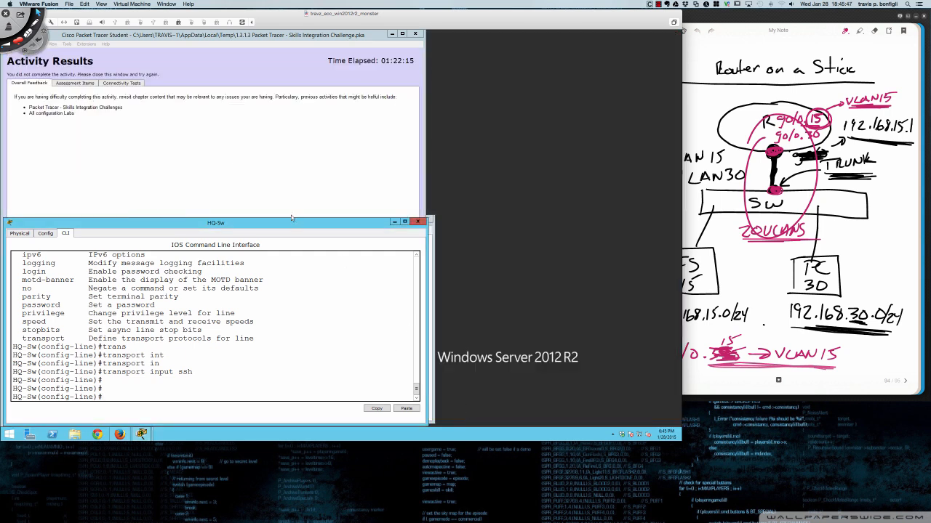
{"action": "left_click", "coordinate": [86, 84]}
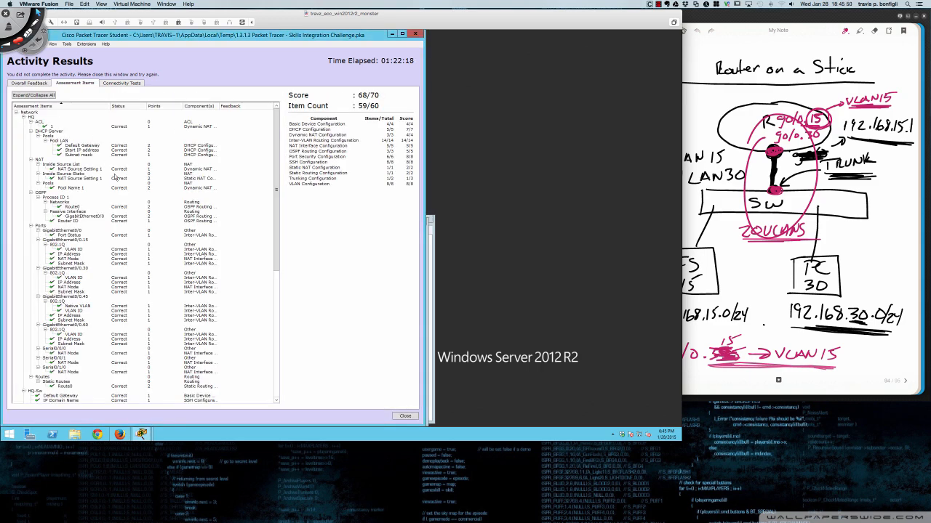
{"action": "scroll", "coordinate": [114, 179], "scroll_direction": "down", "scroll_amount": 8}
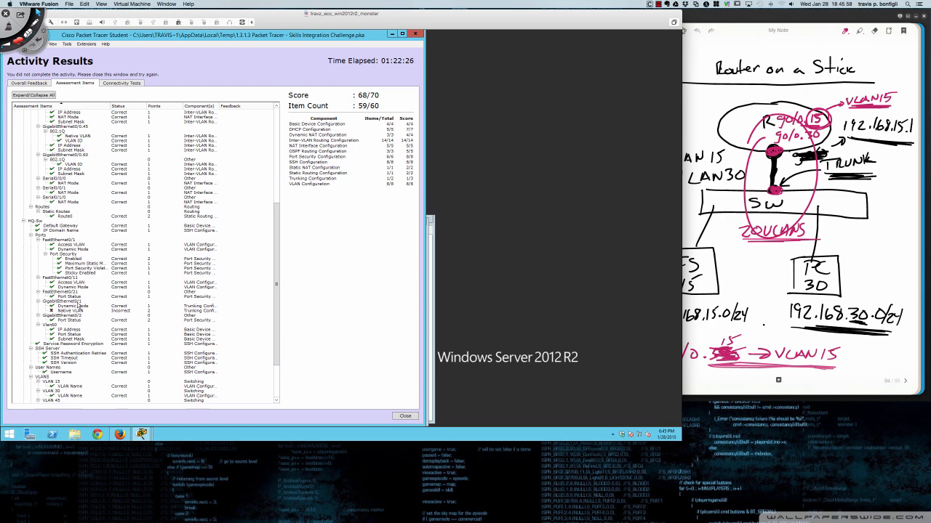
{"action": "scroll", "coordinate": [78, 315], "scroll_direction": "down", "scroll_amount": 3}
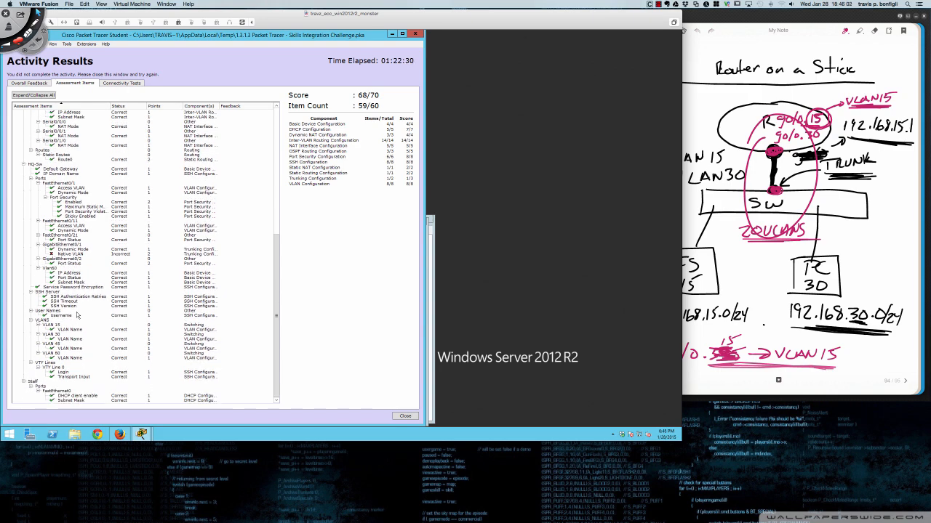
{"action": "scroll", "coordinate": [77, 315], "scroll_direction": "up", "scroll_amount": 10}
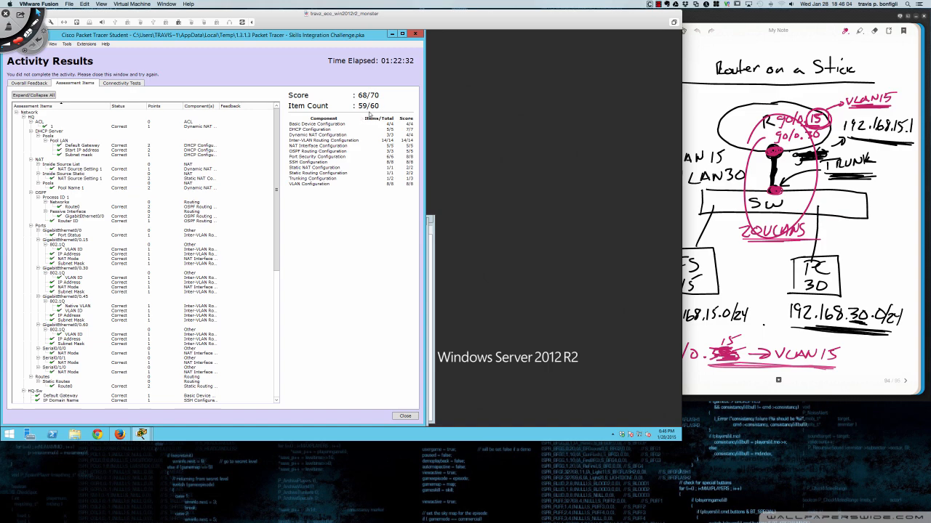
{"action": "left_click", "coordinate": [416, 35]}
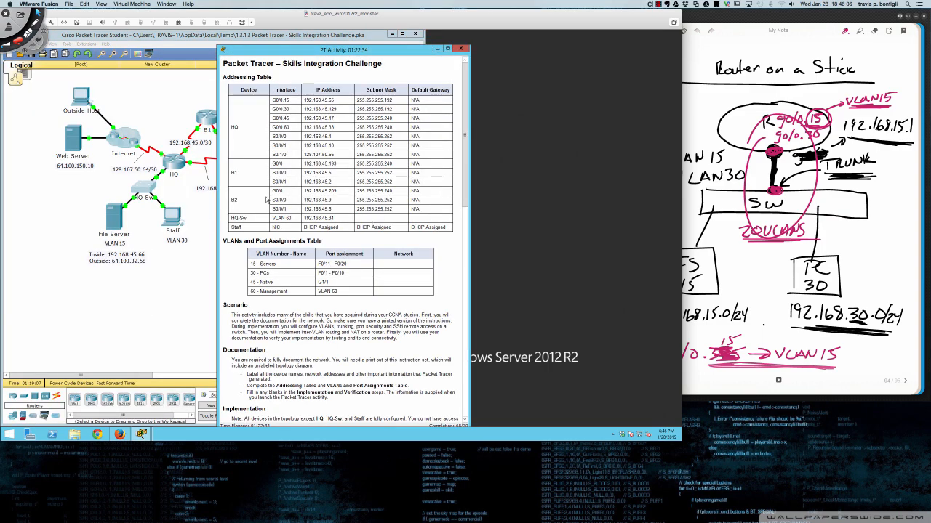
{"action": "left_click_drag", "start_coordinate": [345, 49], "coordinate": [556, 34]}
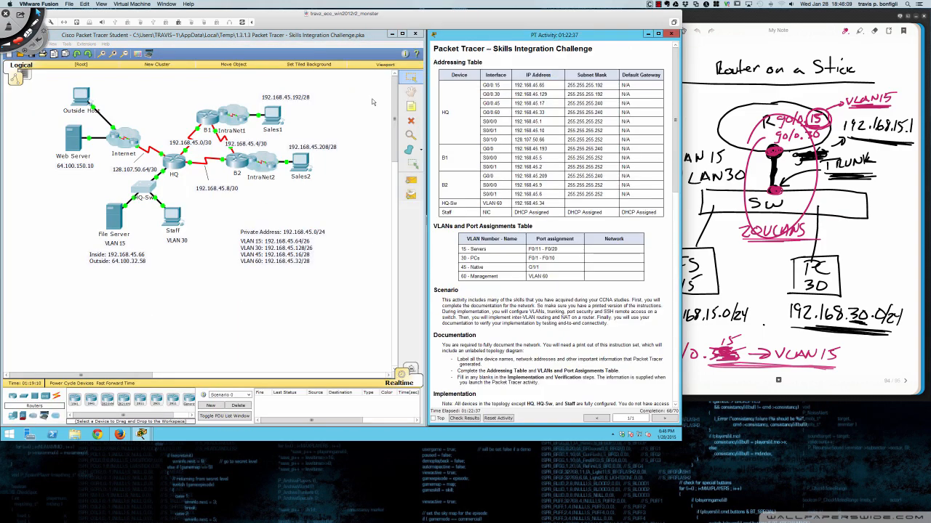
- In HQ-Sw's CLI, enter interface gi0/1 and review the running configuration
{"action": "left_click", "coordinate": [146, 194]}
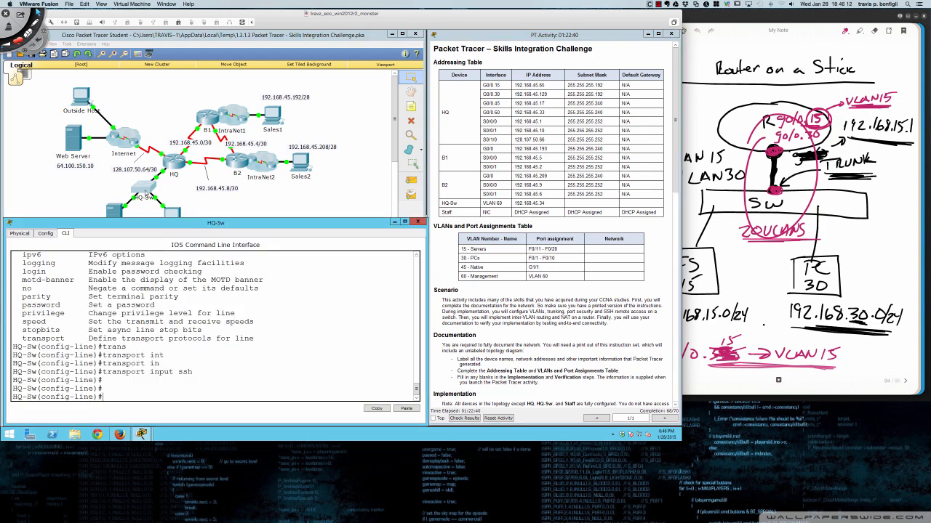
{"action": "key", "text": "Return"}
{"action": "key", "text": "Return"}
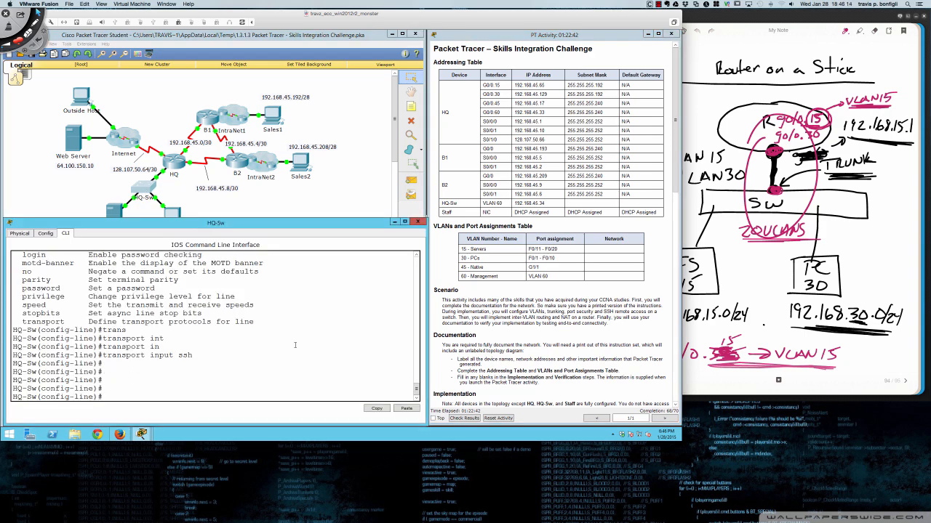
{"action": "type", "text": "int gi0/1"}
{"action": "key", "text": "Return"}
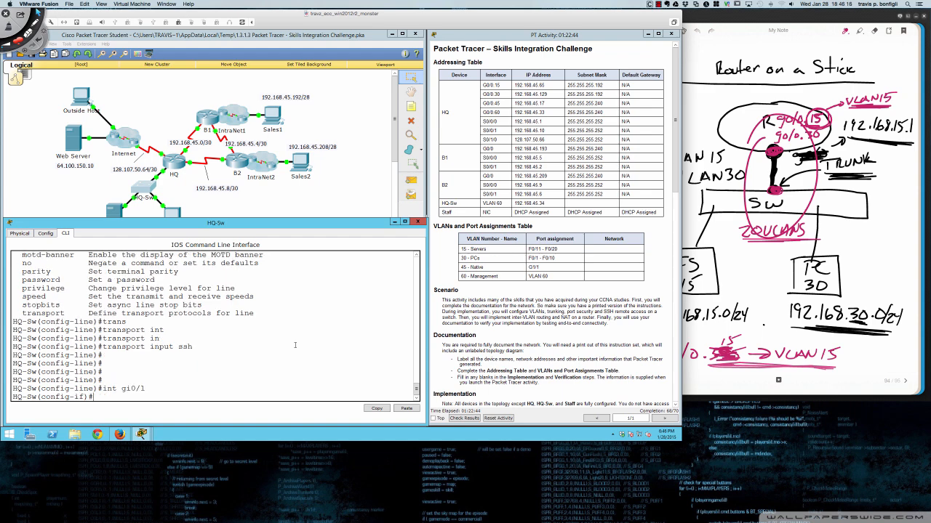
{"action": "type", "text": "do sh run"}
{"action": "key", "text": "Return"}
{"action": "key", "text": "space"}
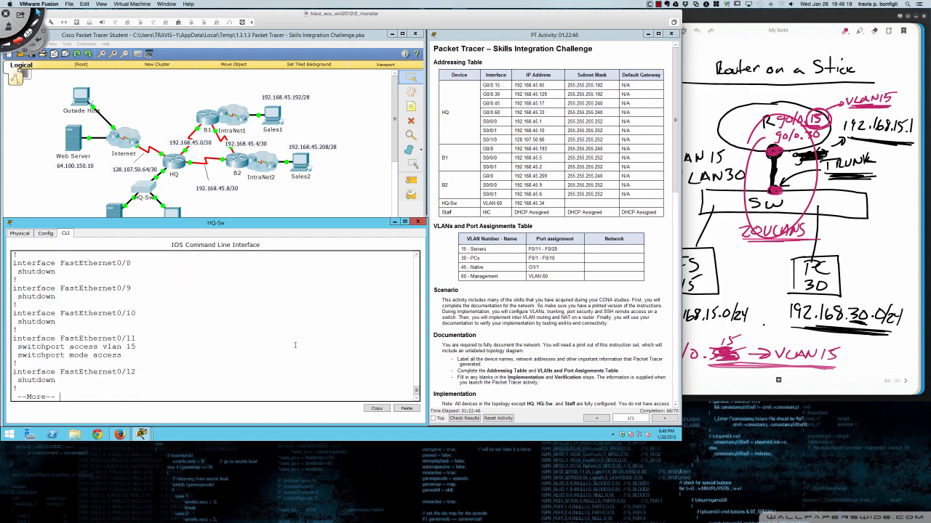
{"action": "key", "text": "space"}
{"action": "key", "text": "q"}
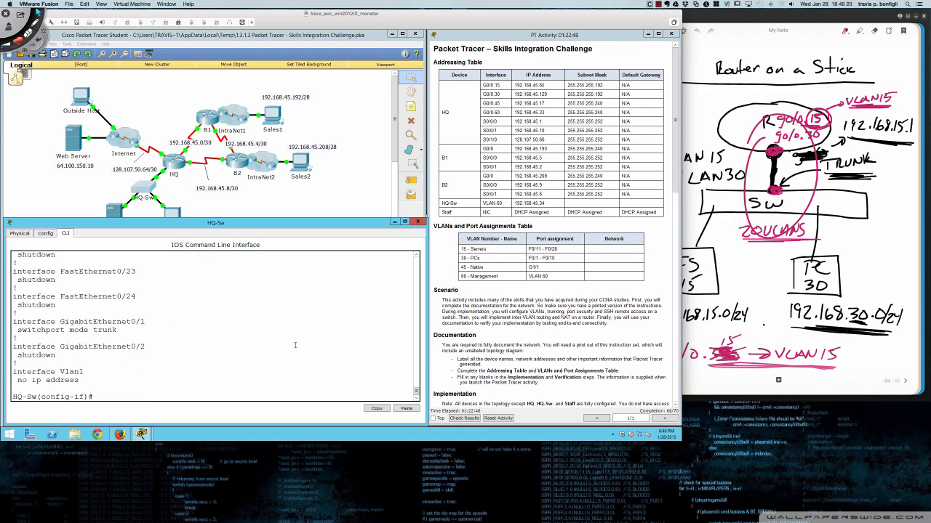
- Set 'switchport trunk native vlan 45' on Gi0/1
{"action": "type", "text": "swi"}
{"action": "key", "text": "Tab"}
{"action": "type", "text": "tru"}
{"action": "key", "text": "Tab"}
{"action": "type", "text": "na"}
{"action": "key", "text": "Tab"}
{"action": "type", "text": "vlan 45"}
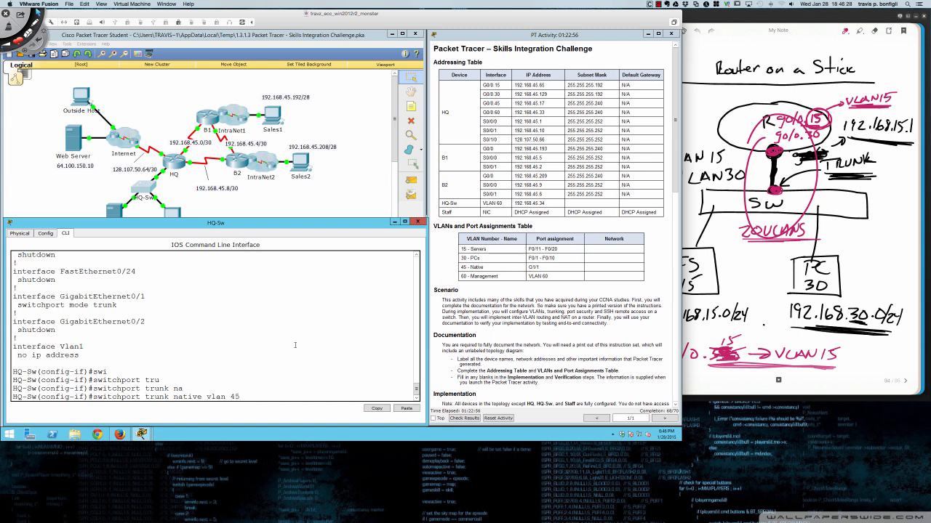
{"action": "key", "text": "Return"}
- End configuration and save it with 'wri m', reaching 70/70
{"action": "key", "text": "Return"}
{"action": "key", "text": "Return"}
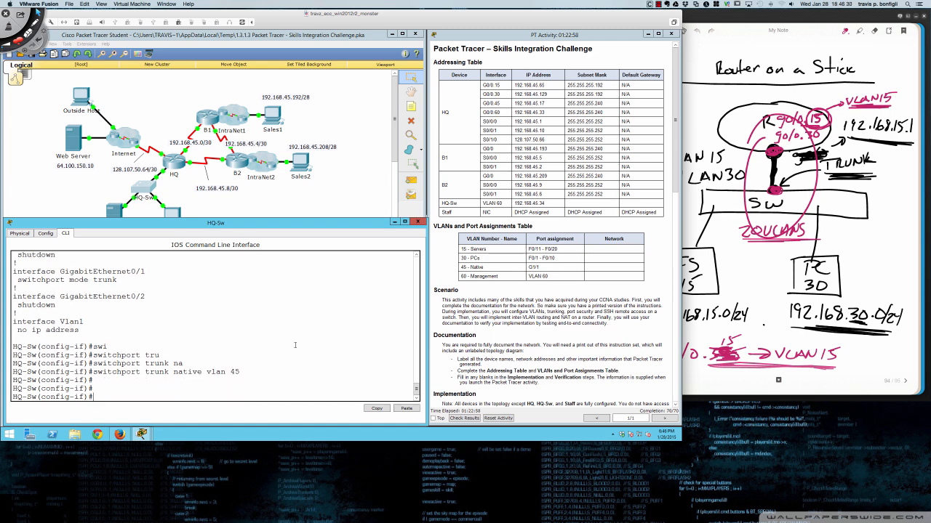
{"action": "type", "text": "end"}
{"action": "key", "text": "Return"}
{"action": "key", "text": "Return"}
{"action": "key", "text": "Return"}
{"action": "key", "text": "Return"}
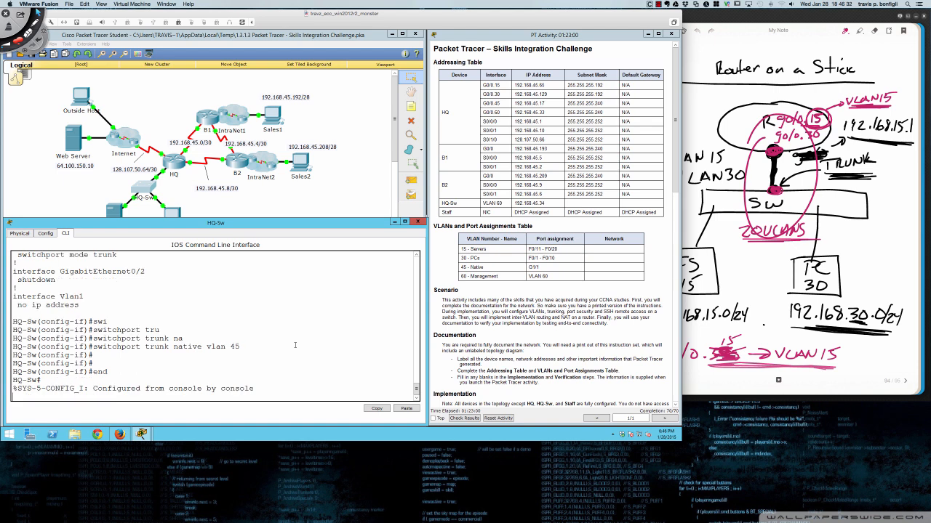
{"action": "type", "text": "wri m"}
{"action": "key", "text": "Return"}
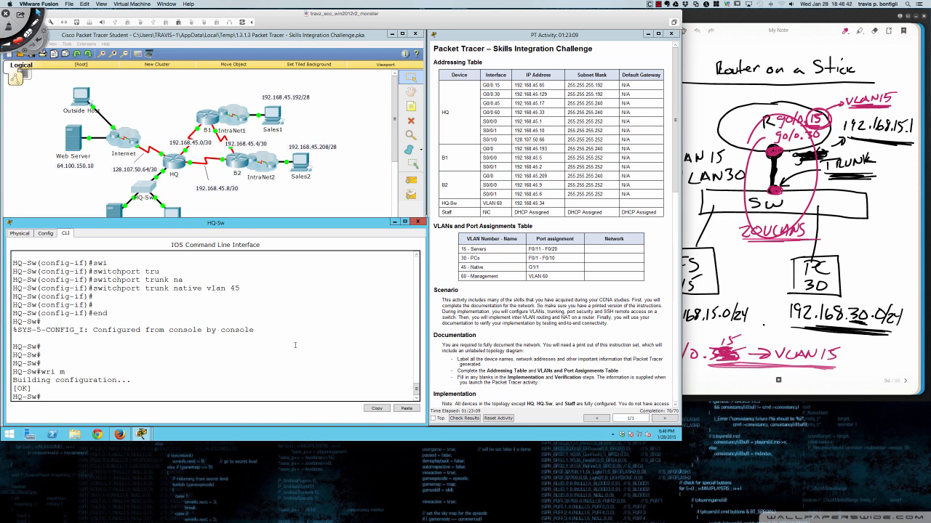
{"action": "scroll", "coordinate": [489, 347], "scroll_direction": "down", "scroll_amount": 8}
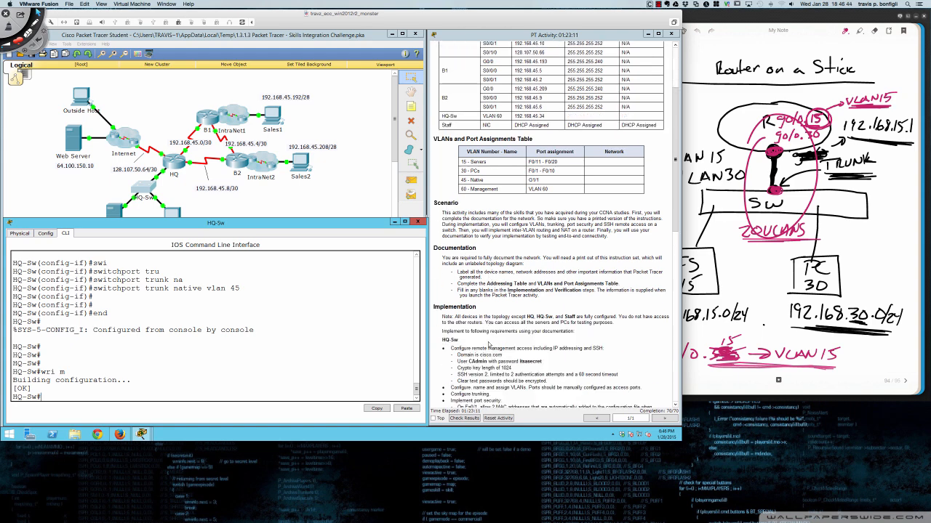
{"action": "scroll", "coordinate": [489, 348], "scroll_direction": "down", "scroll_amount": 6}
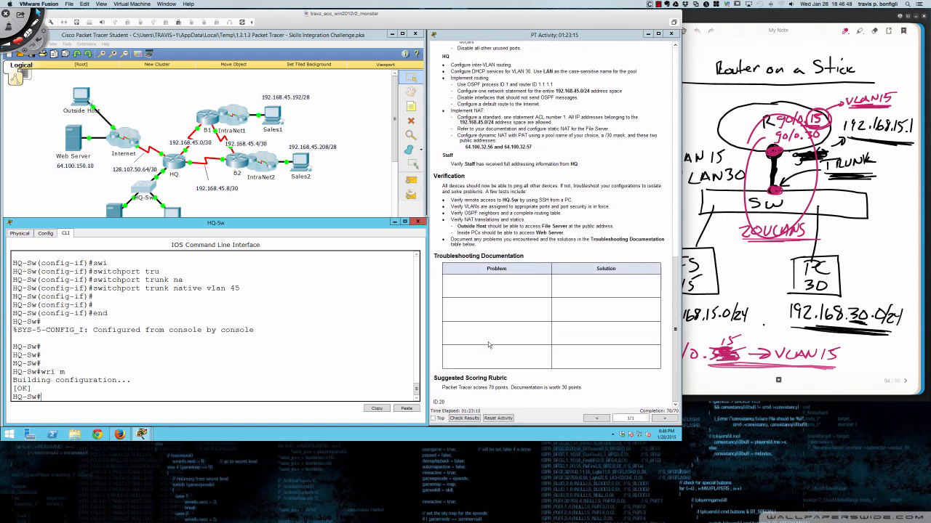
{"action": "scroll", "coordinate": [488, 342], "scroll_direction": "up", "scroll_amount": 7}
{"action": "scroll", "coordinate": [489, 348], "scroll_direction": "up", "scroll_amount": 8}
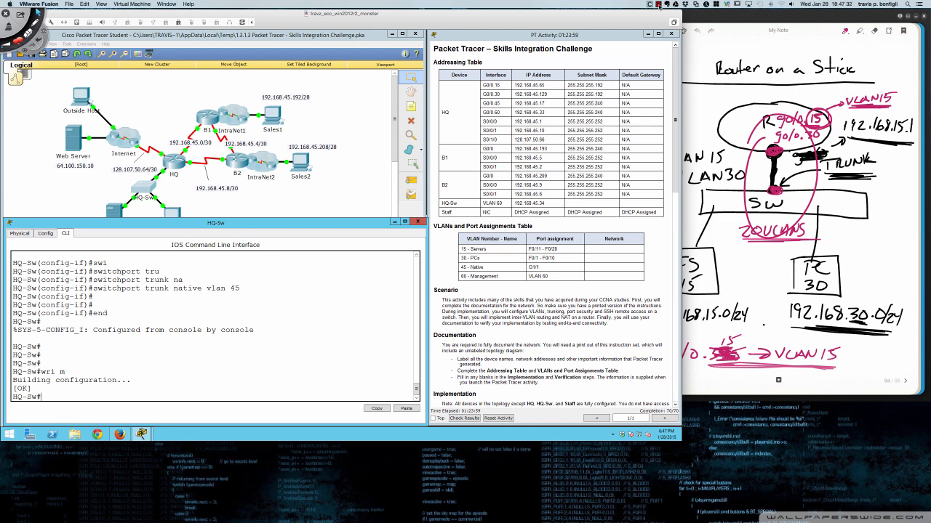
{"action": "left_click", "coordinate": [659, 5]}
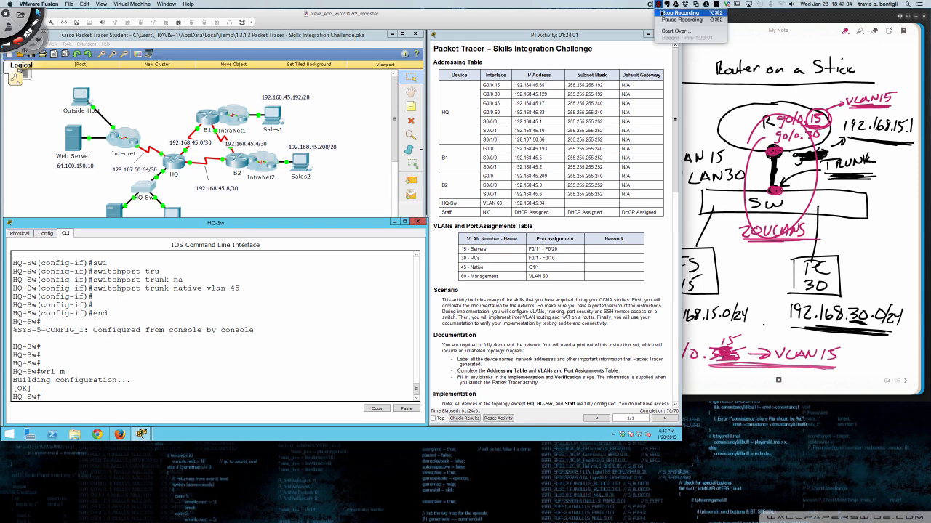